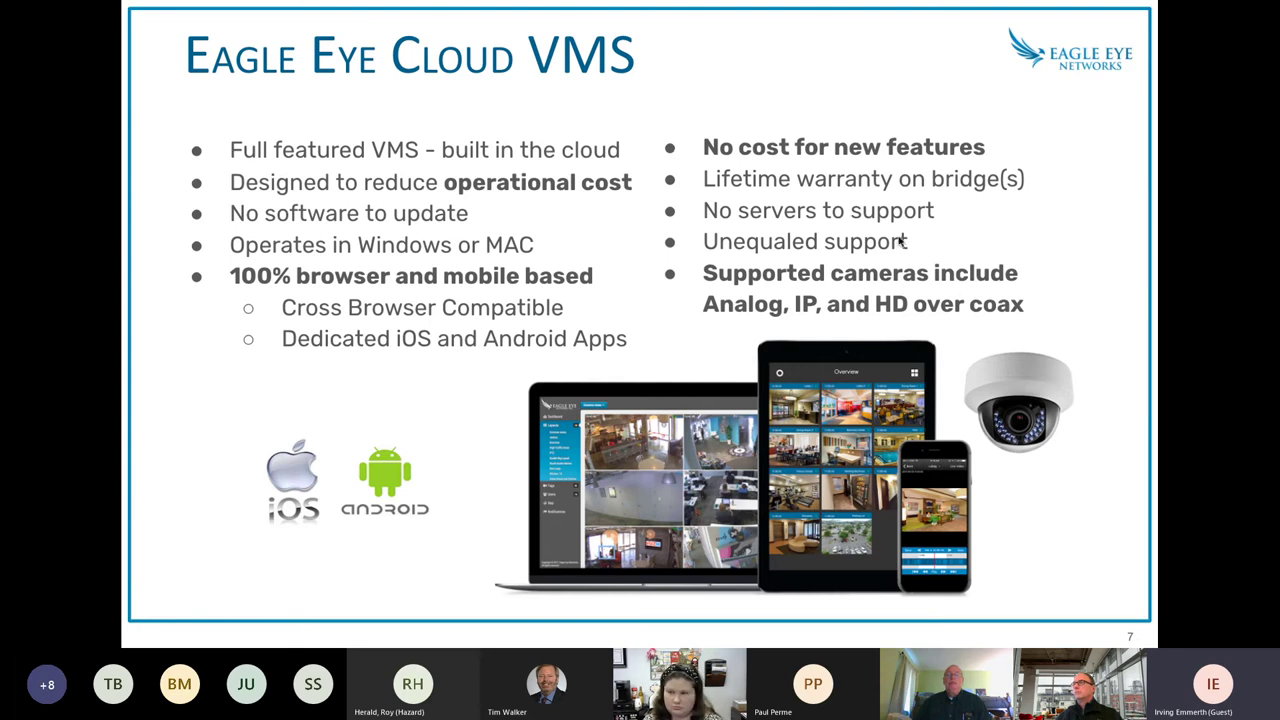
Step forward past the on-prem costs slide and back again toward the API Partners slide.
key("Right")
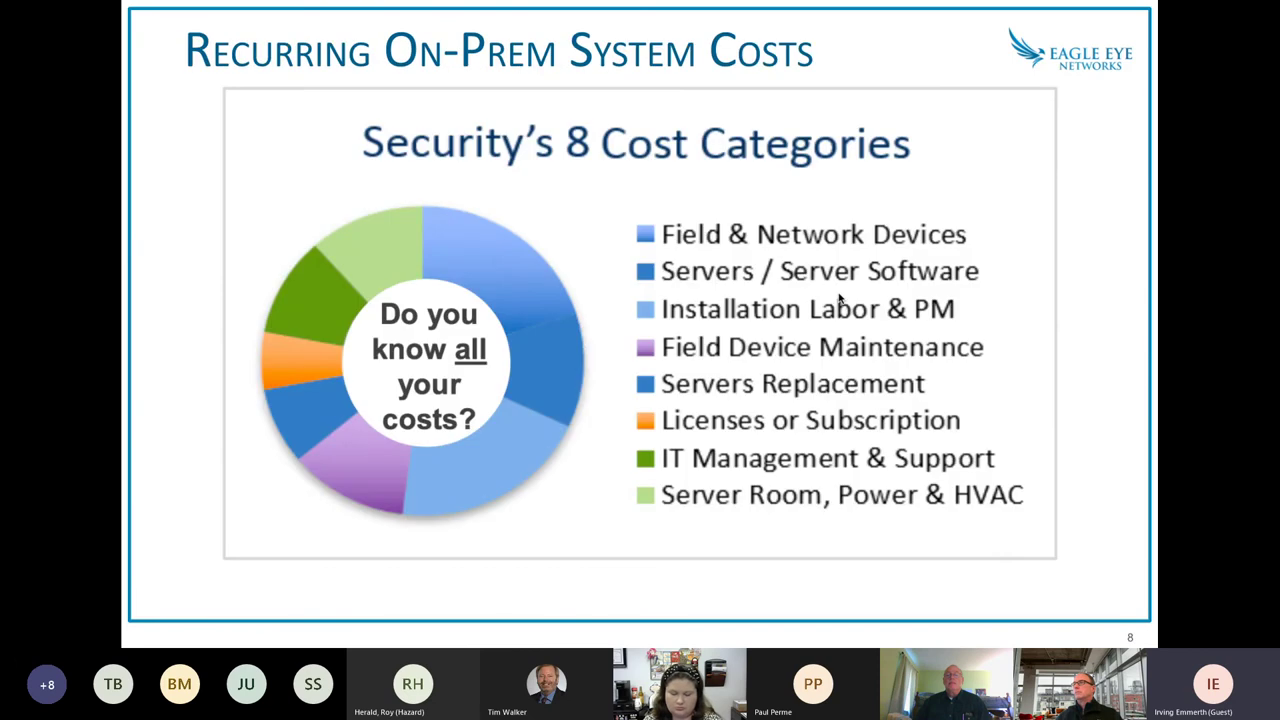
key("Right")
key("Left")
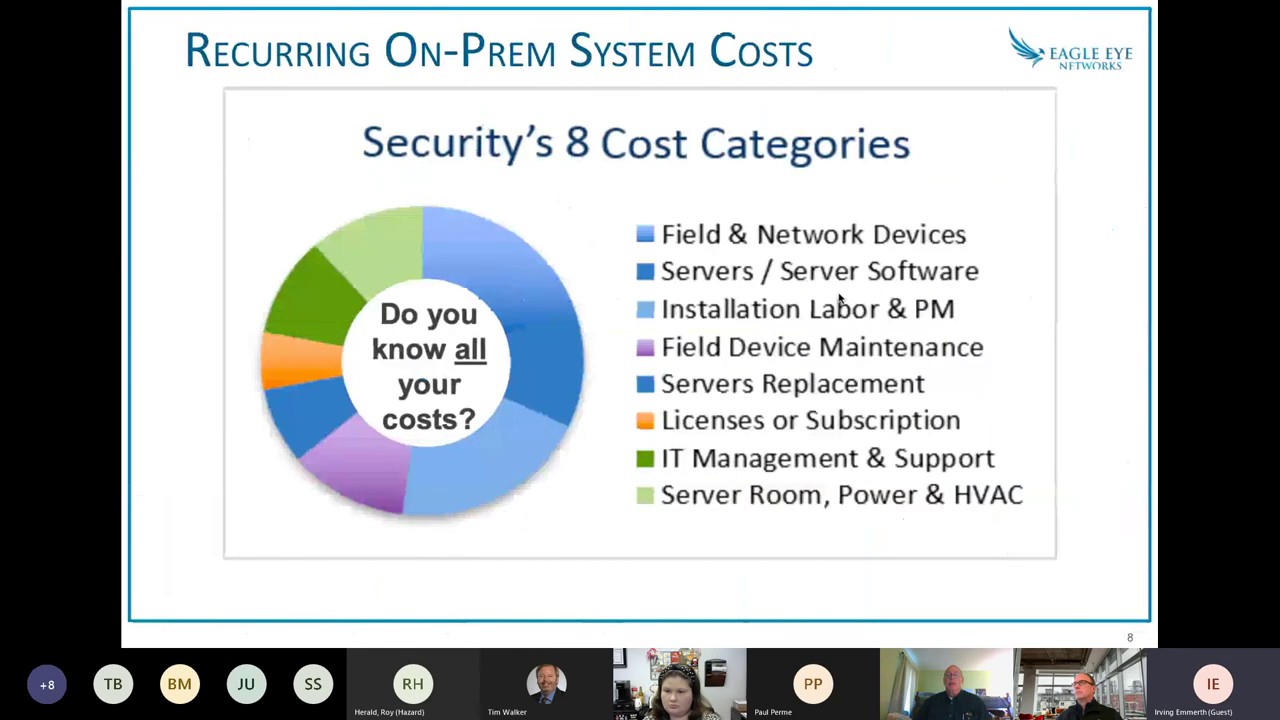
mouse_move(155, 536)
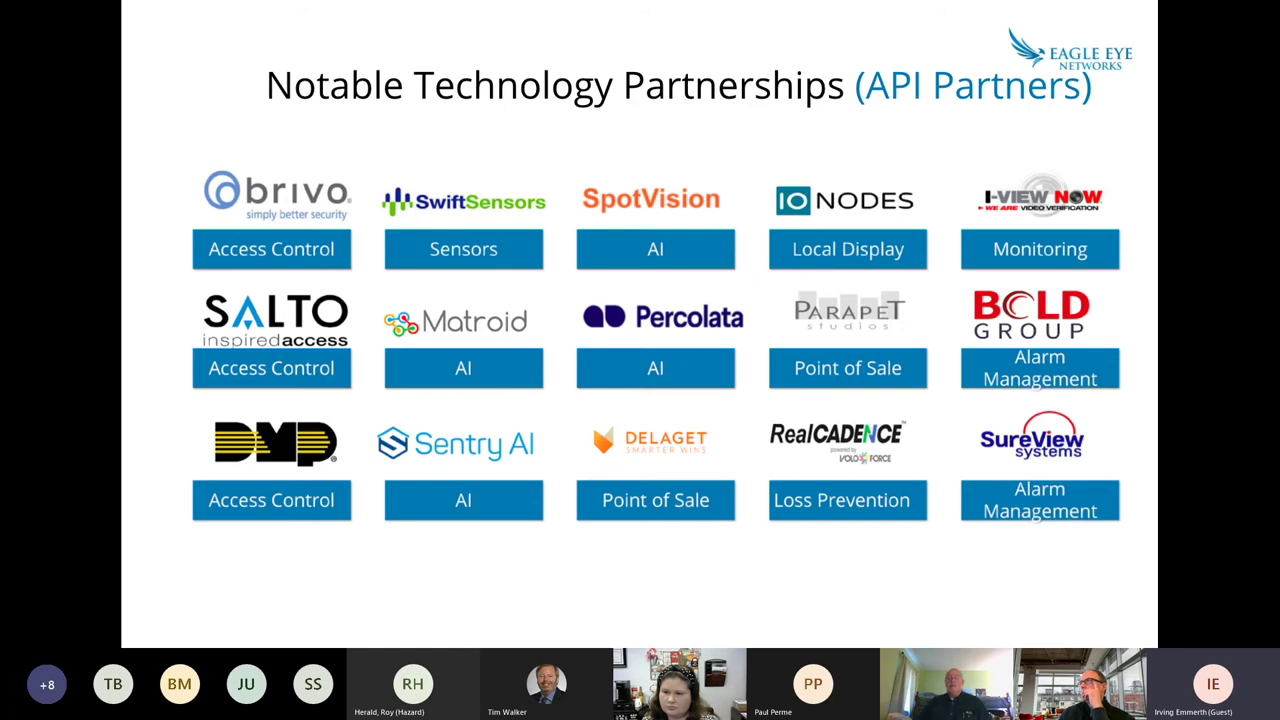
Advance through the VMS Analytics, camera analytics and Local Display Station slides to the Mobile App slide.
left_click(135, 533)
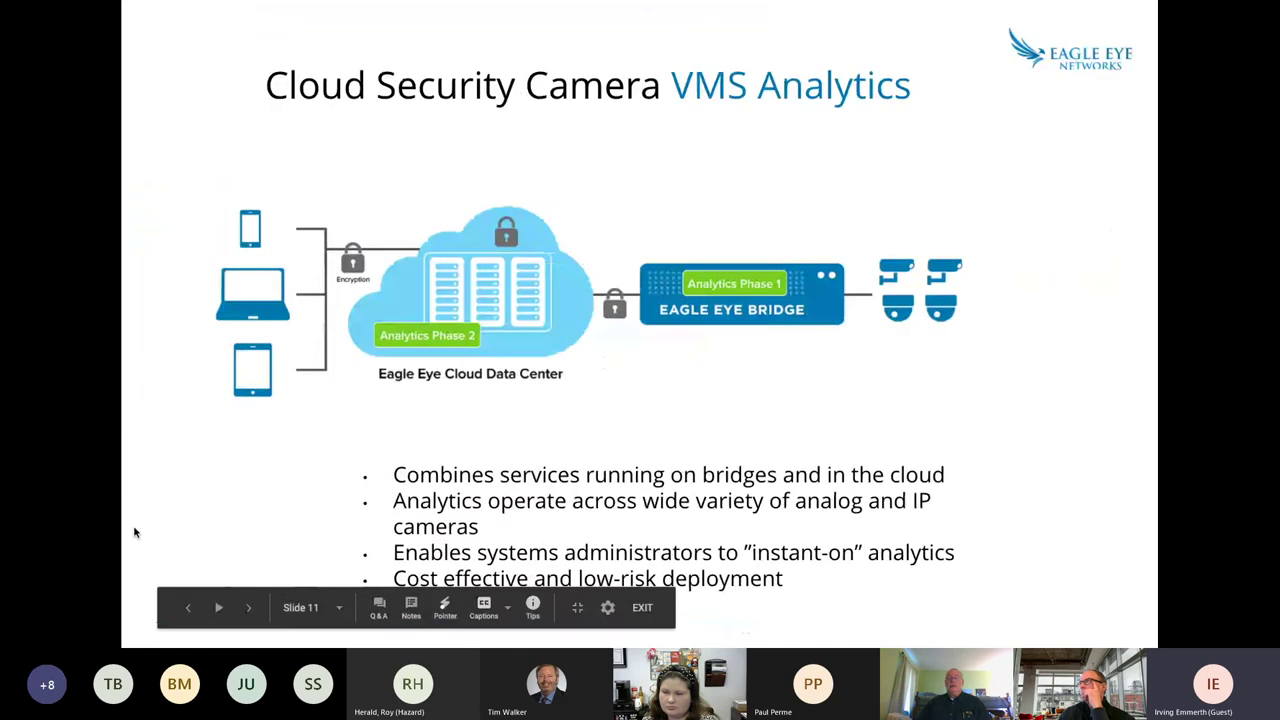
left_click(135, 533)
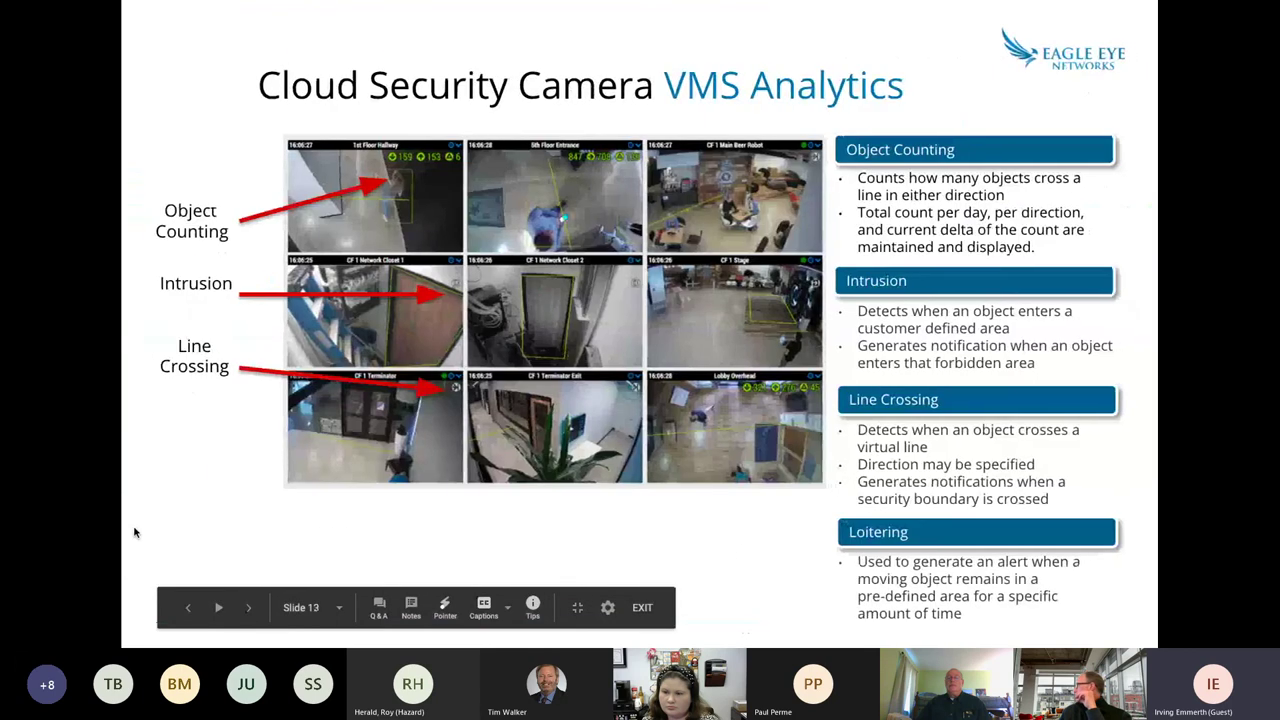
left_click(135, 533)
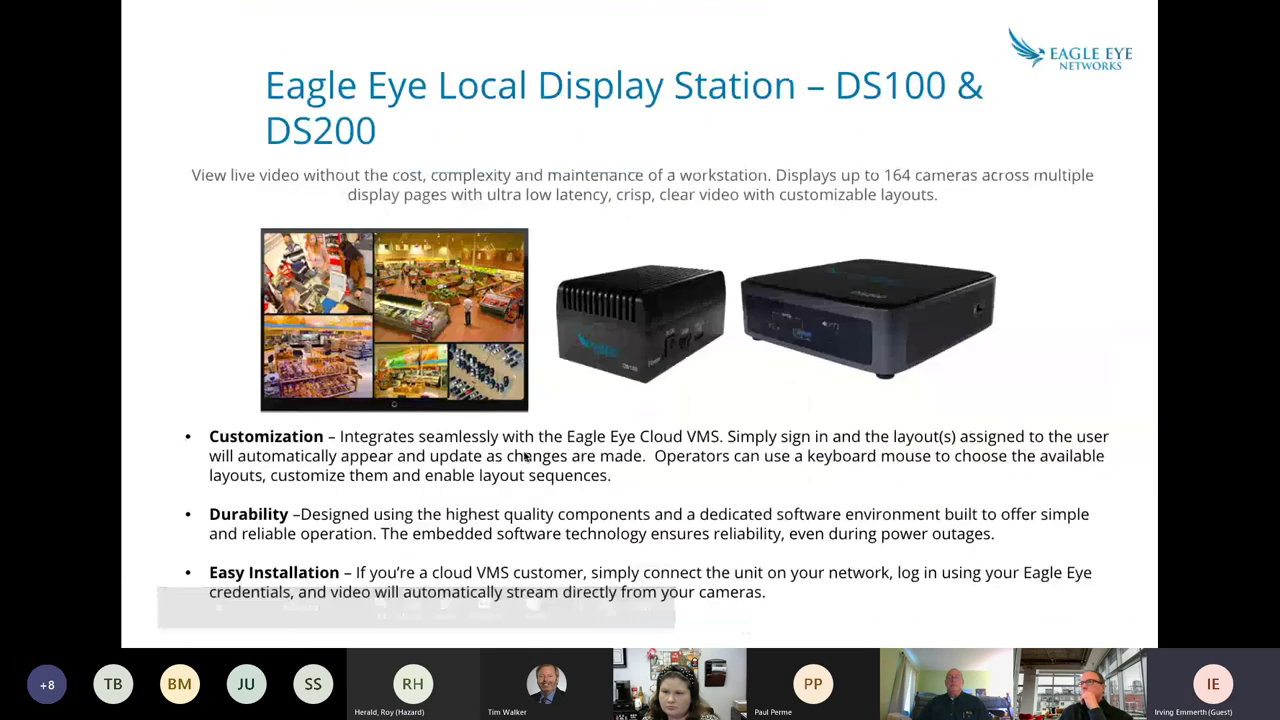
mouse_move(525, 456)
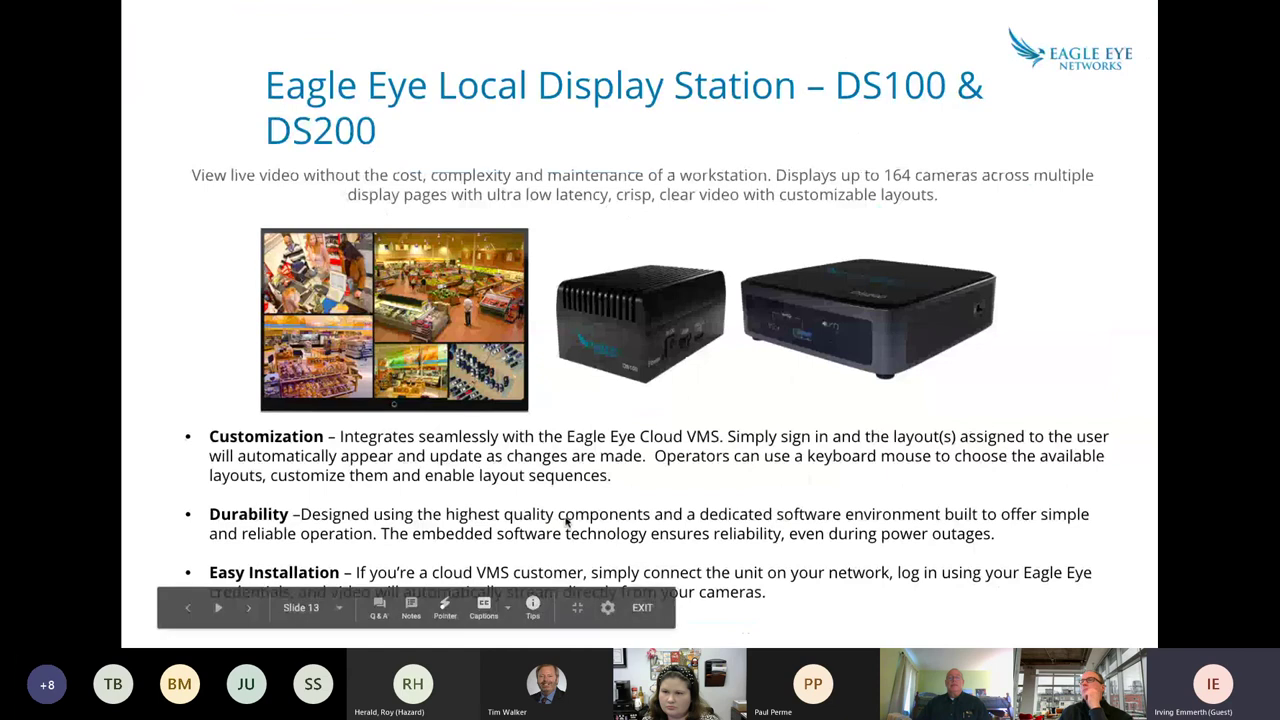
left_click(548, 437)
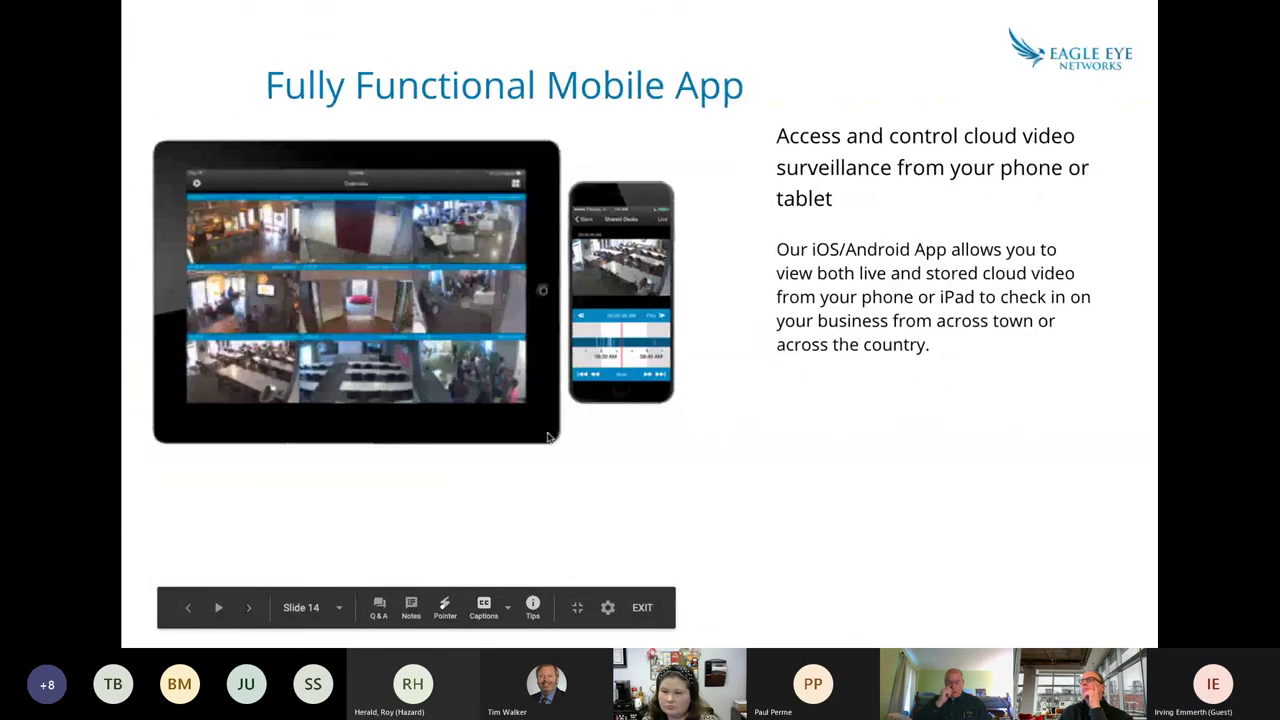
Exit the slideshow, present the deck full screen again, and step back toward slide 10.
left_click(645, 610)
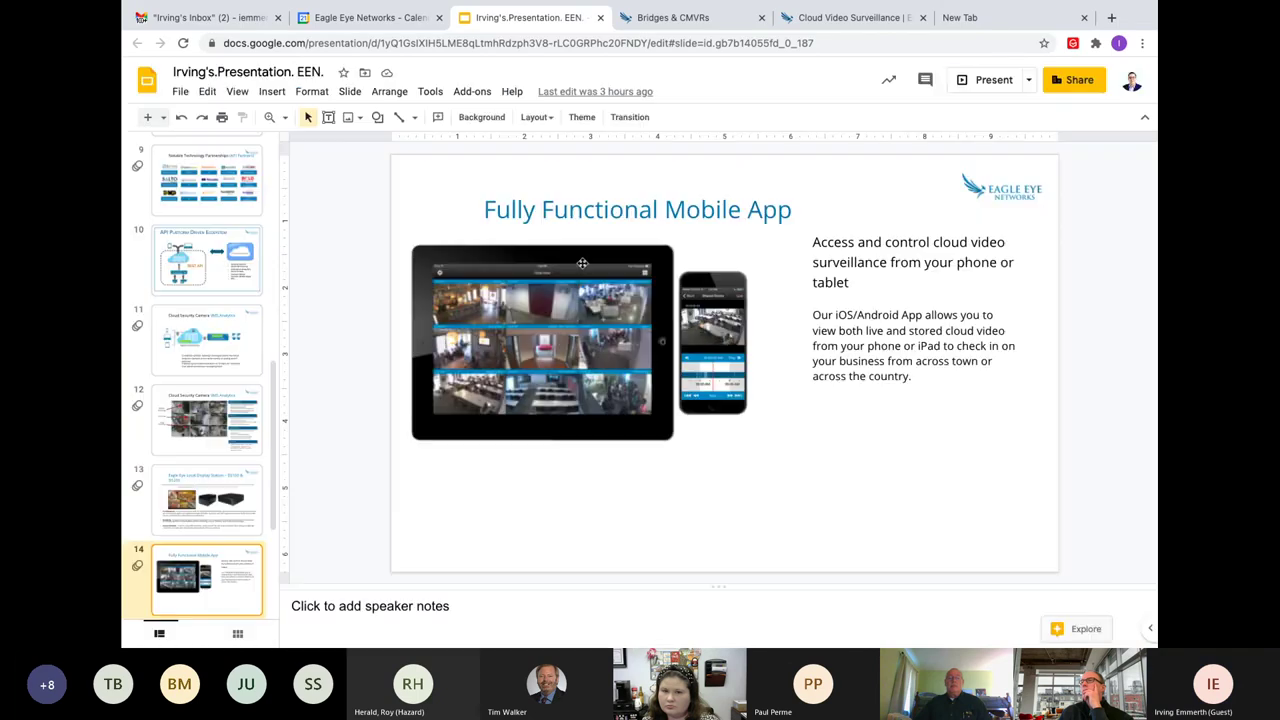
left_click(983, 82)
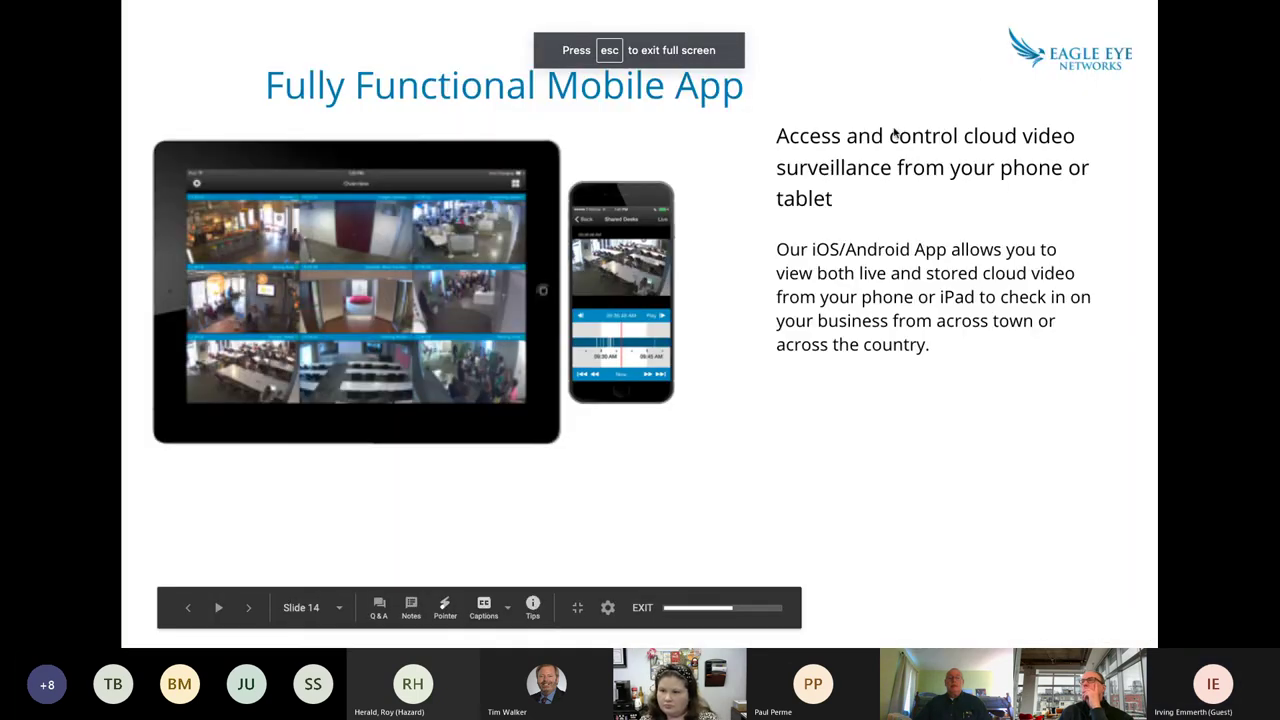
key("Left")
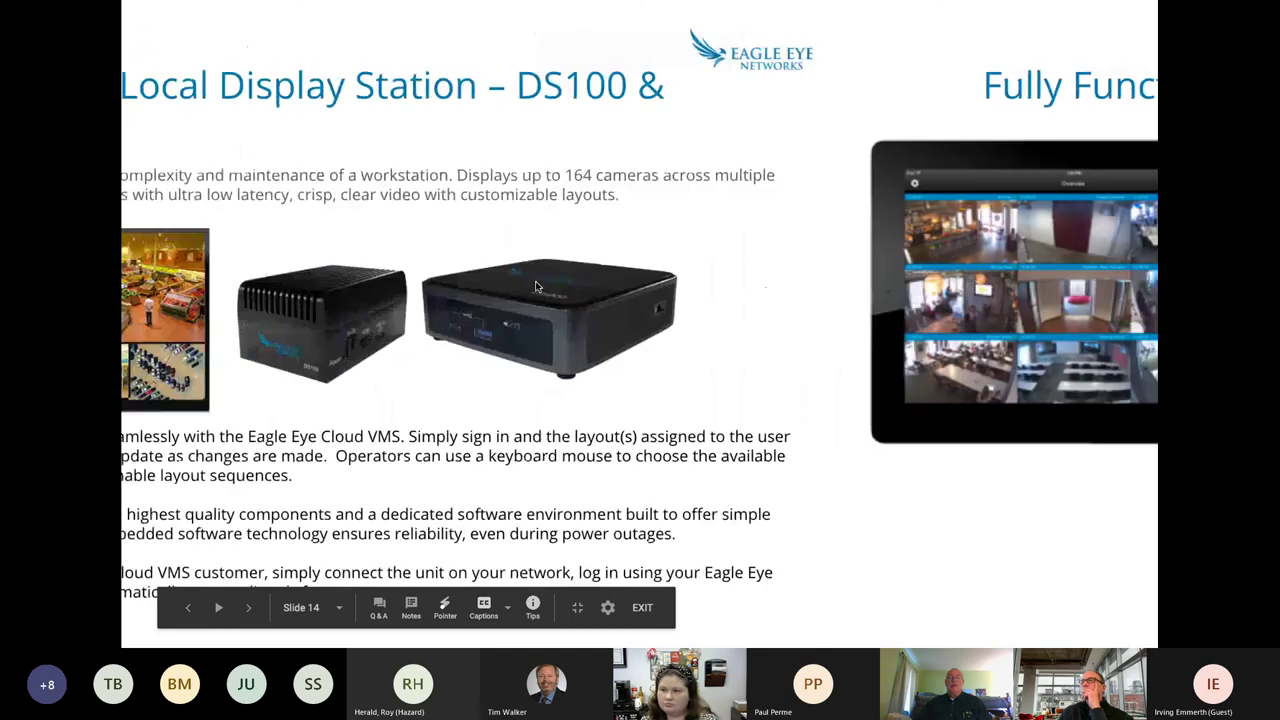
key("Left")
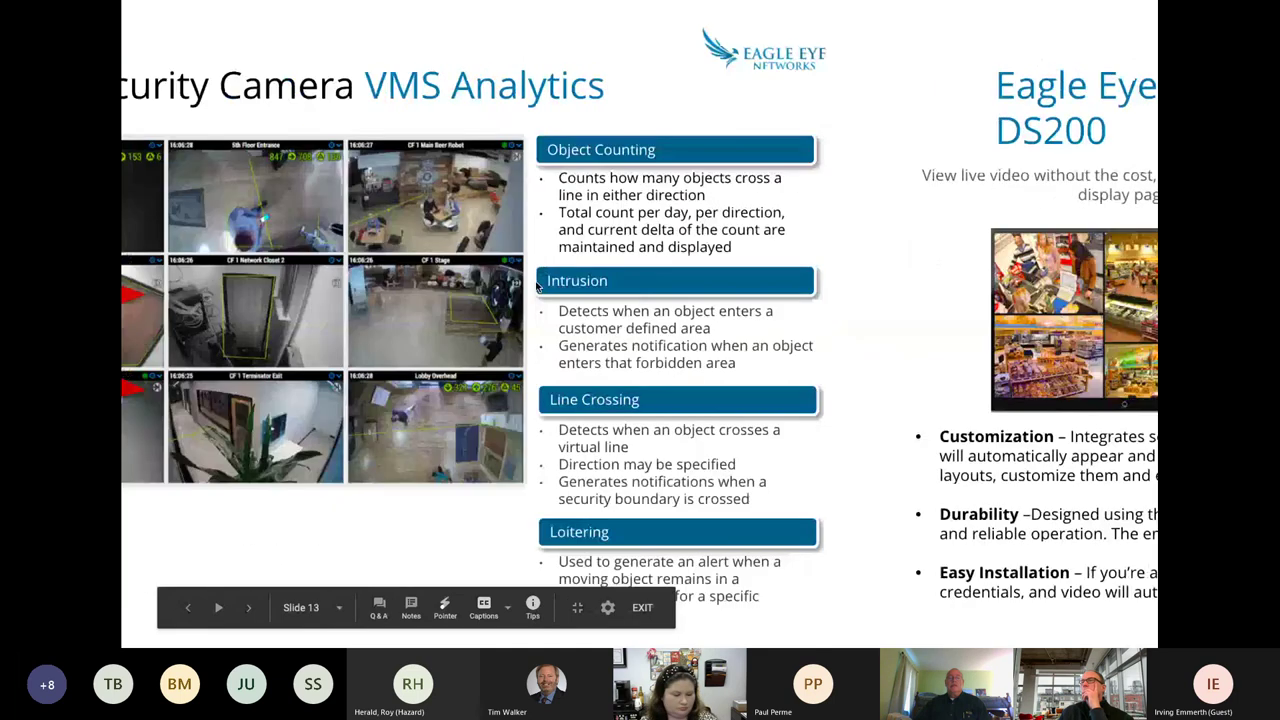
key("Left")
key("Left")
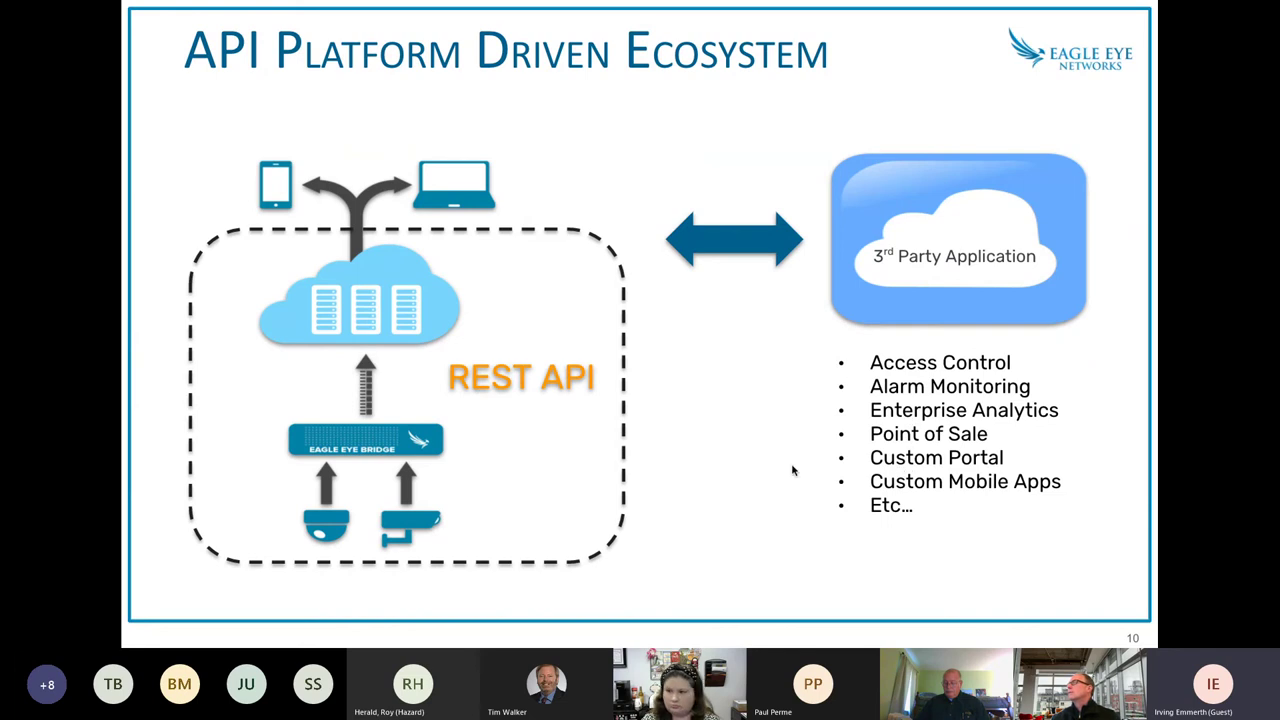
Advance from slide 10 to the Cloud Security Camera VMS Analytics diagram slide.
key("Right")
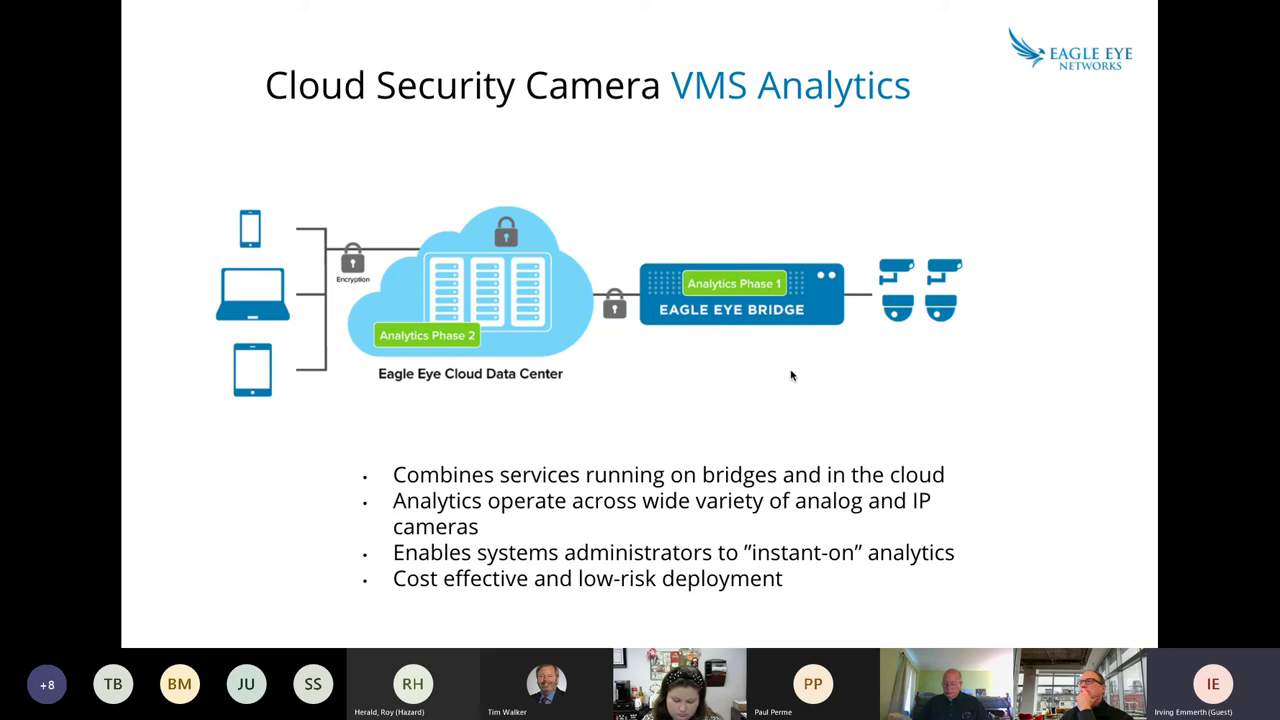
Step back to the API Platform slide, then forward to the camera analytics slide.
key("Left")
key("Right")
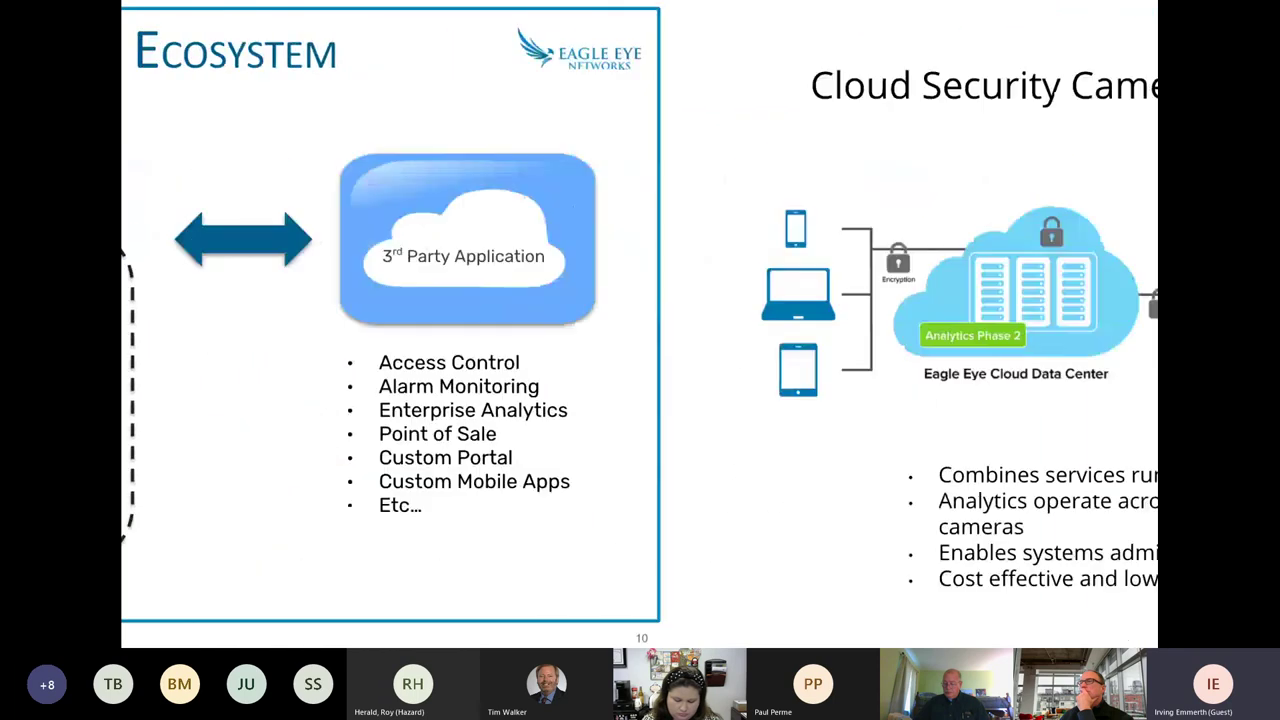
key("Right")
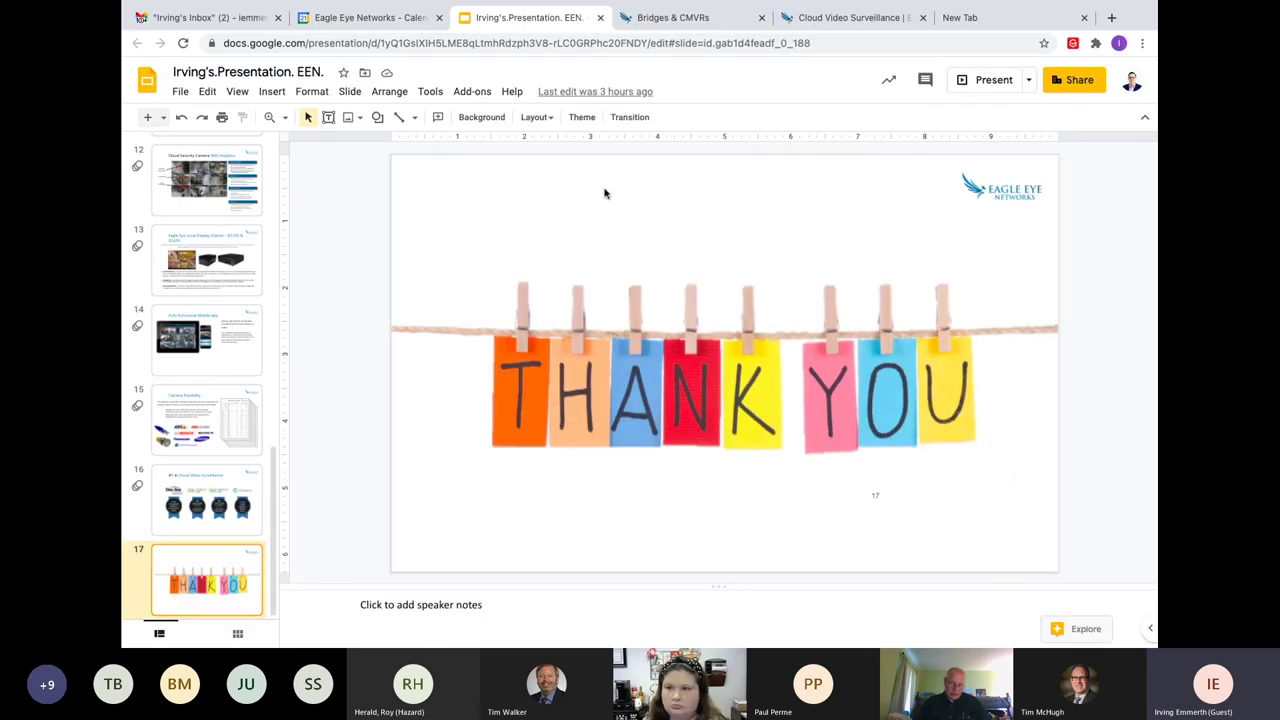
Switch to the een.com homepage tab and bring up the Login dropdown.
left_click(828, 18)
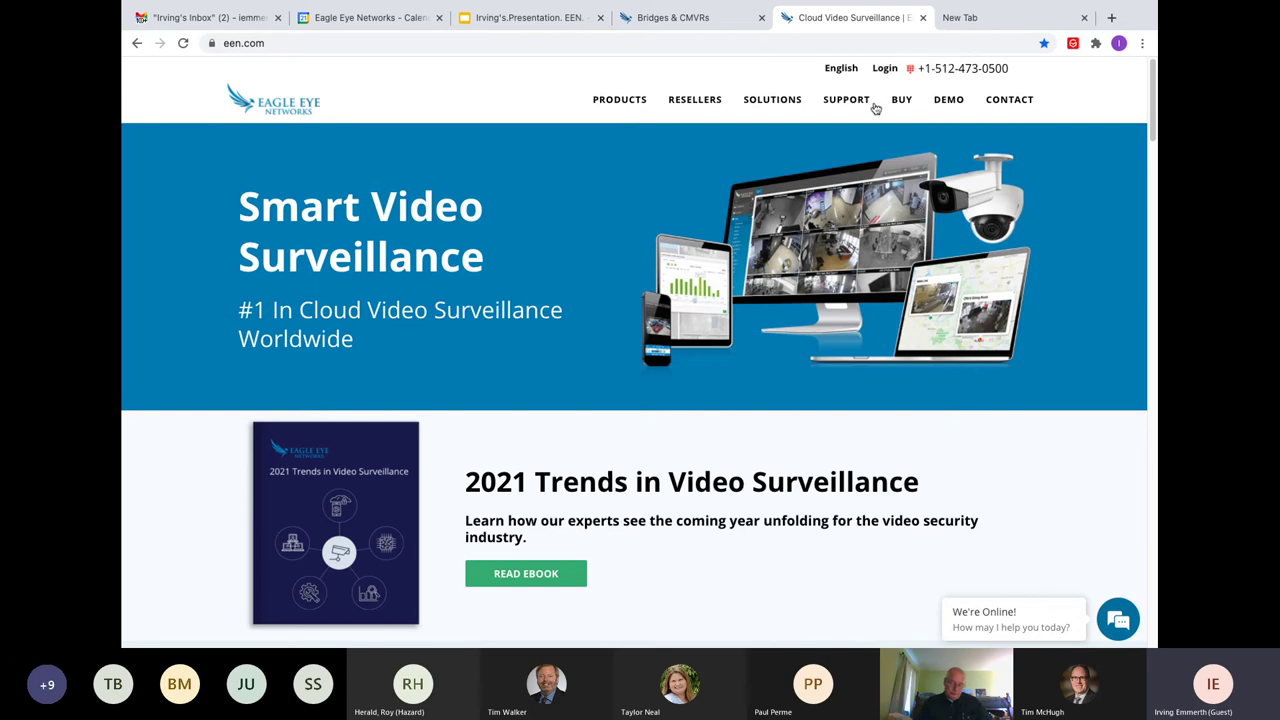
mouse_move(896, 73)
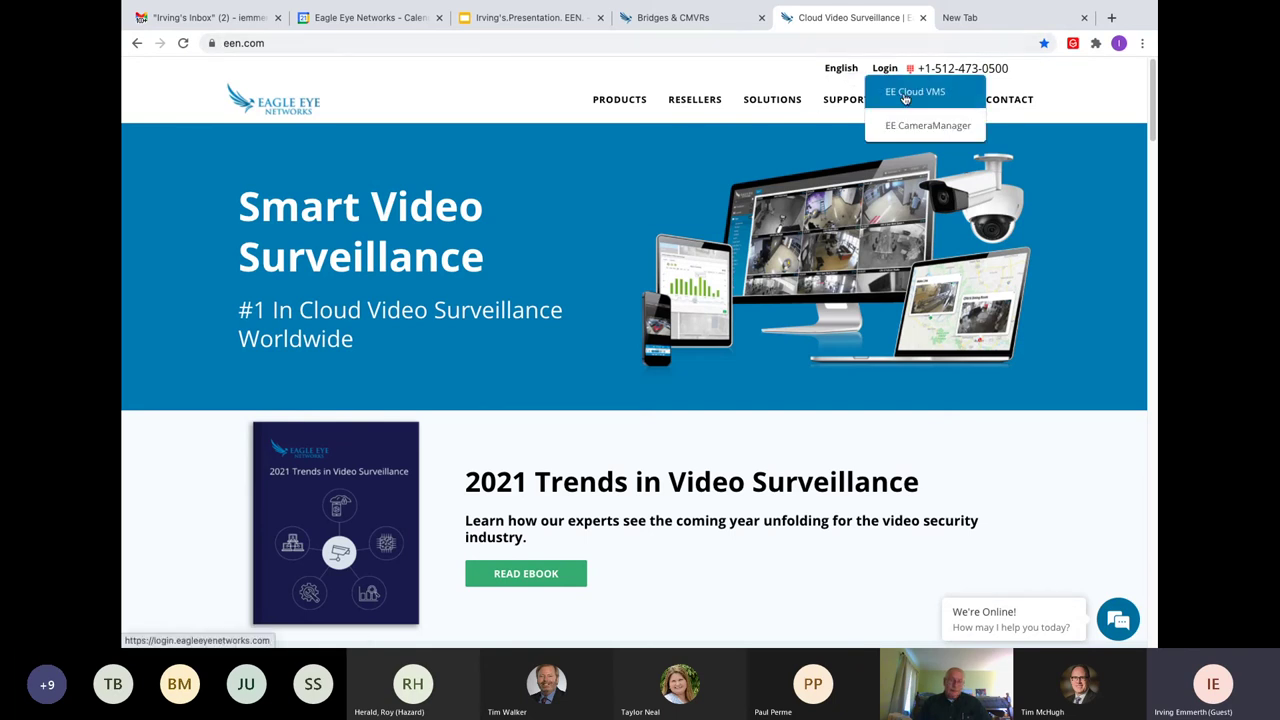
Choose EE Cloud VMS from the Login menu and sign in with the saved demo credentials.
left_click(903, 93)
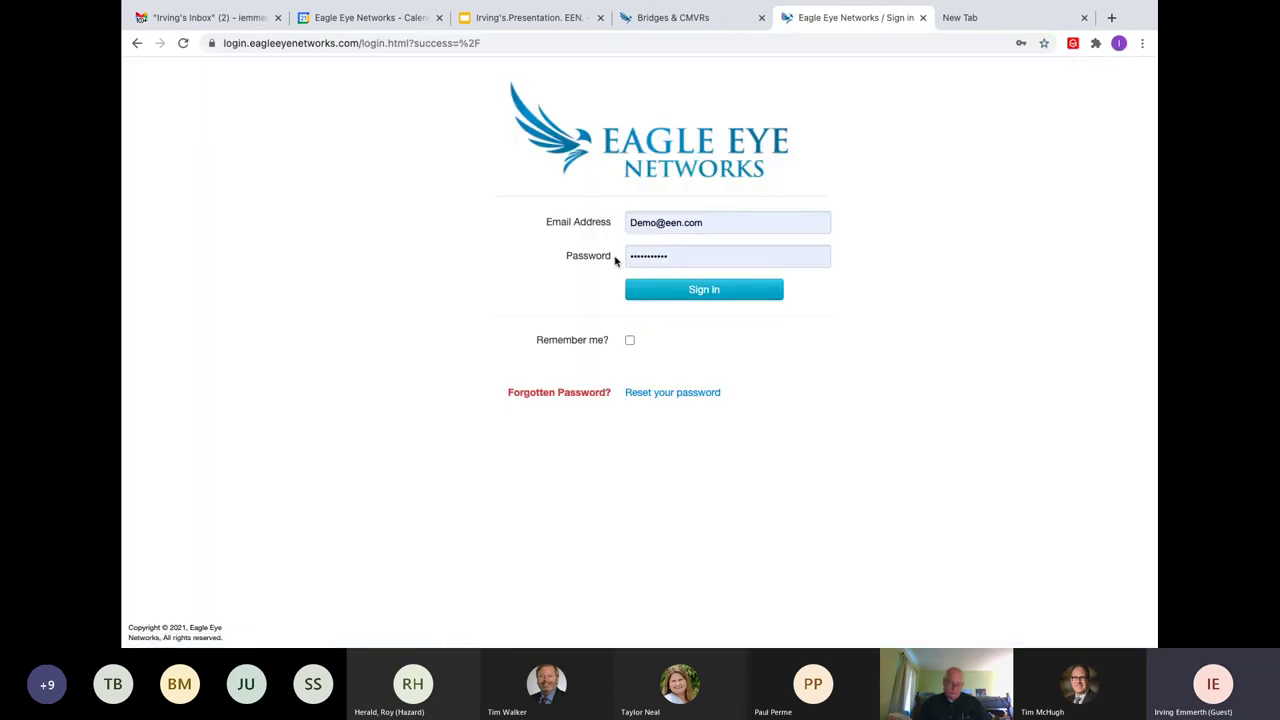
left_click(732, 296)
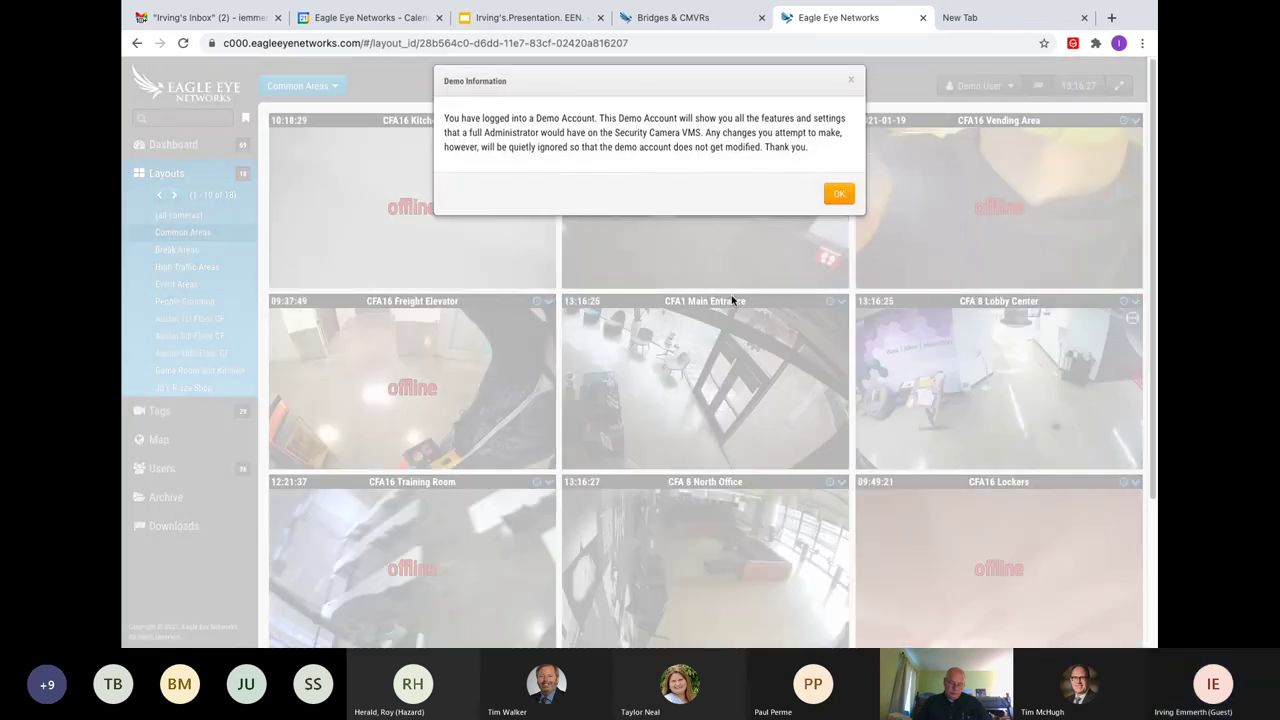
Dismiss the Demo Information notice and select the '(all cameras)' layout.
left_click(840, 195)
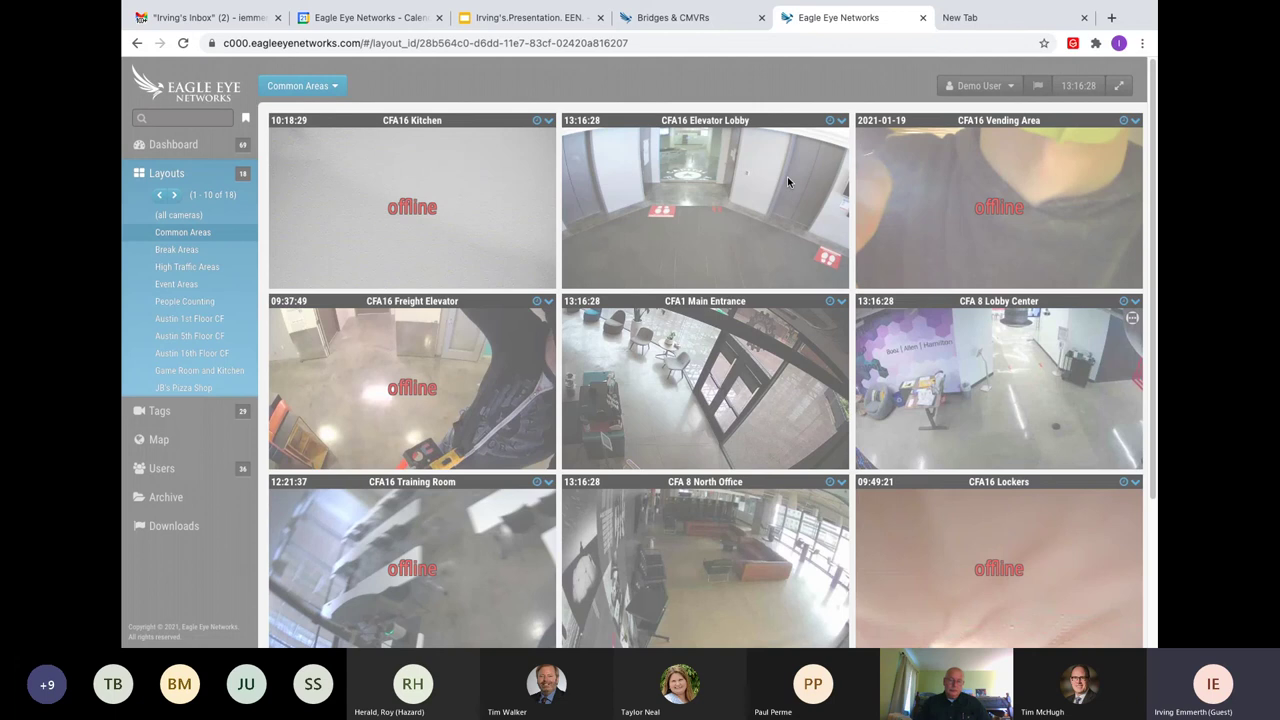
left_click(172, 214)
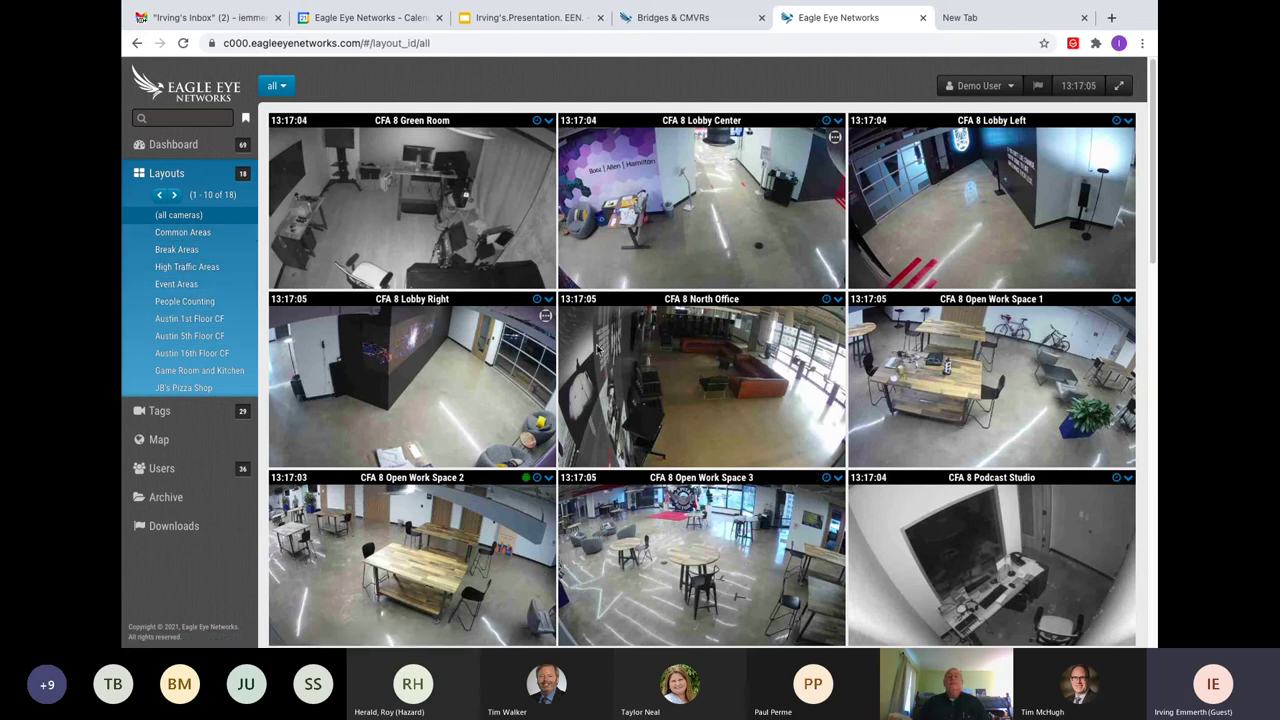
Scroll down through the CFA1, CFA16 and CFA5 camera tiles, then back up to CFA 8.
scroll(596, 344, "down", 6)
scroll(596, 344, "down", 5)
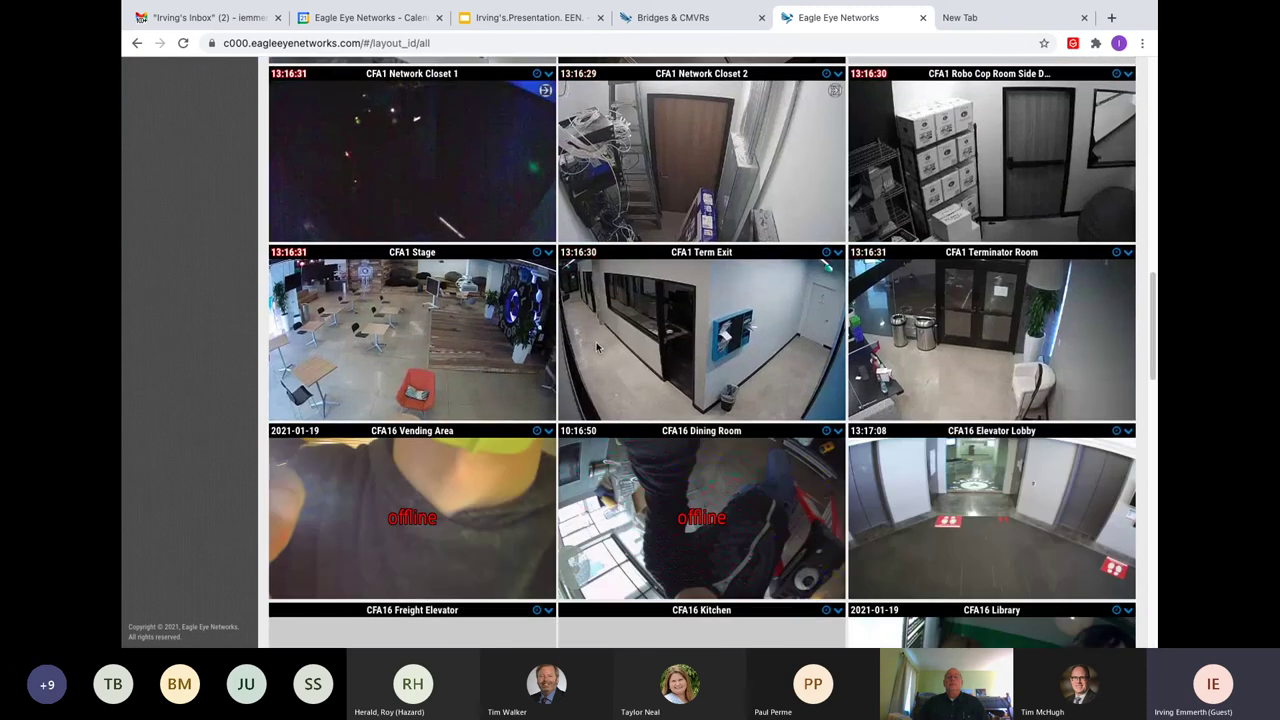
scroll(596, 347, "down", 4)
scroll(596, 347, "down", 10)
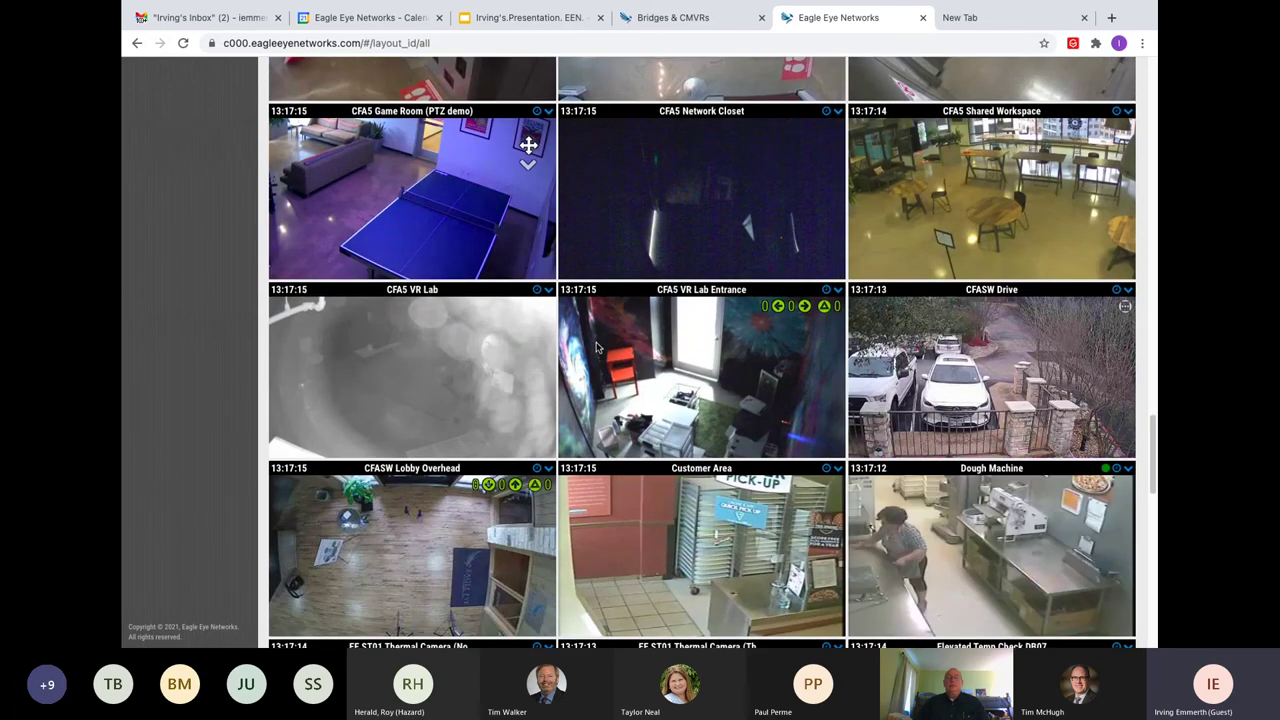
scroll(596, 347, "down", 4)
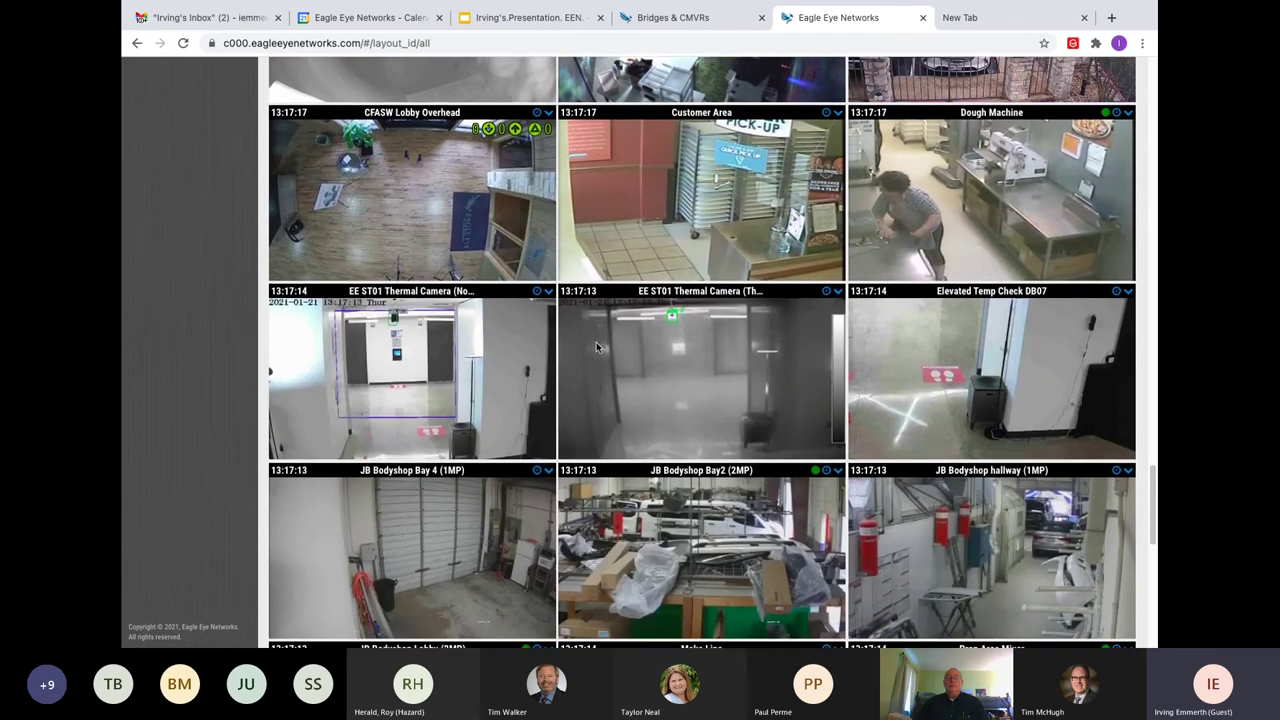
scroll(596, 342, "down", 5)
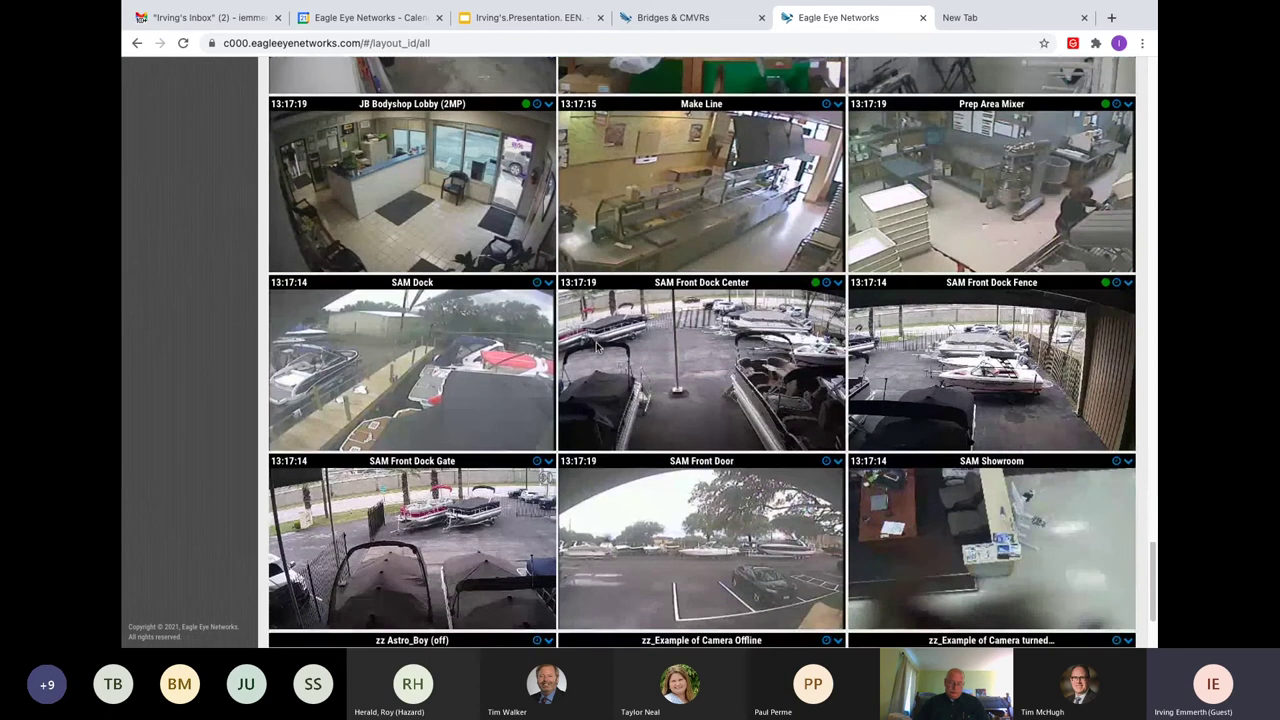
scroll(596, 346, "down", 3)
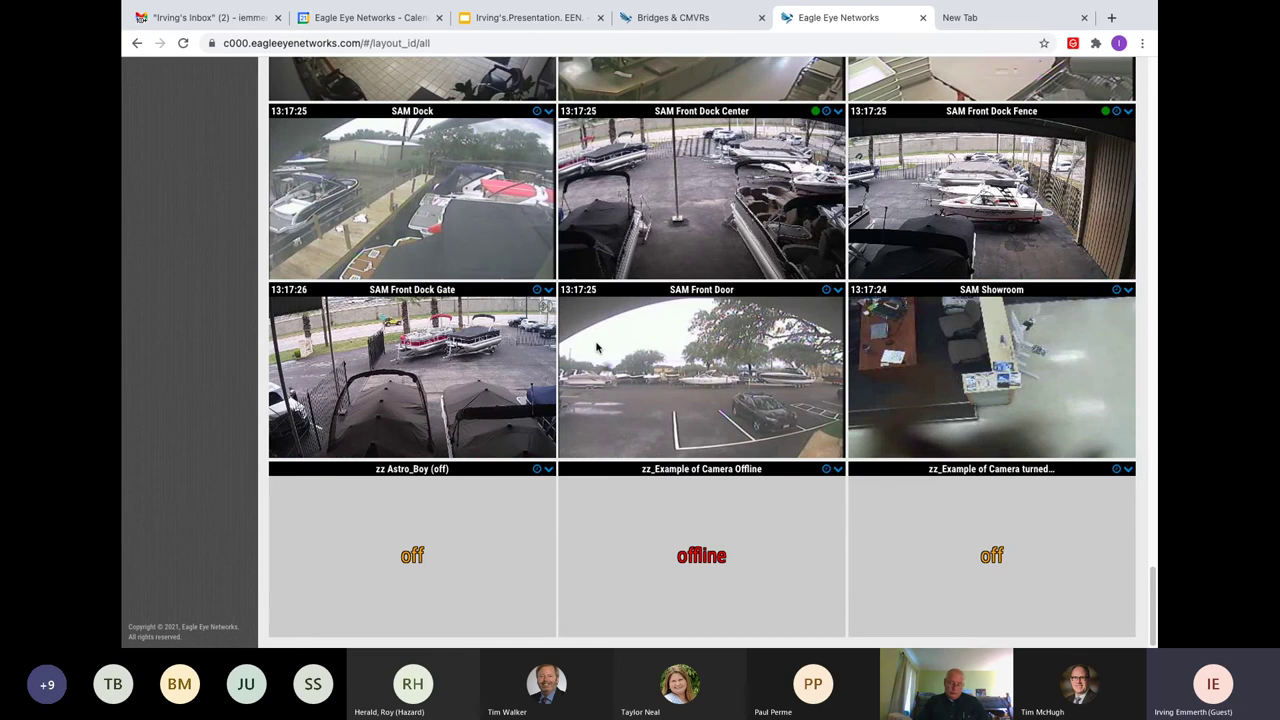
scroll(596, 346, "up", 6)
scroll(596, 346, "up", 3)
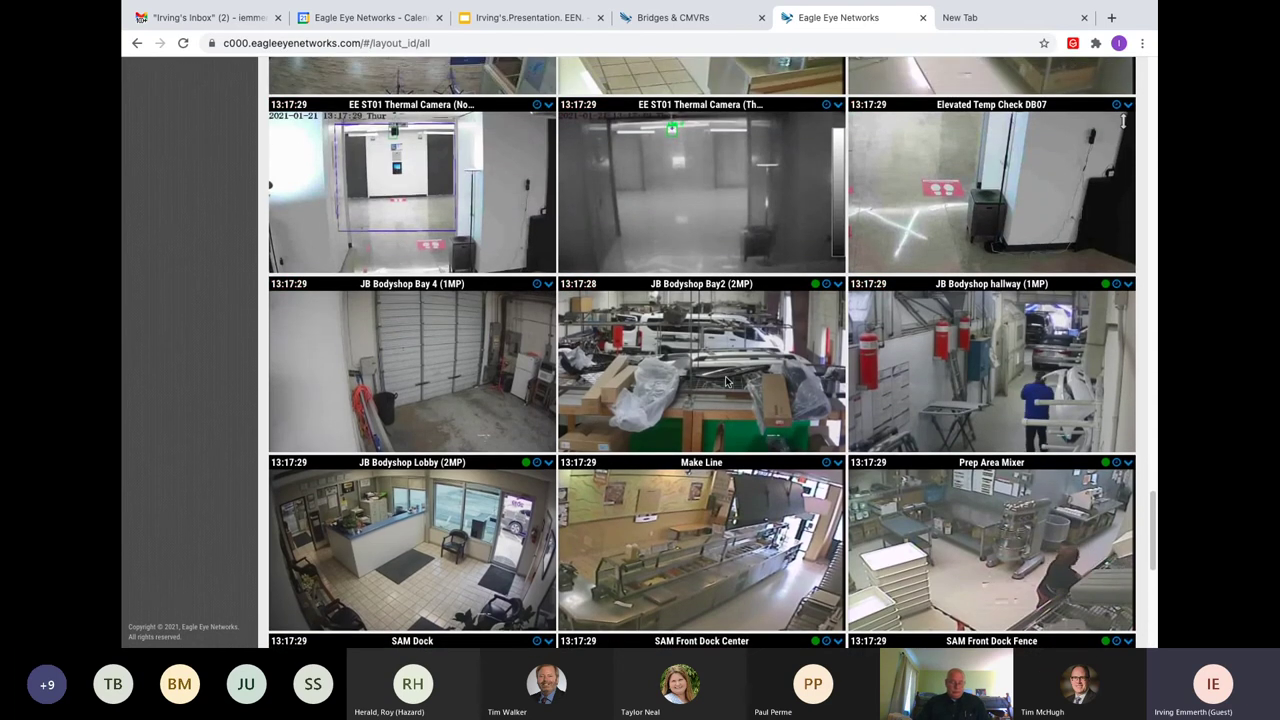
scroll(726, 381, "up", 7)
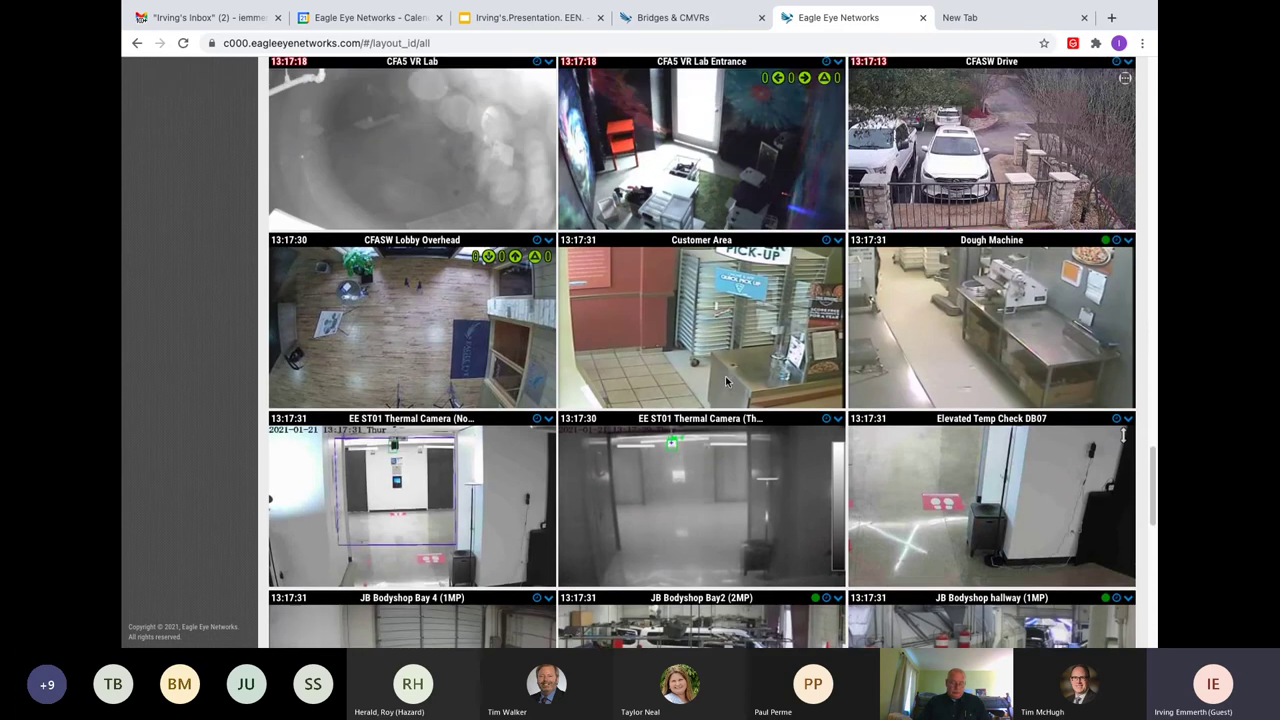
scroll(726, 380, "up", 7)
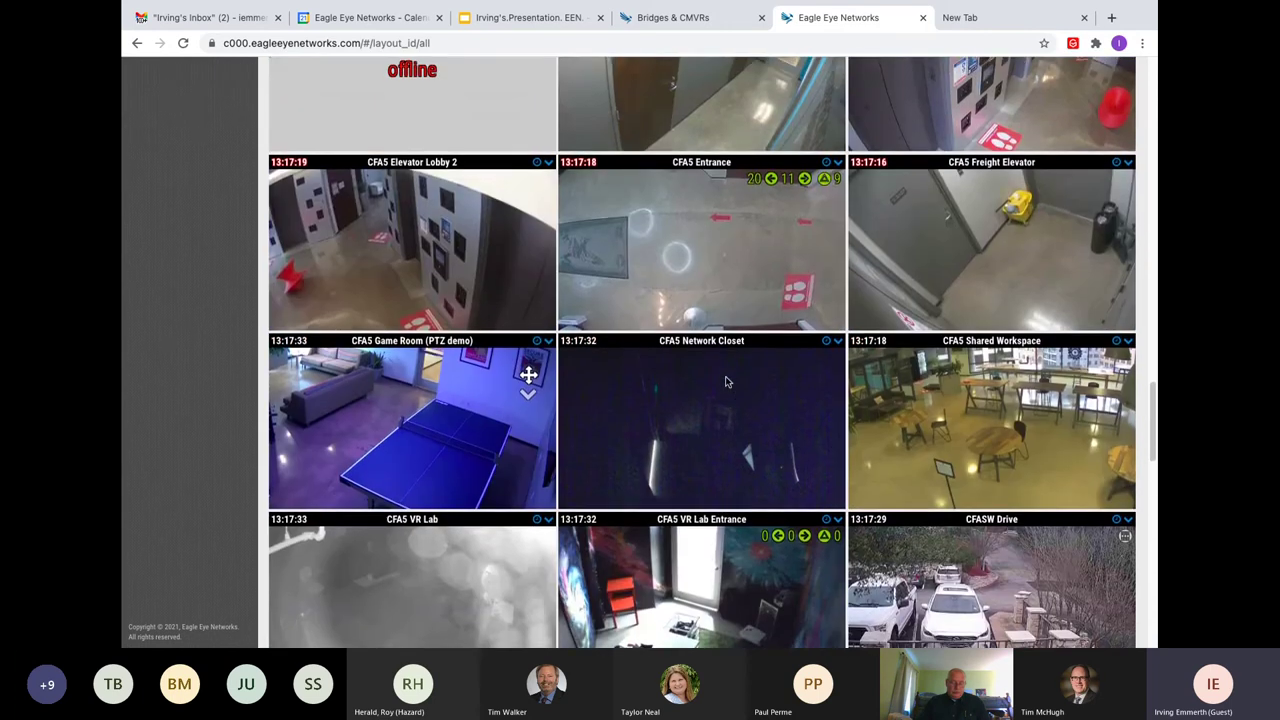
scroll(726, 381, "up", 12)
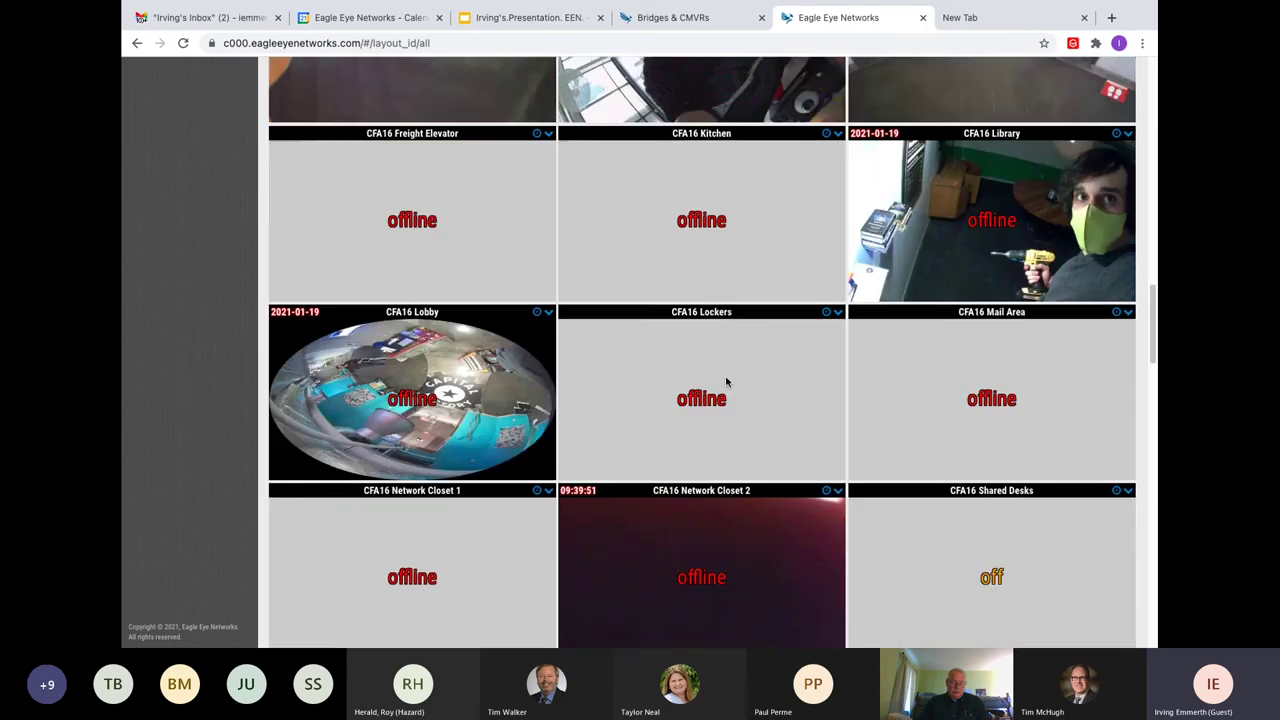
scroll(726, 381, "down", 1)
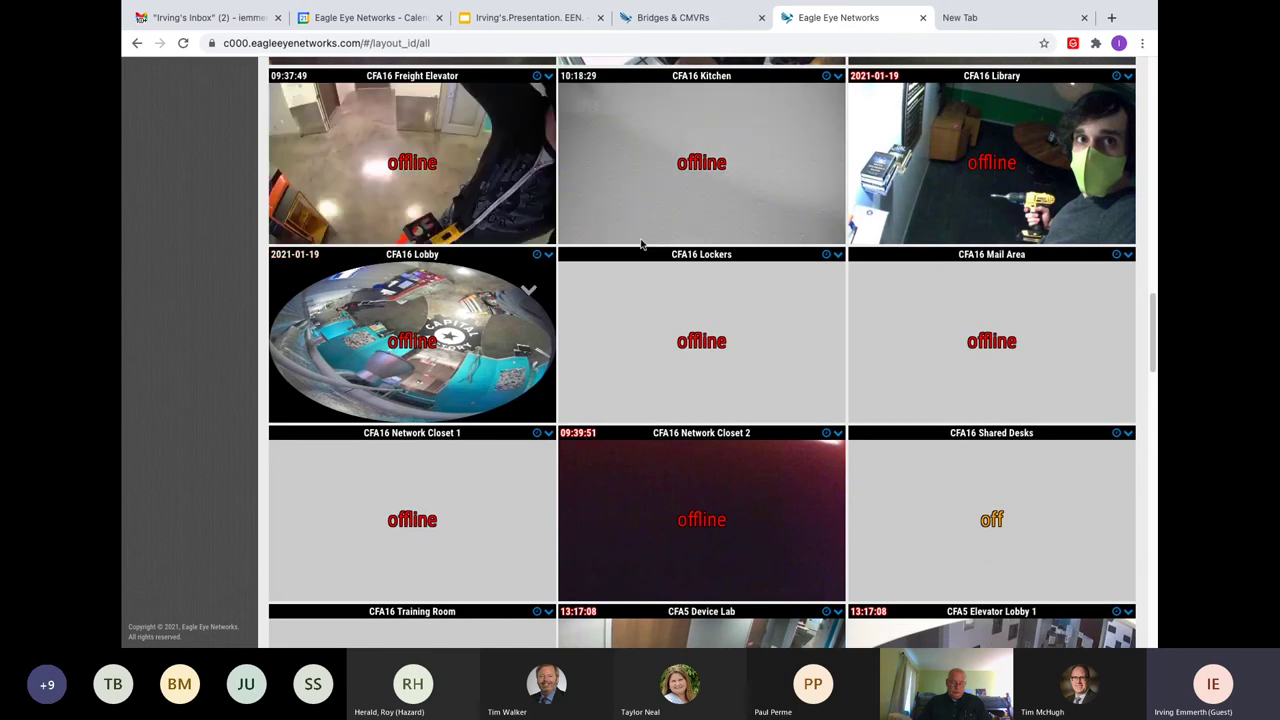
scroll(764, 270, "up", 9)
scroll(741, 333, "down", 5)
scroll(741, 333, "up", 1)
scroll(741, 333, "up", 2)
scroll(676, 513, "down", 6)
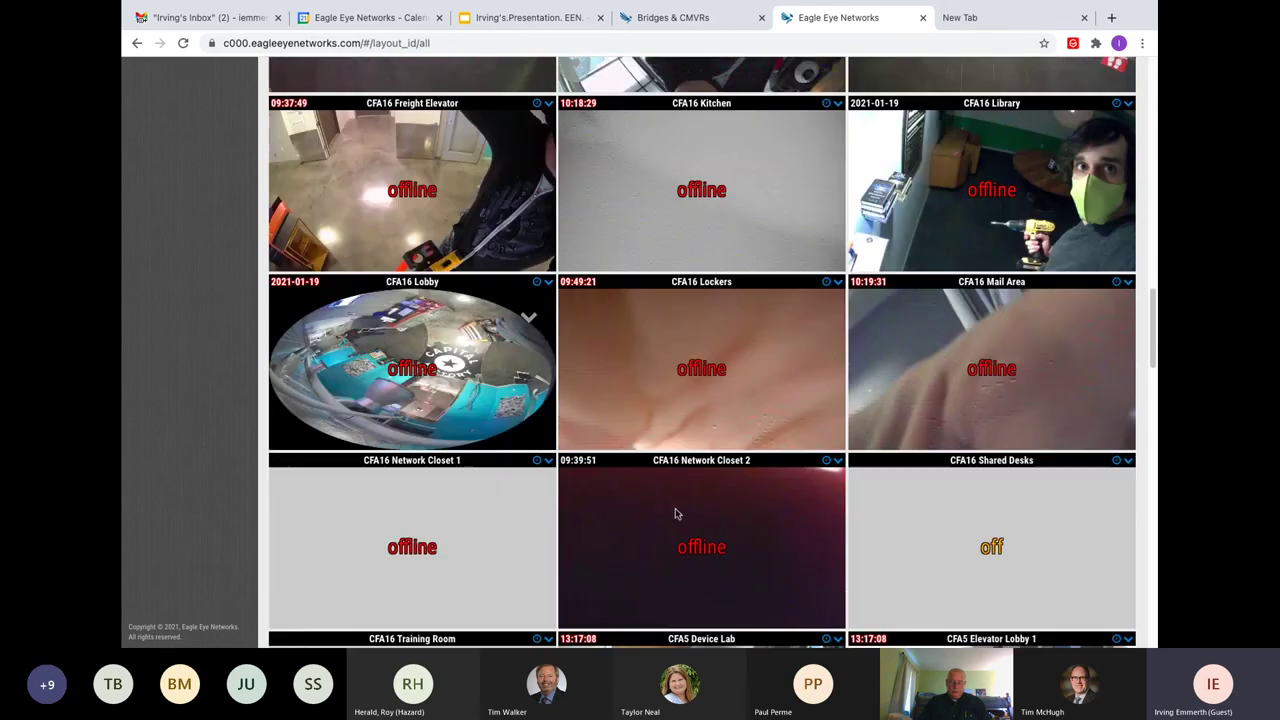
scroll(676, 513, "up", 8)
scroll(676, 513, "up", 10)
scroll(676, 513, "up", 2)
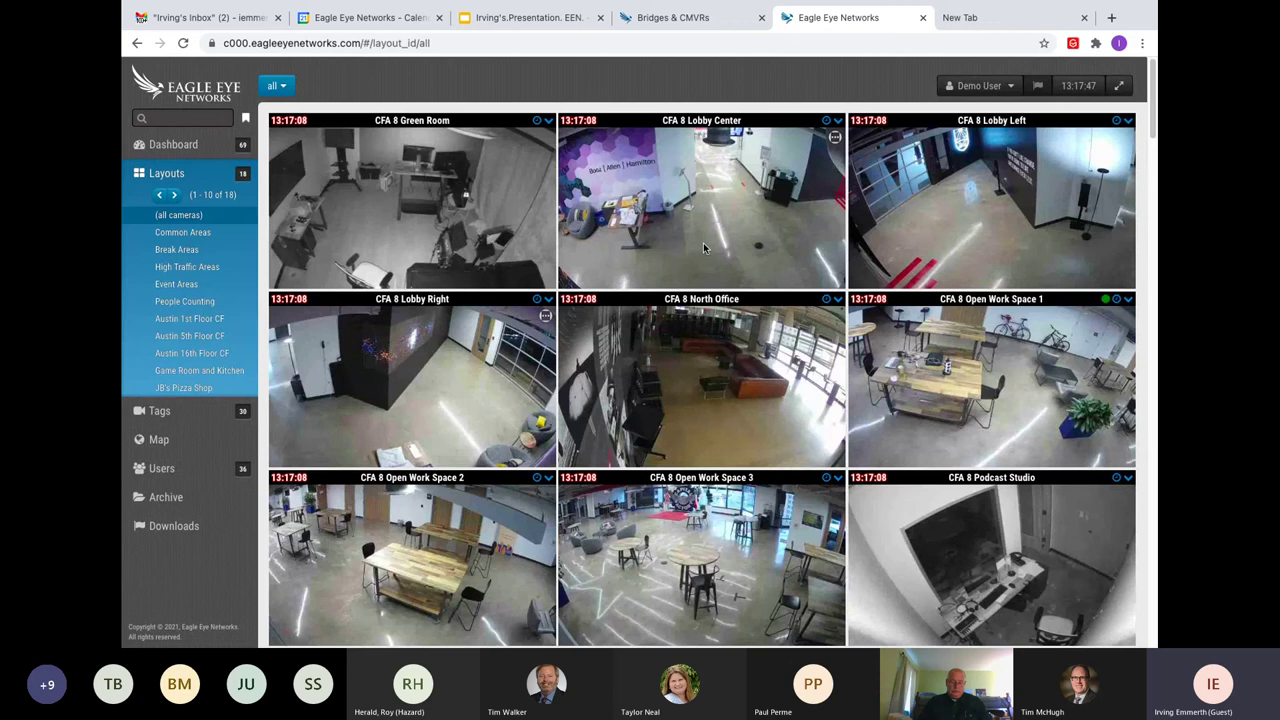
View the CFA 8 Lobby Center camera live, close that tab, and open its recorded history.
left_click(715, 178)
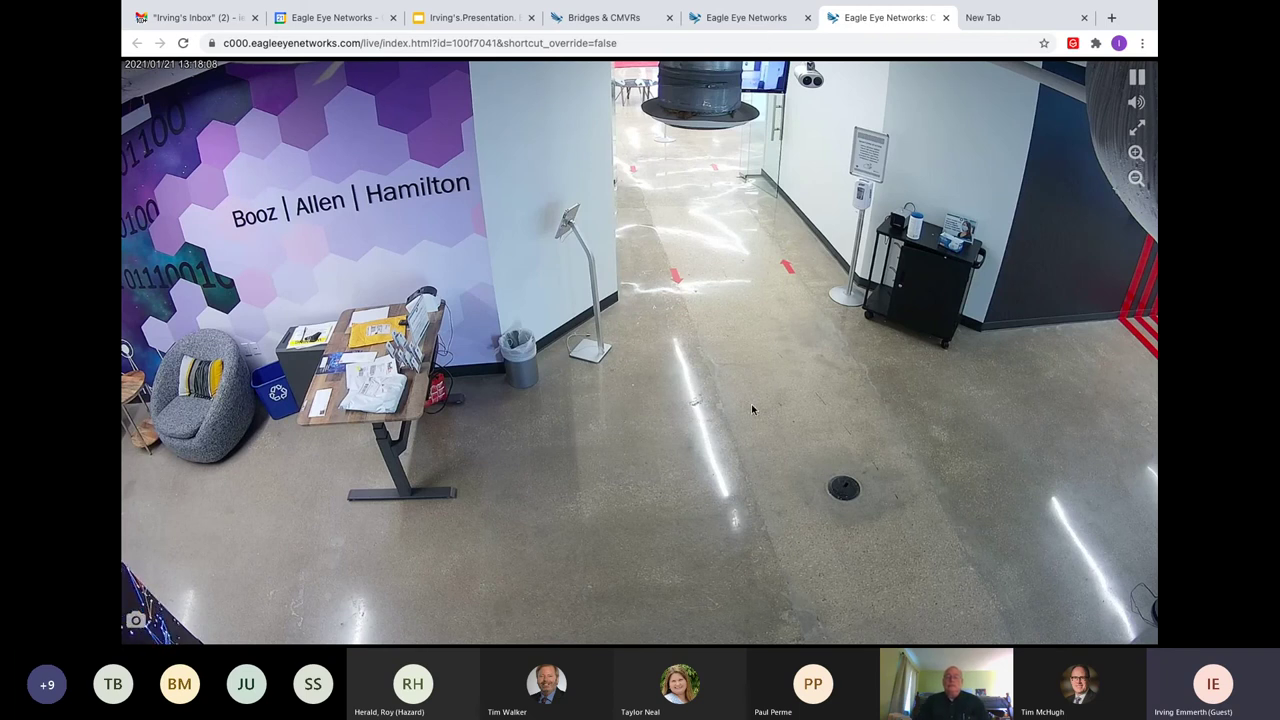
left_click(757, 22)
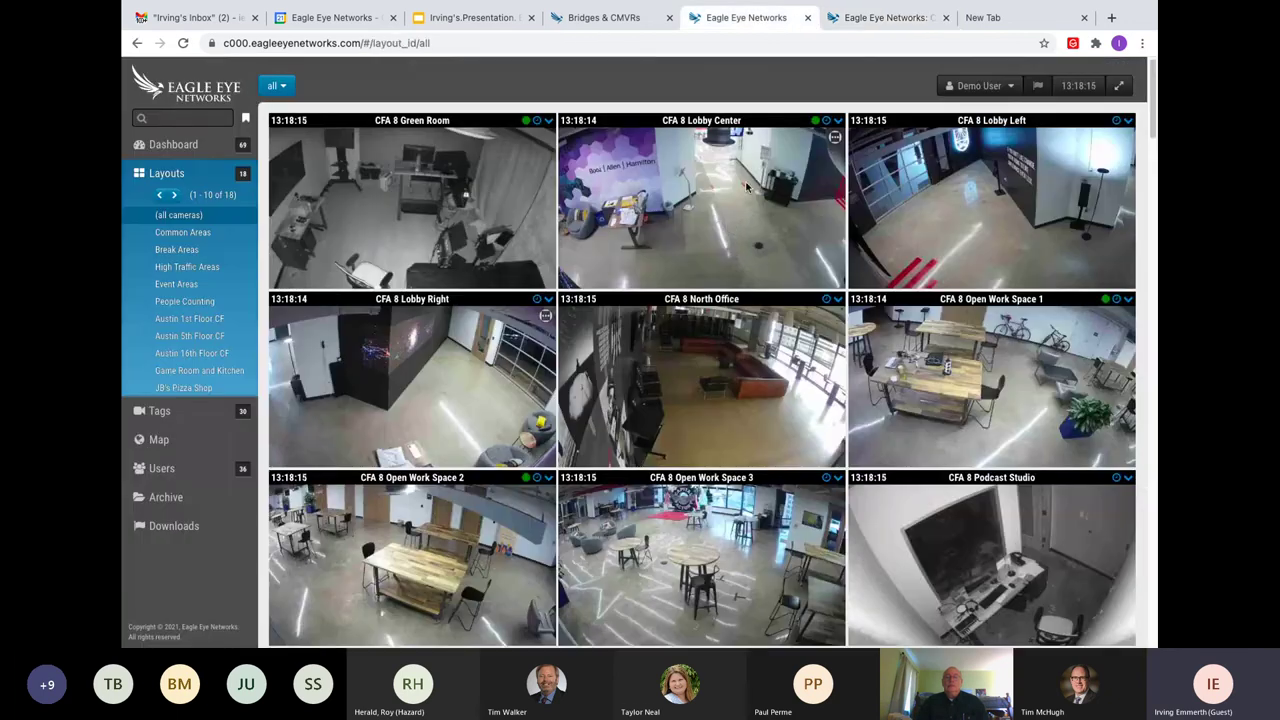
left_click(851, 17)
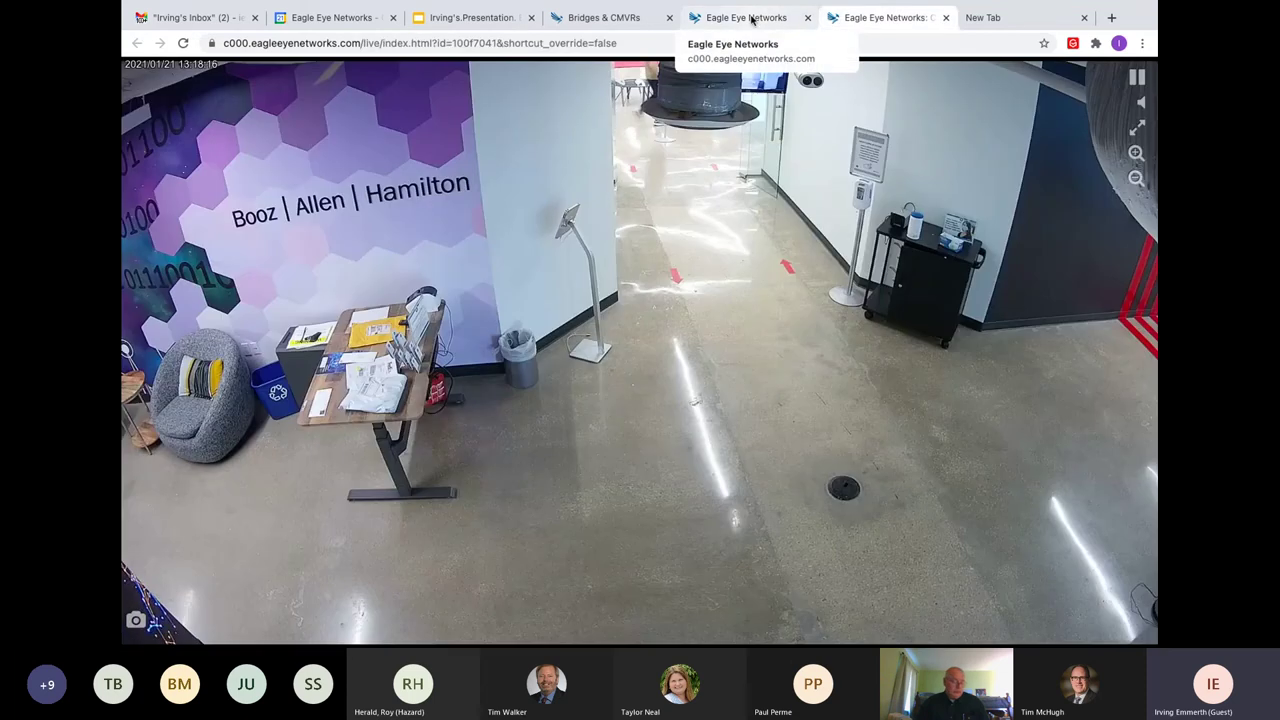
left_click(750, 18)
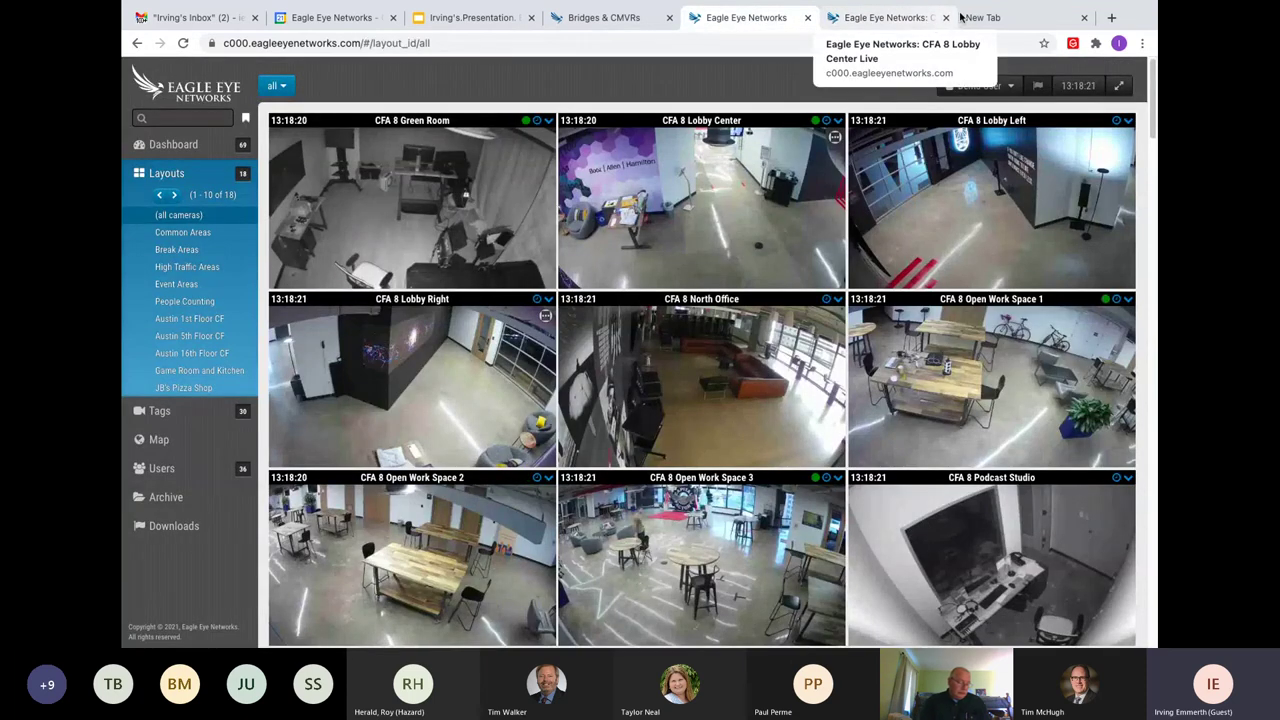
left_click(946, 18)
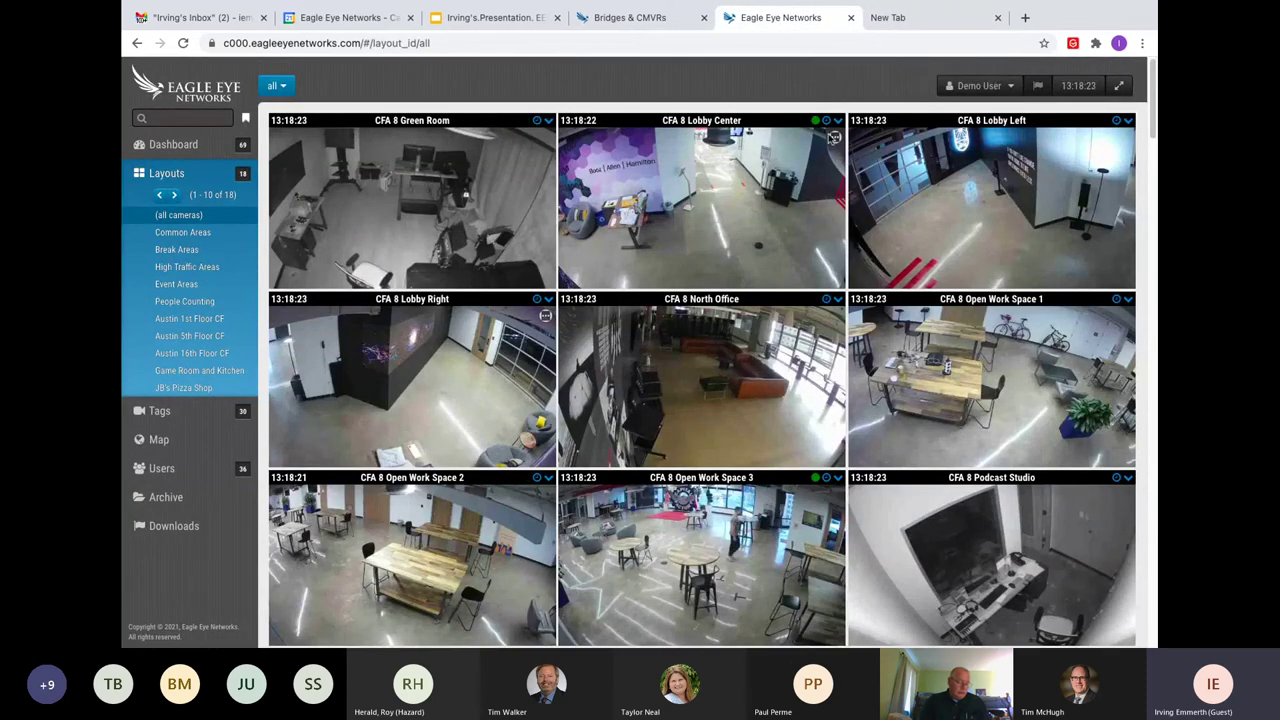
left_click(826, 122)
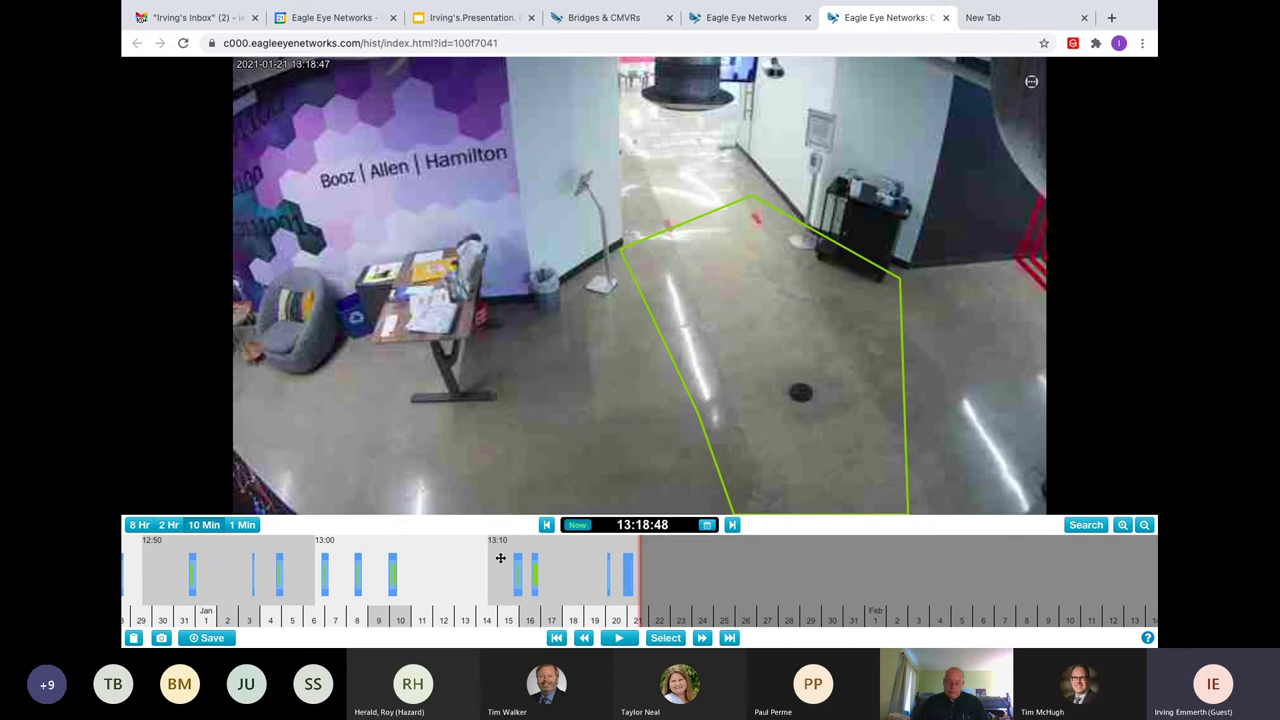
Play the recording from about 13:12, then from 11:58:54 on a 2 Hr timeline.
left_click_drag(500, 558, 610, 565)
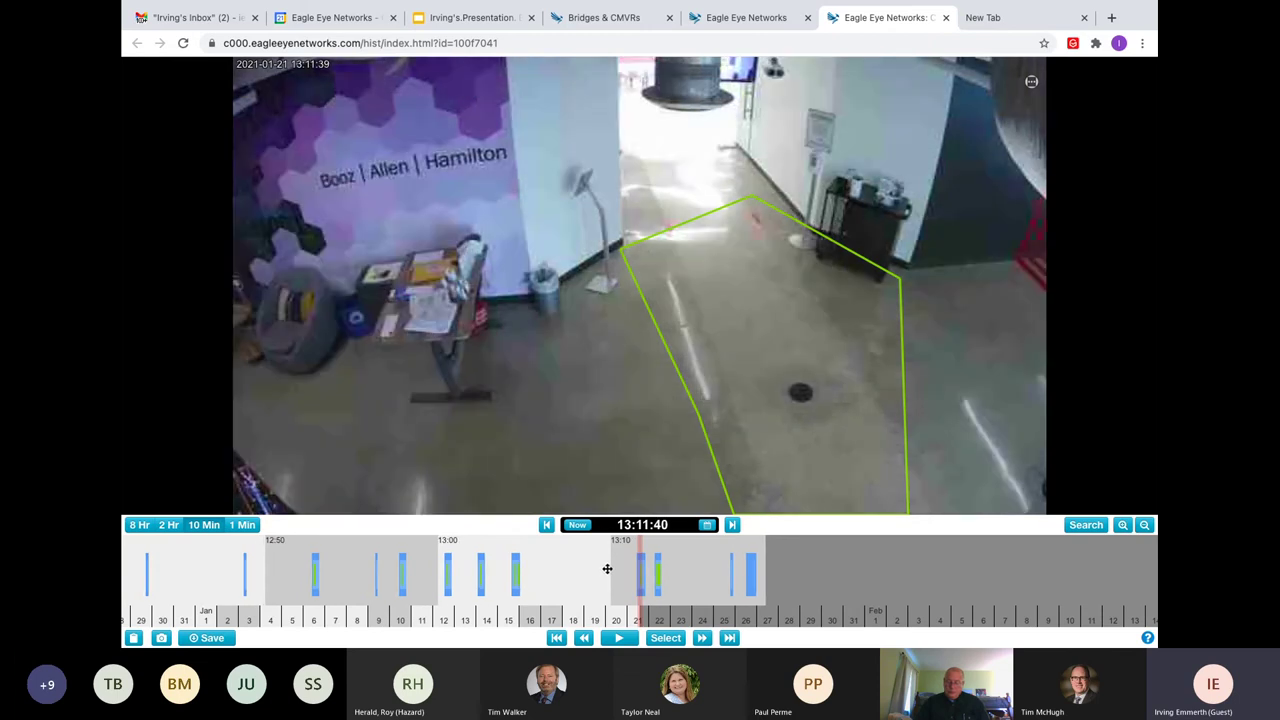
left_click(619, 638)
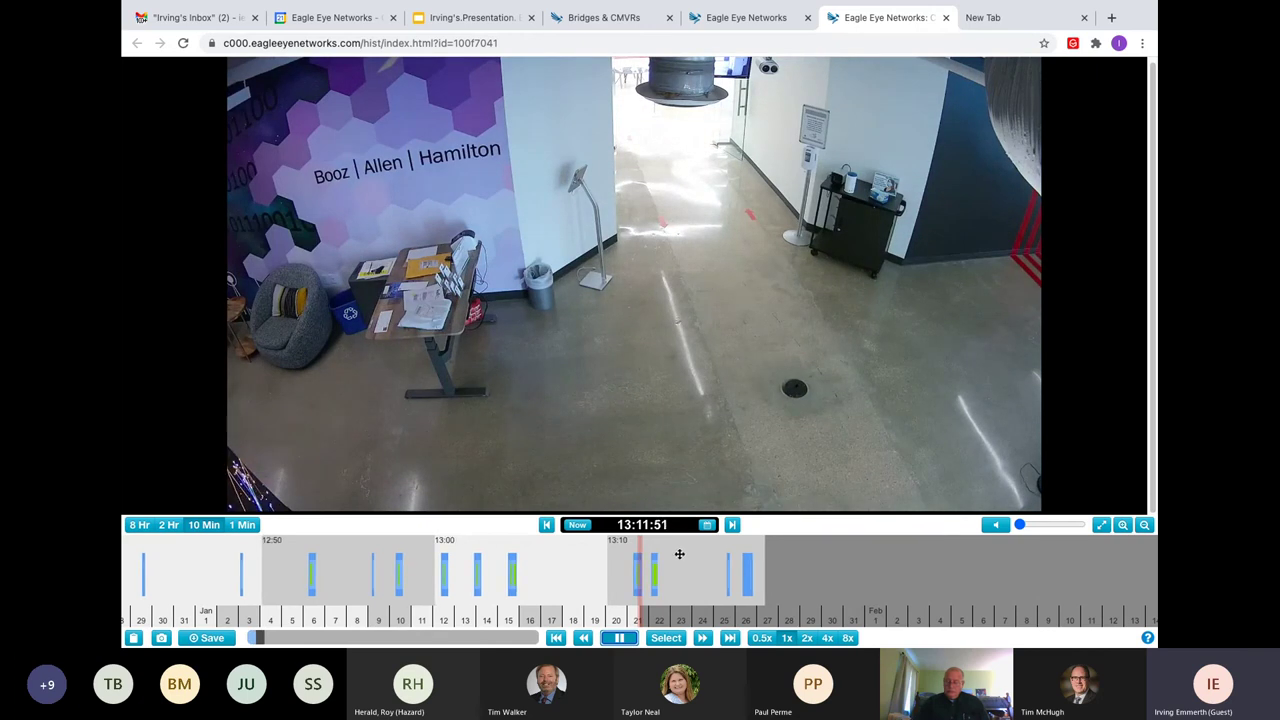
left_click(170, 525)
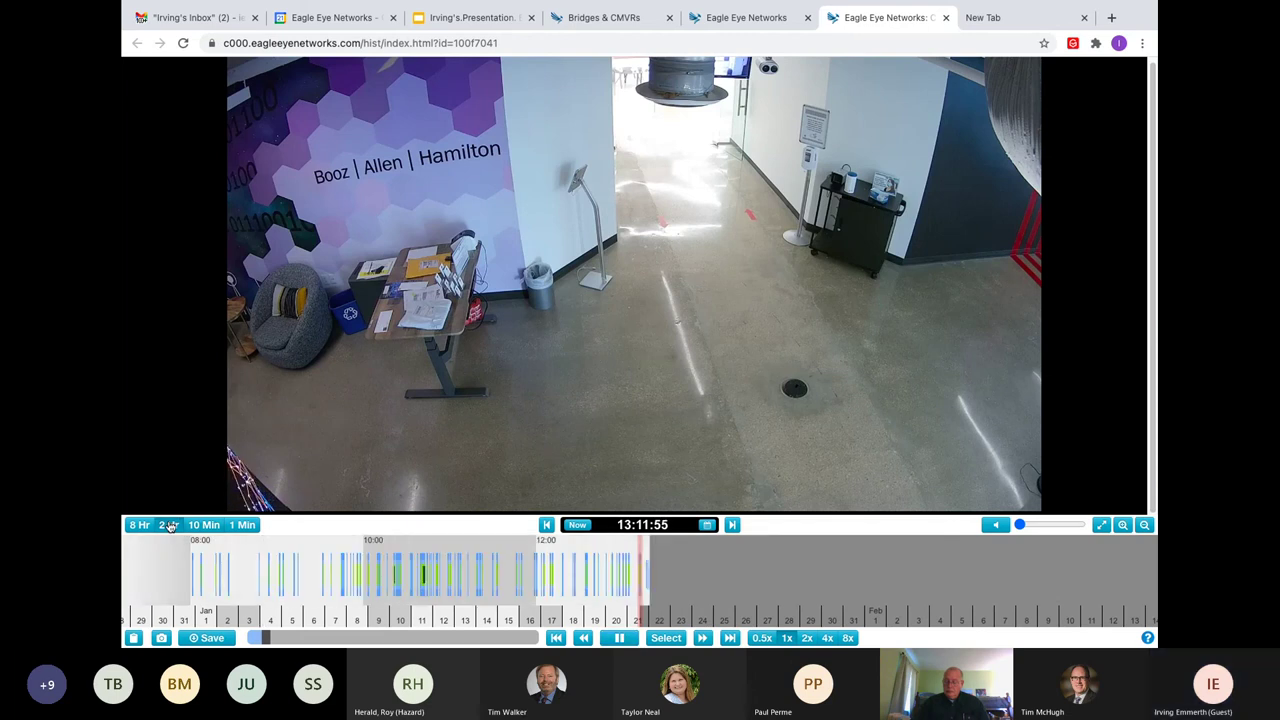
left_click_drag(561, 582, 651, 583)
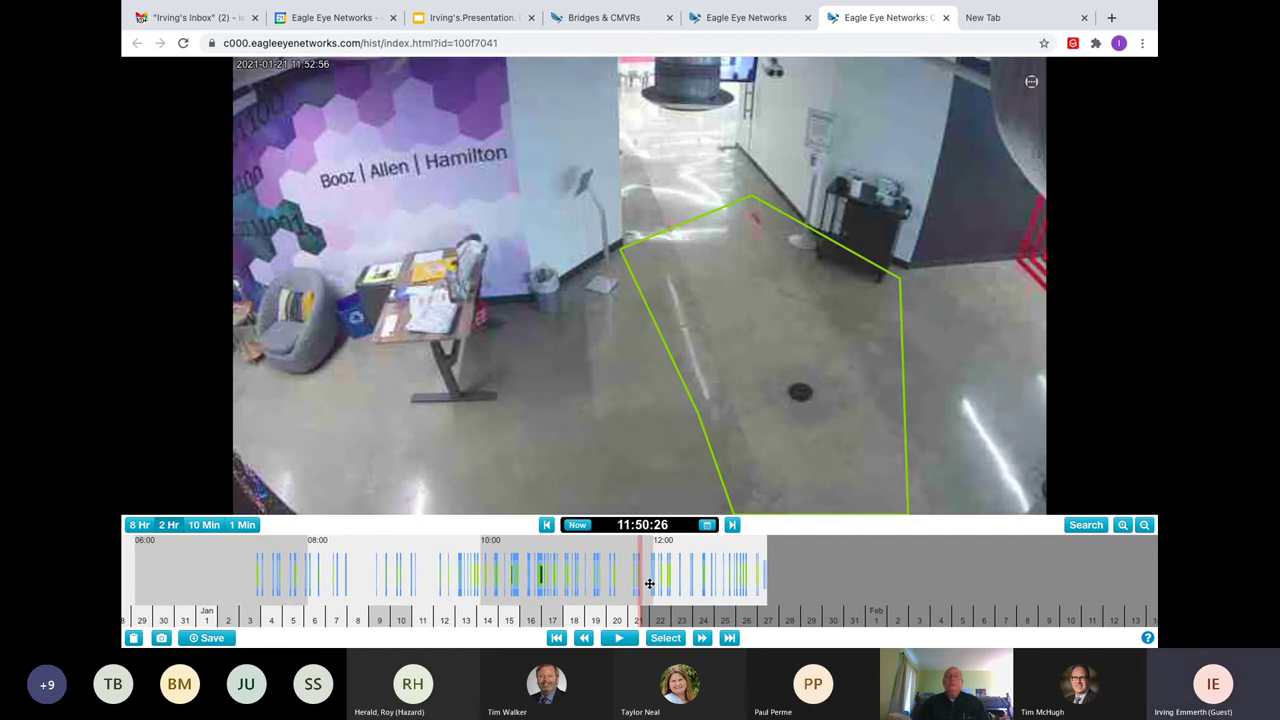
left_click(618, 638)
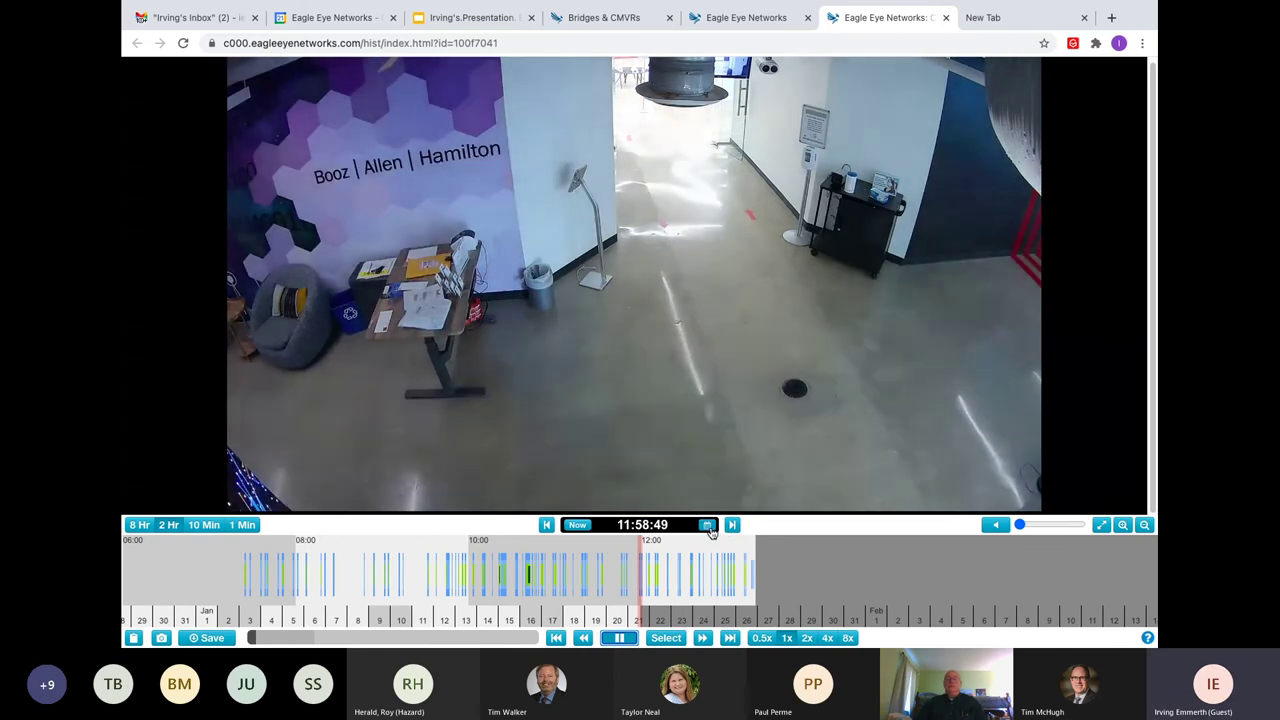
left_click(707, 525)
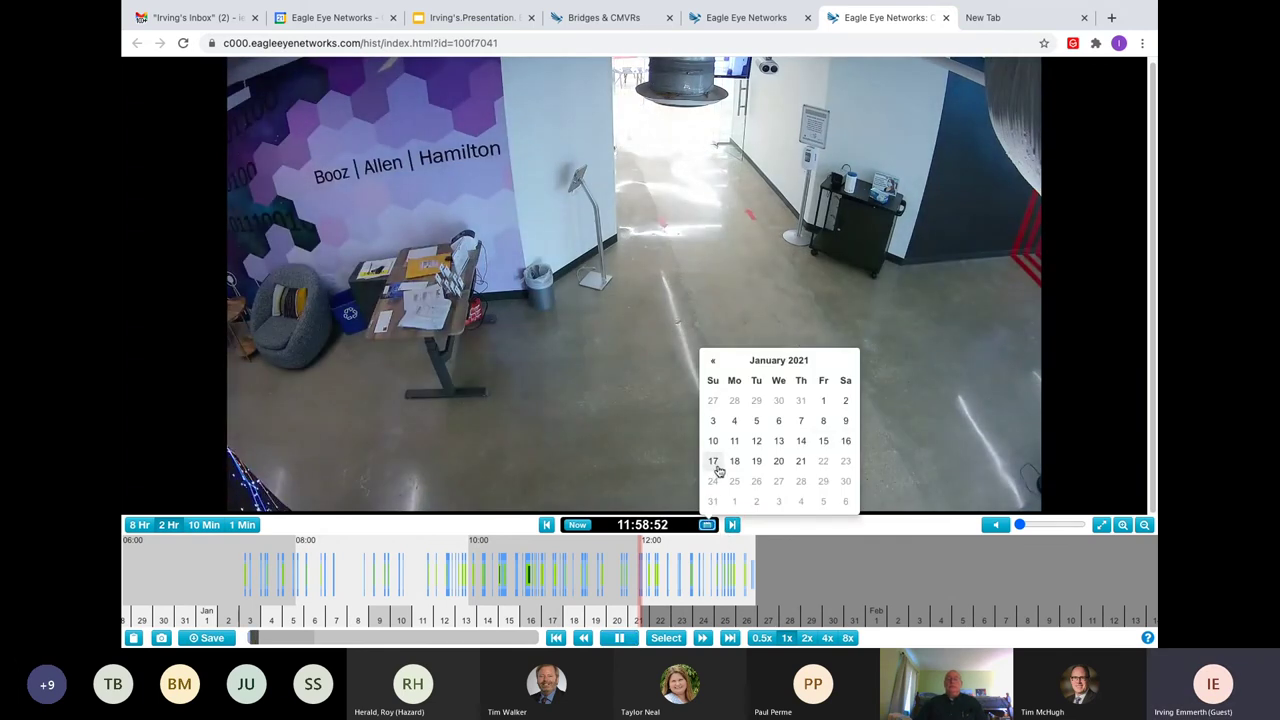
Jump the Lobby Center recording to 12:43:24 on January 20, 2021.
left_click(779, 461)
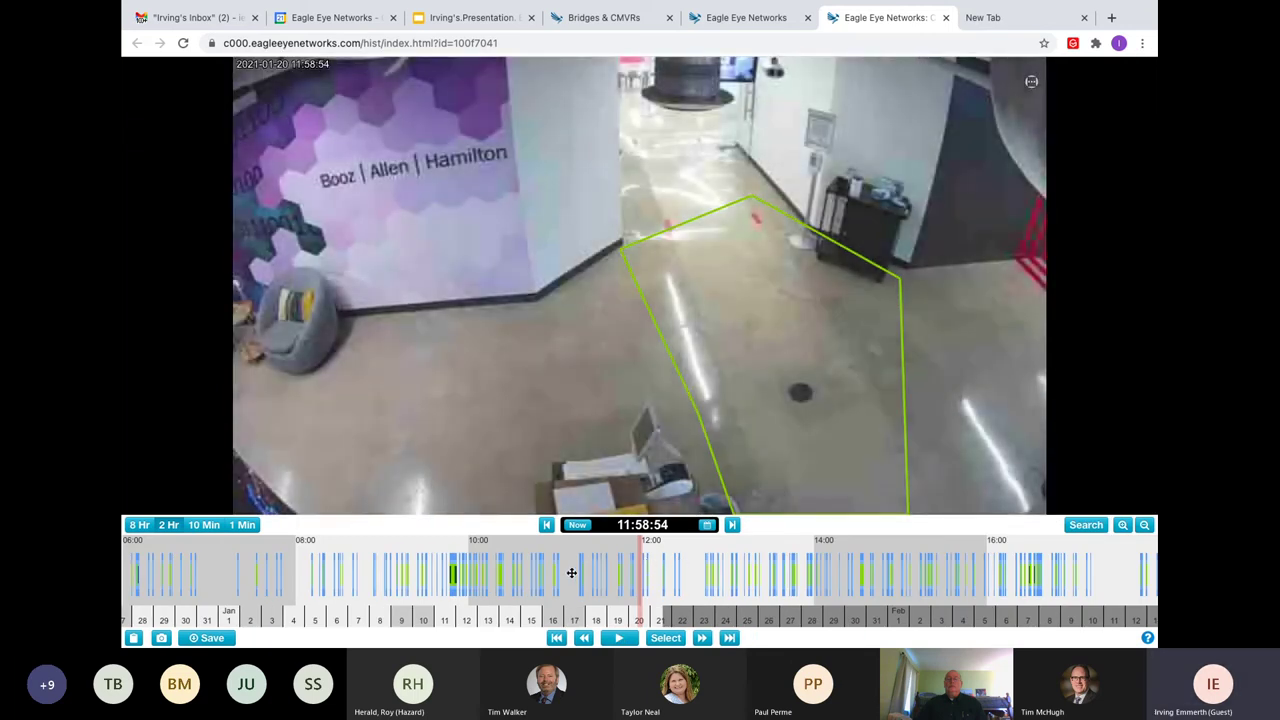
left_click_drag(571, 573, 257, 545)
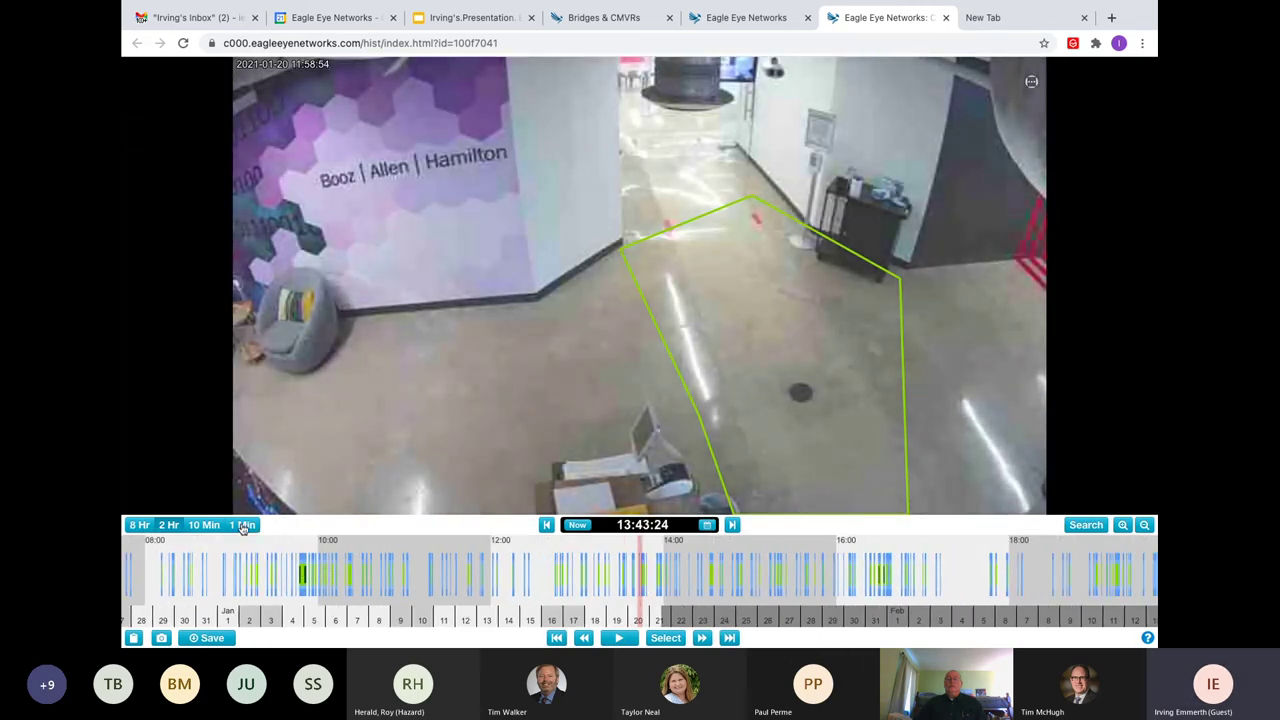
left_click(633, 525)
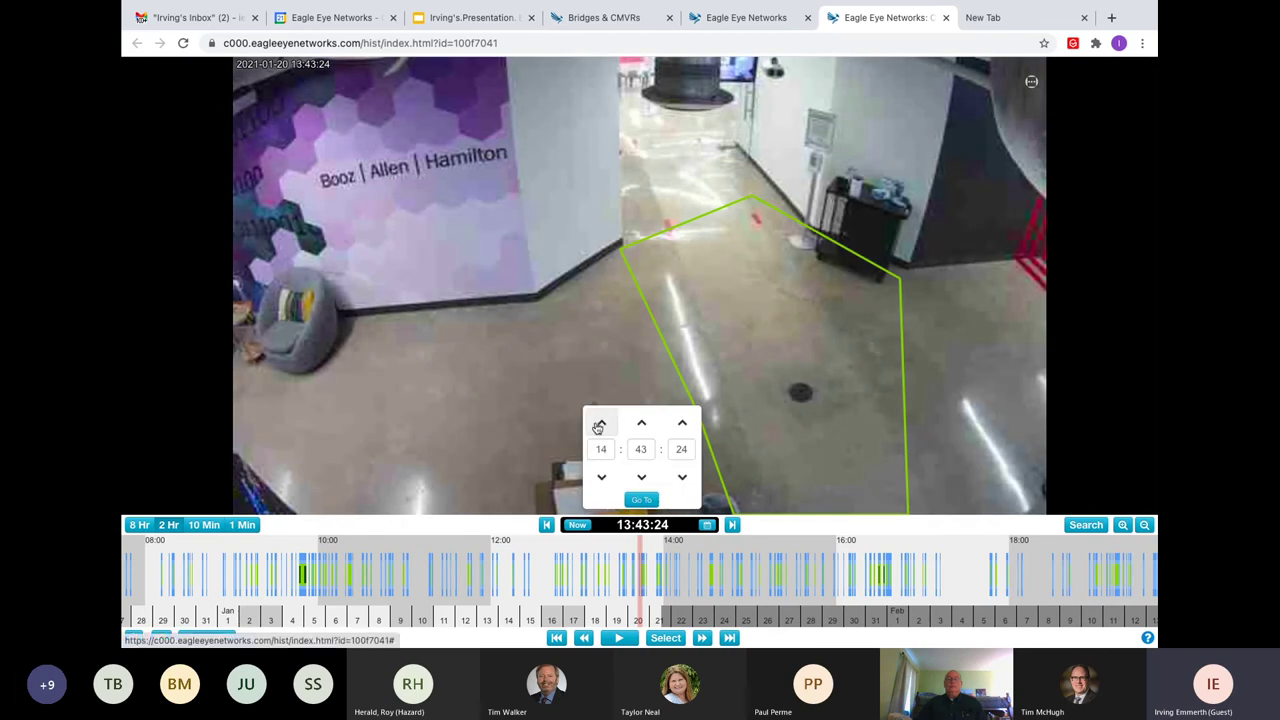
left_click(643, 500)
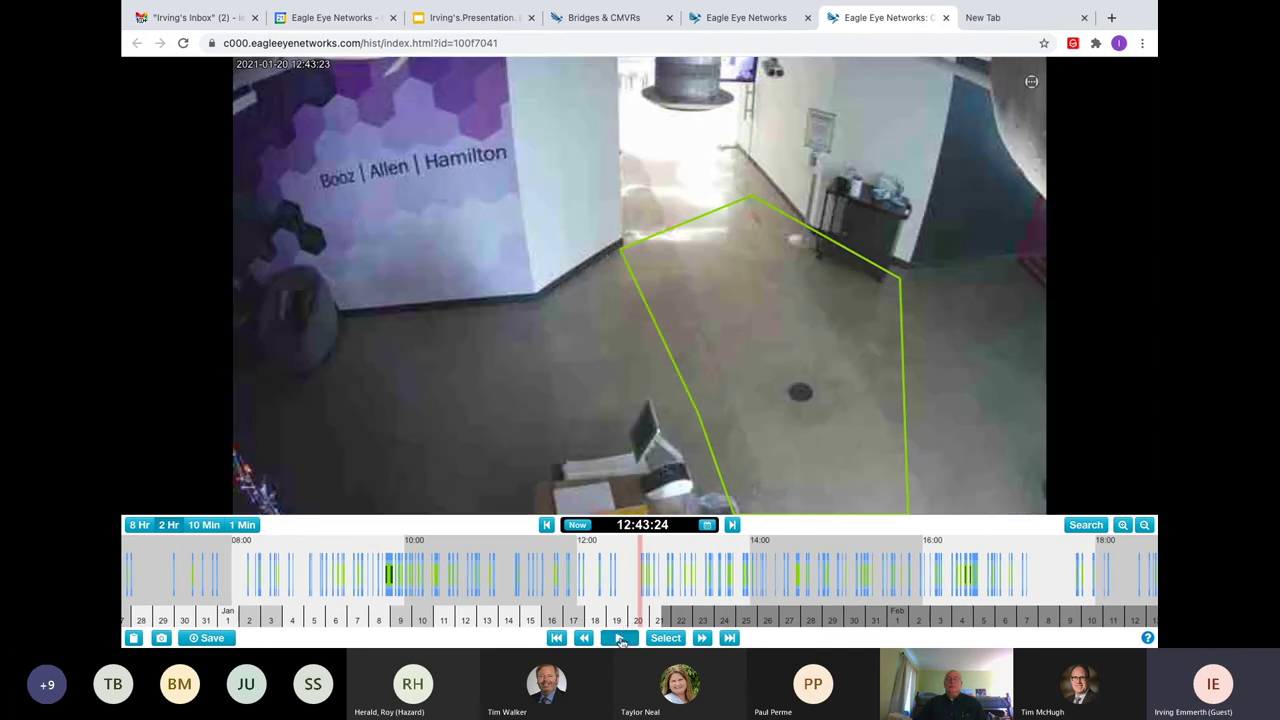
Play the footage from 12:43:24 and pause it around 12:46.
left_click(620, 640)
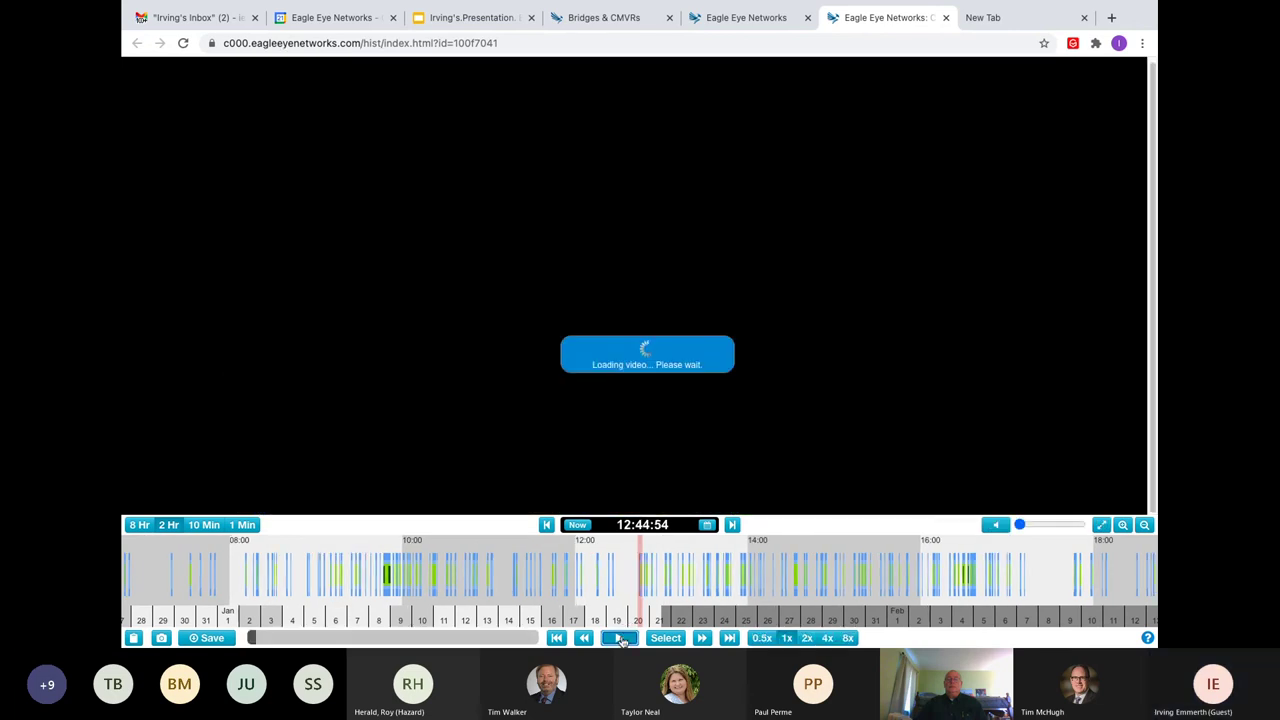
left_click(645, 525)
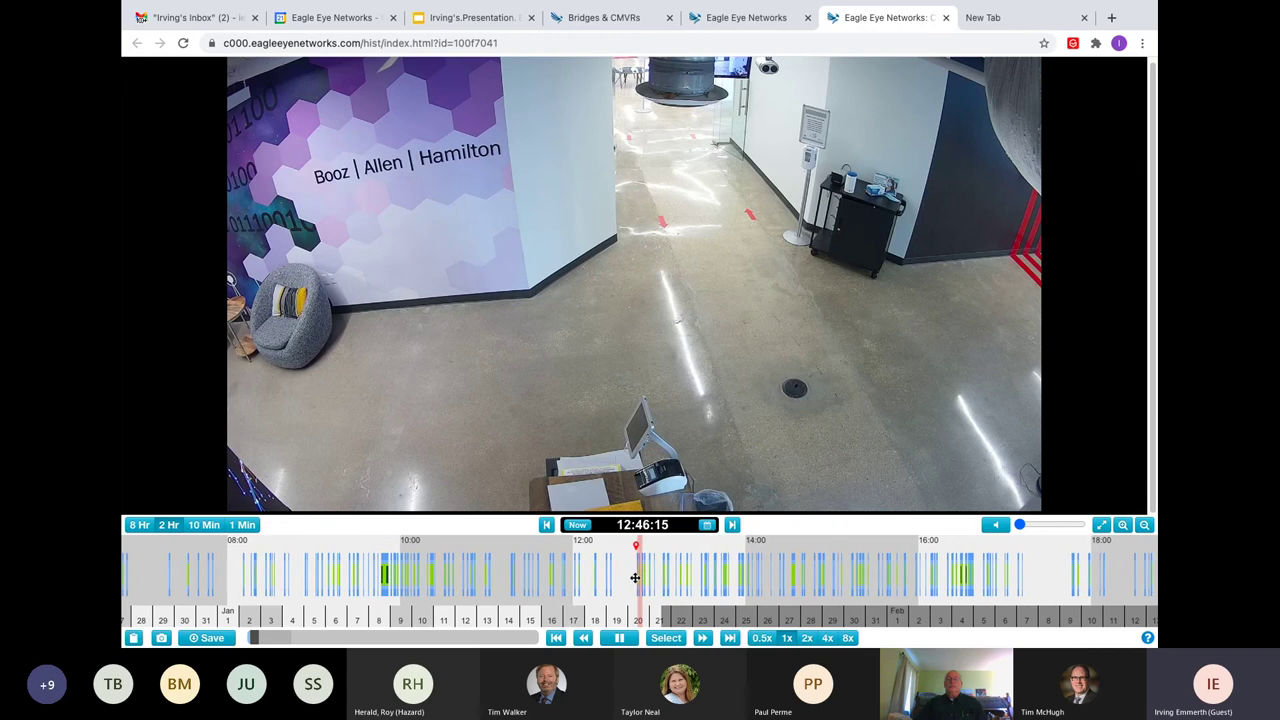
left_click(636, 577)
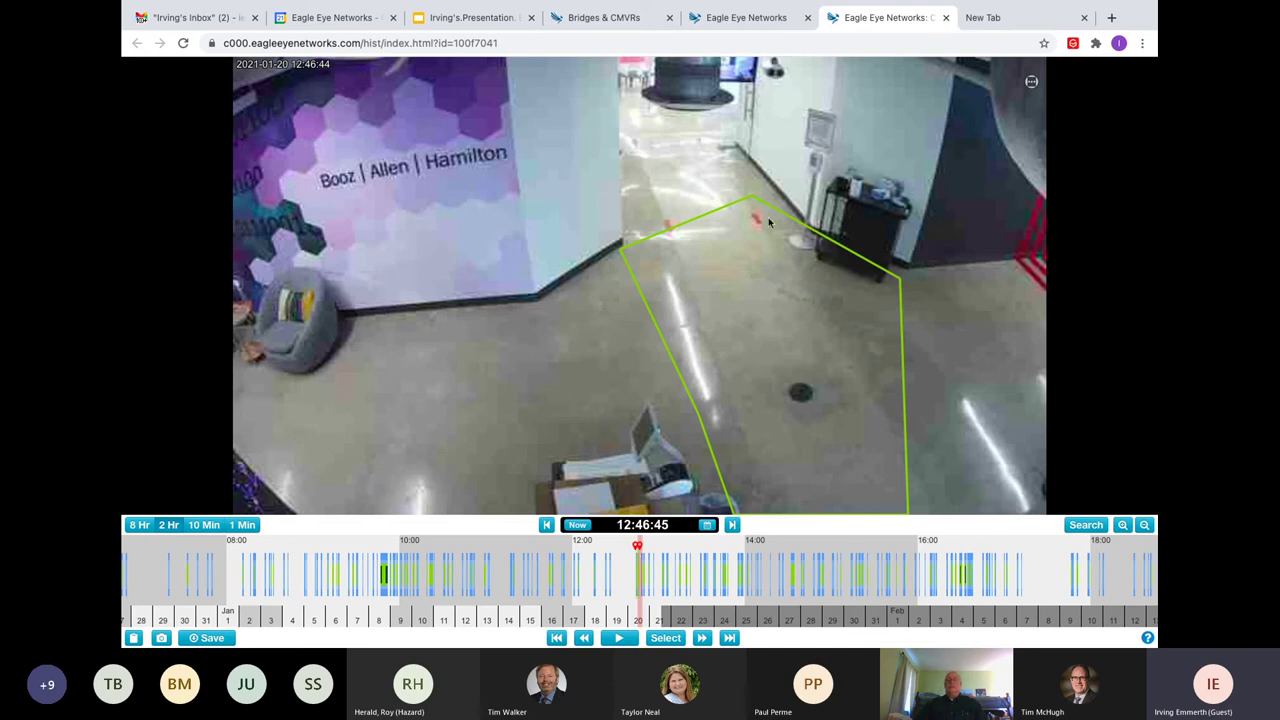
Start a clip save with a US/Central time stamp and the note 'Suspicious person'.
left_click(212, 638)
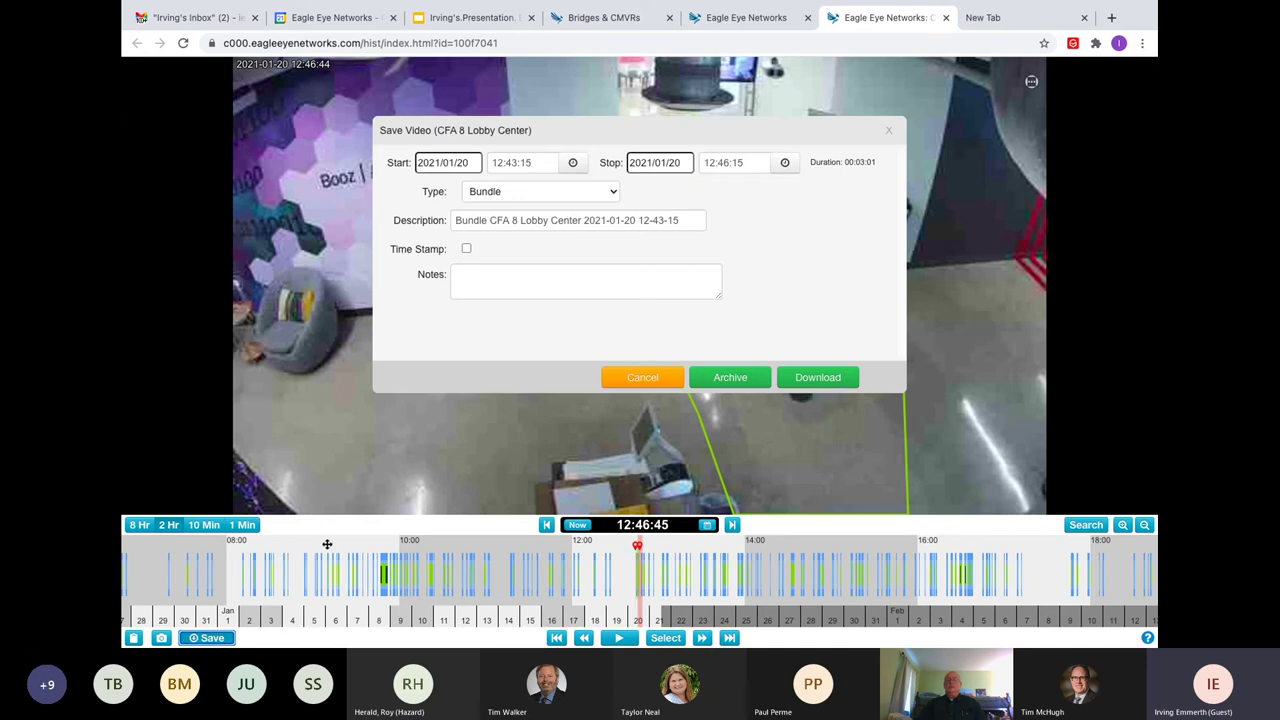
left_click(467, 250)
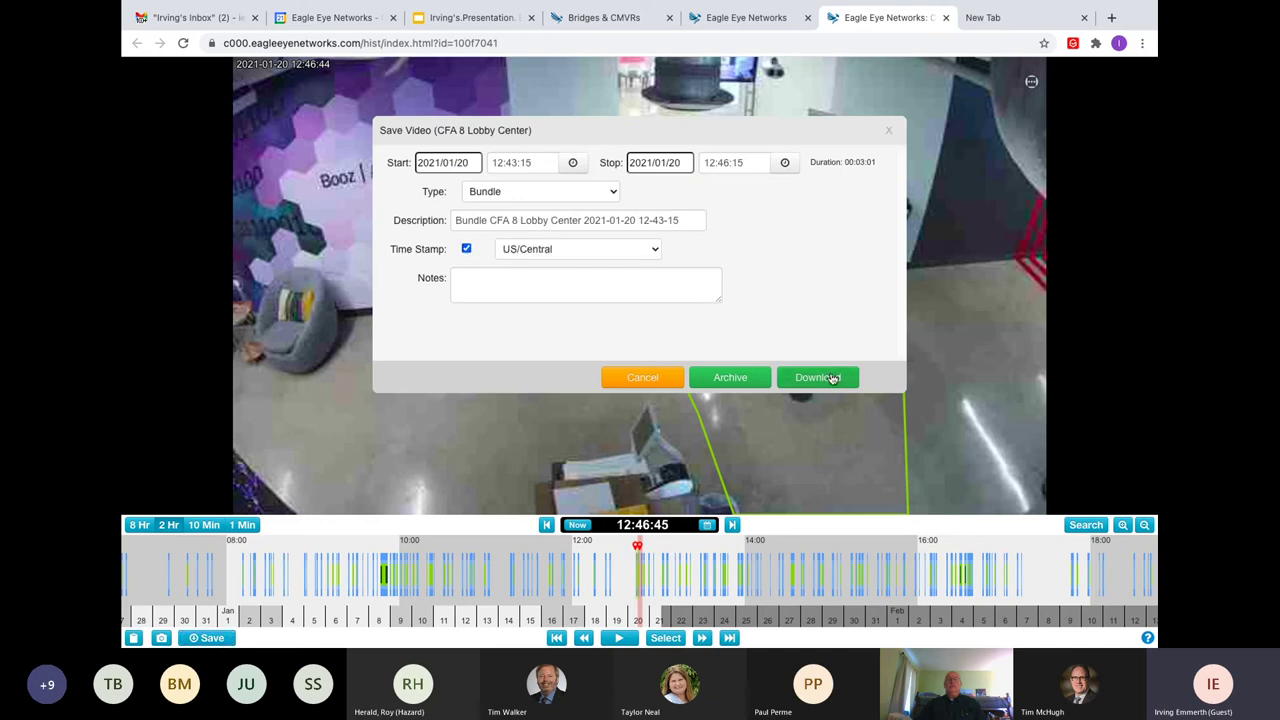
left_click(594, 288)
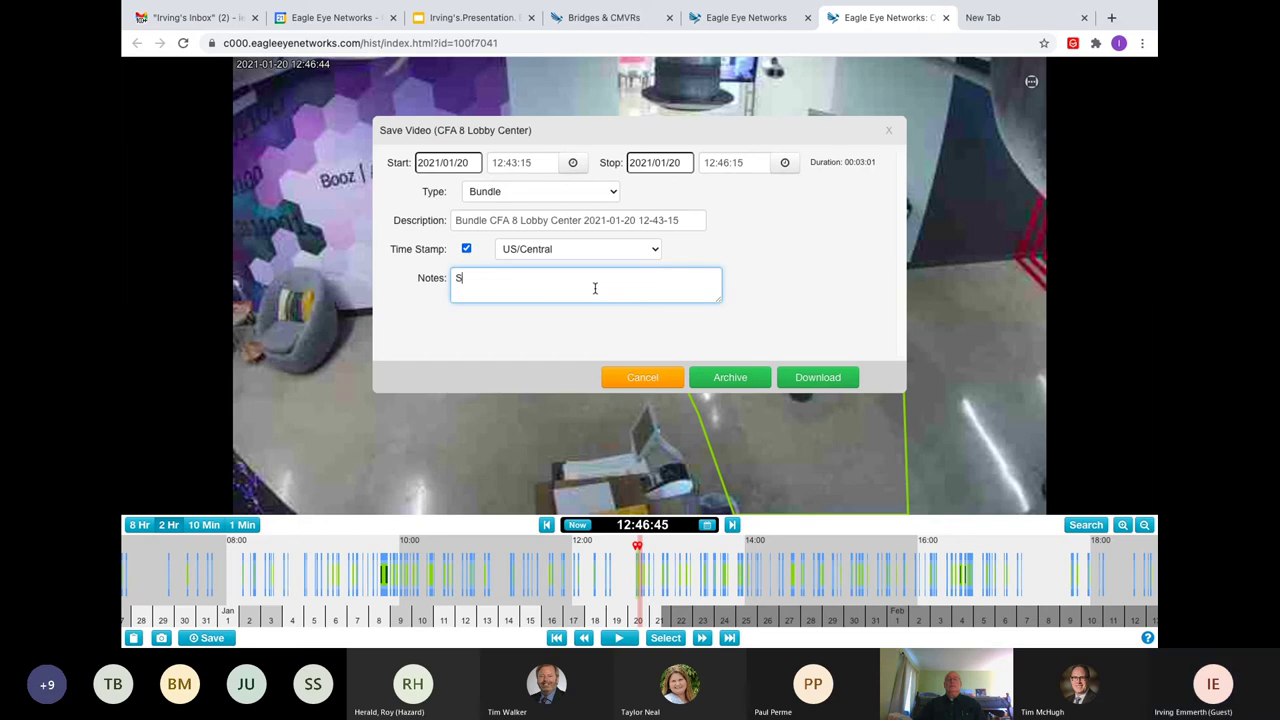
type("Suspicious person")
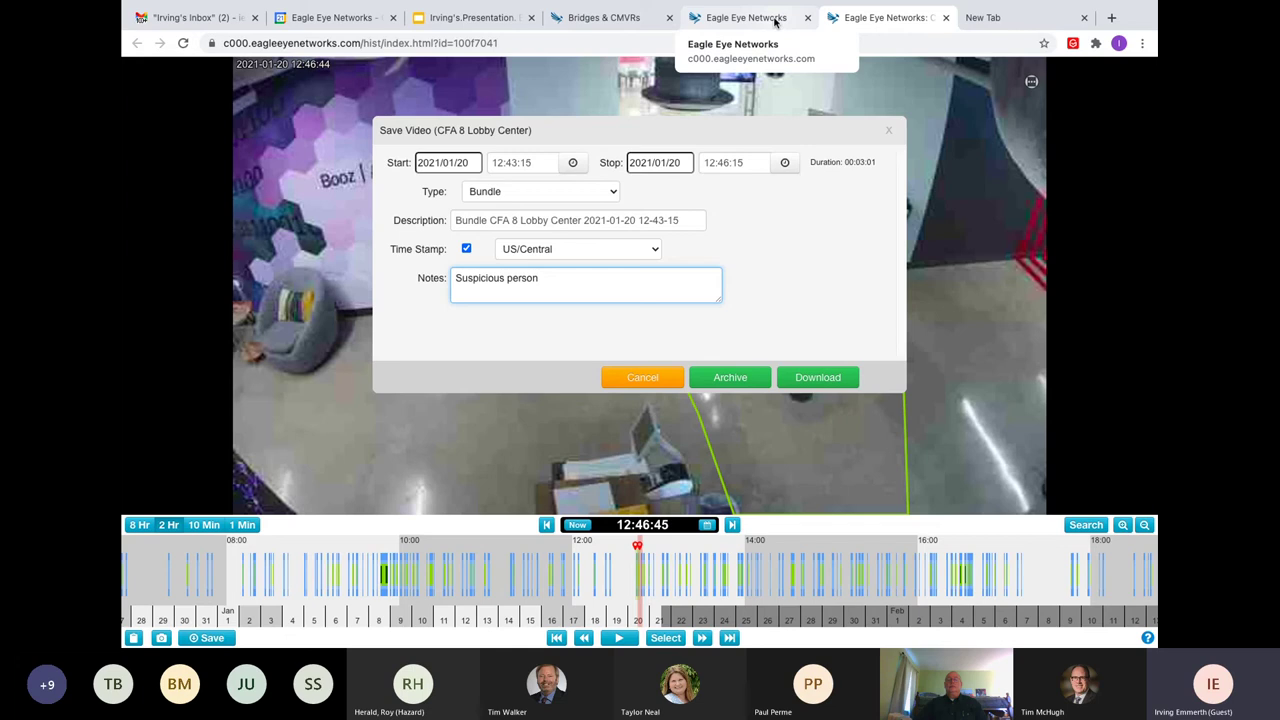
left_click(775, 22)
scroll(183, 419, "down", 1)
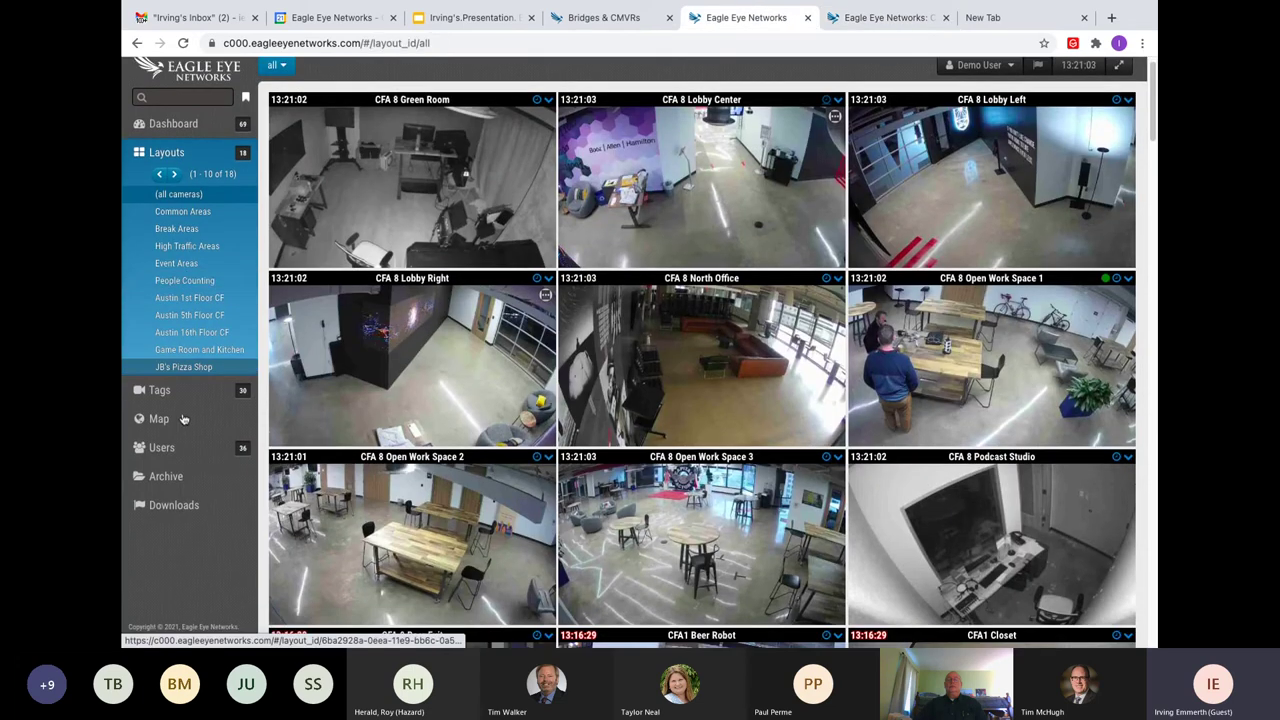
left_click(175, 475)
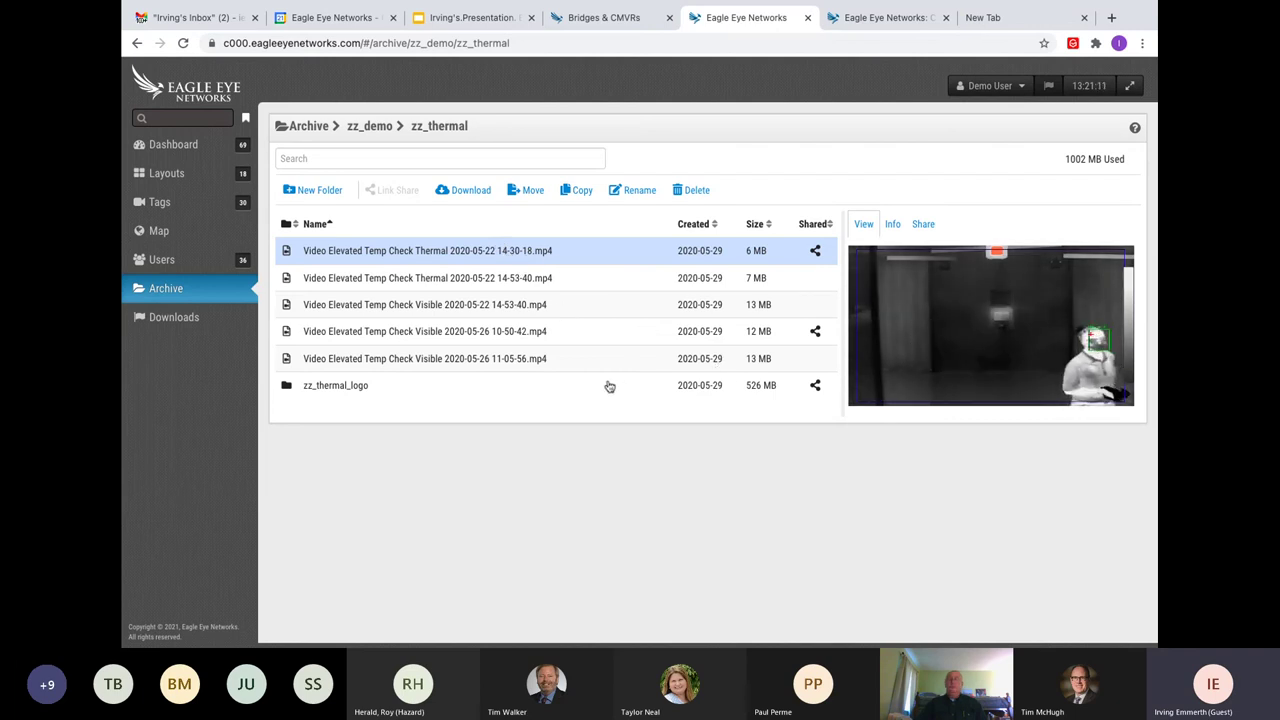
left_click(573, 343)
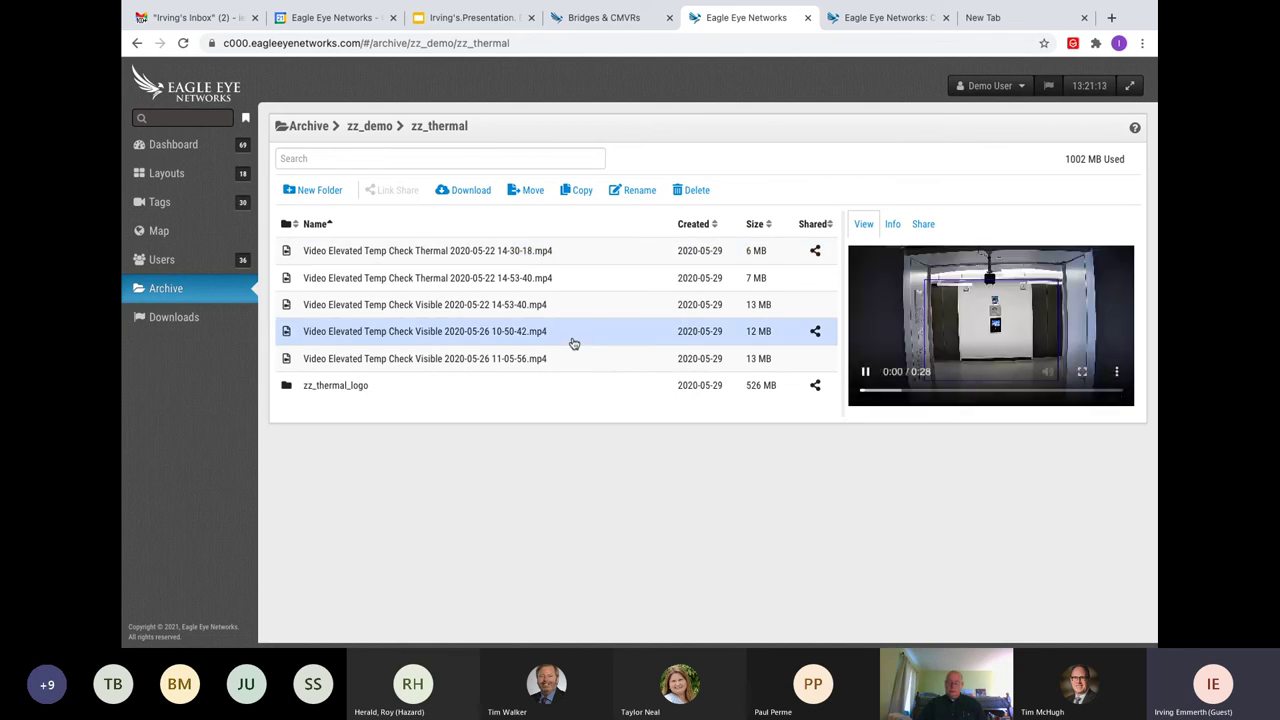
left_click(1080, 373)
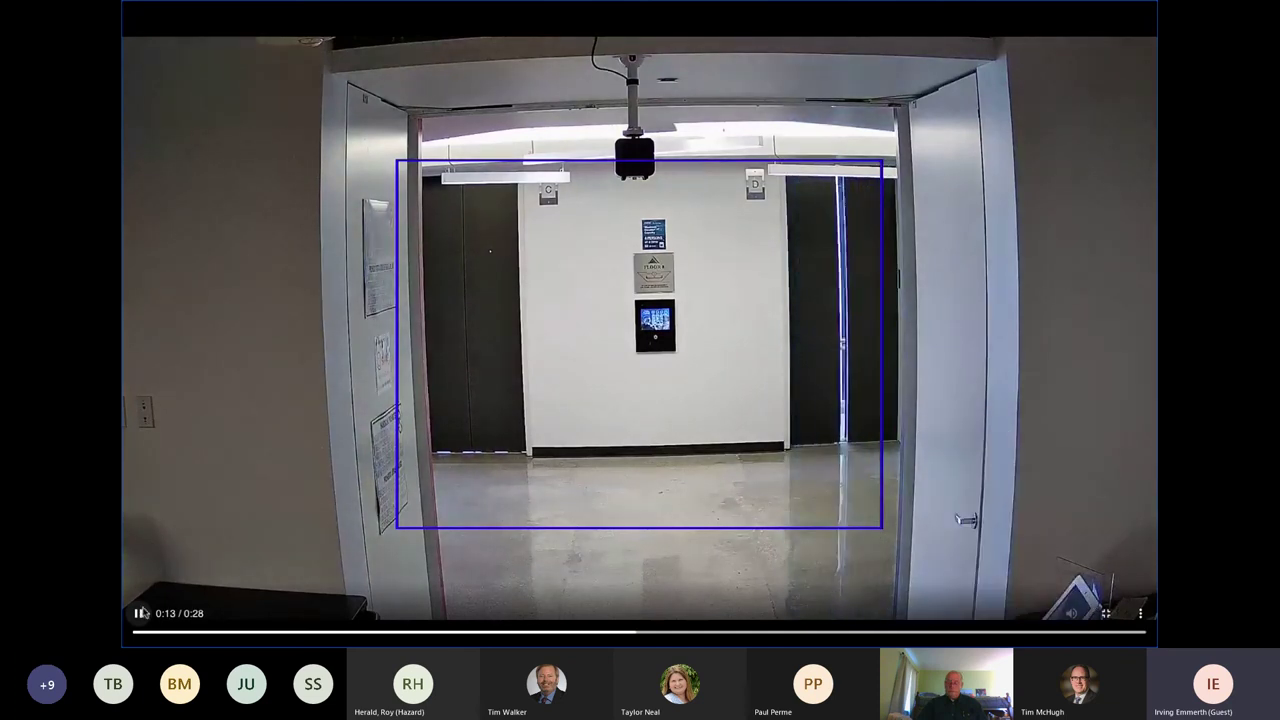
key("Escape")
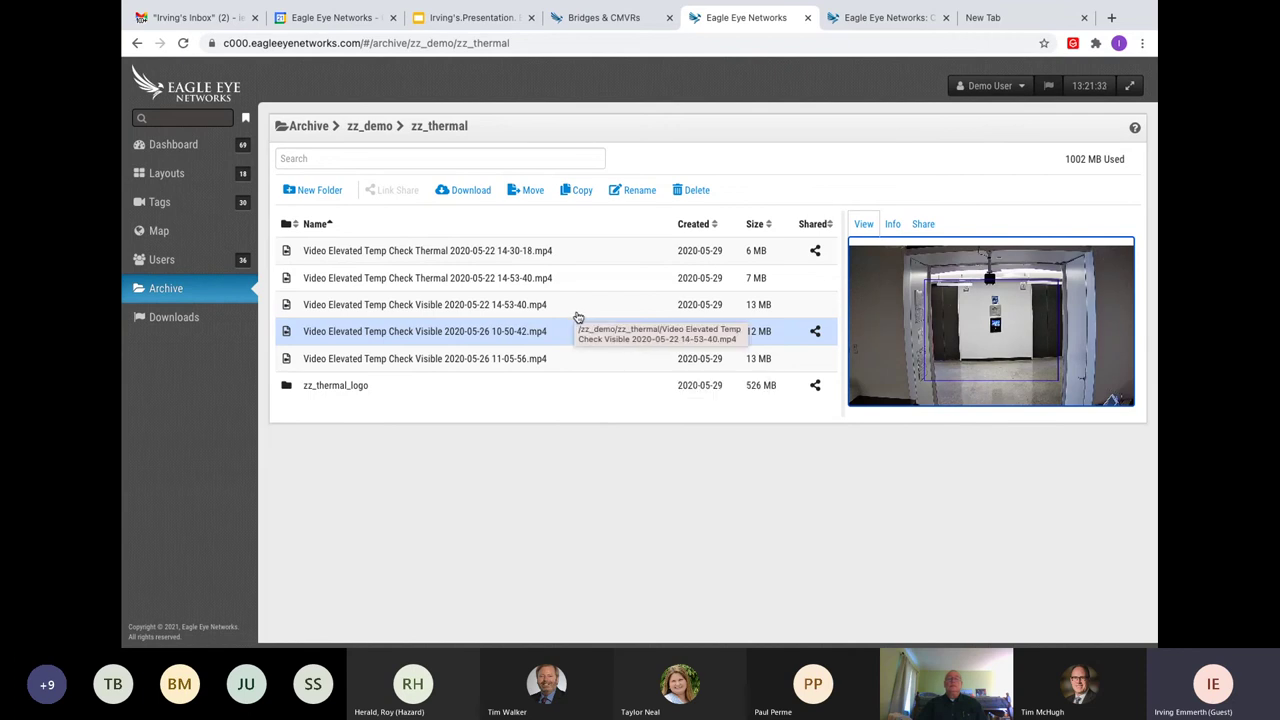
Copy the Never Expires share link of the 10-50-42 Visible video.
left_click(927, 226)
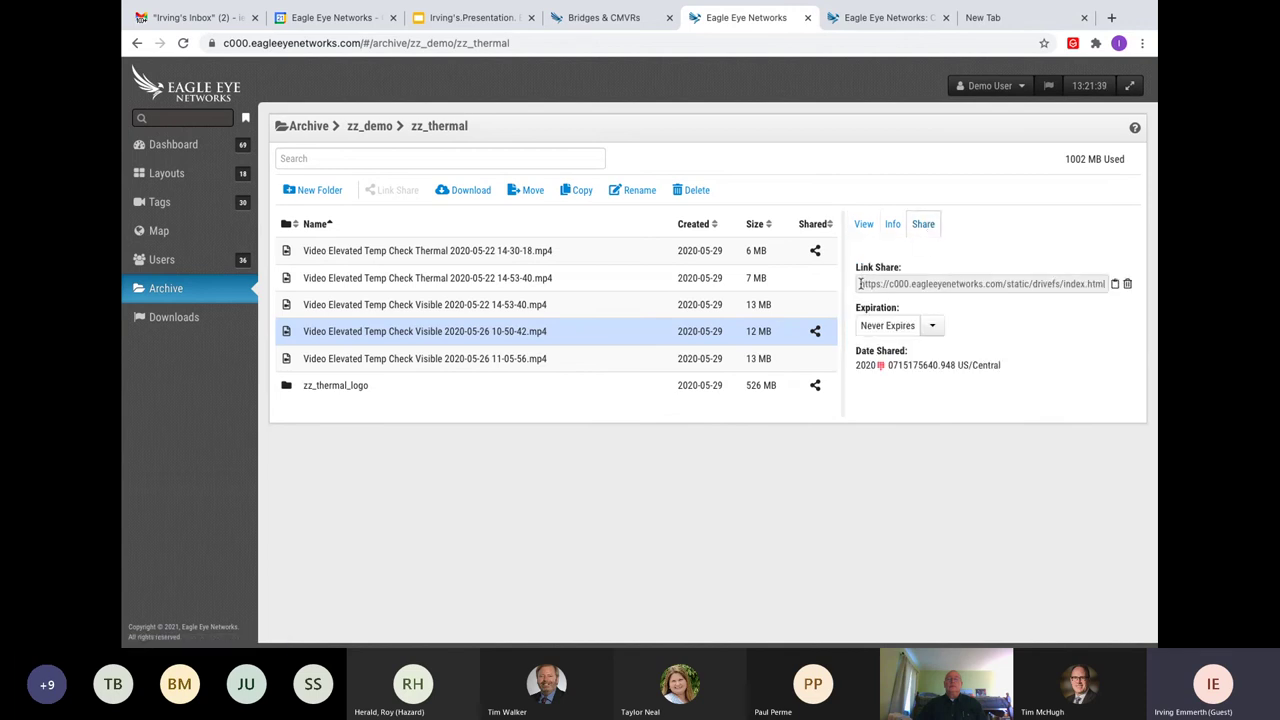
left_click_drag(859, 284, 1114, 287)
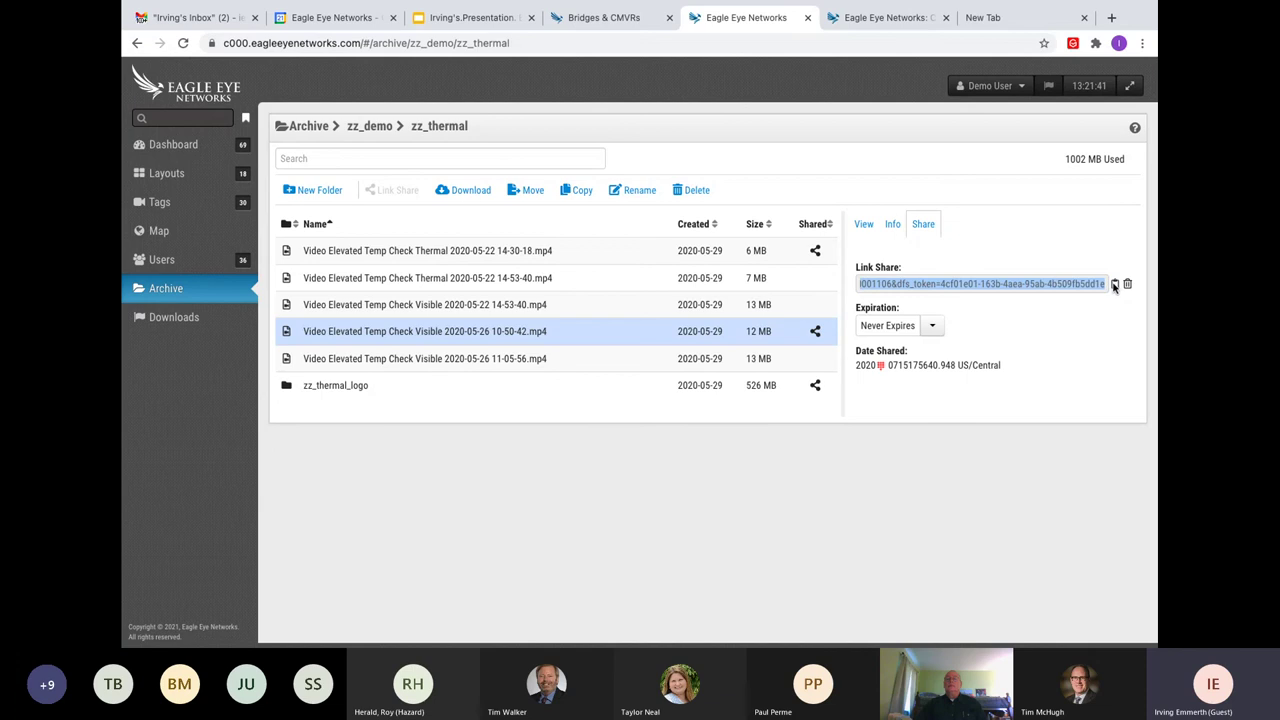
right_click(1015, 284)
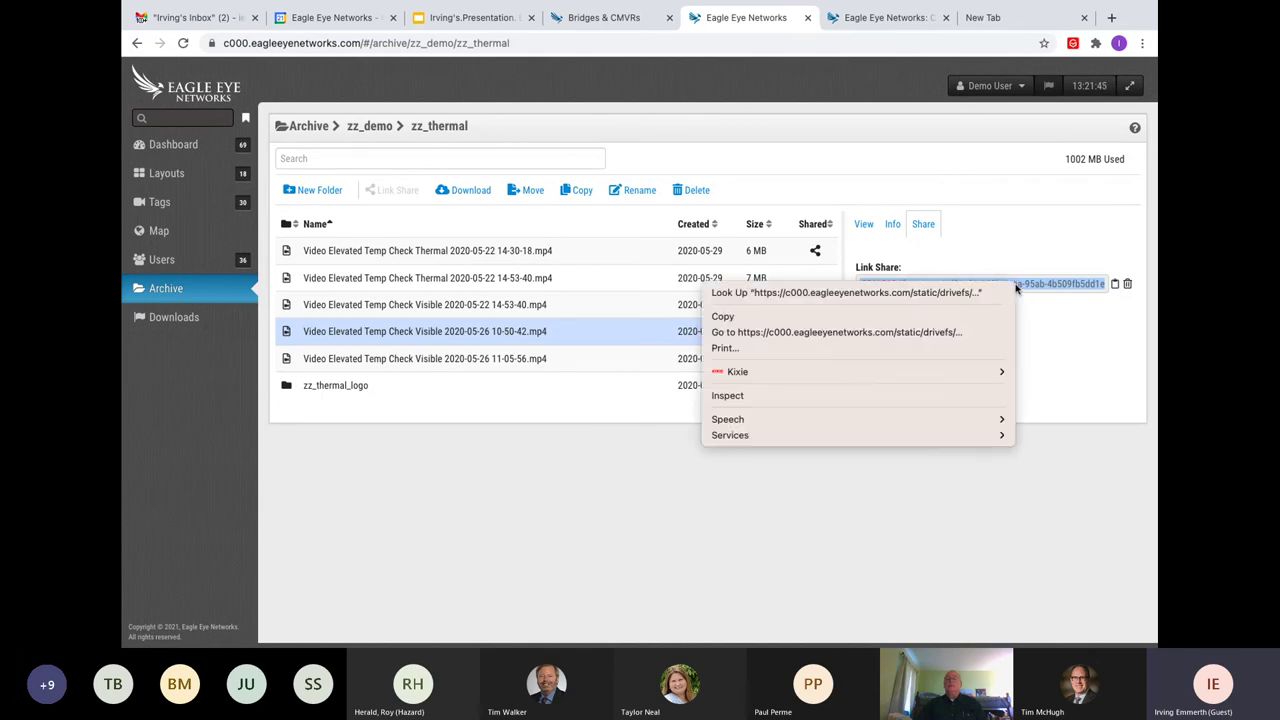
left_click(818, 317)
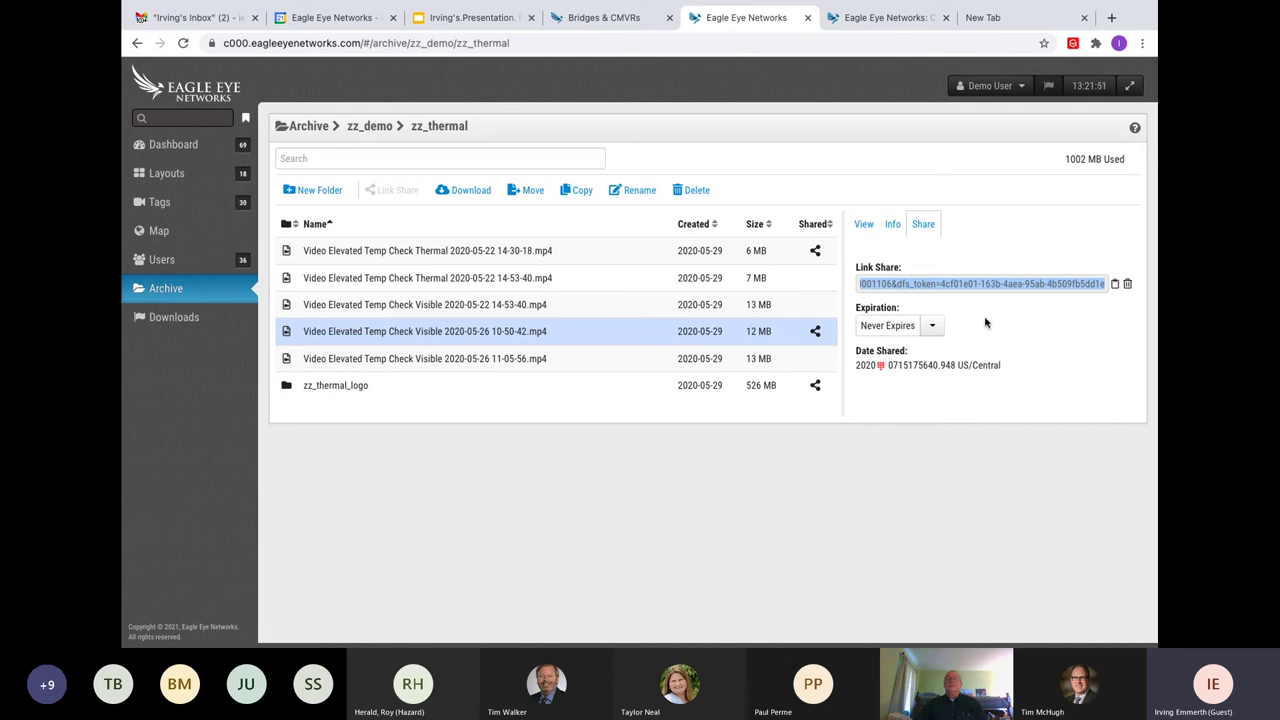
Load the copied share link in the new tab and preview the 12 MB 10-50-42 Visible video.
left_click(983, 17)
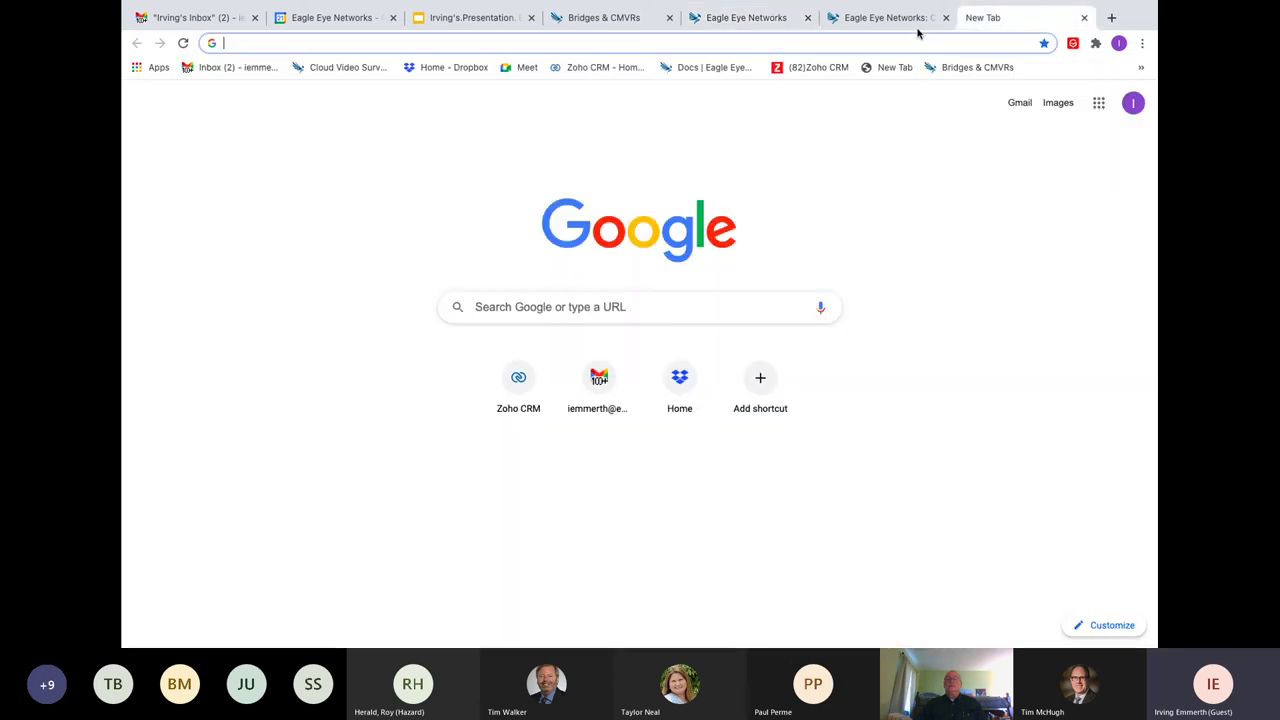
right_click(243, 45)
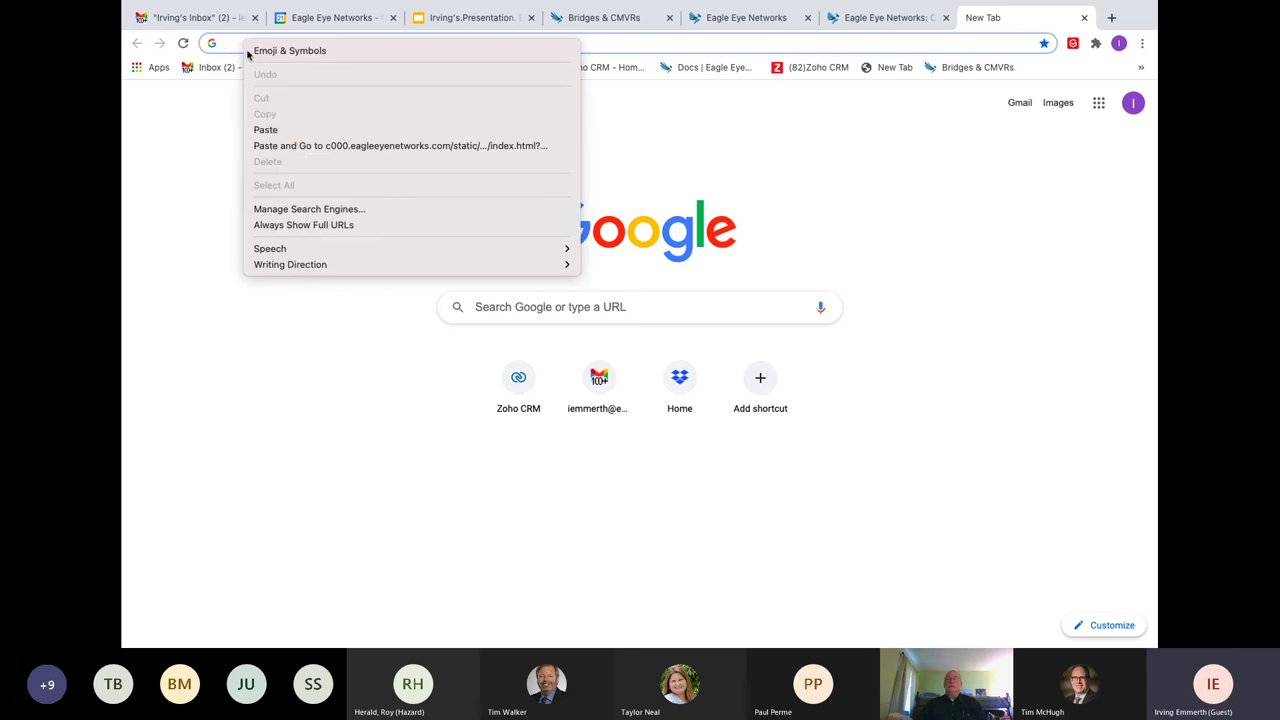
left_click(288, 128)
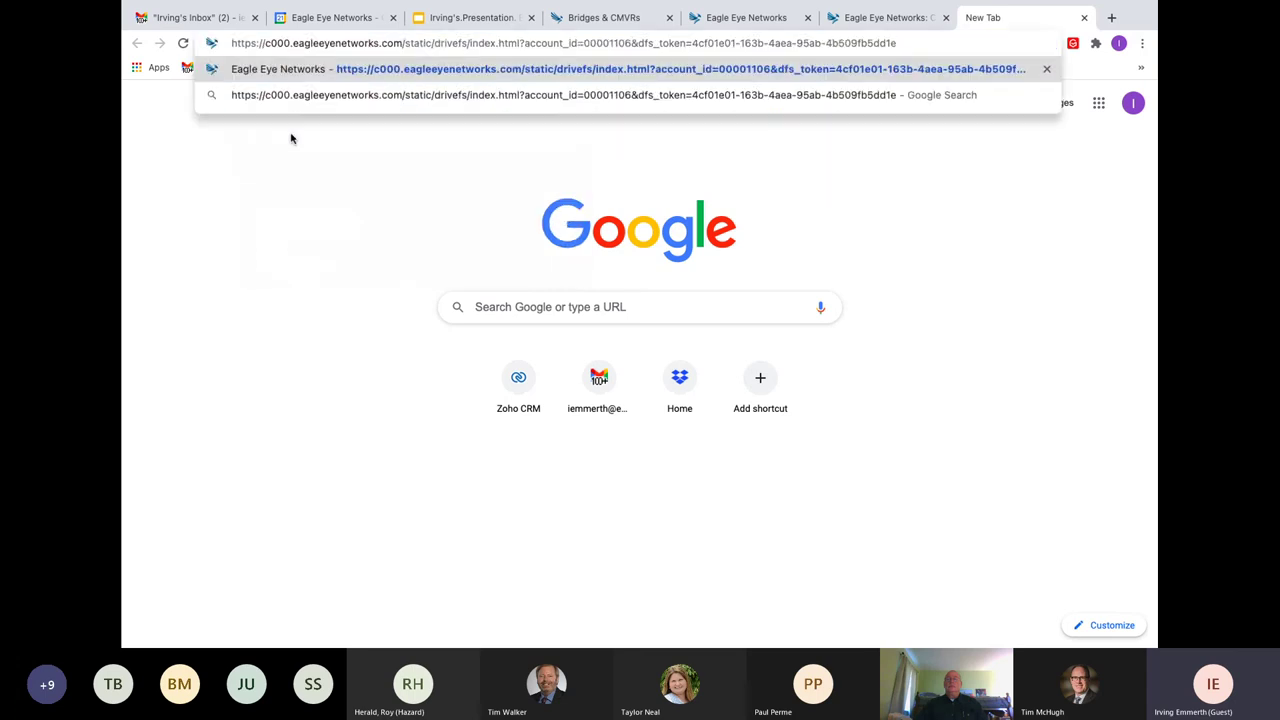
key("Return")
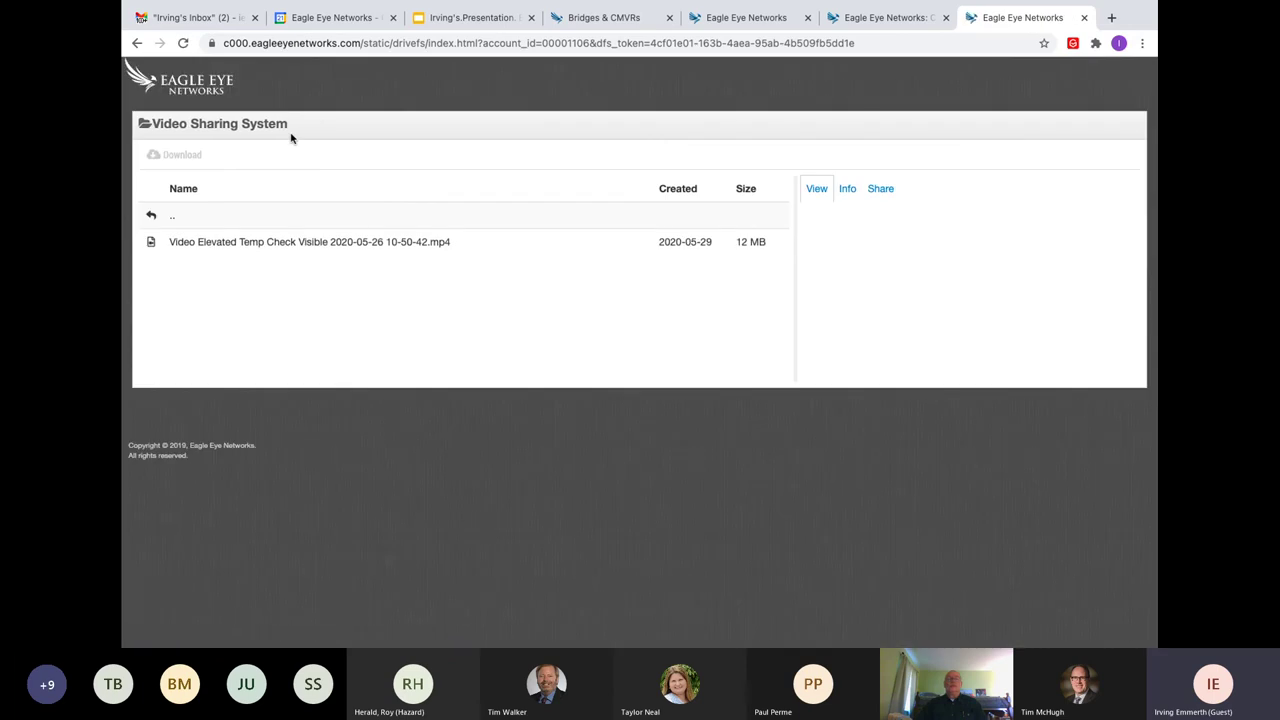
left_click(328, 252)
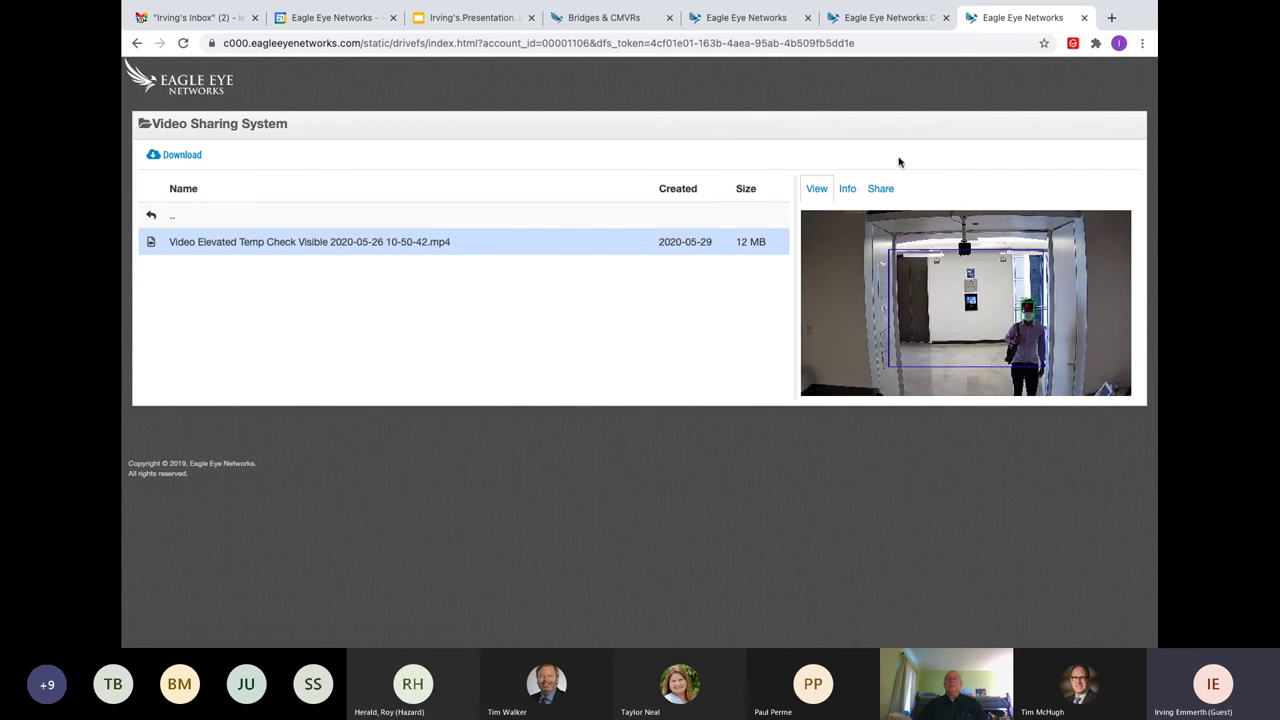
Close the shared page, keep the link at Never Expires, and return to the CFA 8 tab.
left_click(1085, 18)
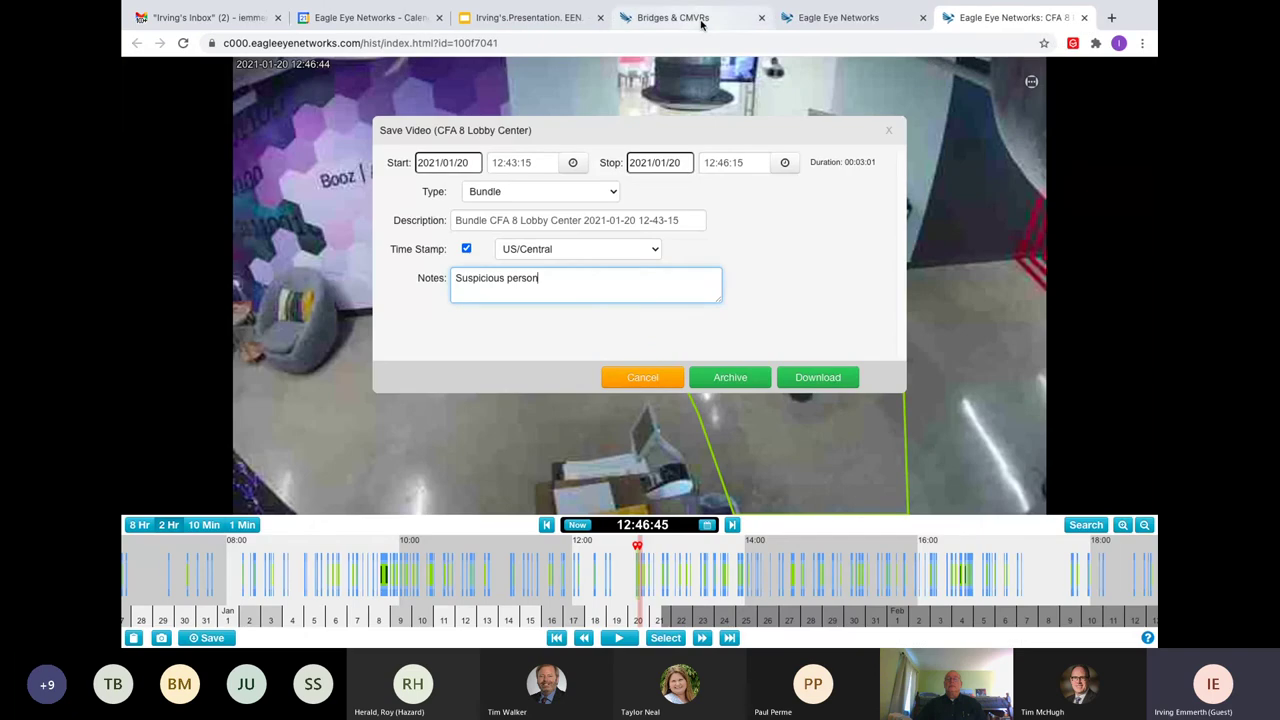
left_click(838, 17)
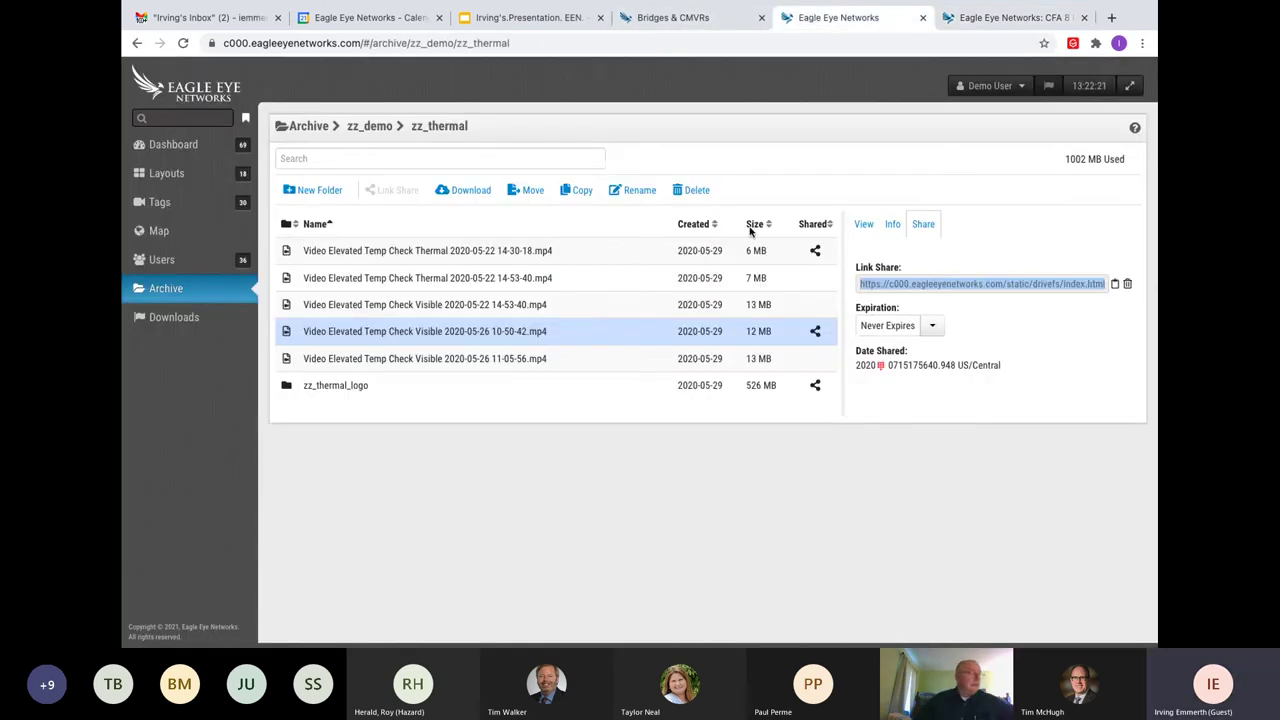
left_click(936, 327)
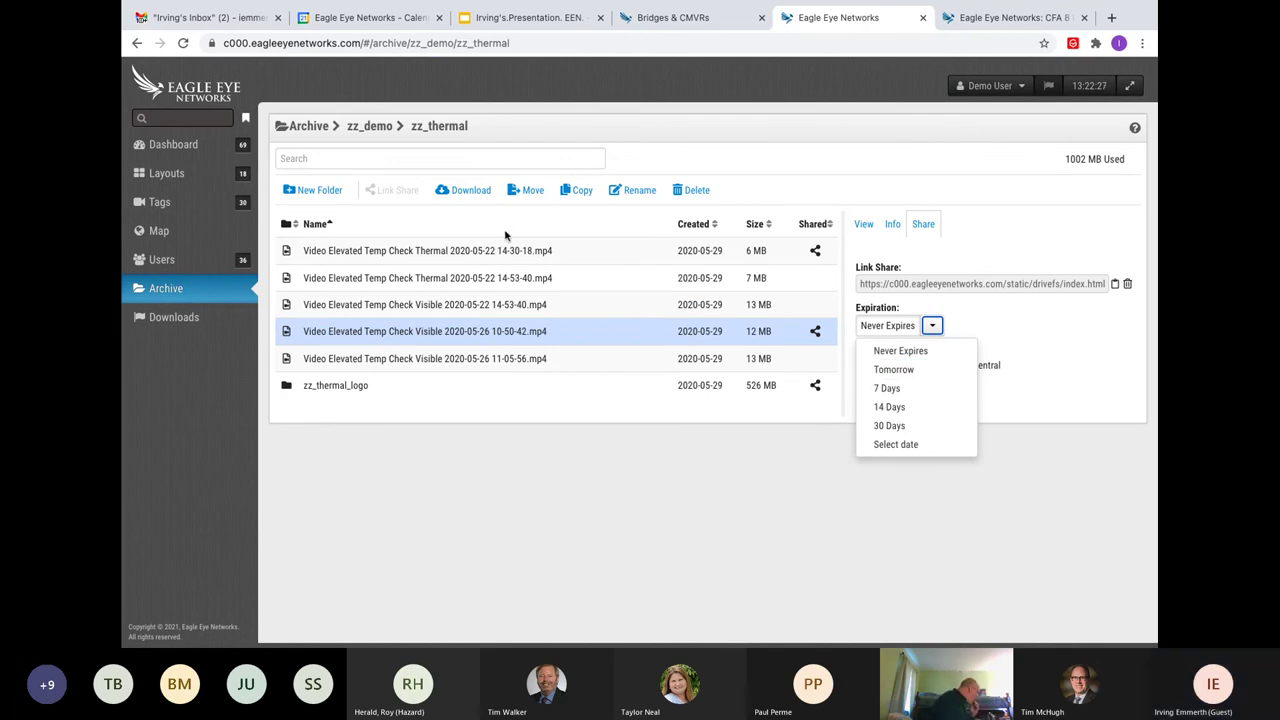
left_click(440, 222)
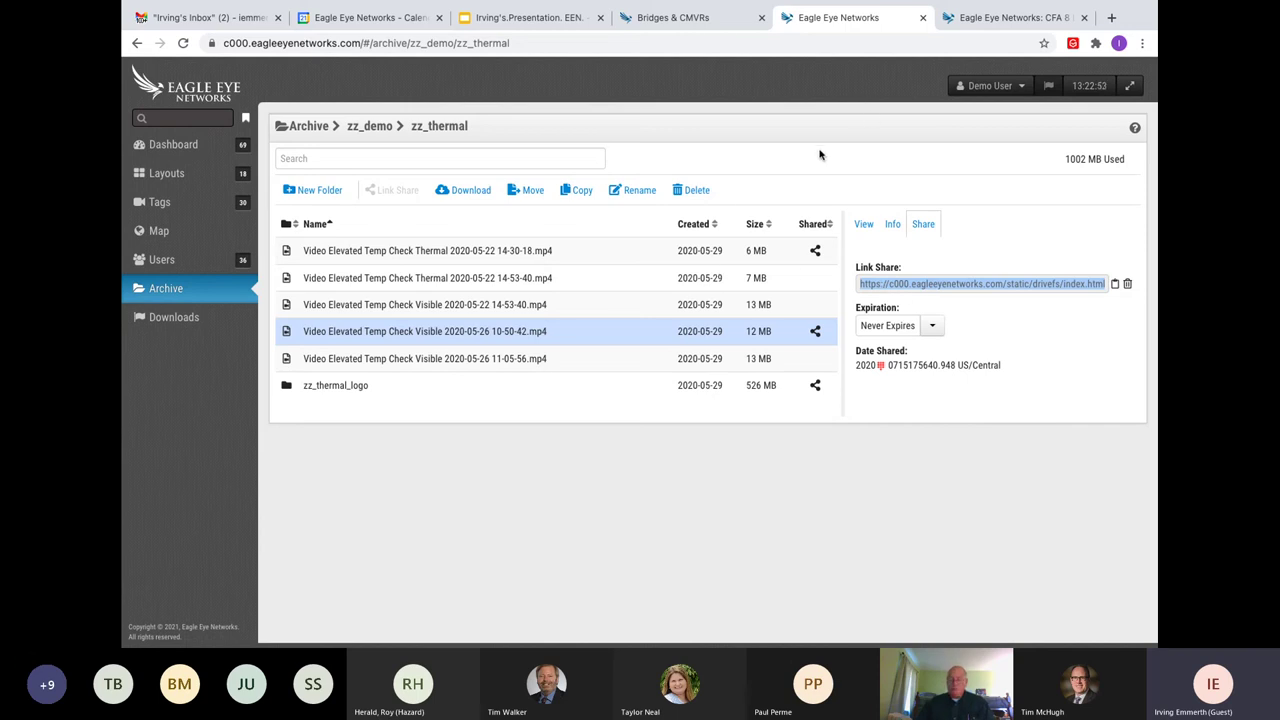
left_click(963, 17)
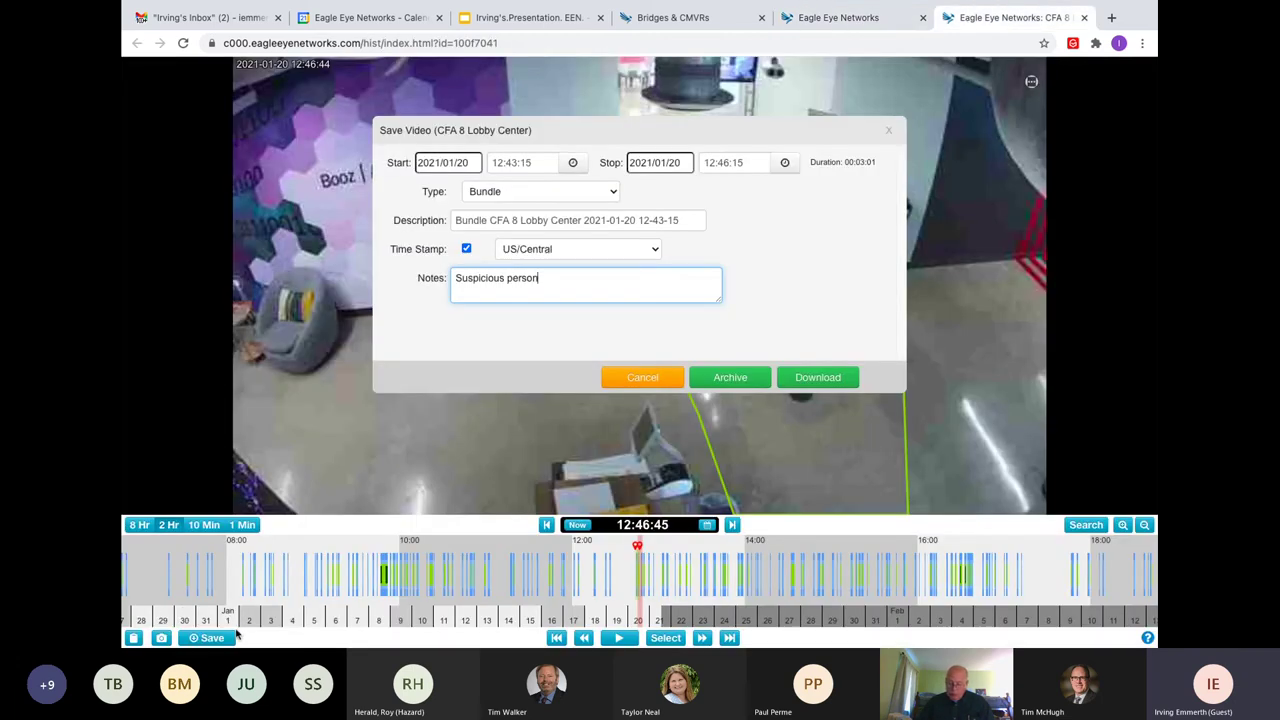
Copy the CFA 8 Lobby Center clip link and replay it in a new tab.
left_click(131, 639)
mouse_move(1105, 6)
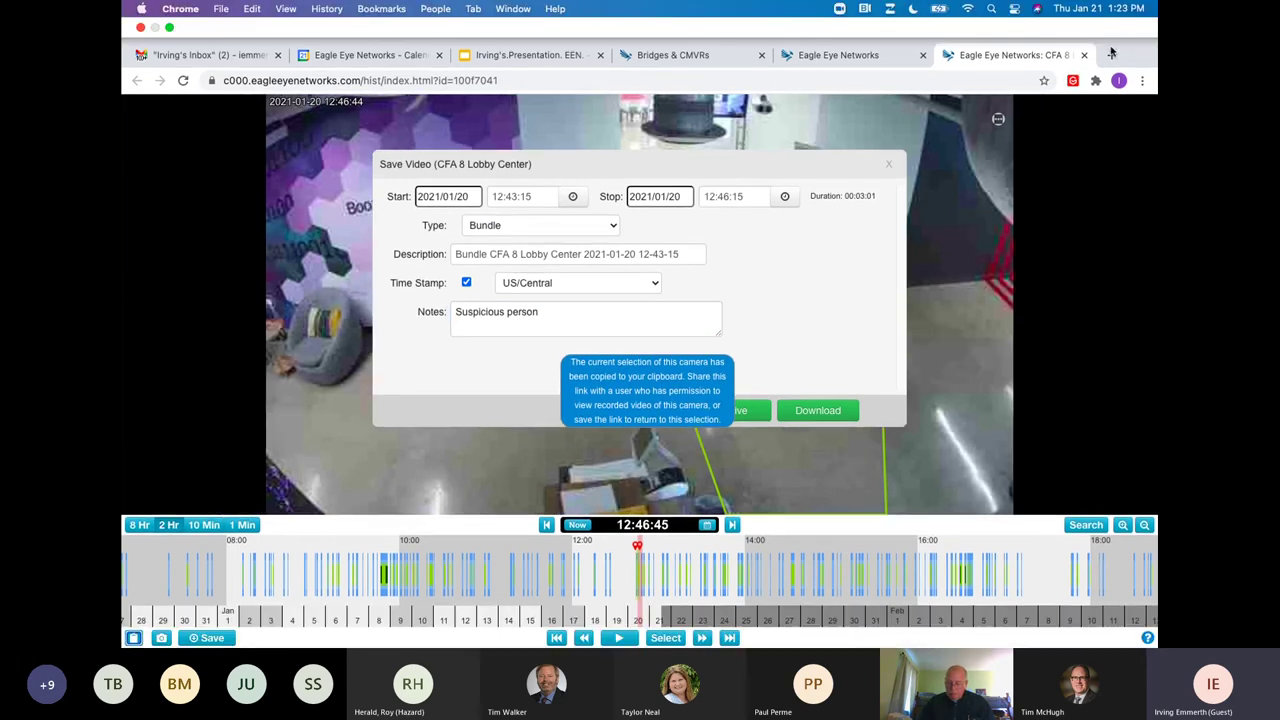
left_click(1111, 56)
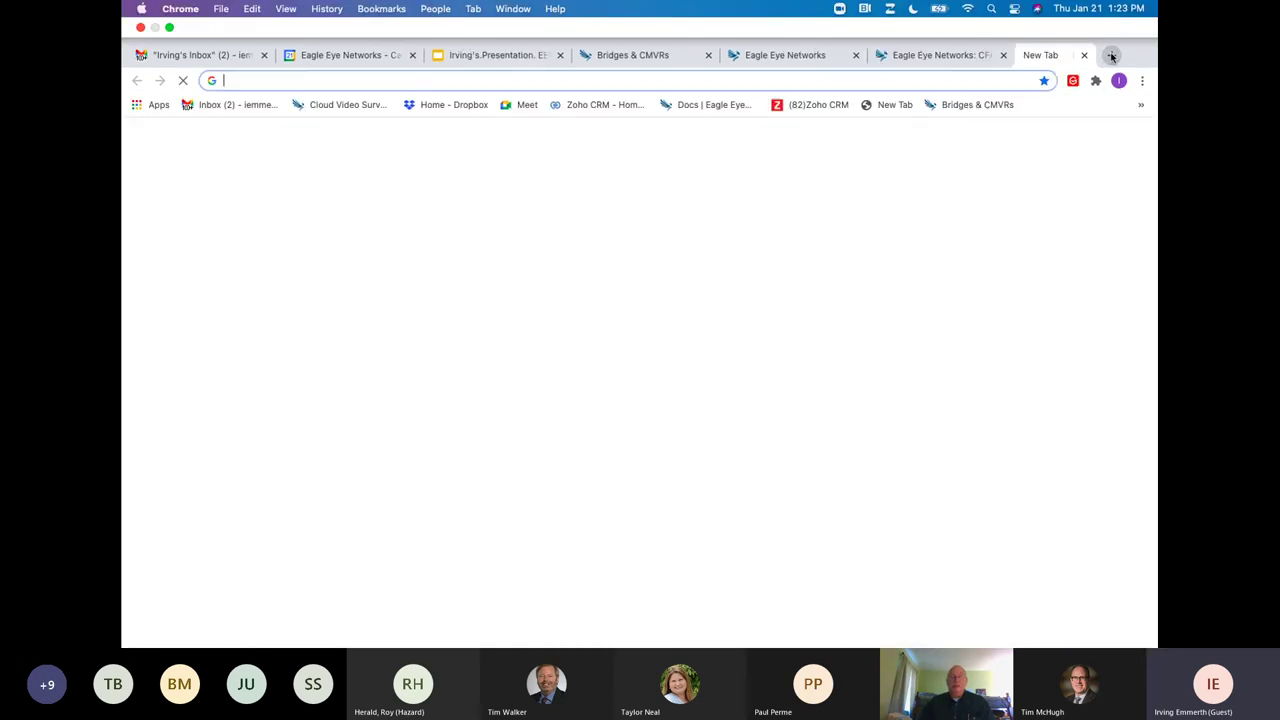
right_click(421, 82)
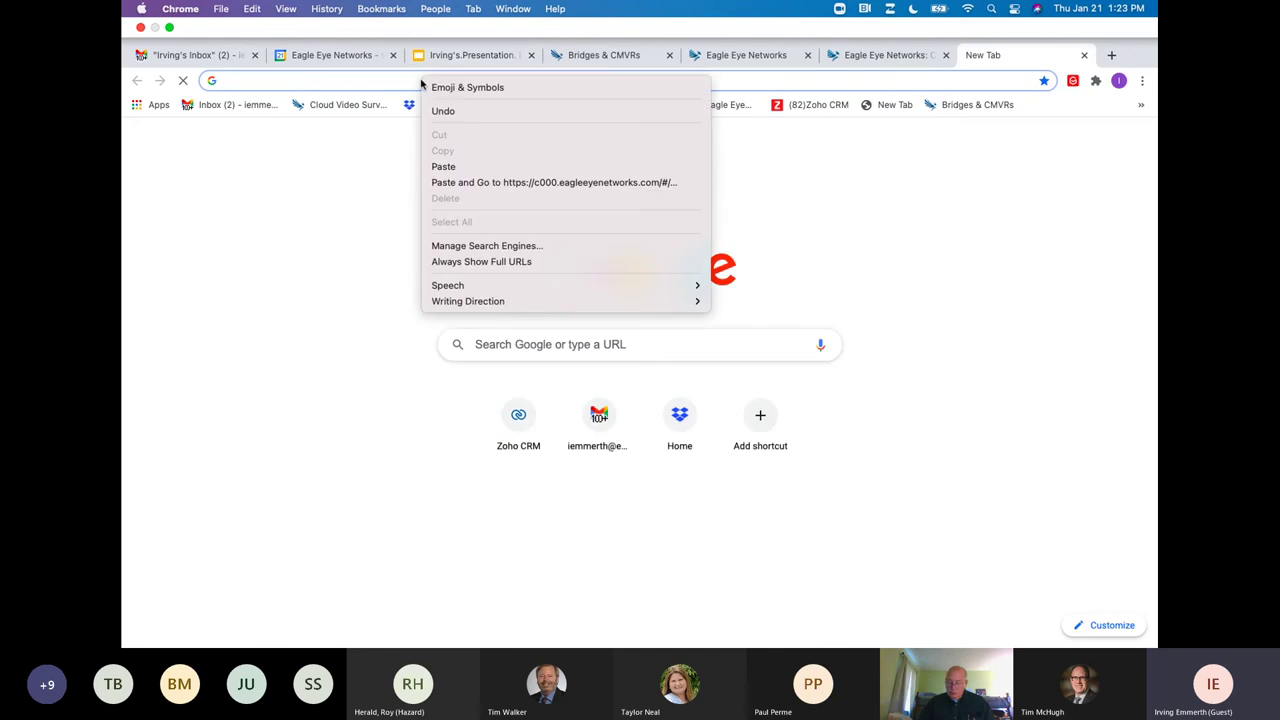
left_click(478, 167)
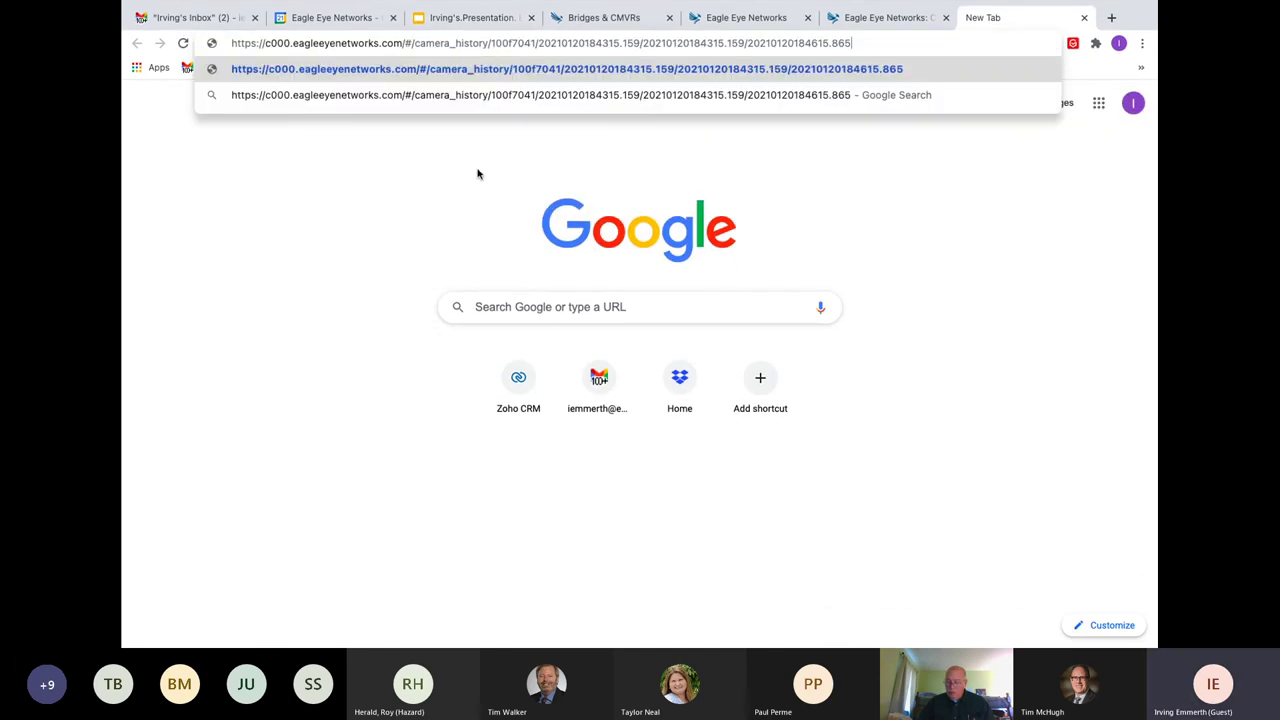
key("Return")
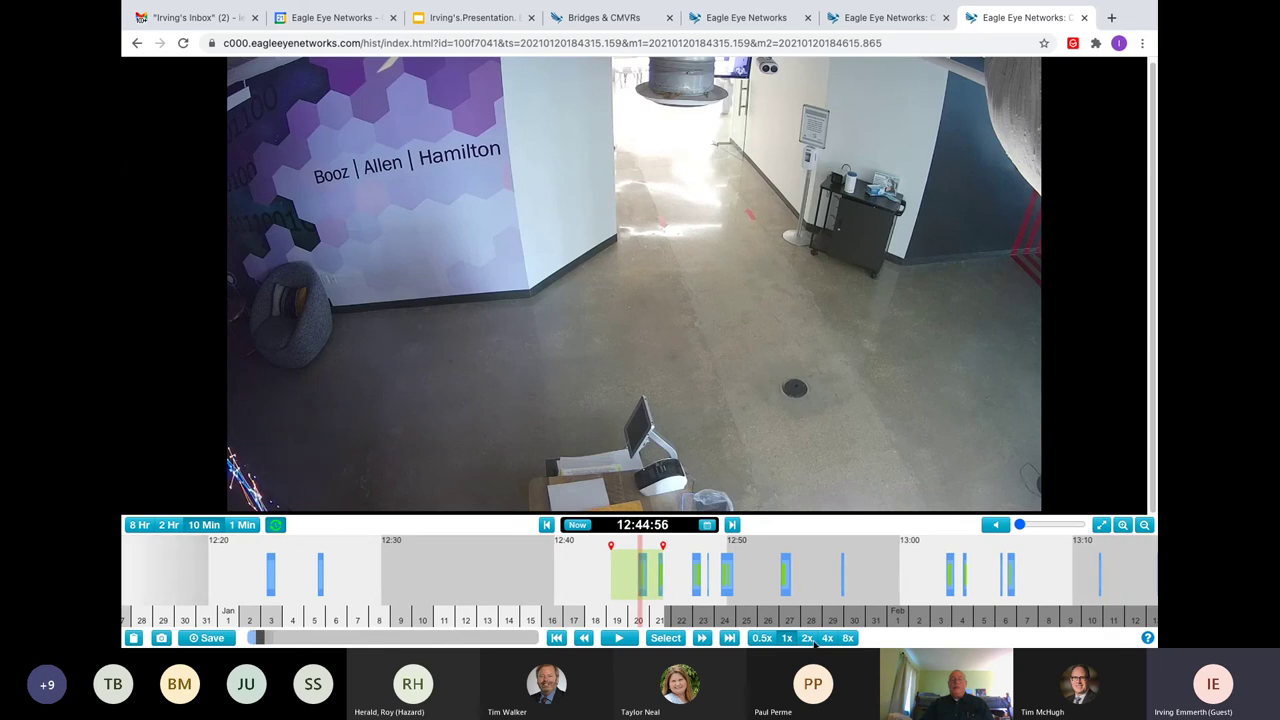
mouse_move(812, 646)
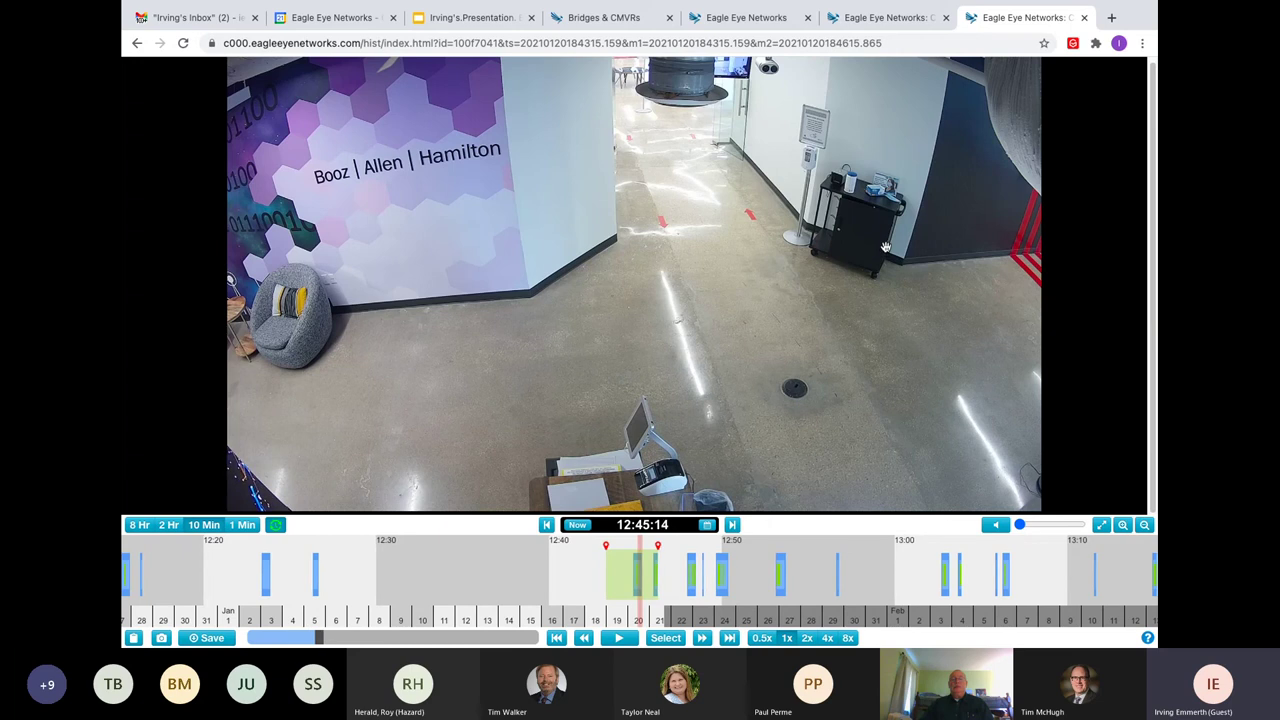
Close the replay and CFA 8 tabs, leaving the Archive tab showing.
left_click(1085, 19)
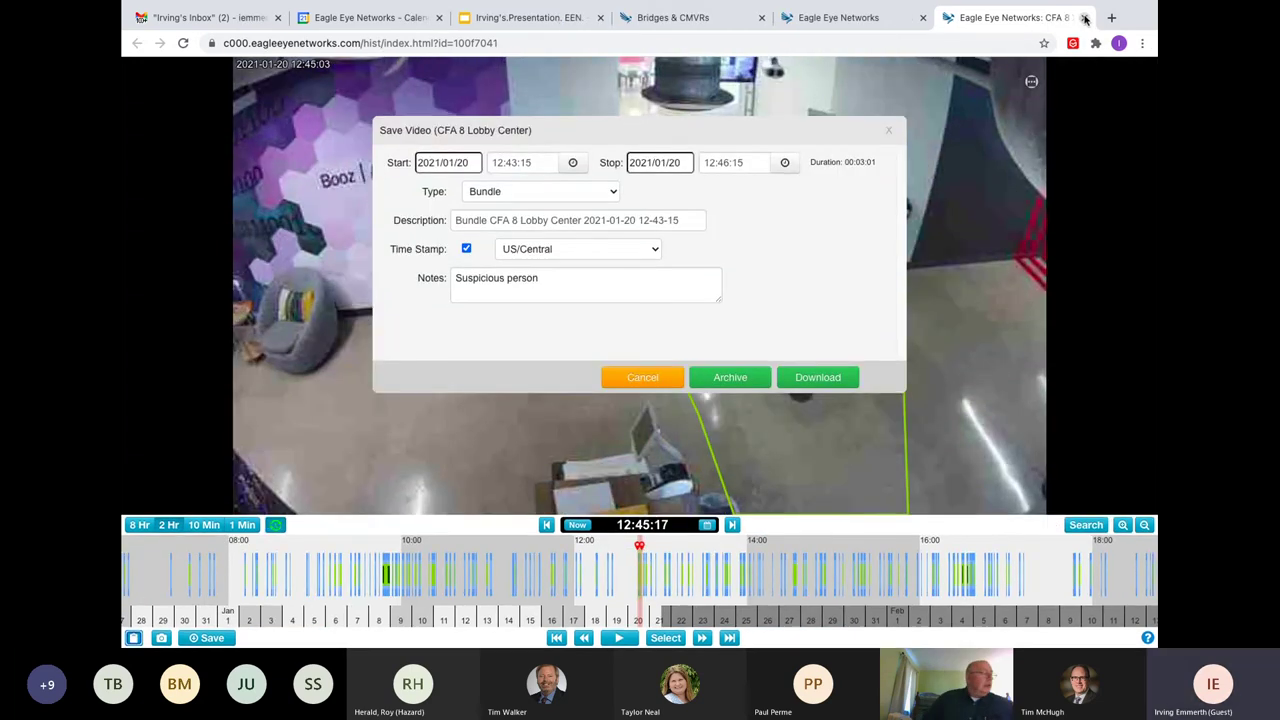
left_click(856, 19)
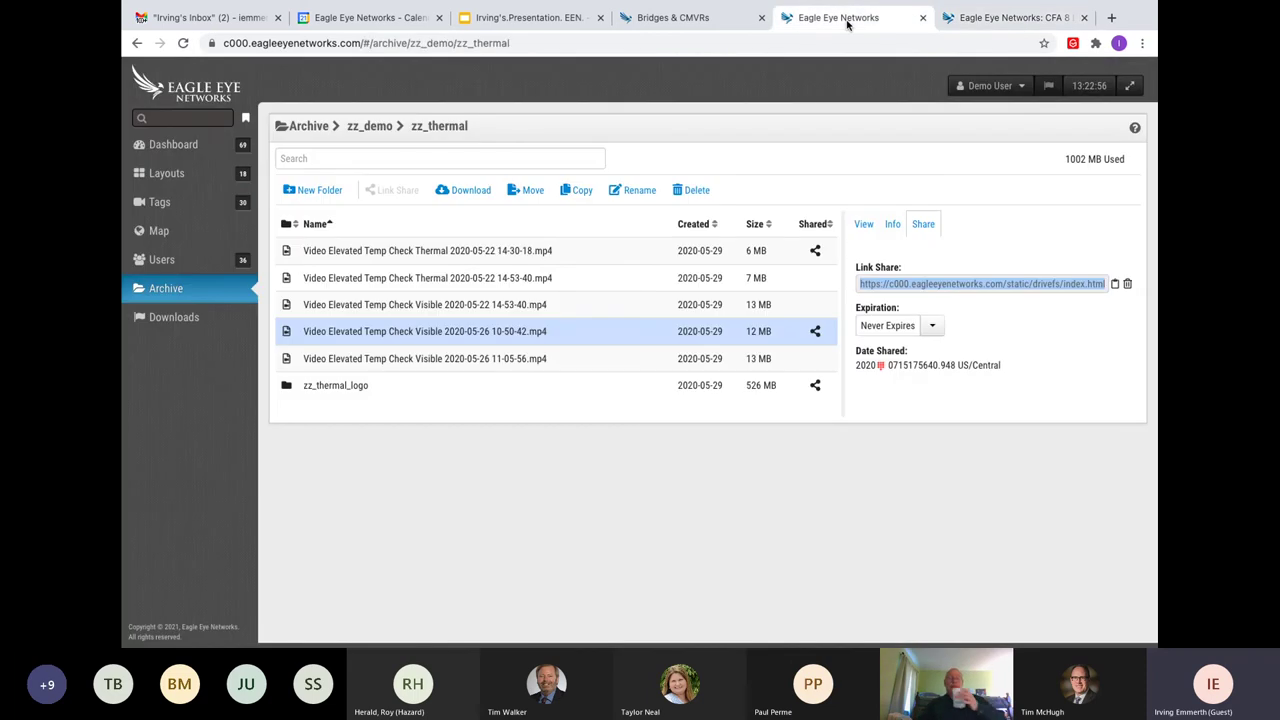
left_click(1084, 17)
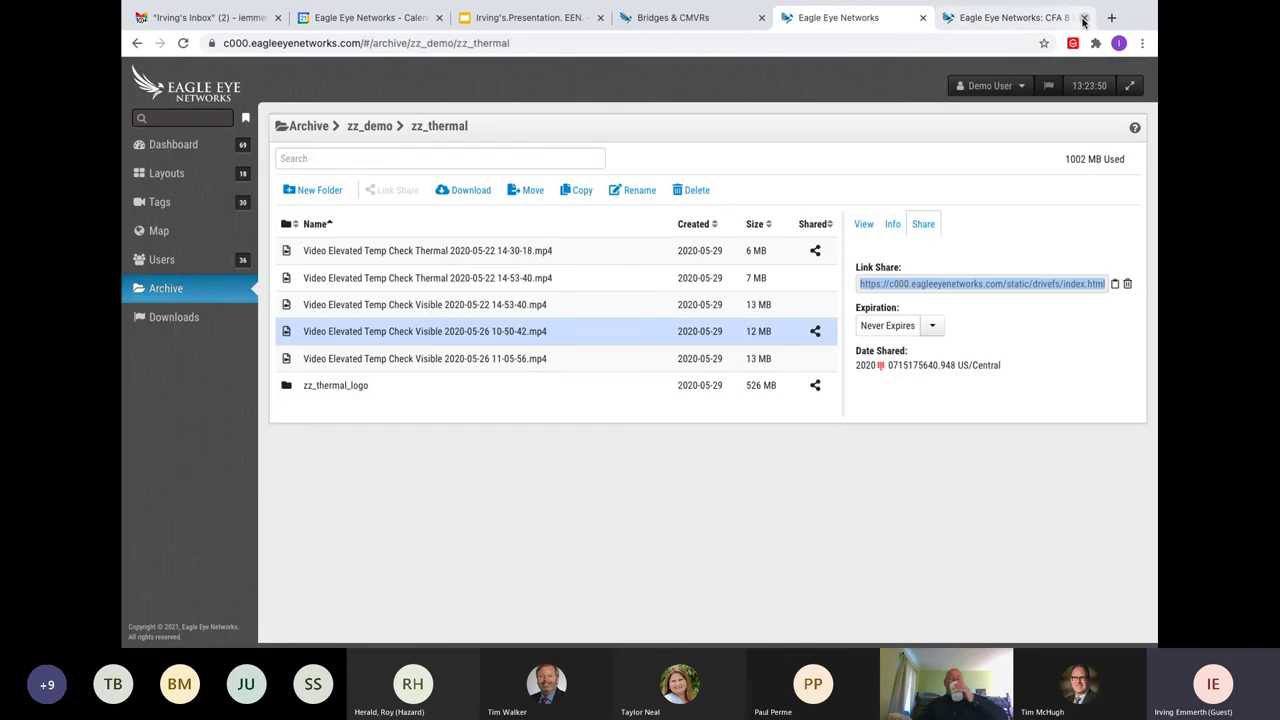
Open the 36-user list and bring up one user's User Settings dialog.
left_click(158, 261)
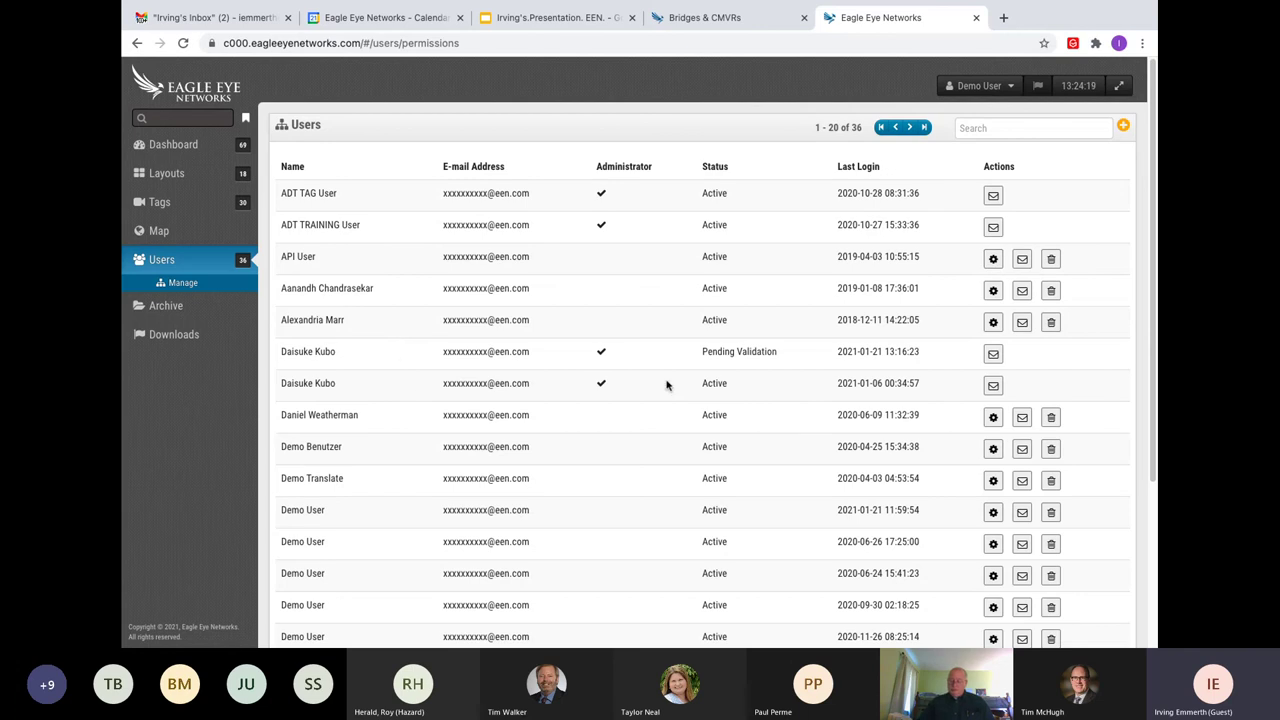
left_click(994, 325)
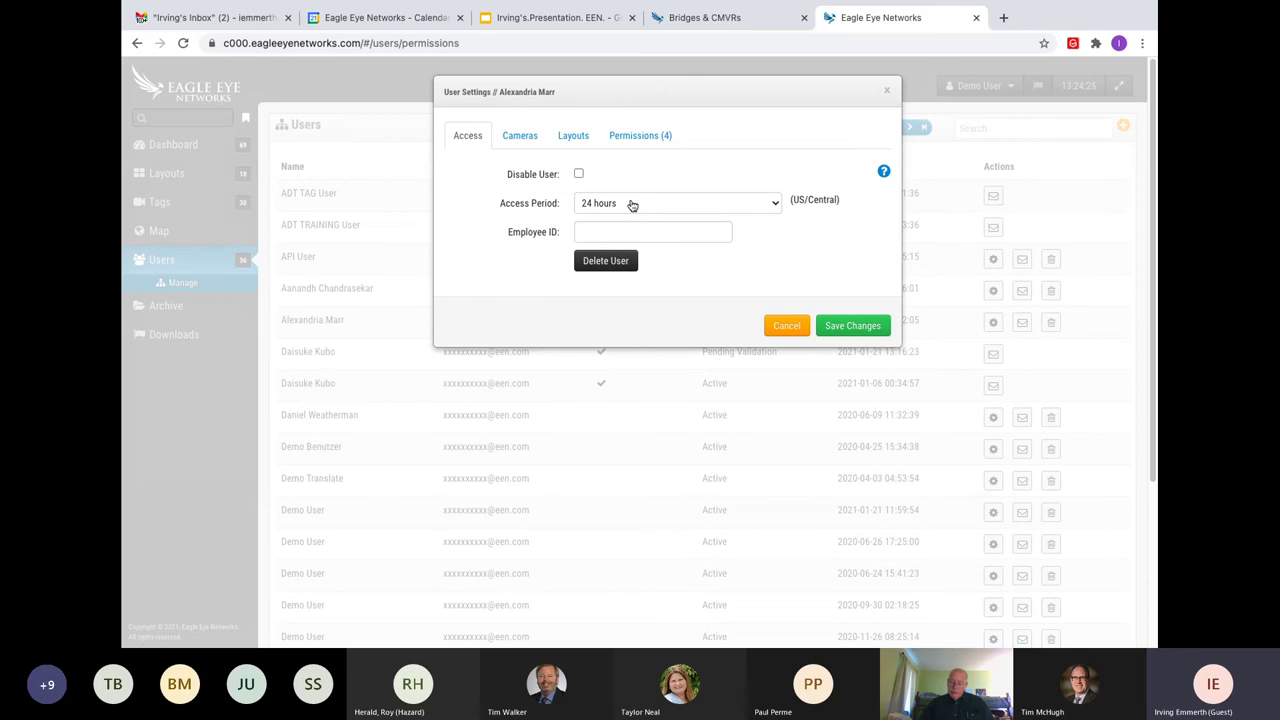
Switch the user's access to a custom schedule with extra Wednesday and Friday periods.
left_click(632, 204)
left_click(605, 251)
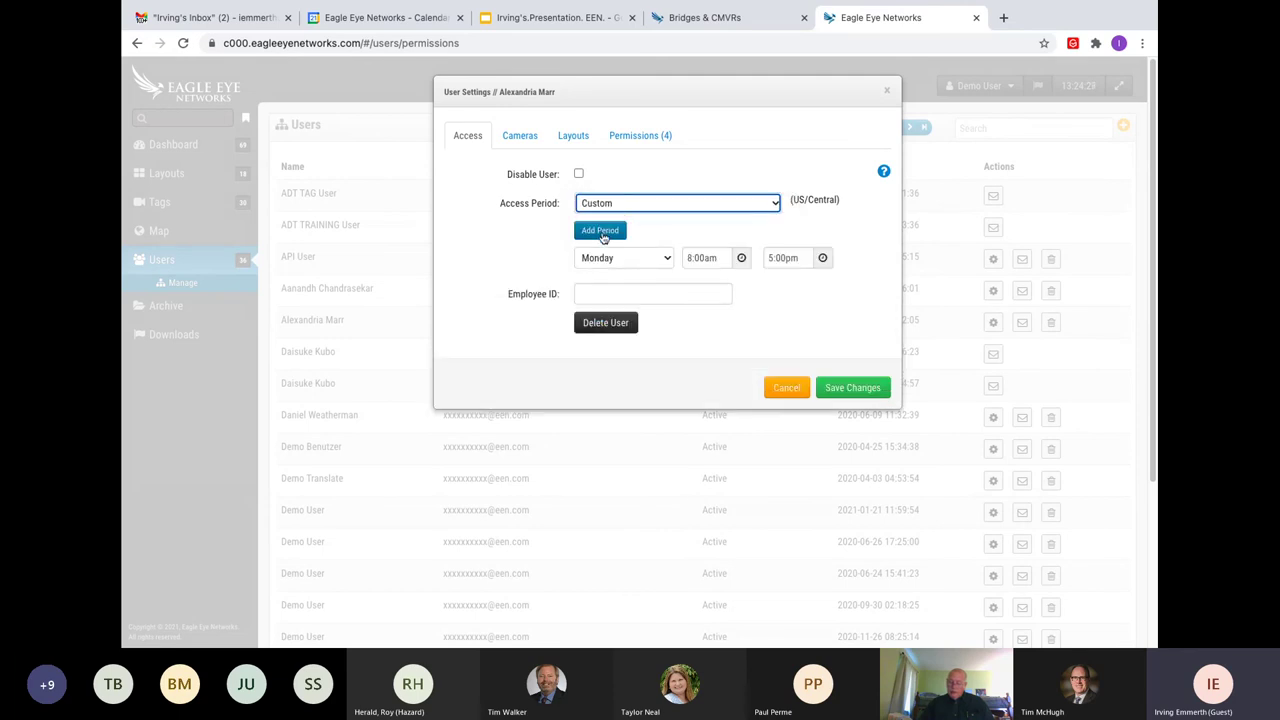
left_click(604, 238)
left_click(604, 238)
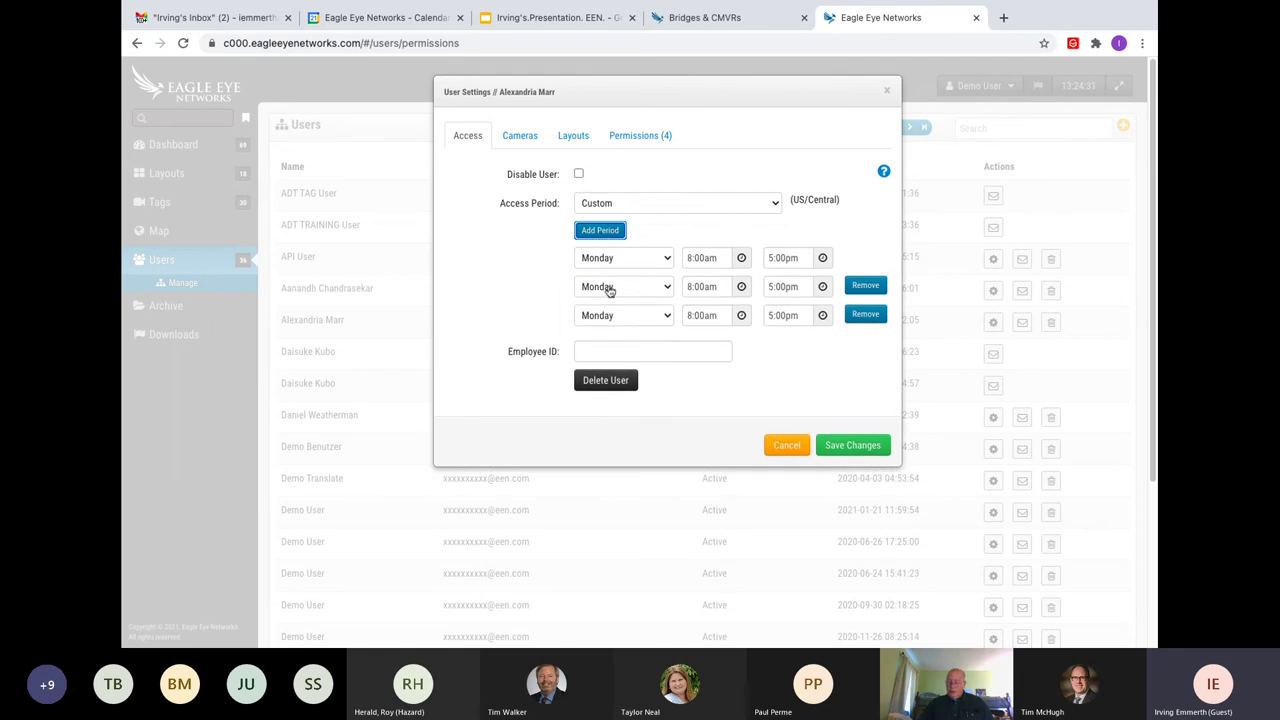
left_click(609, 291)
left_click(611, 321)
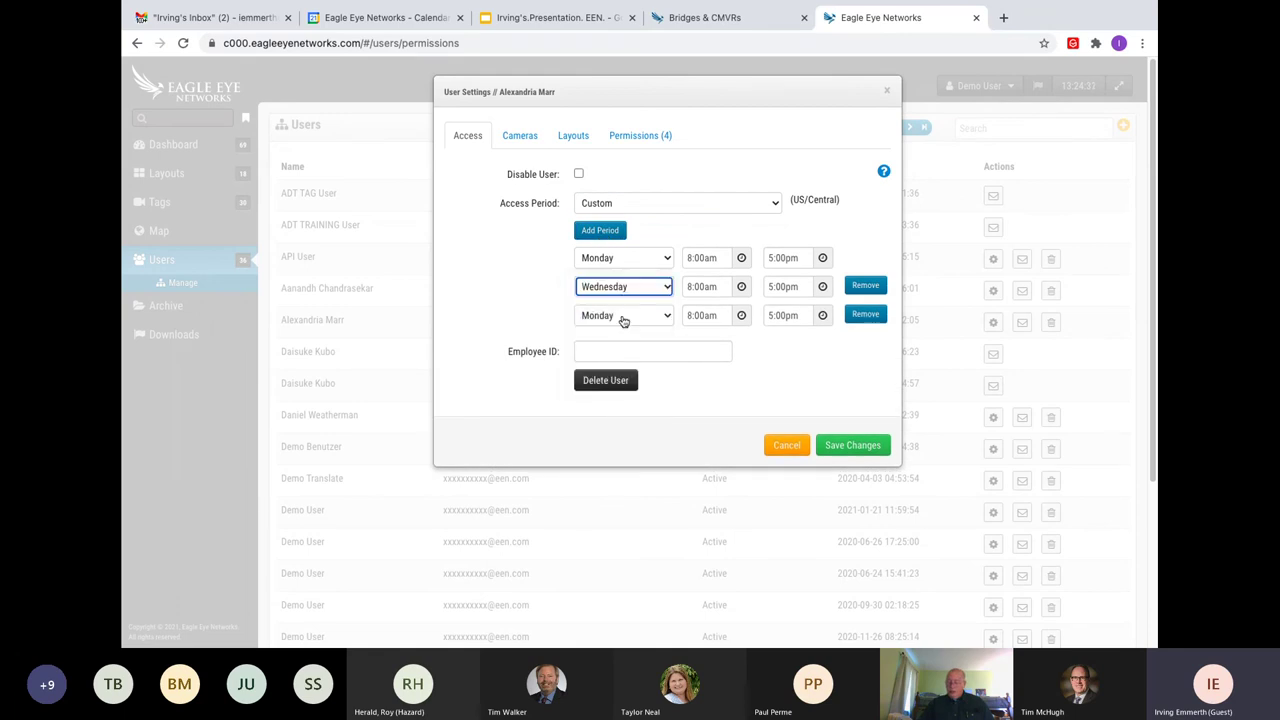
left_click(622, 318)
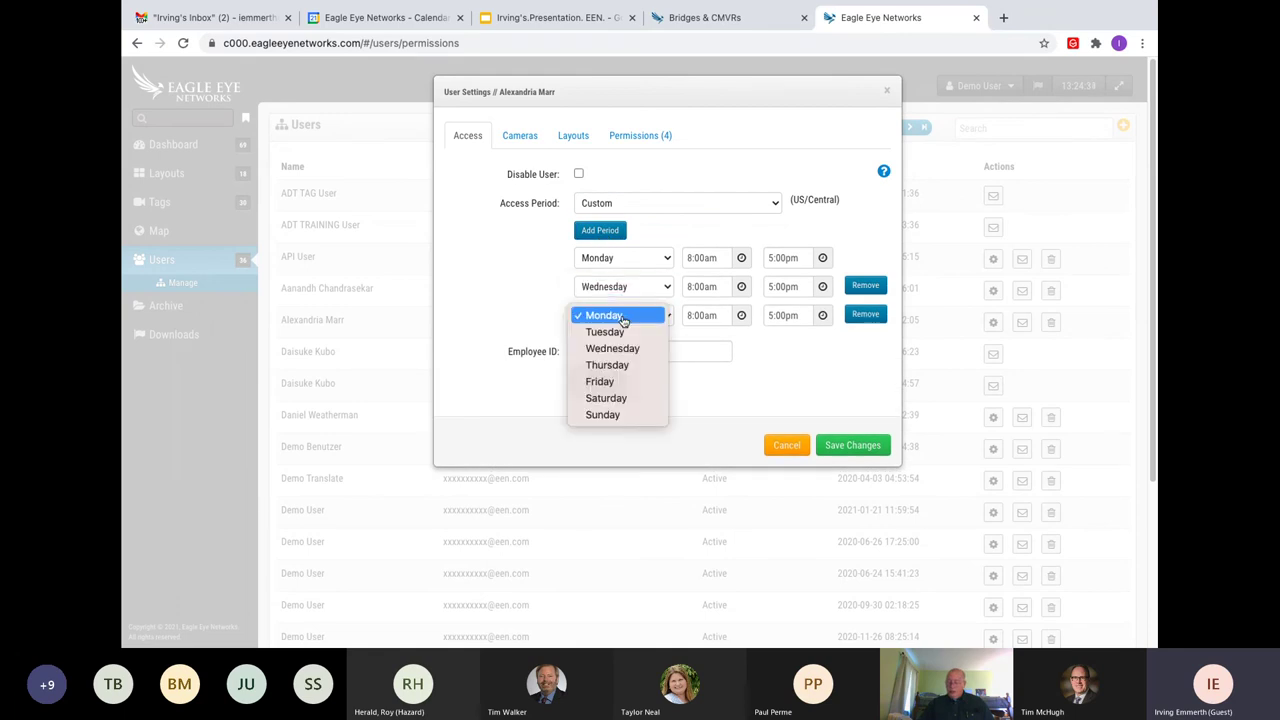
left_click(613, 382)
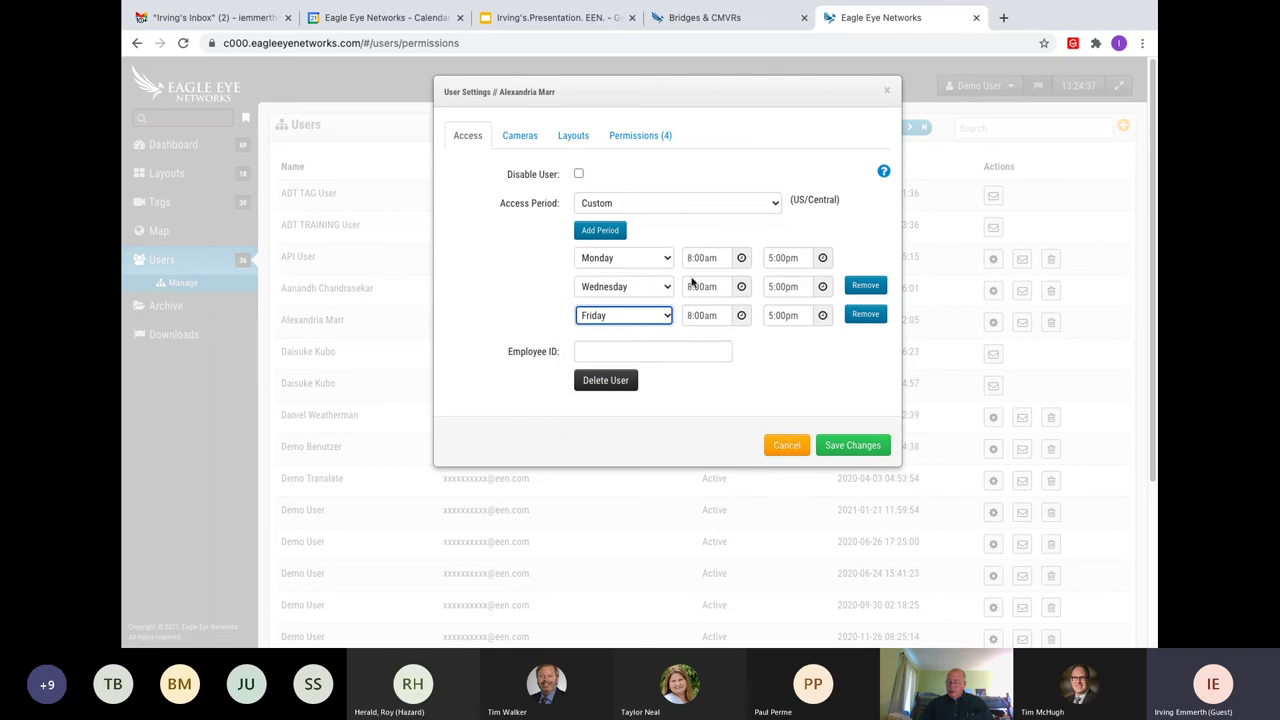
Revoke all camera access, then grant the CFA 8 Green Room and Lobby Center cameras.
left_click(520, 136)
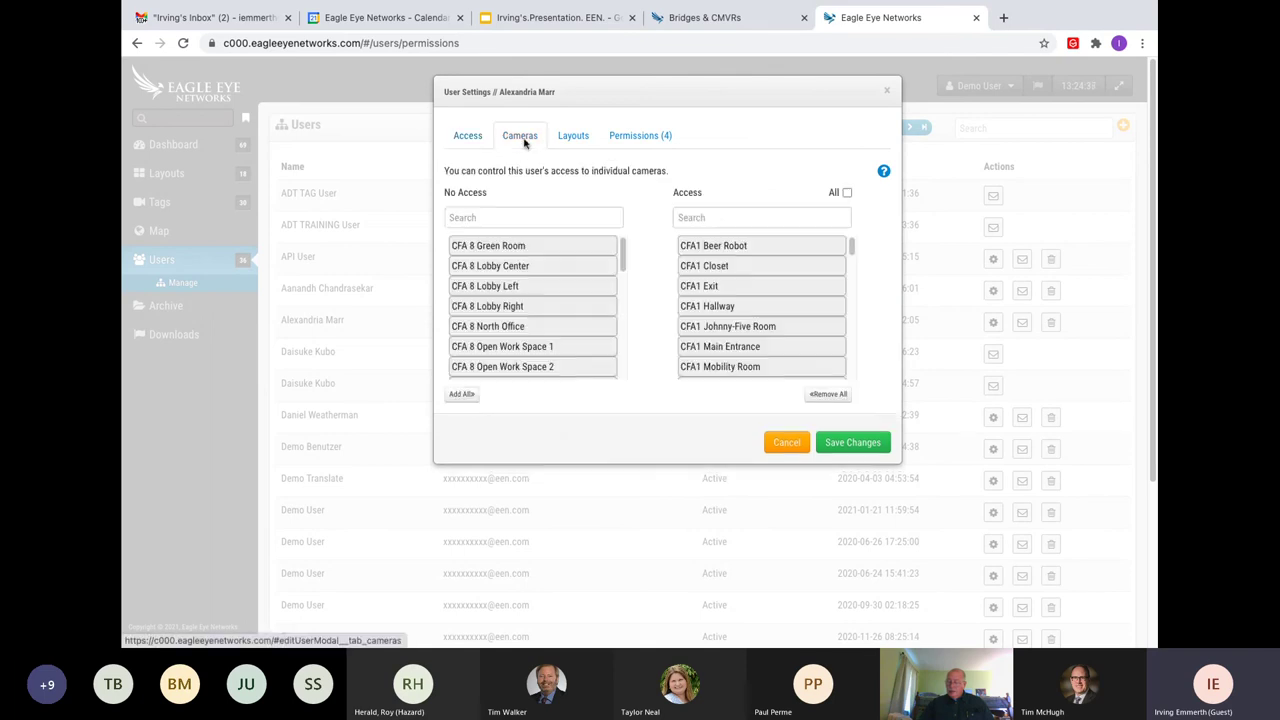
scroll(820, 290, "down", 4)
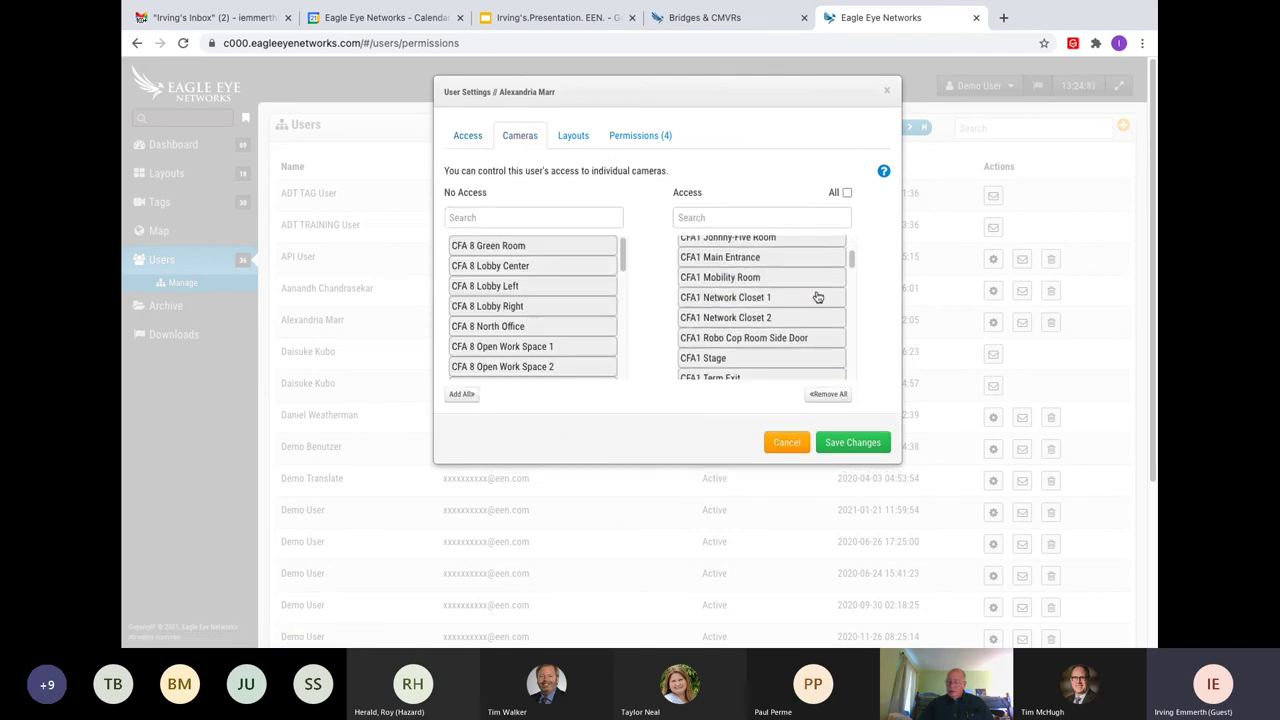
scroll(818, 297, "down", 10)
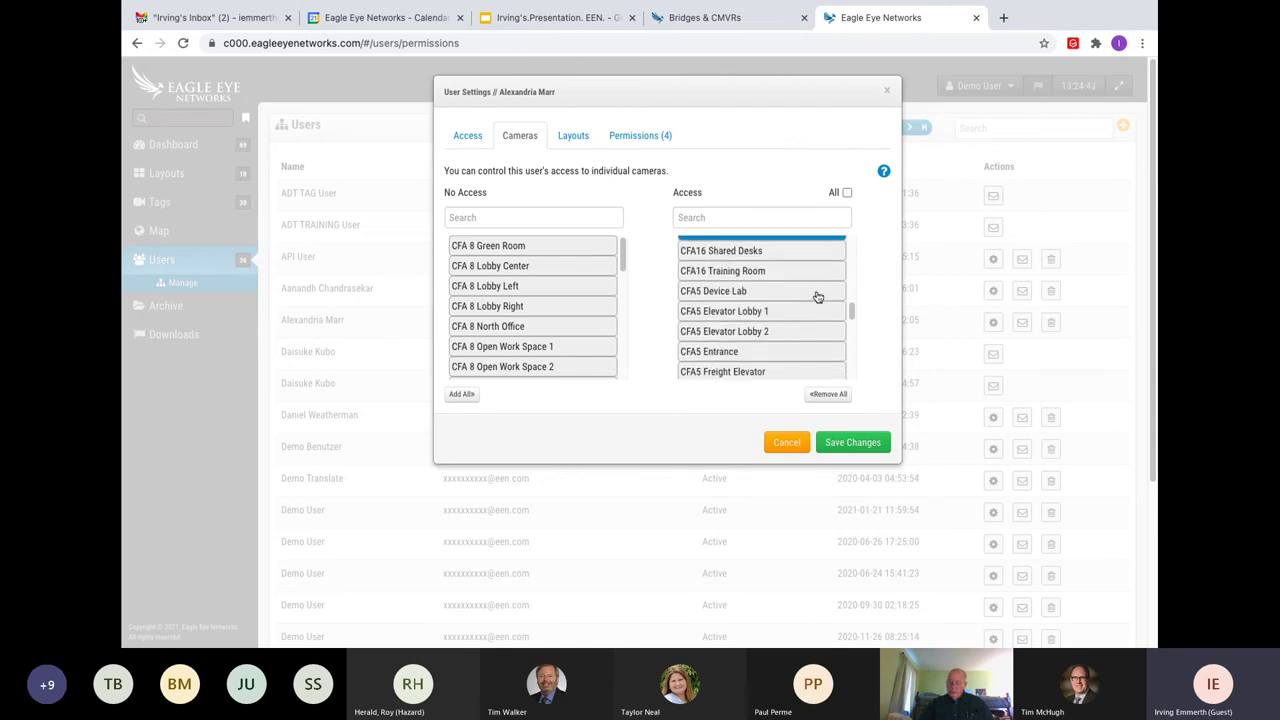
scroll(818, 297, "down", 10)
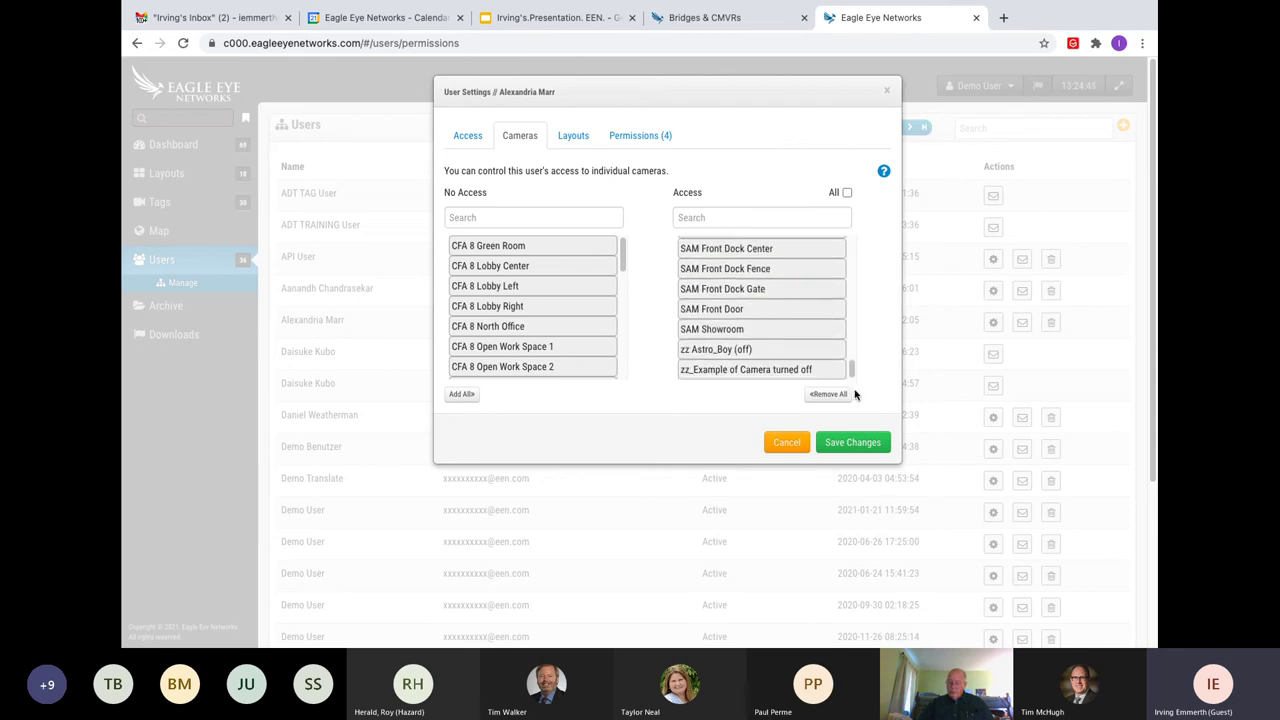
left_click(830, 395)
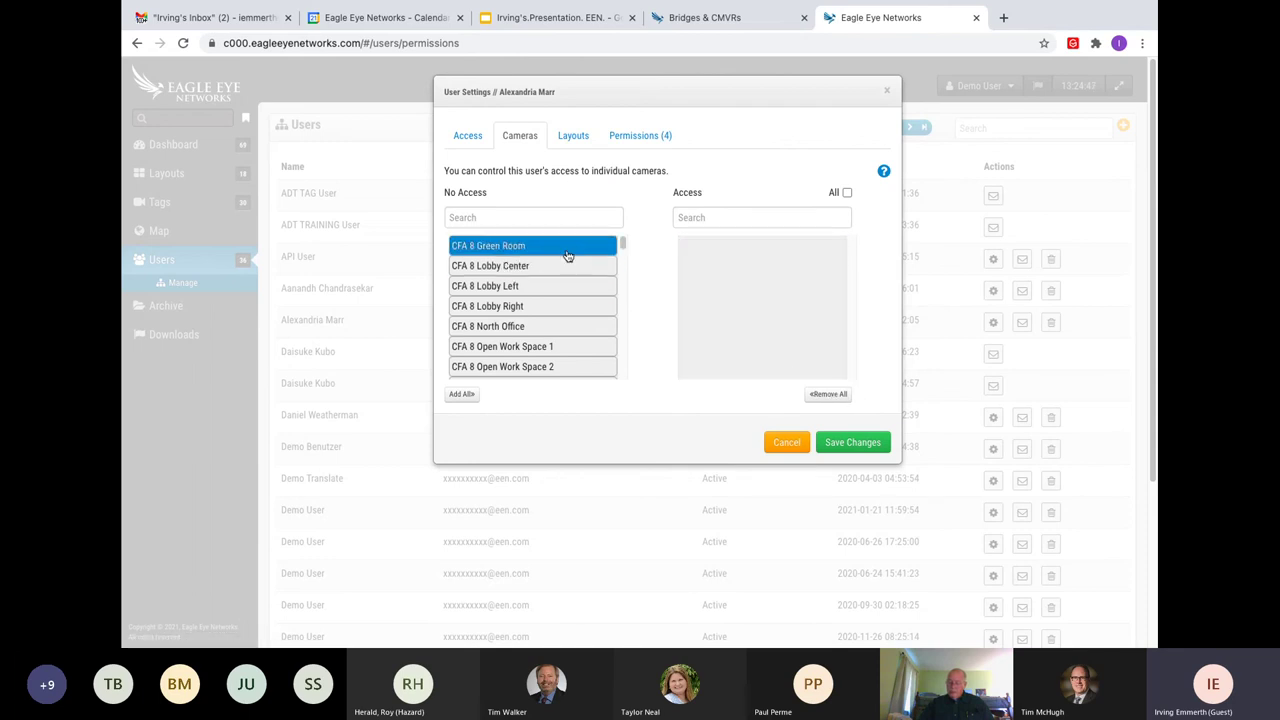
left_click_drag(567, 256, 700, 262)
left_click_drag(597, 249, 757, 290)
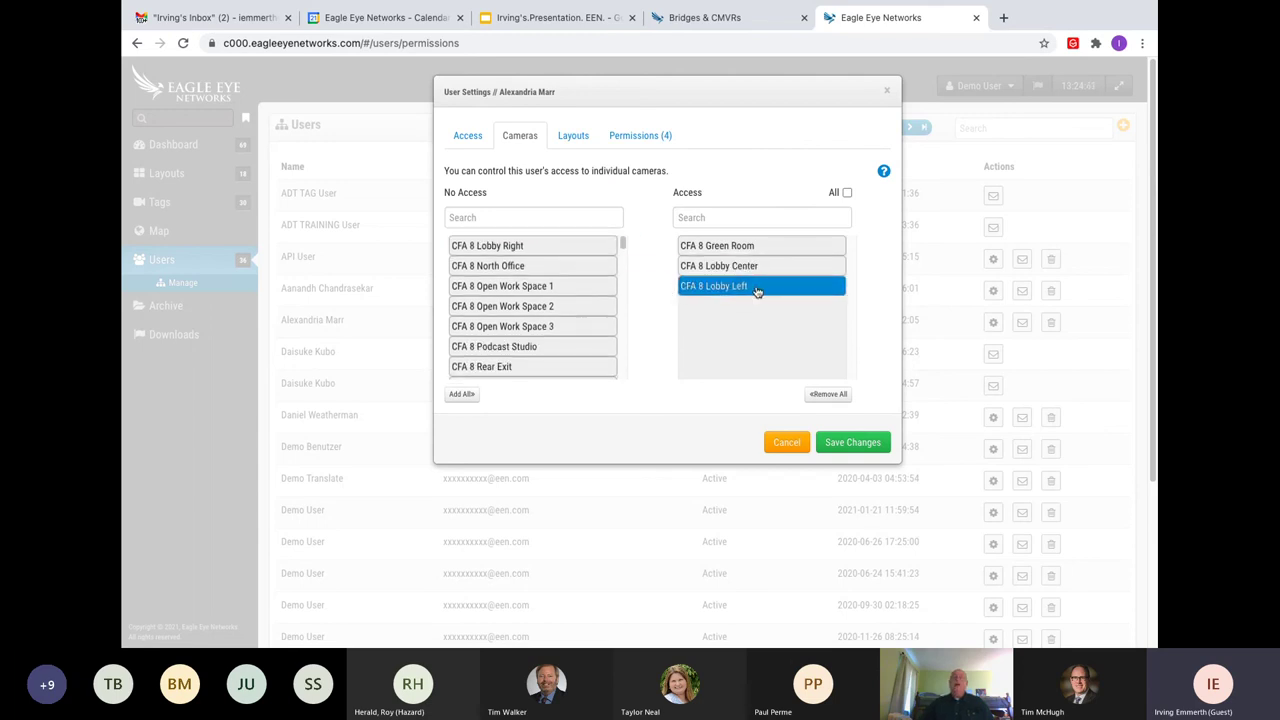
Revoke all layouts, then grant Common Areas, Event Areas and zz_Analytics.
left_click(573, 136)
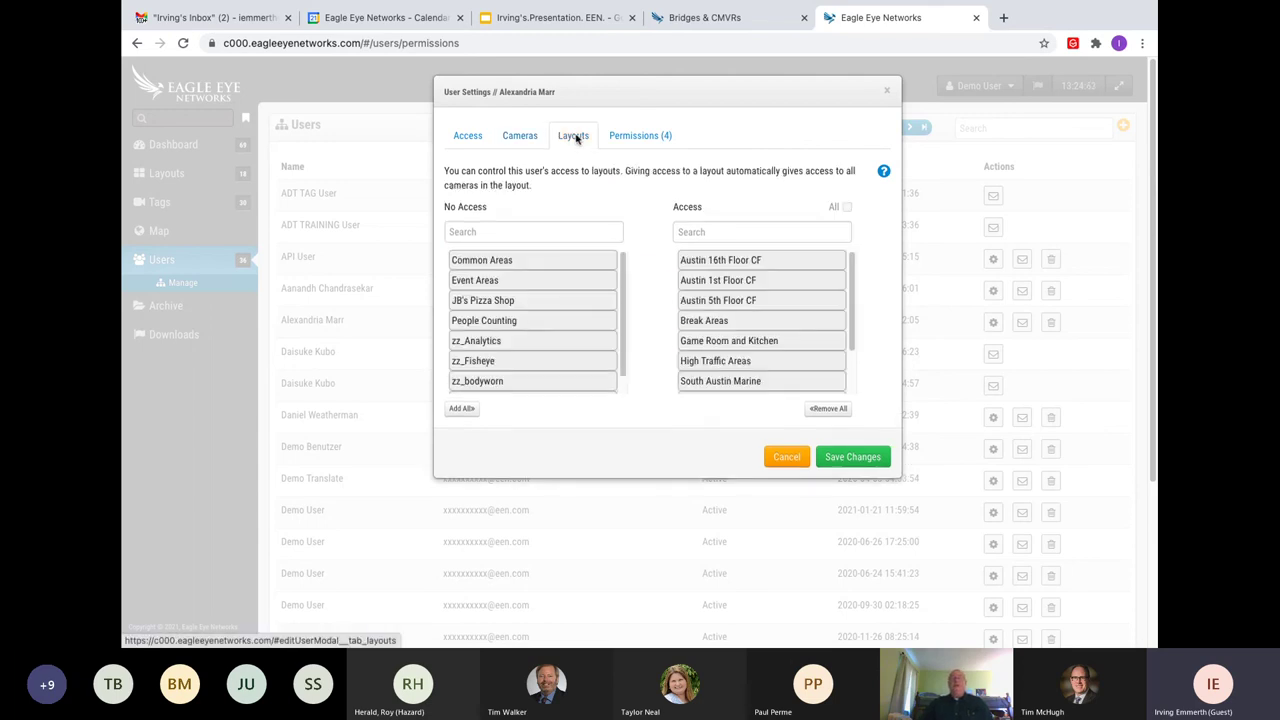
left_click(828, 408)
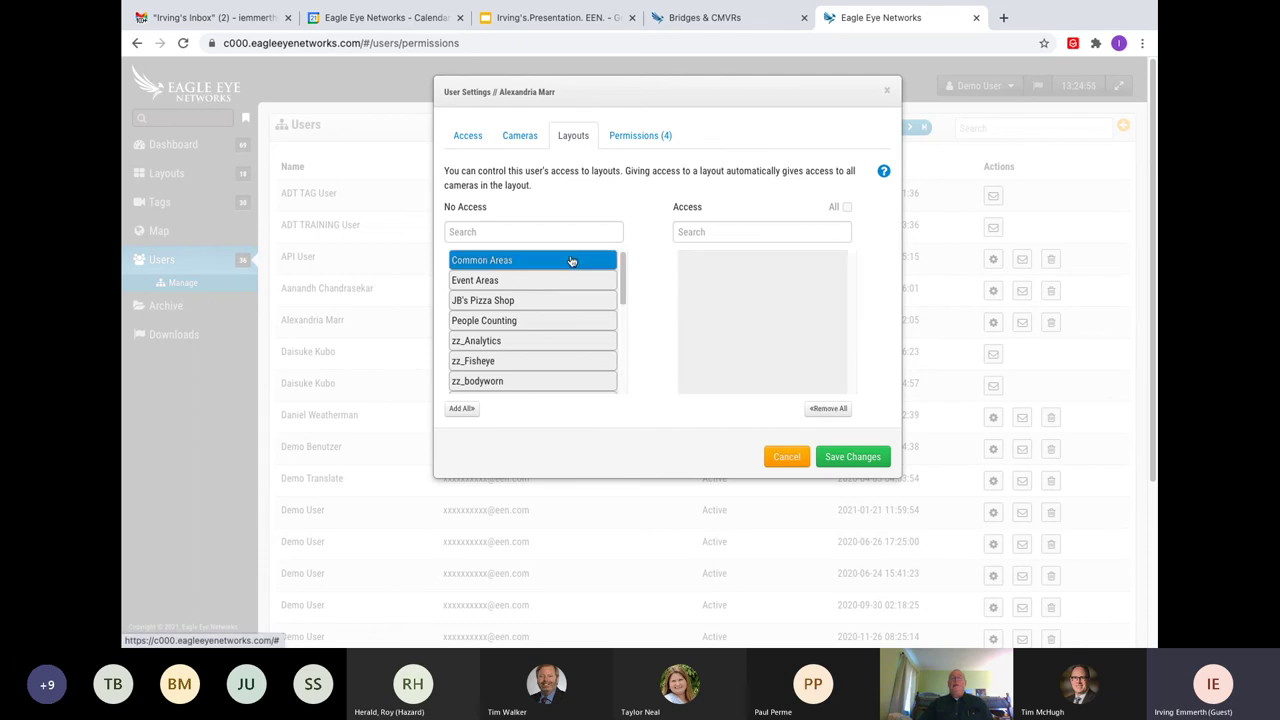
left_click_drag(569, 267, 766, 283)
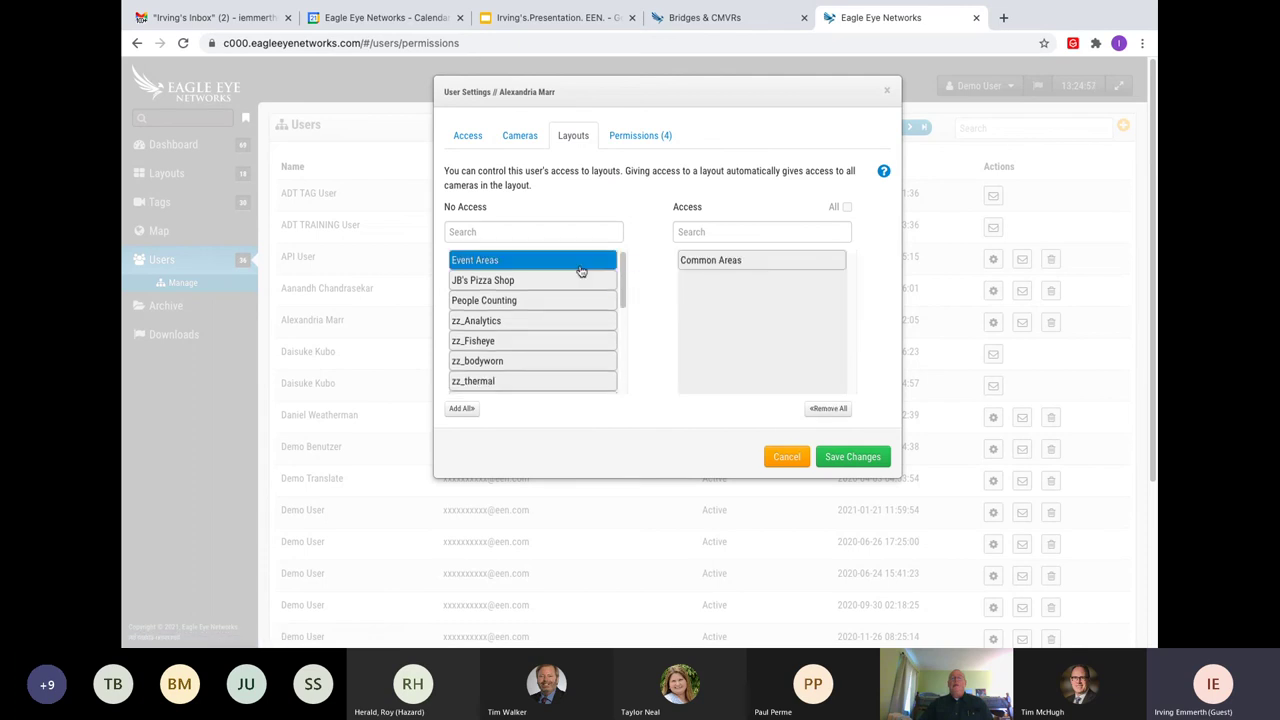
left_click_drag(581, 271, 710, 283)
left_click_drag(563, 297, 751, 308)
Uncheck Download Video and View Recorded Video, then close the dialog discarding the changes.
left_click(632, 137)
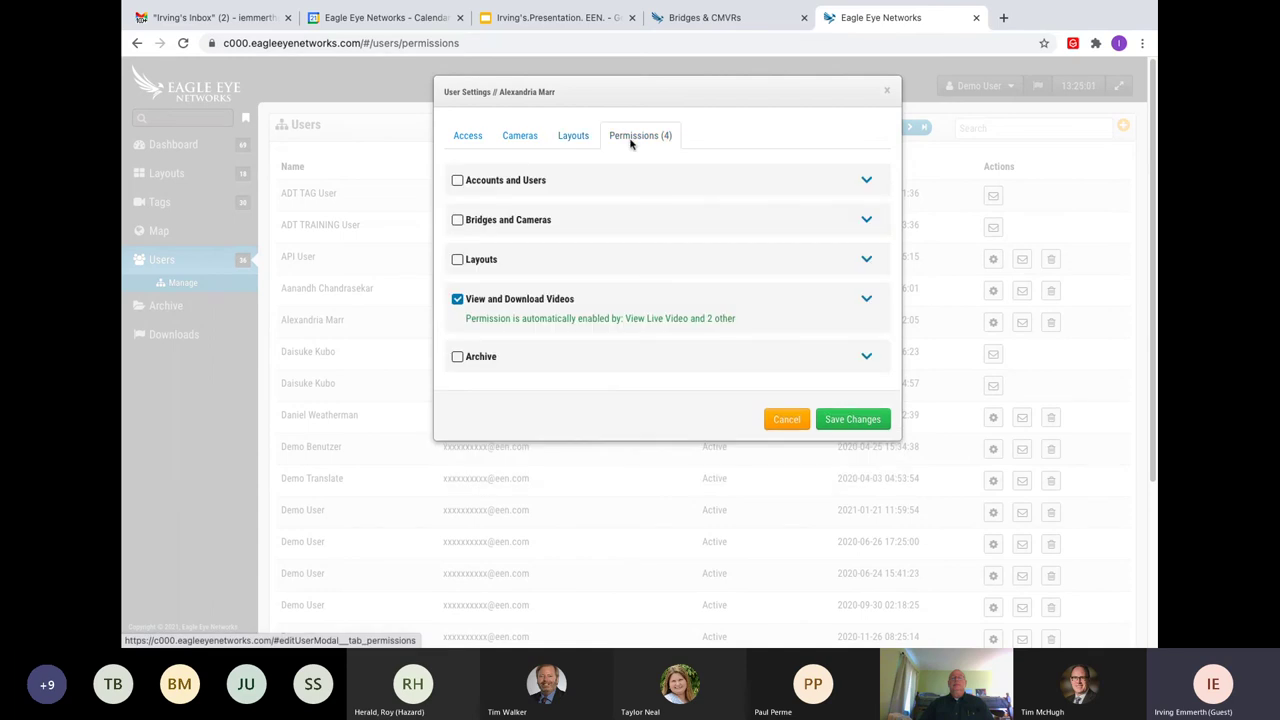
scroll(742, 343, "down", 1)
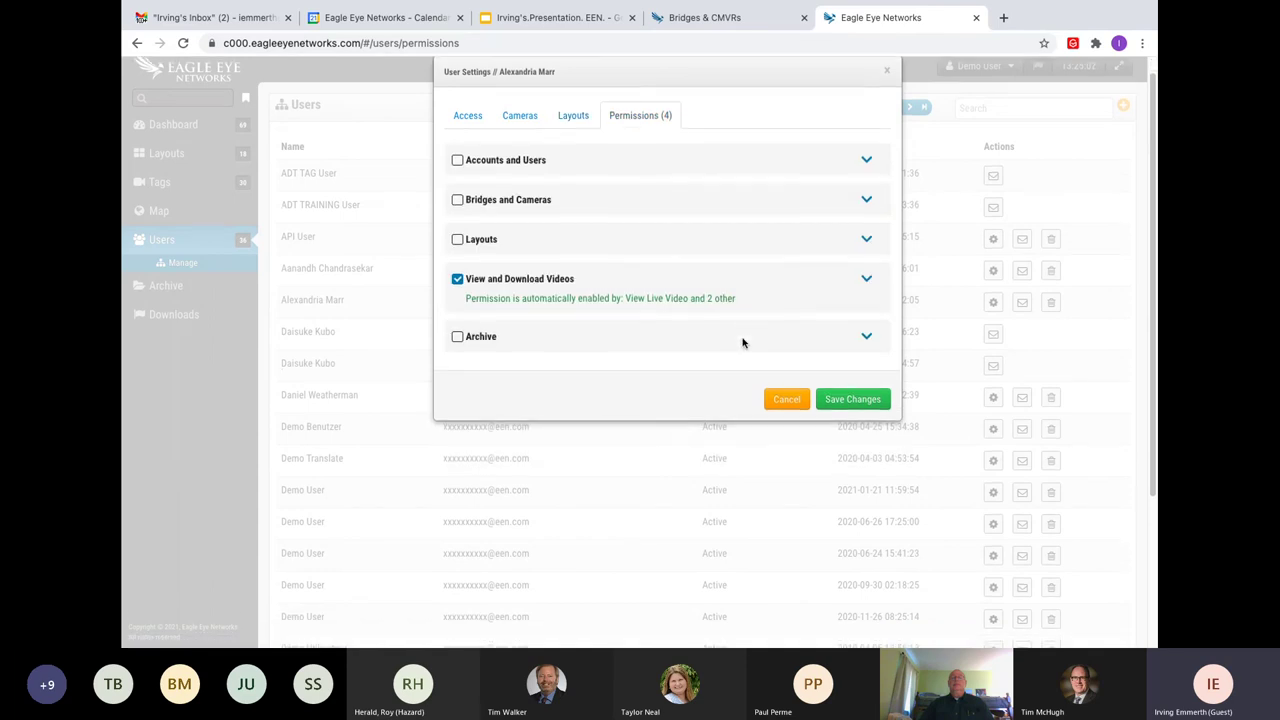
left_click(866, 278)
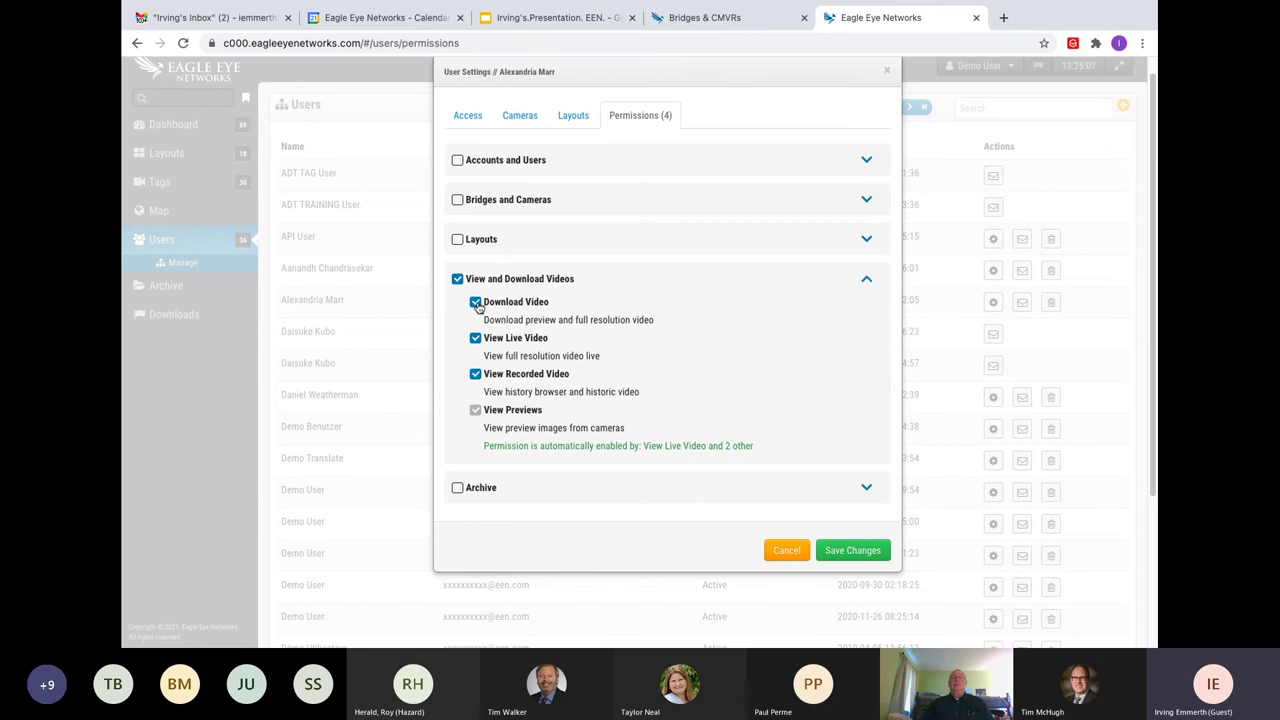
left_click(476, 303)
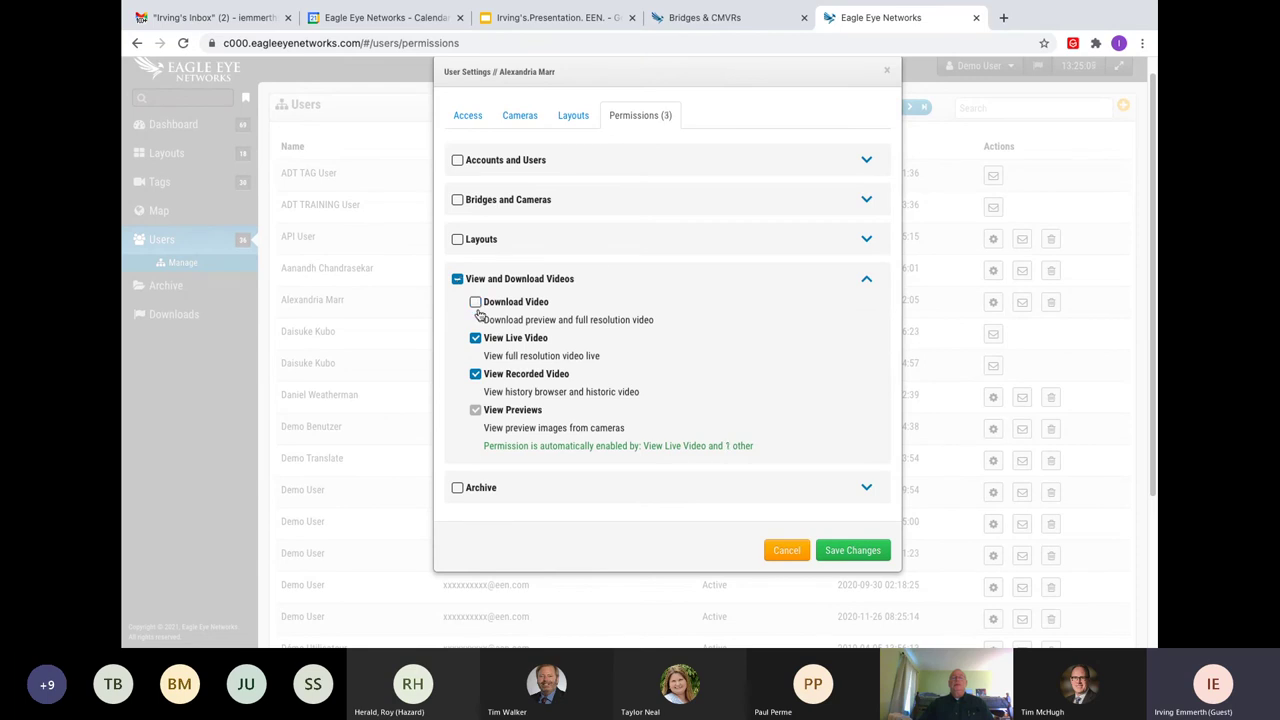
left_click(476, 374)
scroll(563, 397, "up", 1)
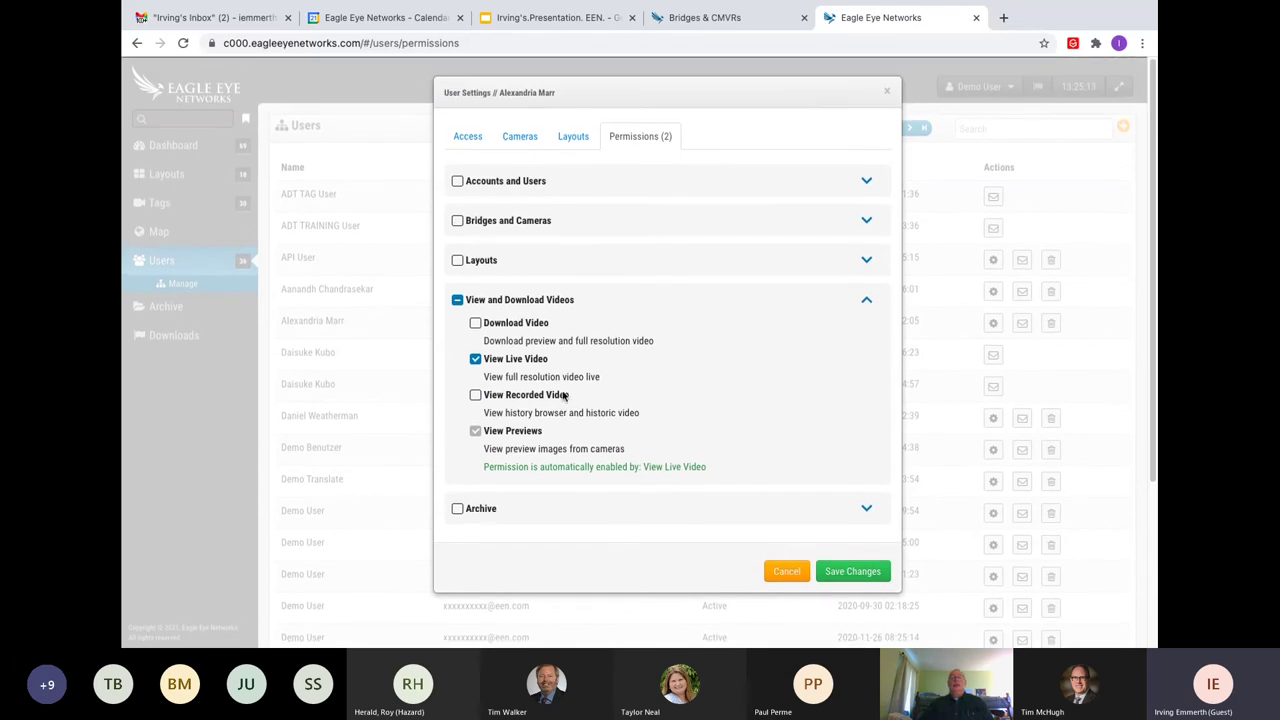
left_click(887, 92)
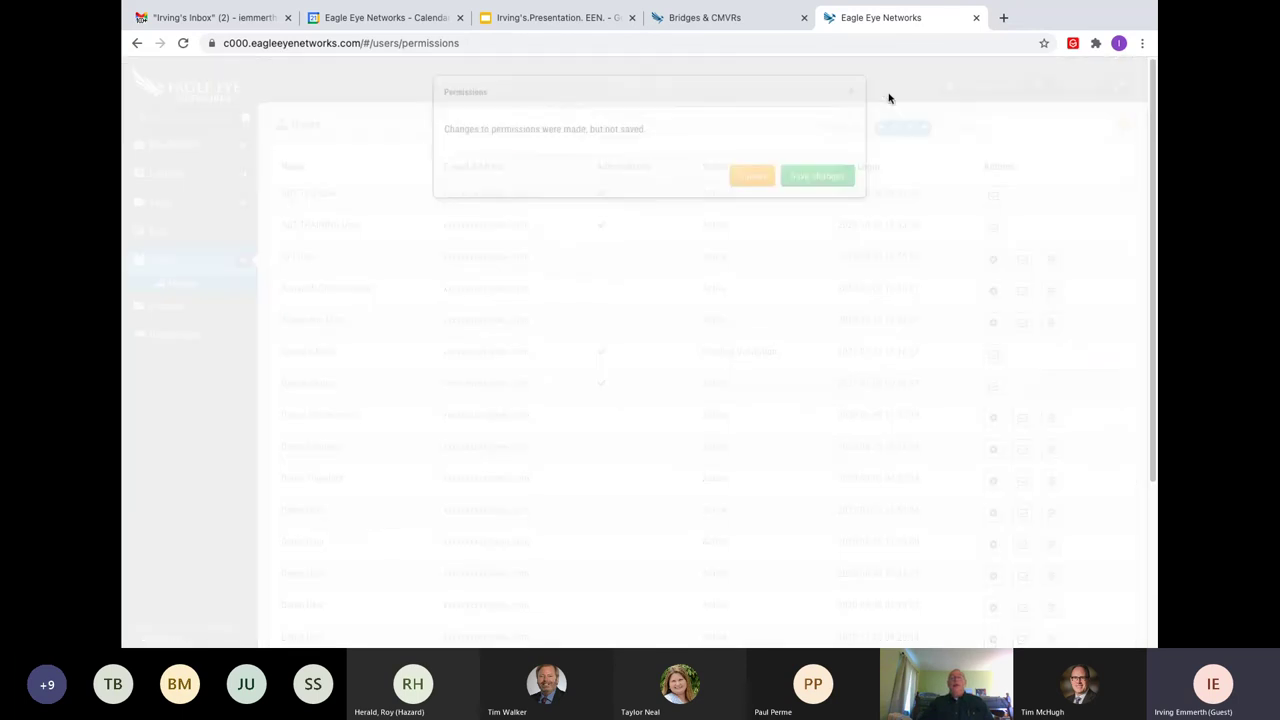
left_click(756, 177)
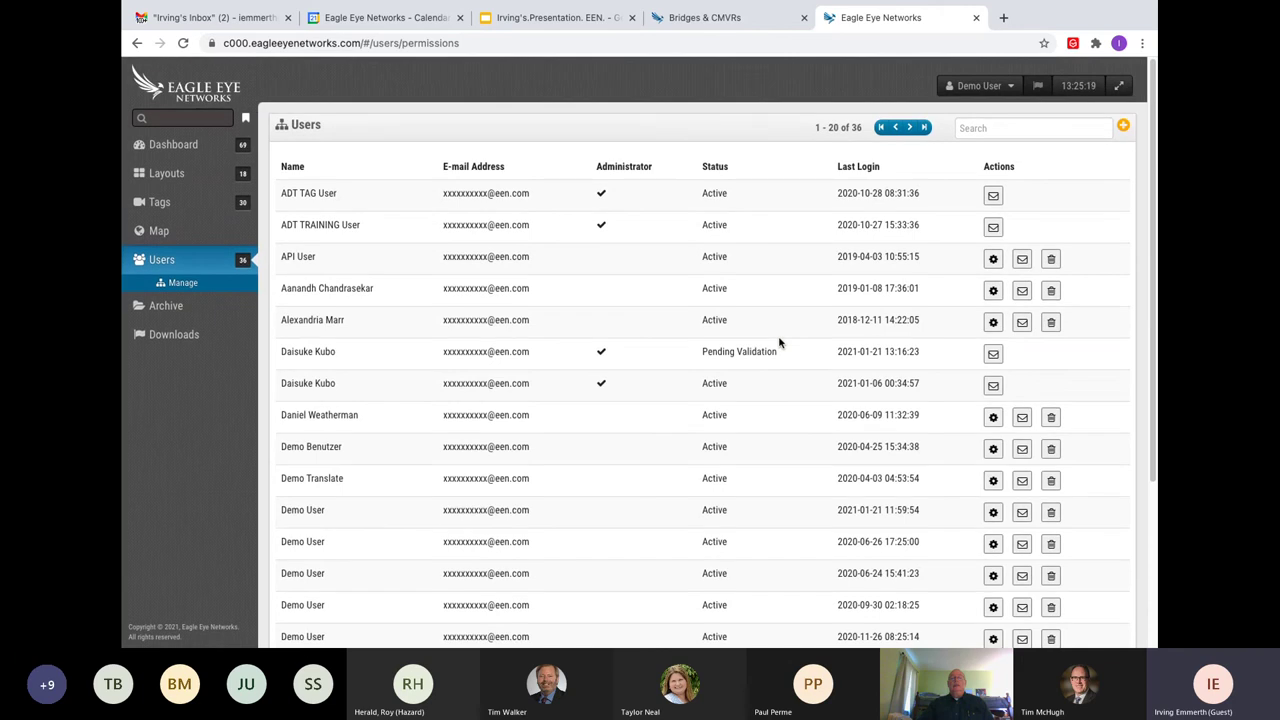
left_click(996, 88)
left_click(941, 131)
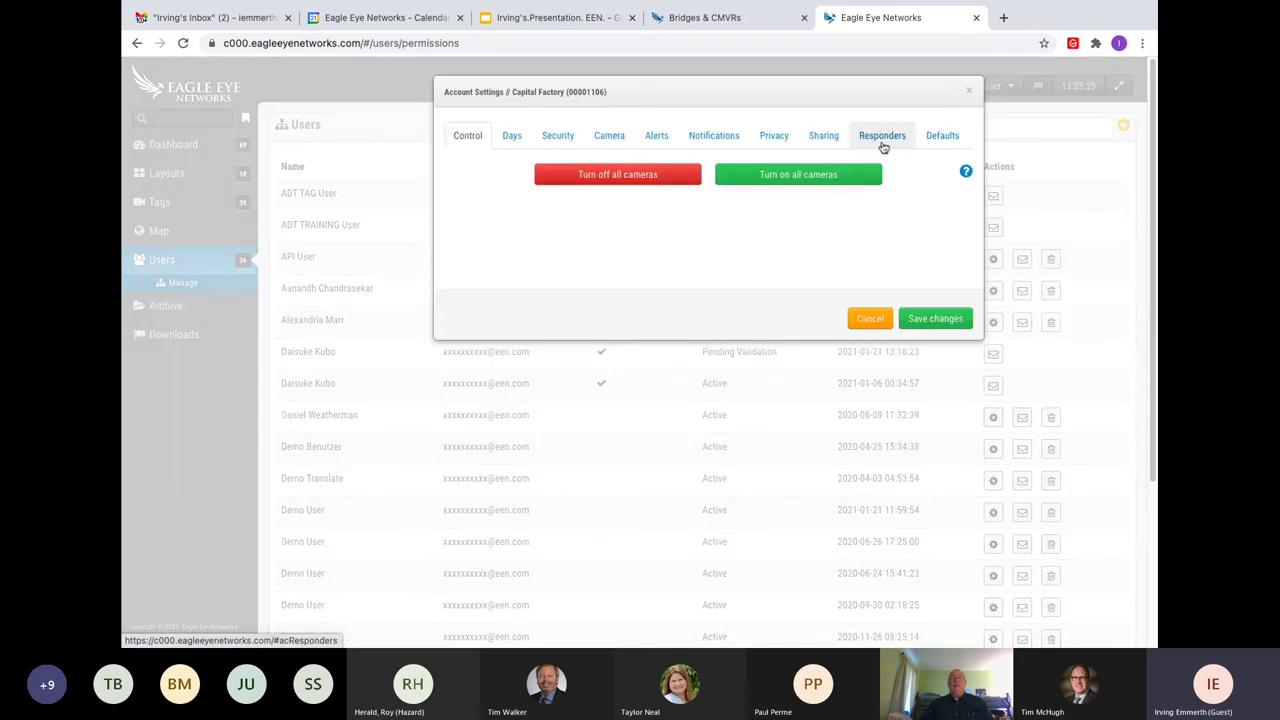
left_click(880, 140)
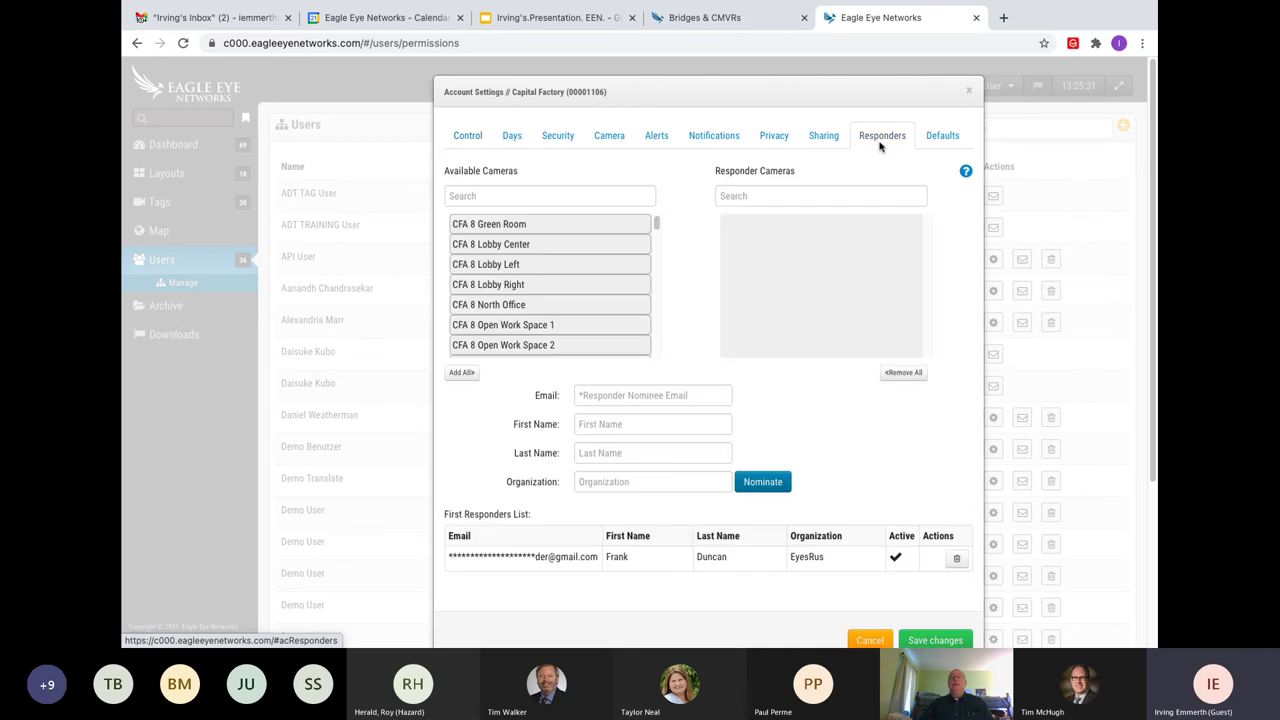
left_click(462, 373)
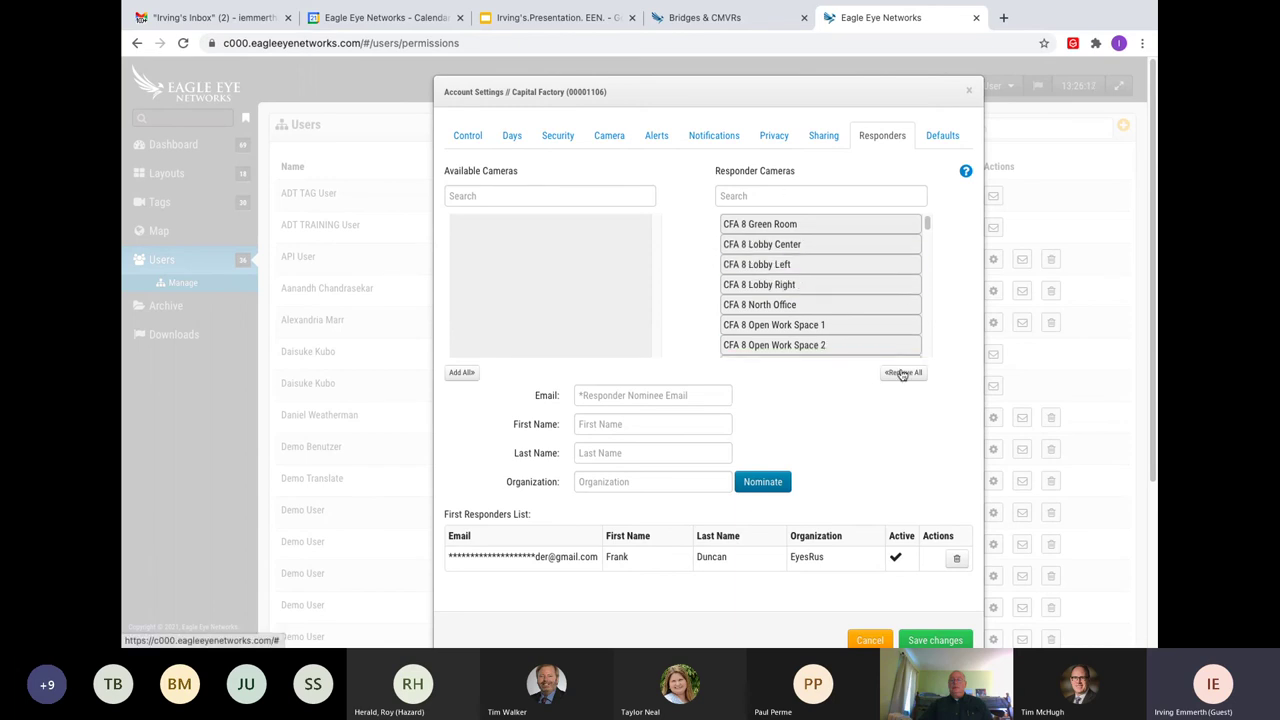
left_click(820, 137)
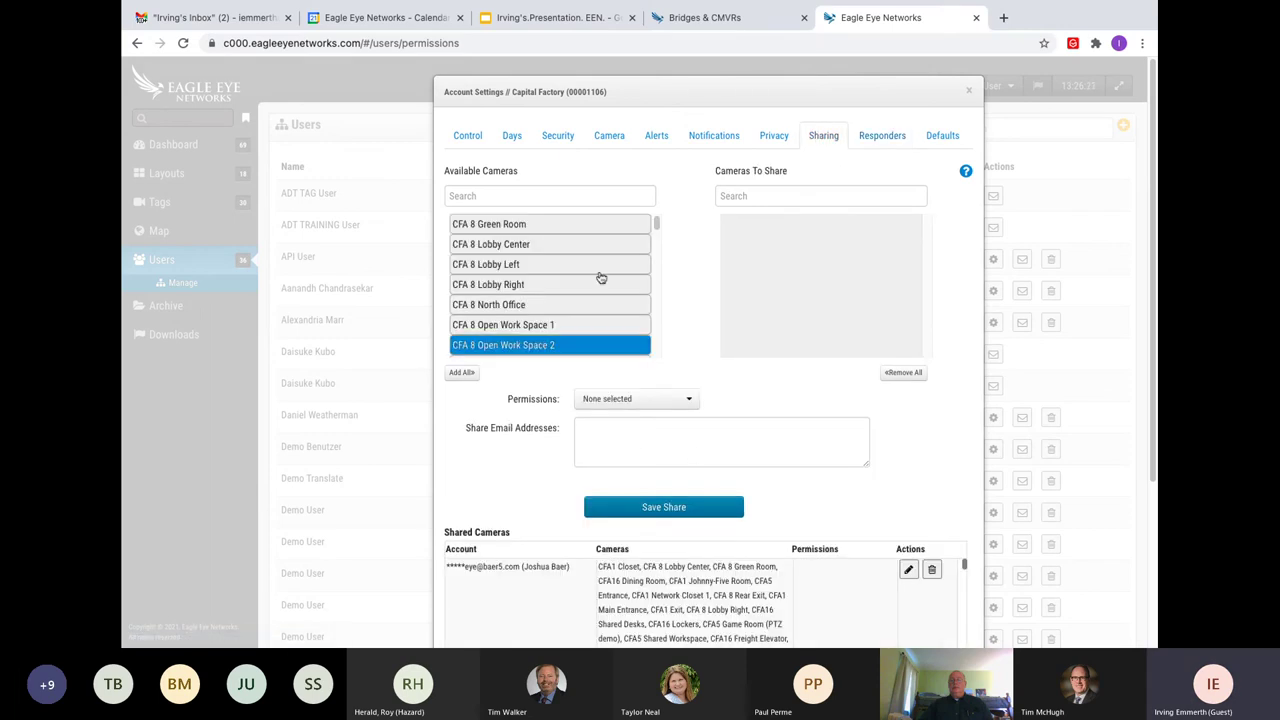
scroll(655, 435, "down", 1)
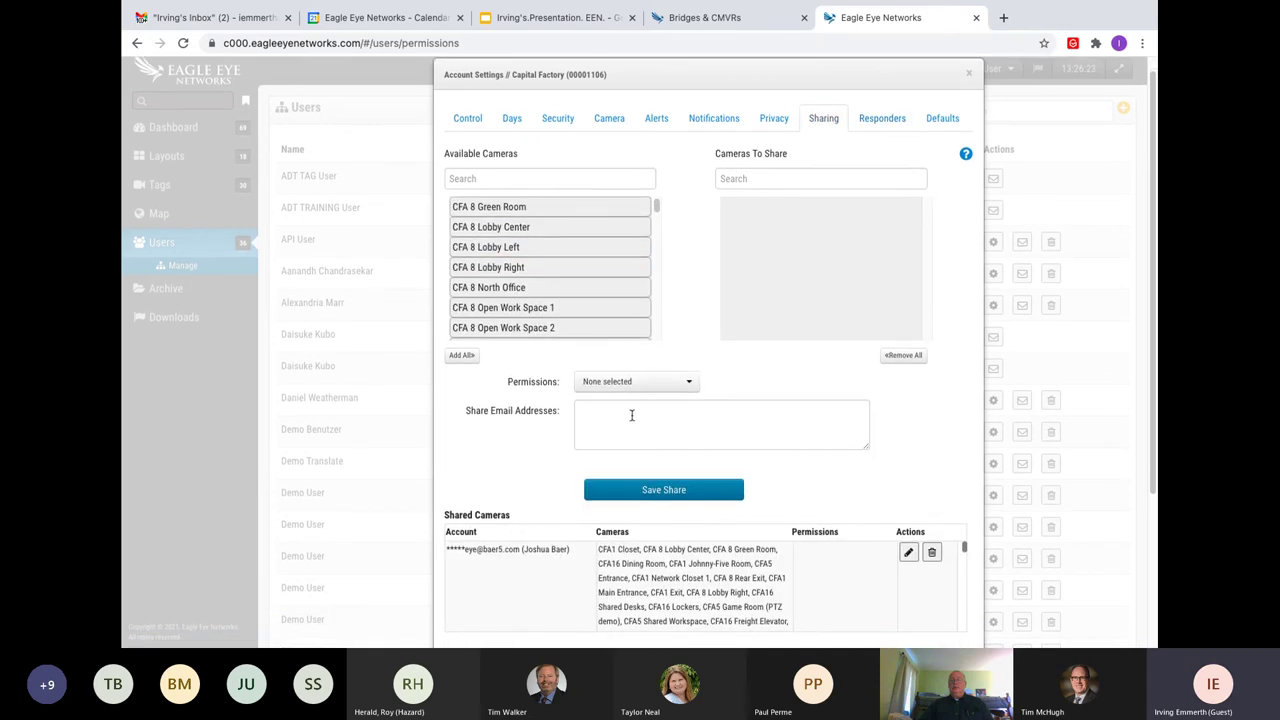
left_click(560, 267)
left_click(566, 309)
left_click(466, 355)
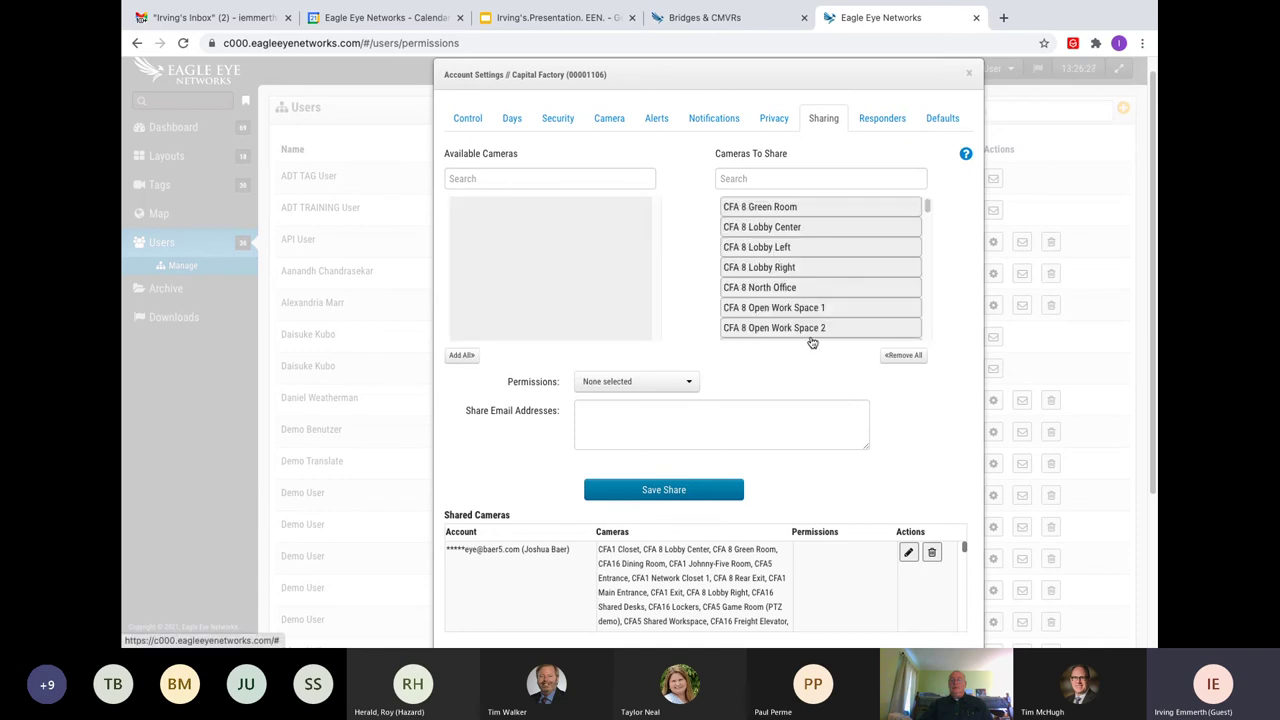
left_click(899, 356)
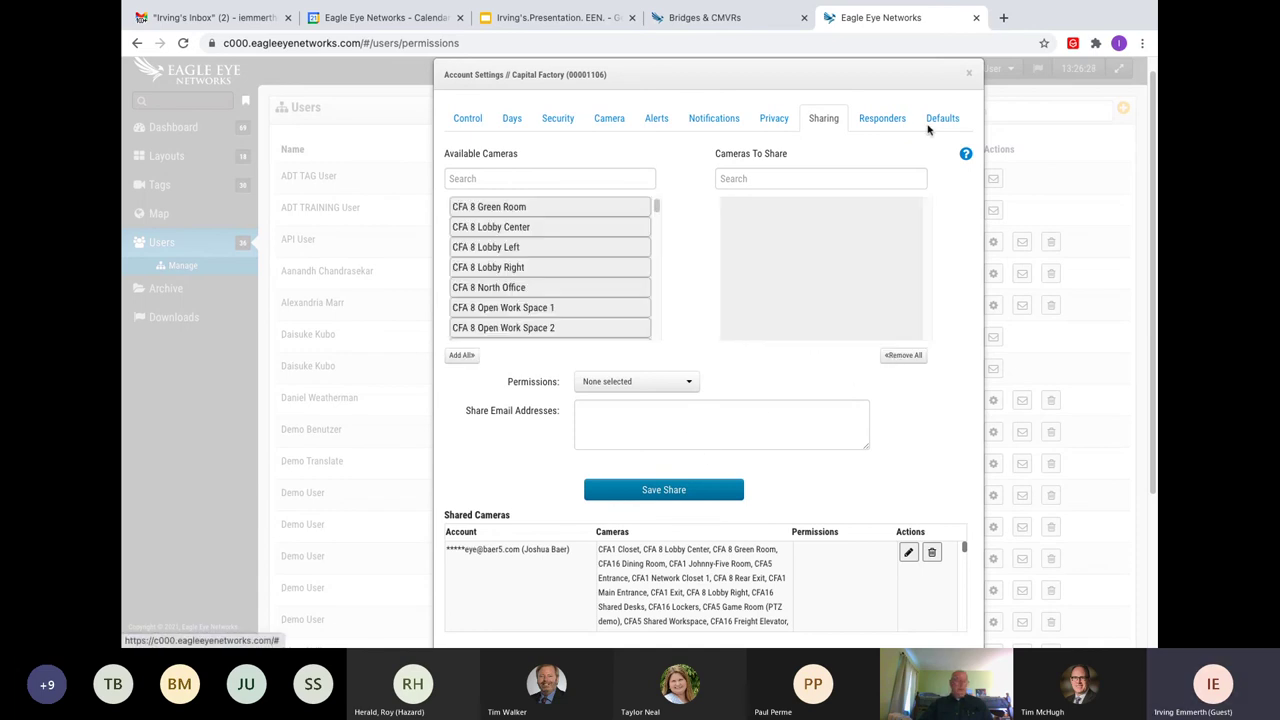
left_click(968, 73)
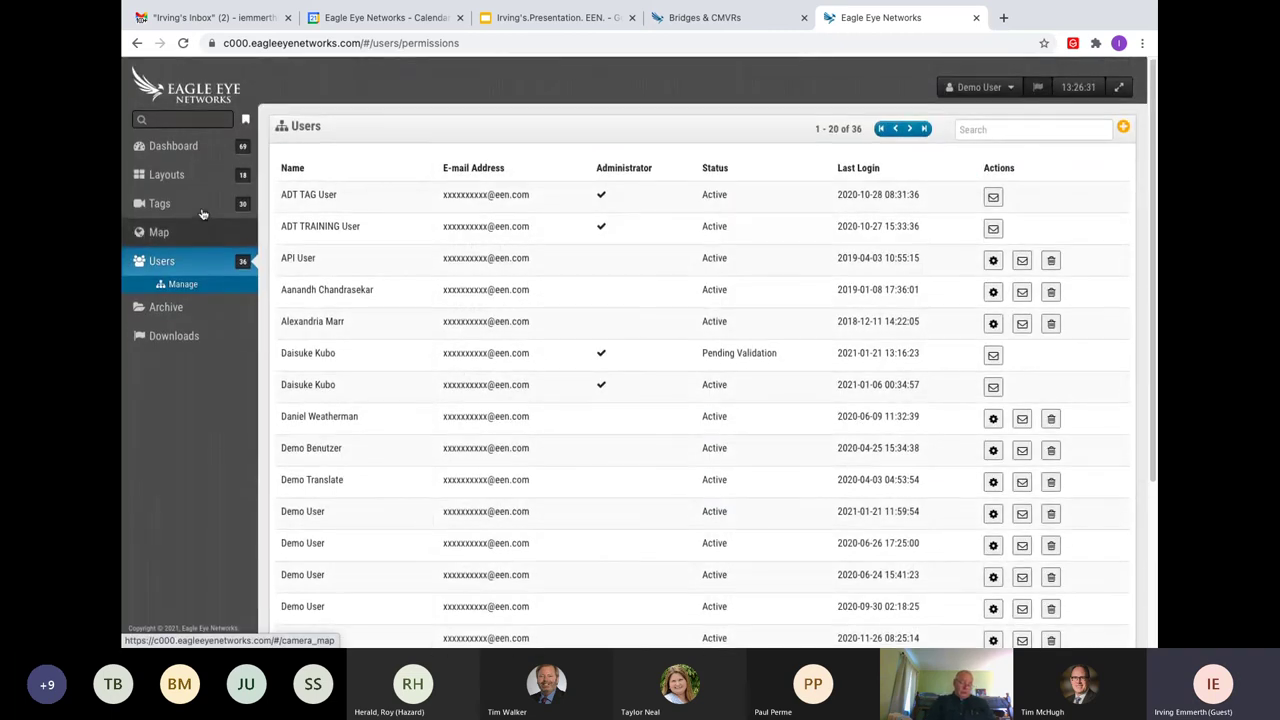
Open the Break Areas layout and put it into edit mode.
left_click(185, 178)
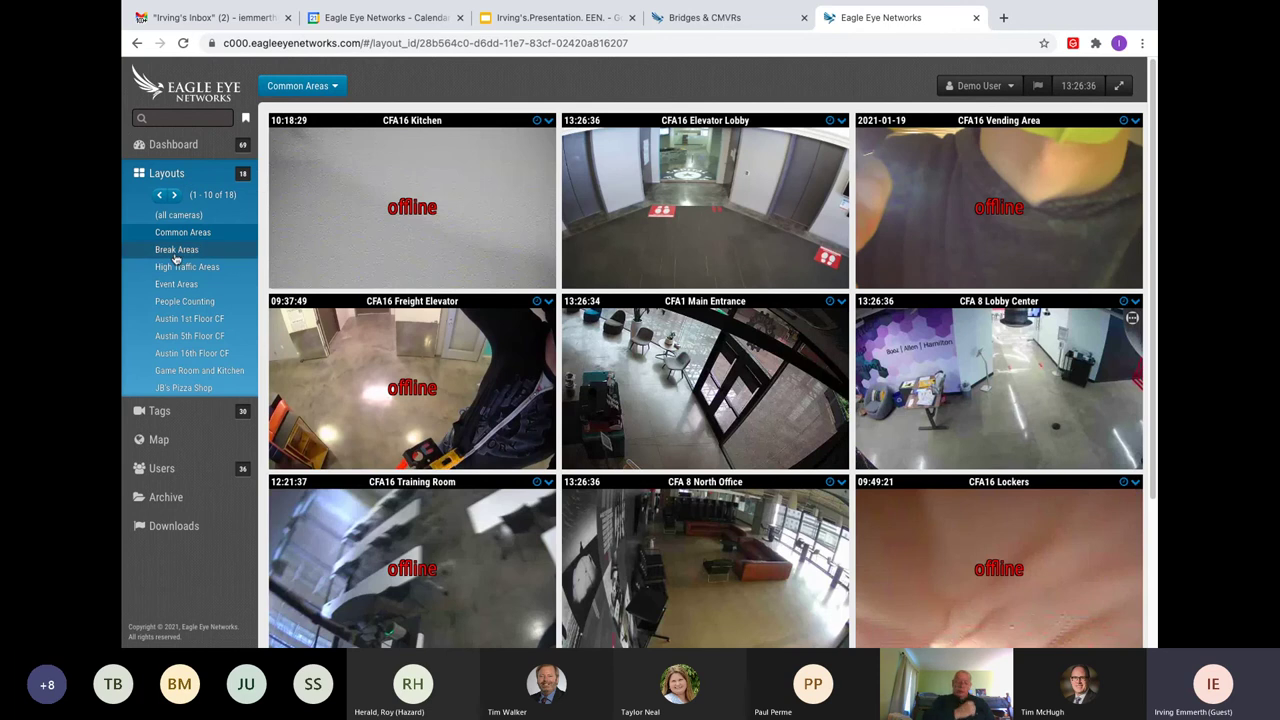
left_click(175, 252)
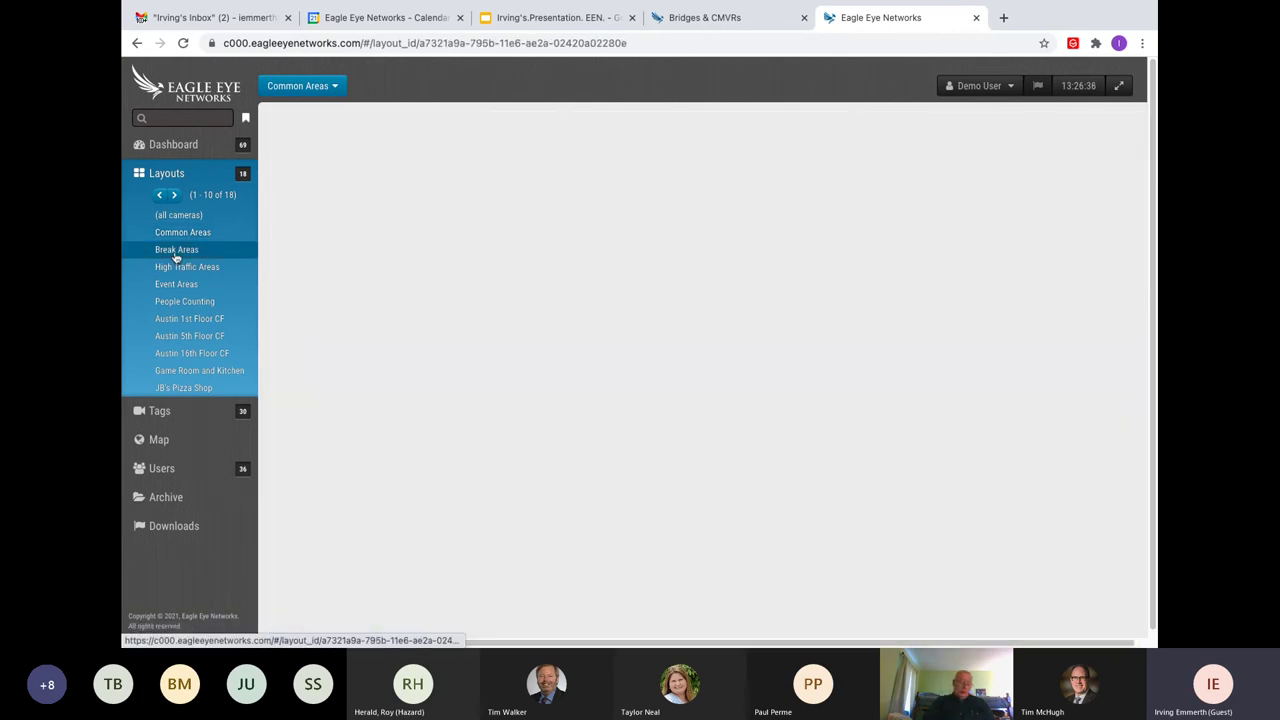
left_click(313, 88)
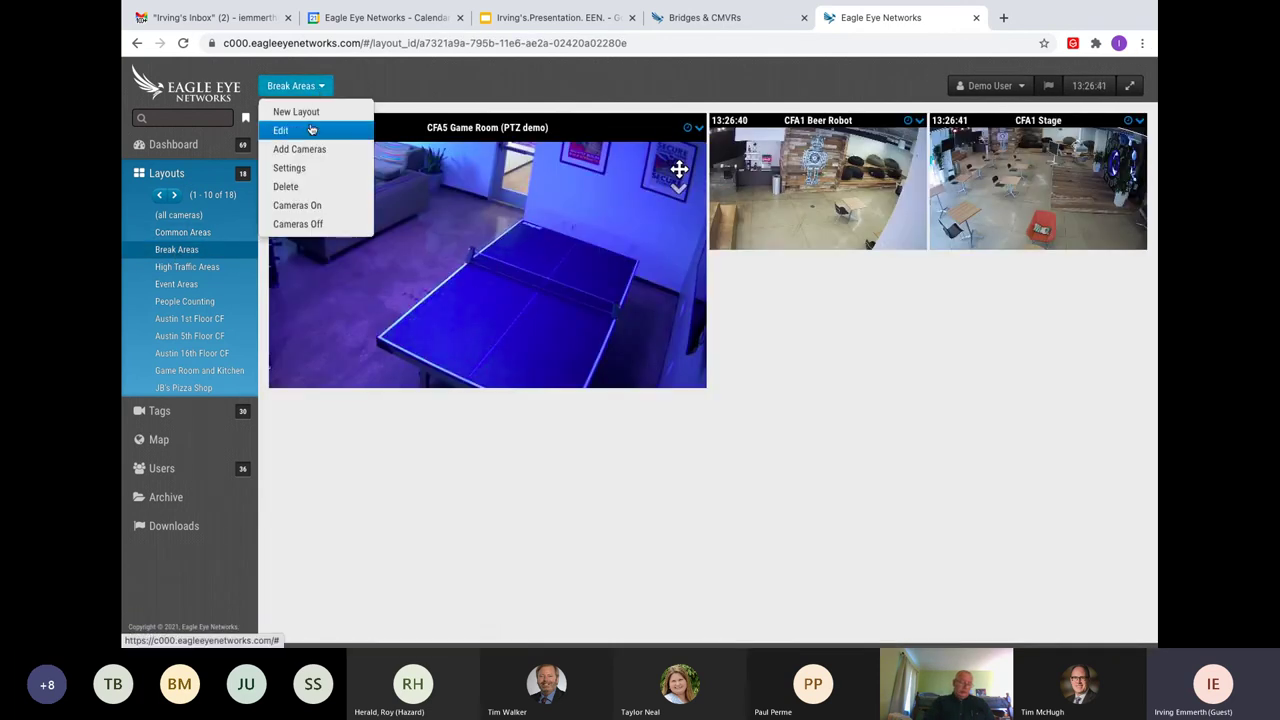
left_click(311, 130)
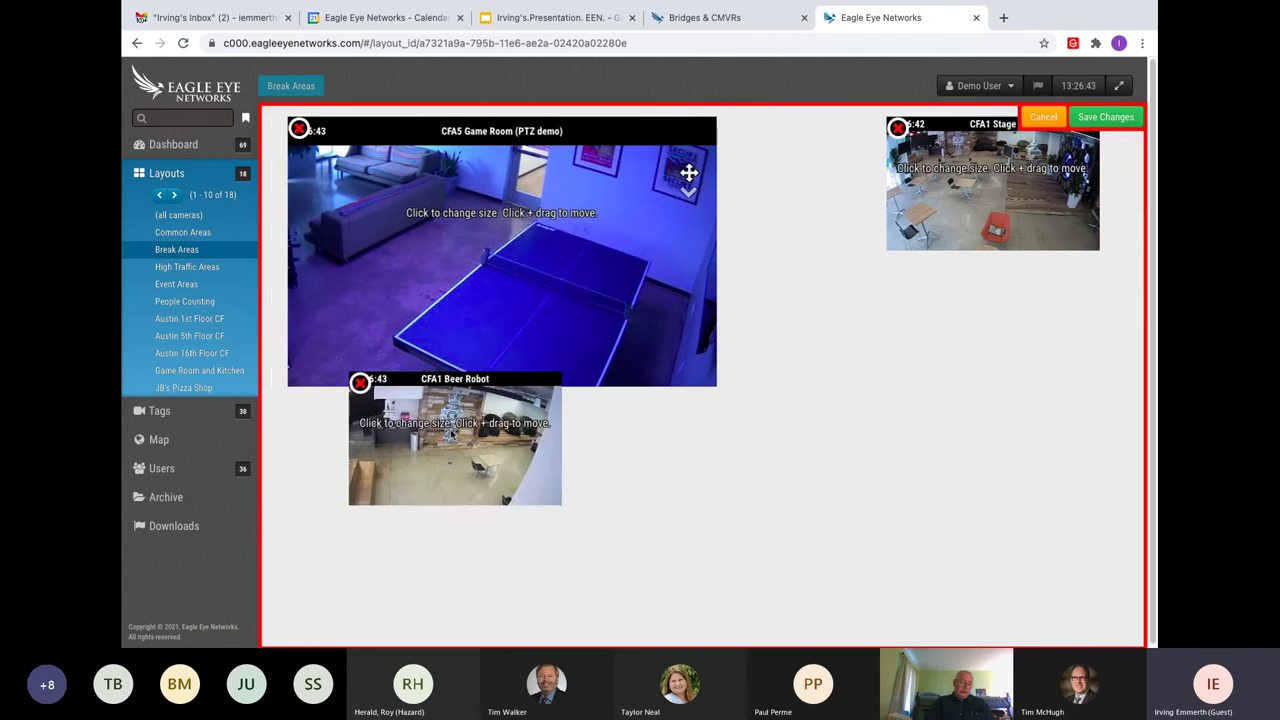
Move and remove the Game Room tile, cancel the edits, then start a 'lo' search.
left_click_drag(889, 172, 674, 172)
left_click(283, 126)
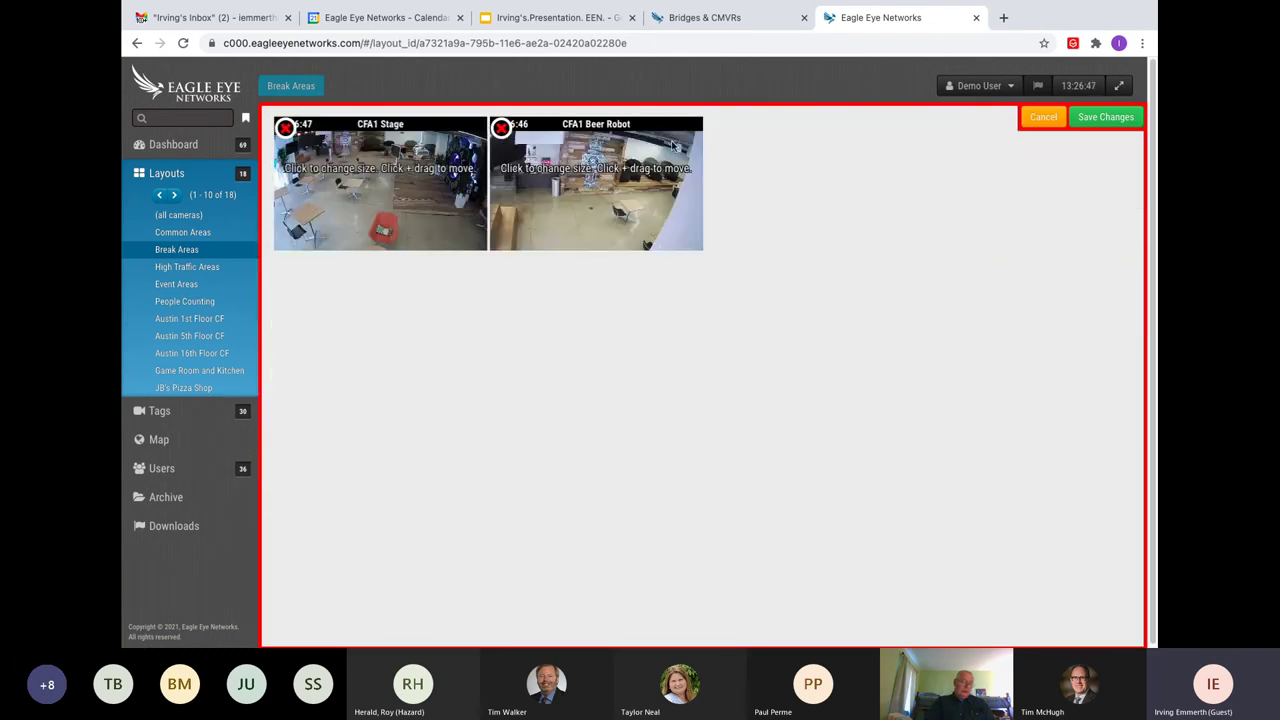
left_click(1043, 117)
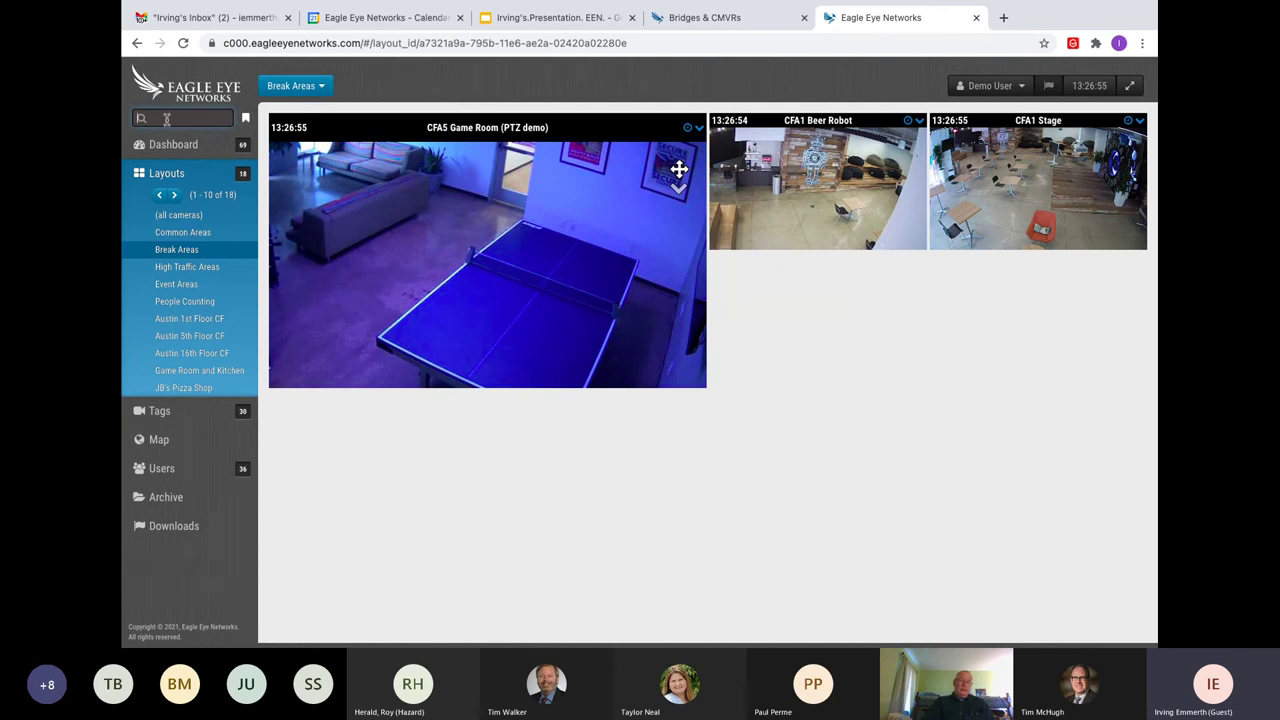
type("lobby")
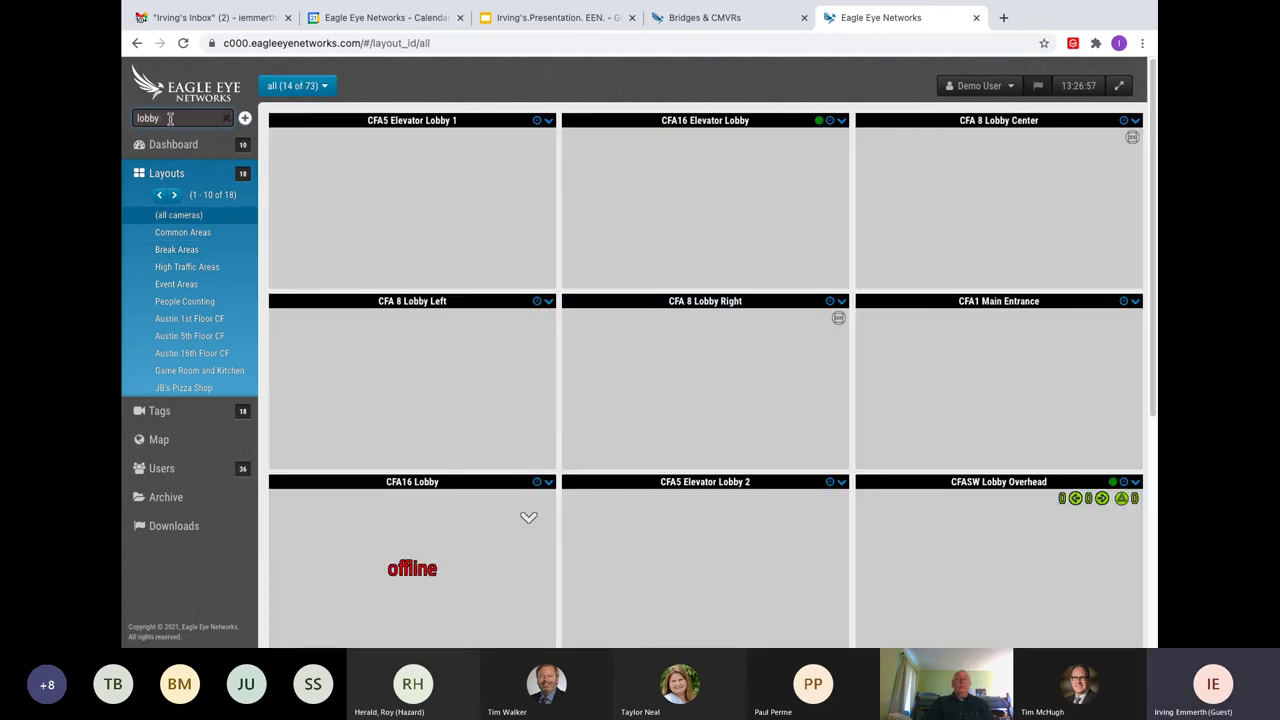
scroll(593, 288, "down", 3)
scroll(591, 283, "down", 2)
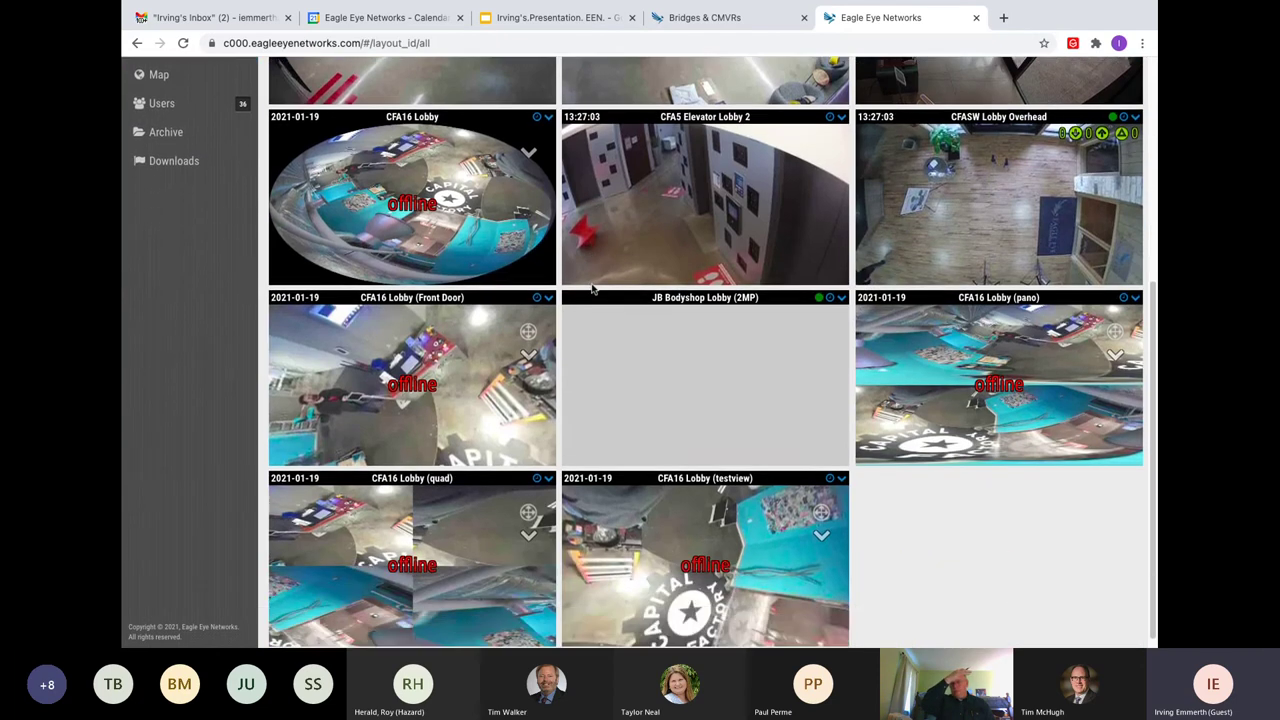
scroll(170, 180, "up", 5)
scroll(600, 300, "down", 1)
scroll(700, 310, "up", 1)
scroll(900, 330, "down", 2)
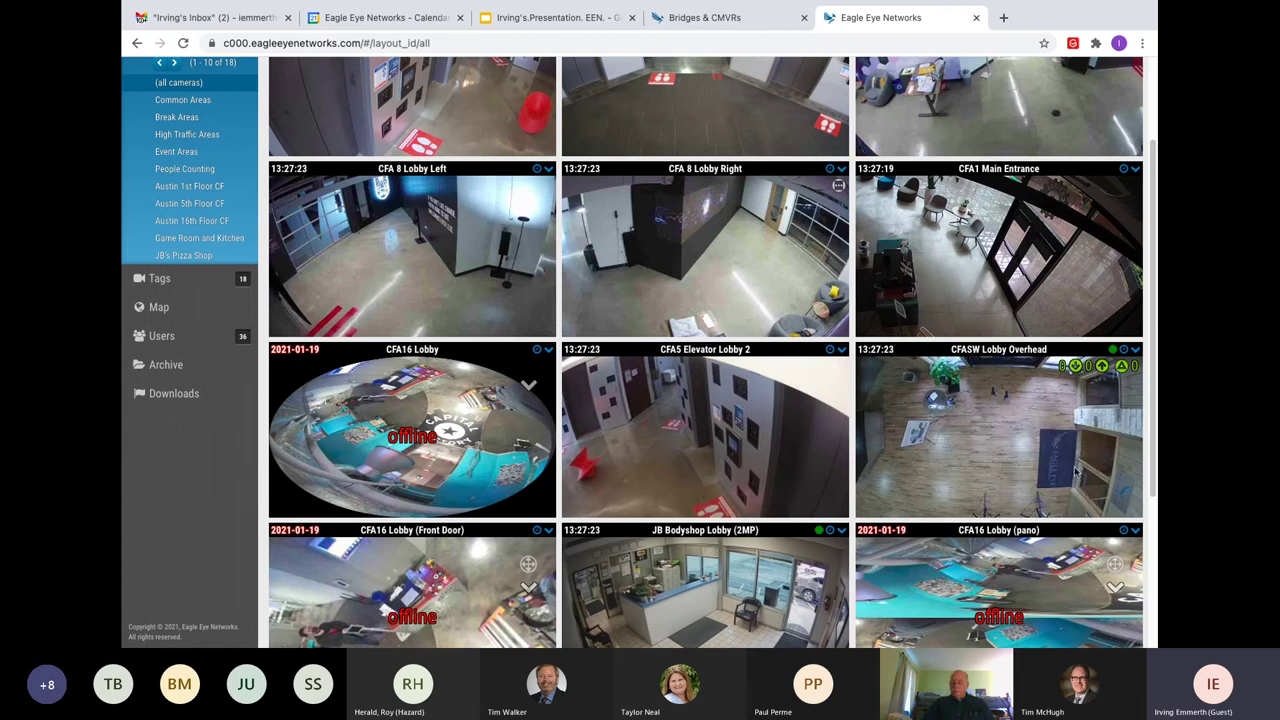
Review CFASW Lobby Overhead's Analytics and Camera settings, close unchanged, and reopen its tile menu.
left_click(1135, 349)
left_click(1097, 370)
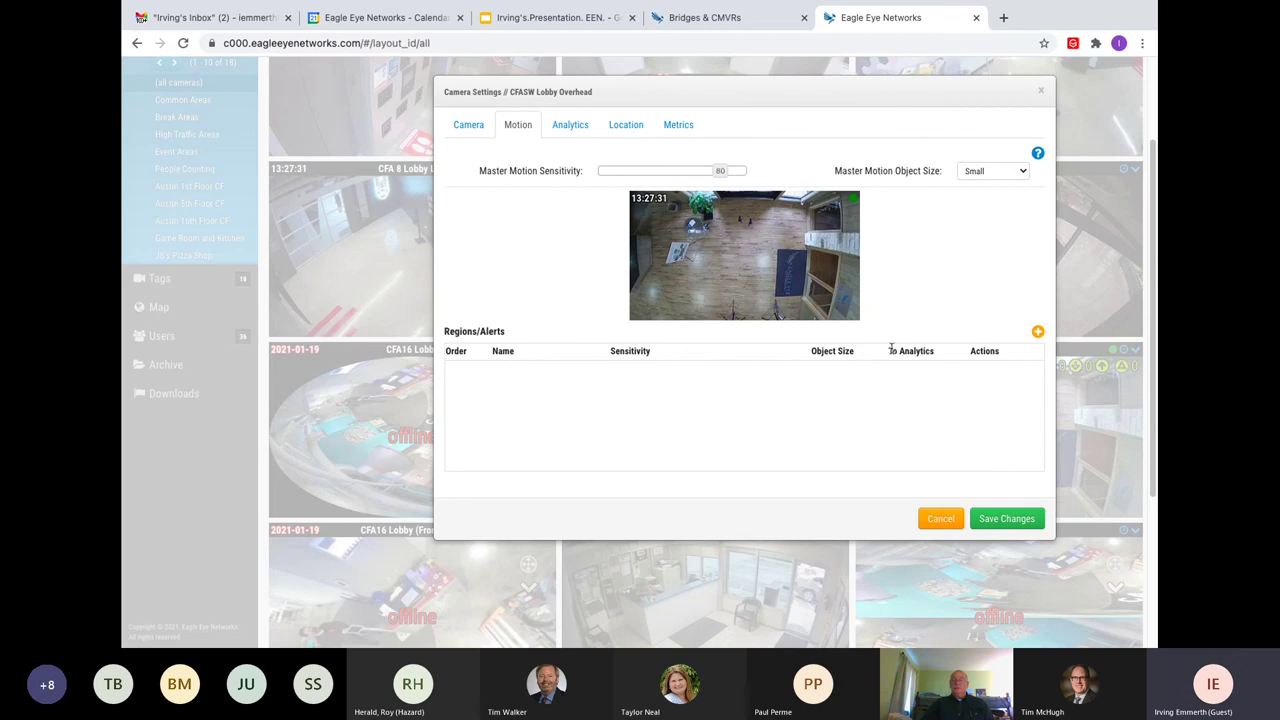
left_click(575, 124)
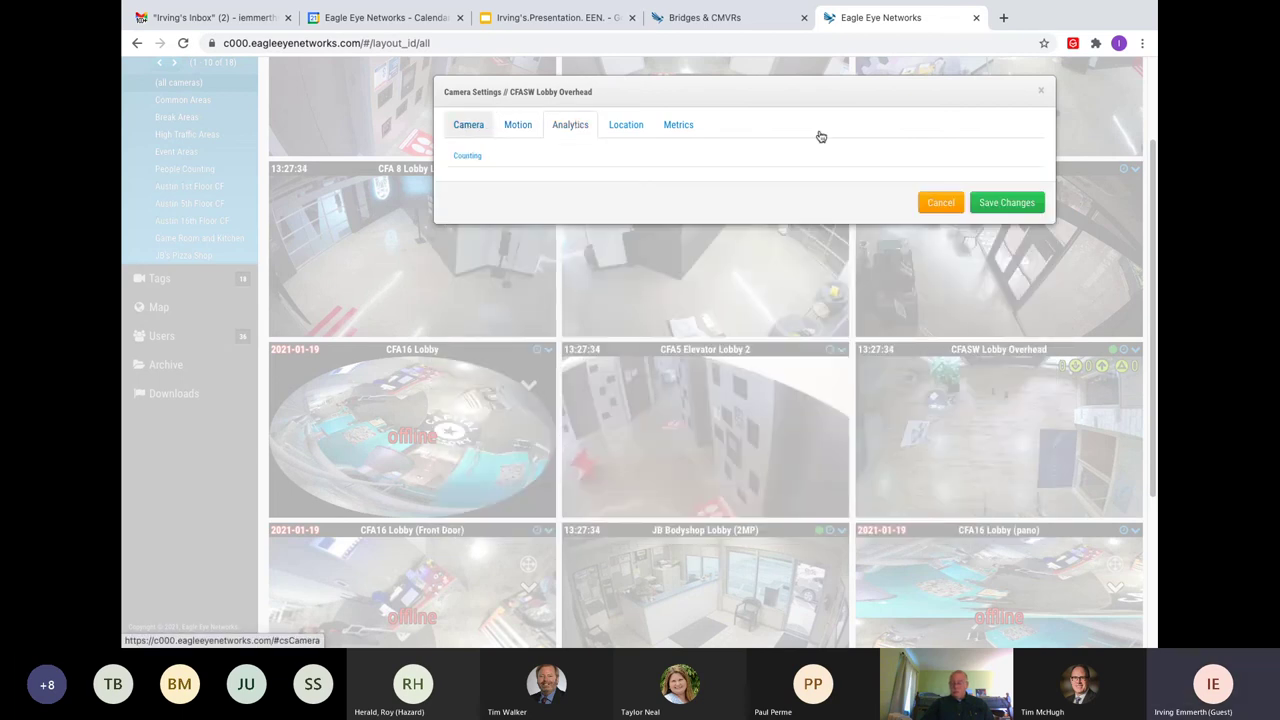
left_click(940, 205)
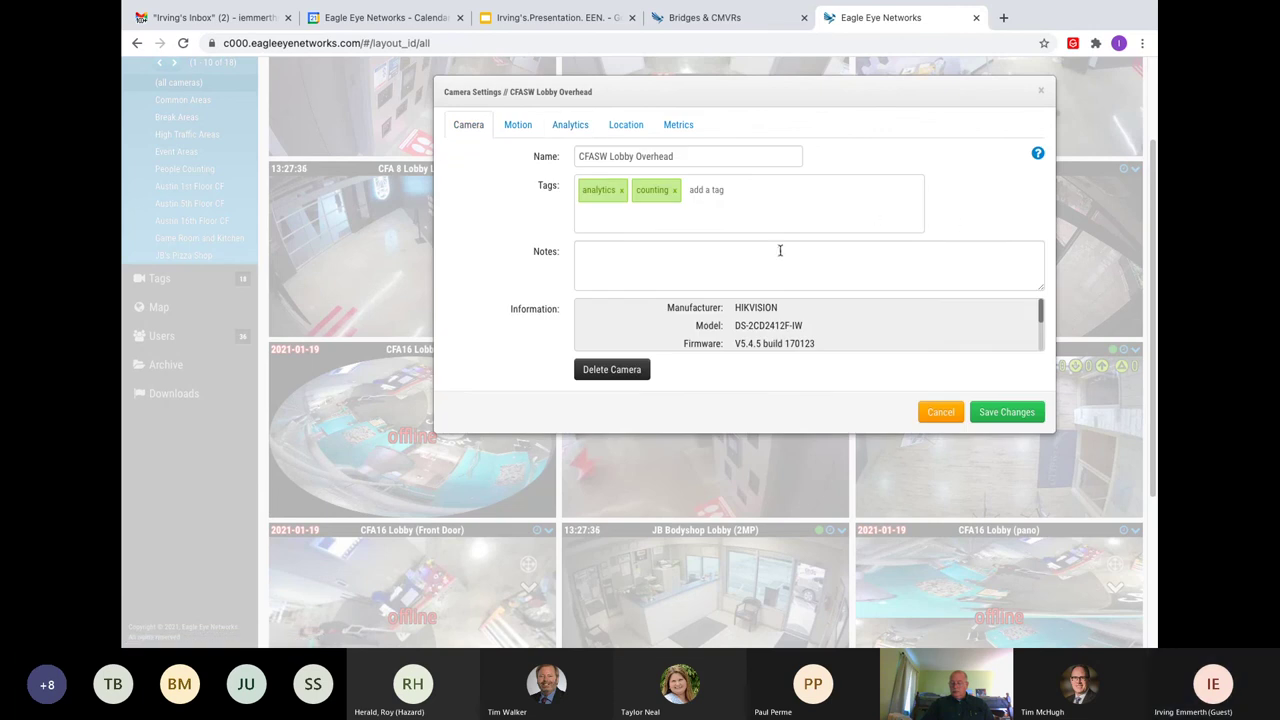
scroll(780, 312, "up", 1)
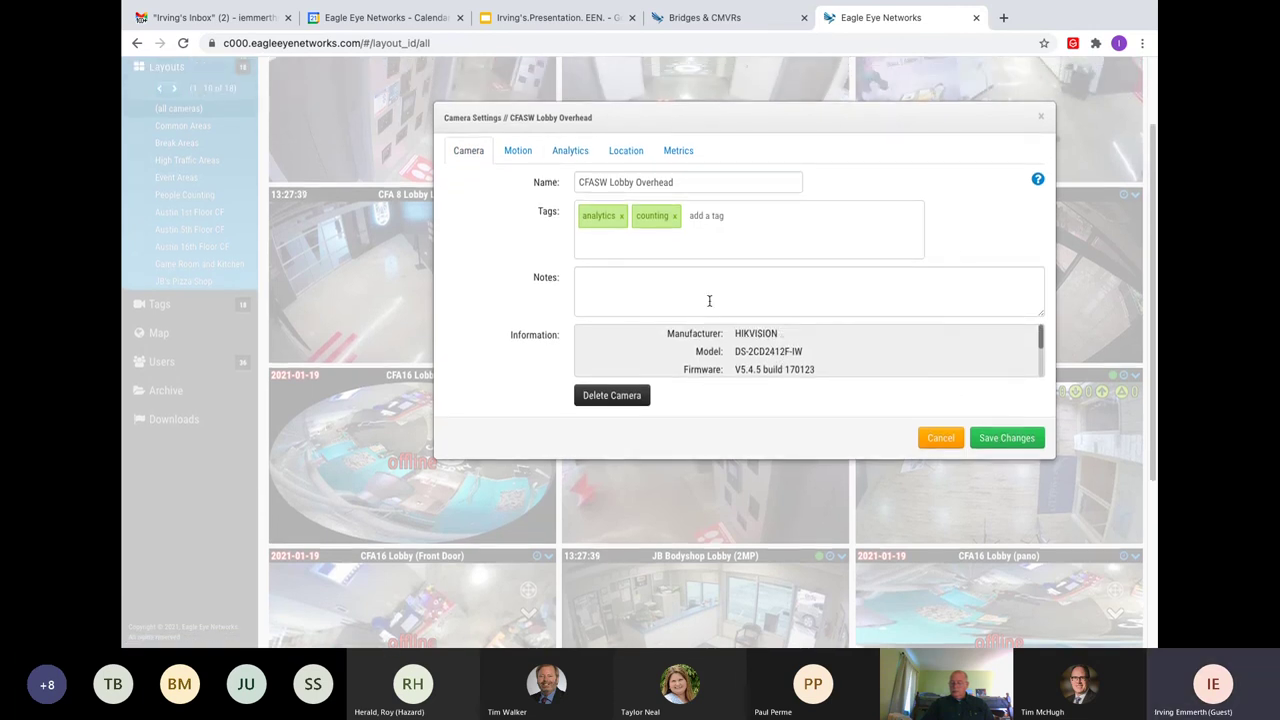
left_click(1041, 117)
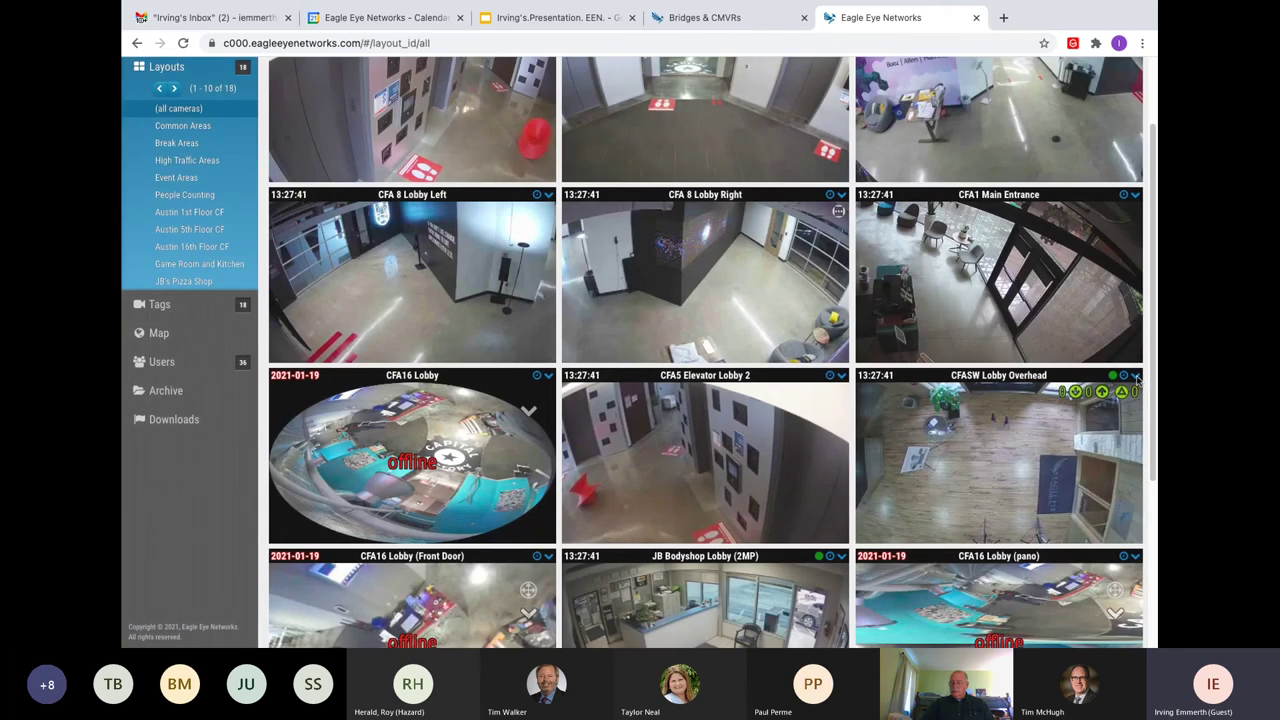
left_click(1135, 375)
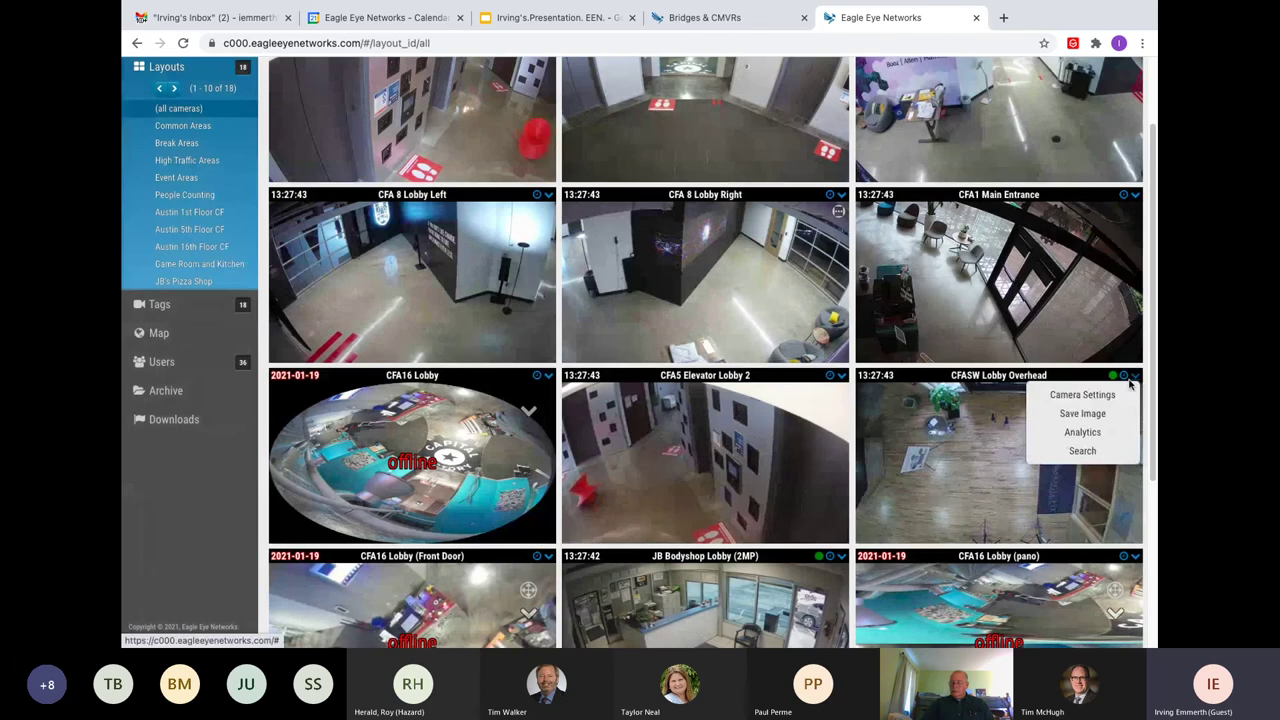
Open CFASW Lobby Overhead's analytics, compare Activity and Counting charts, and set 30-minute intervals.
left_click(1082, 432)
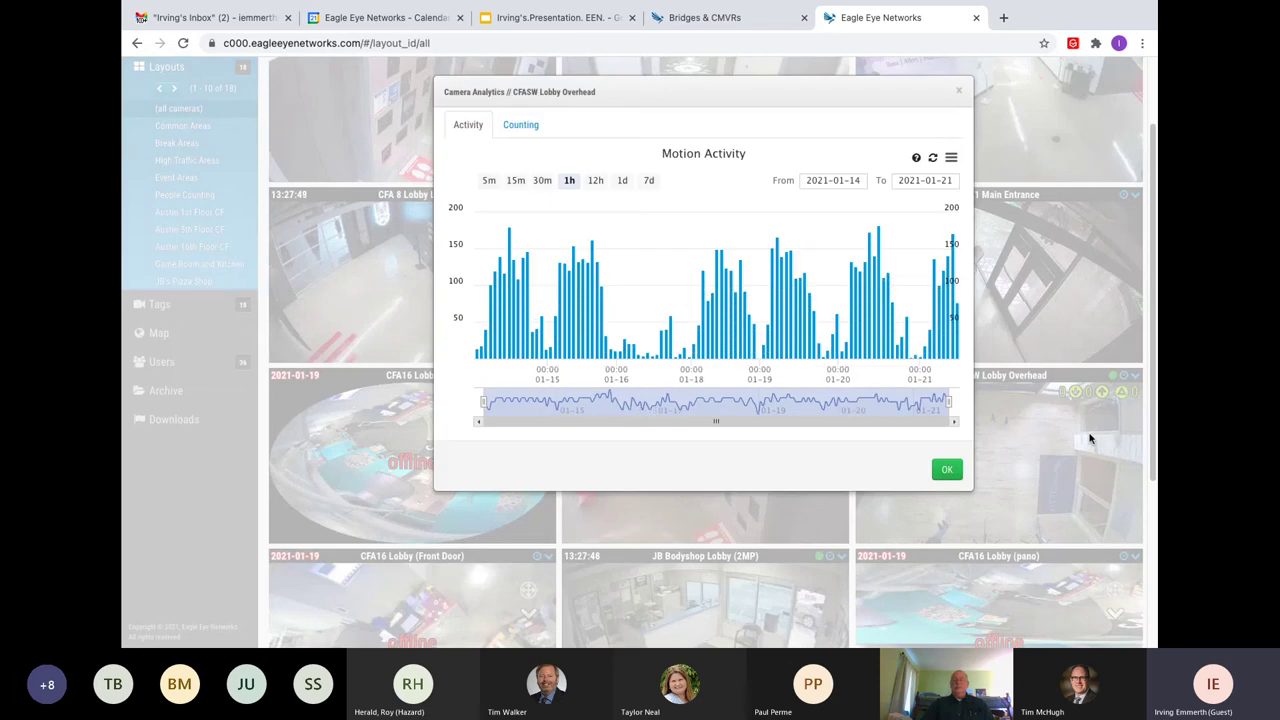
left_click(518, 124)
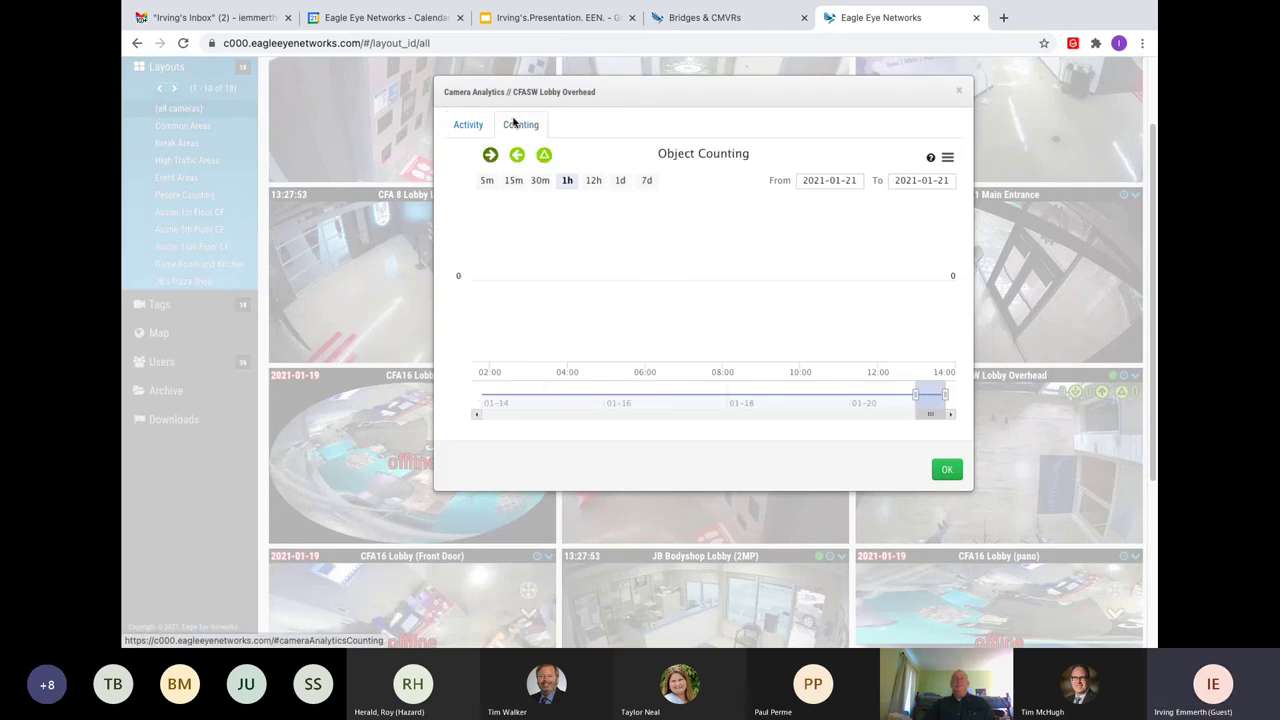
left_click(468, 125)
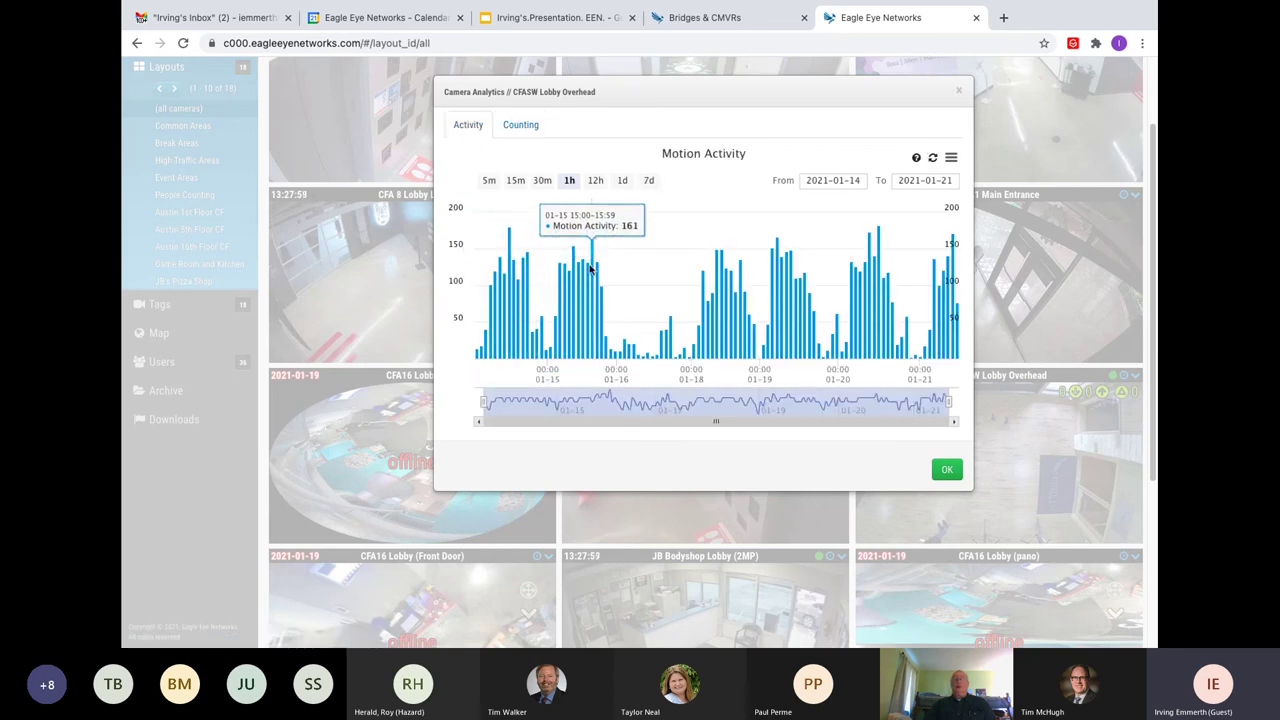
left_click(519, 125)
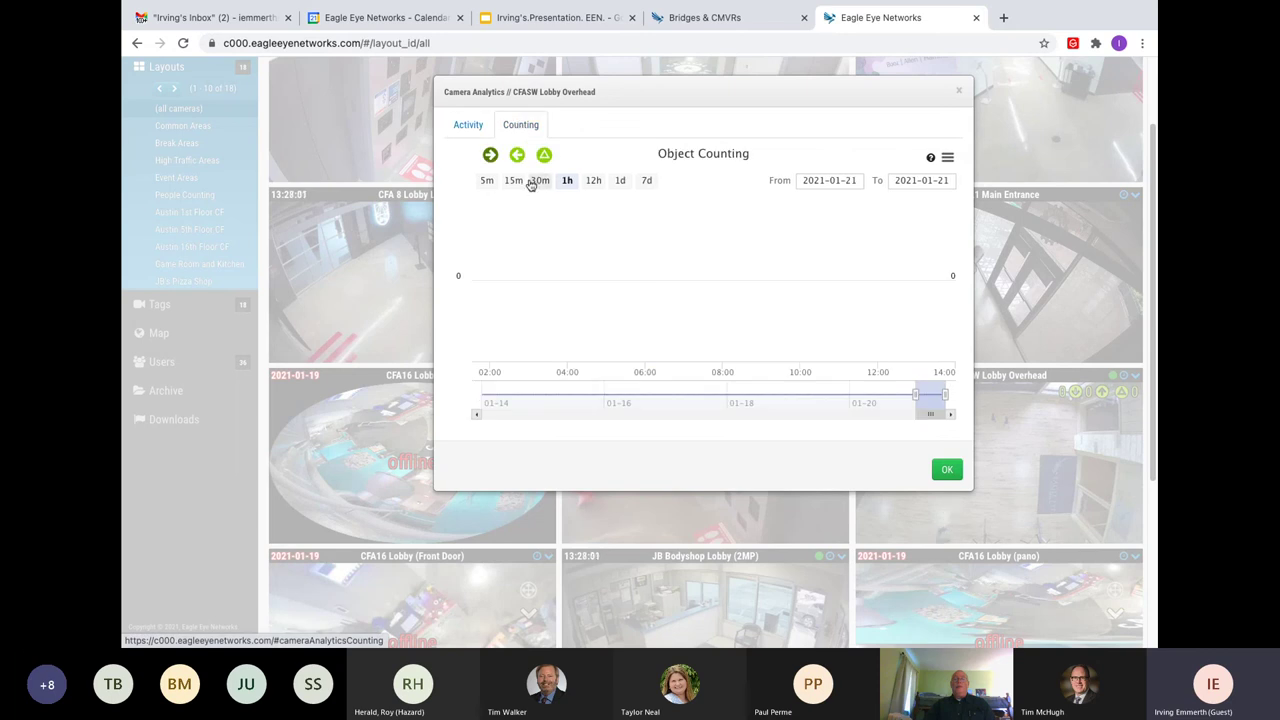
left_click(543, 185)
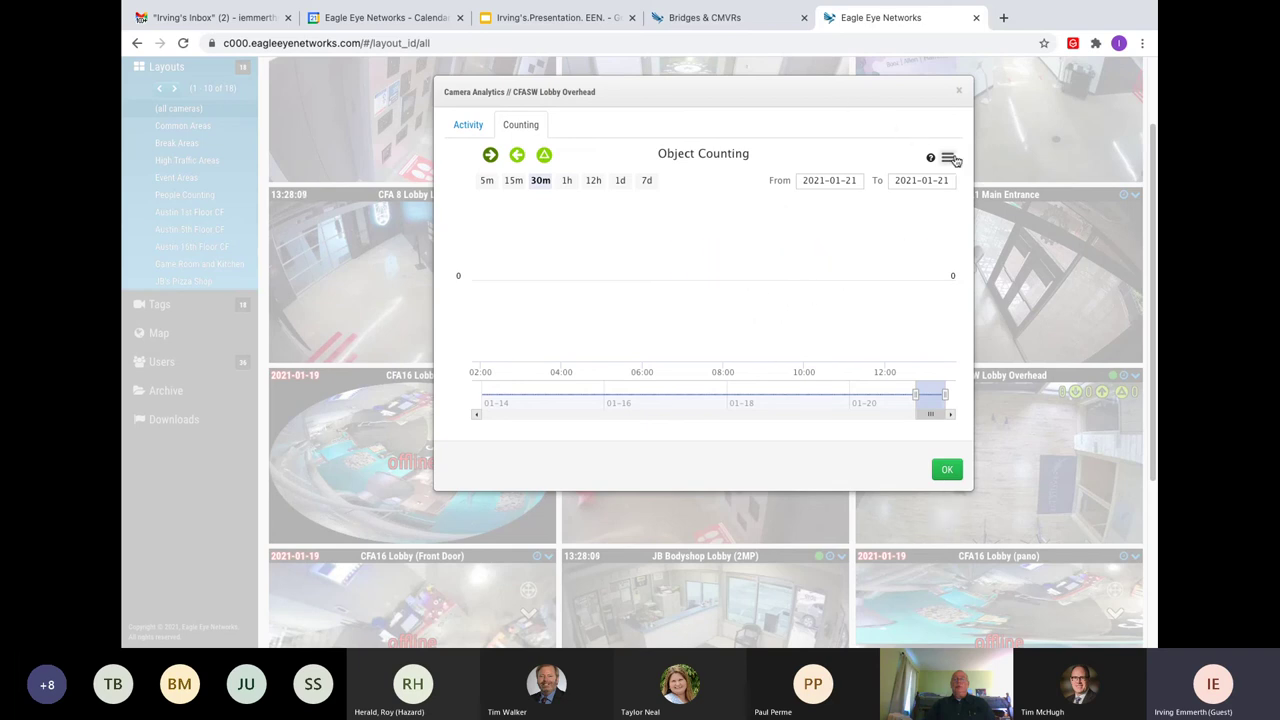
Check the chart's start and end dates and its print and download options.
left_click(829, 178)
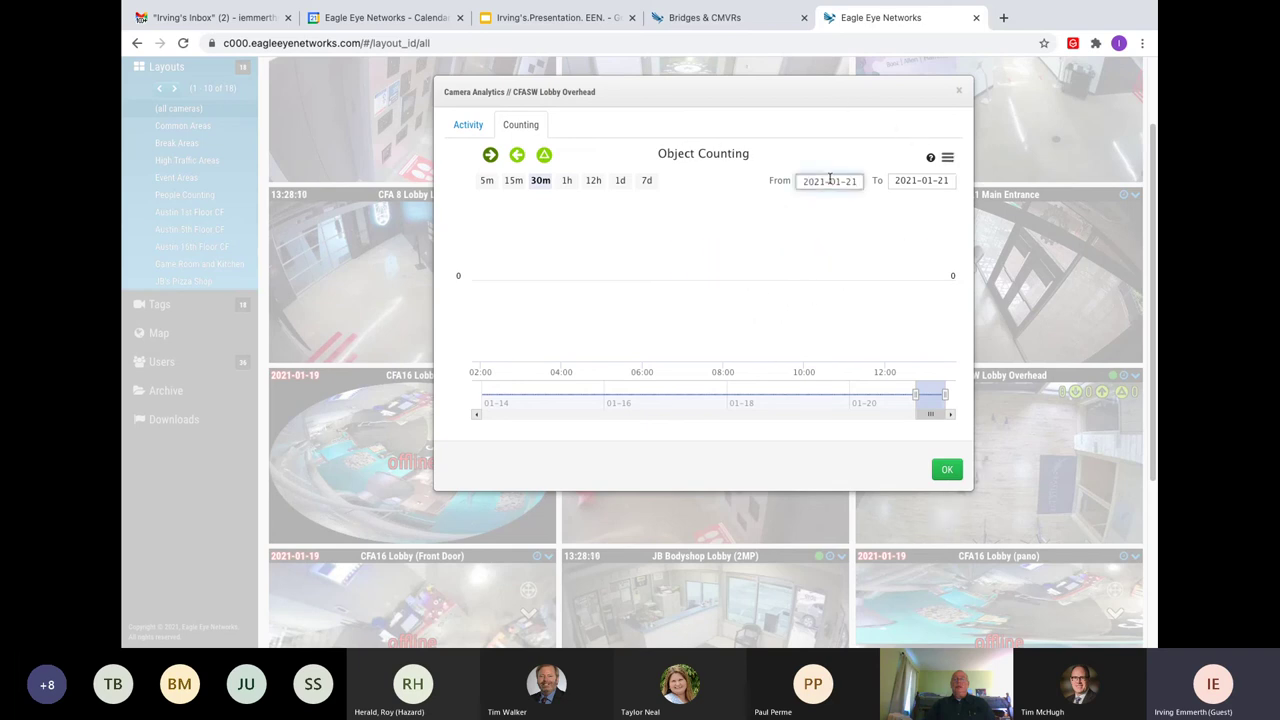
left_click(903, 178)
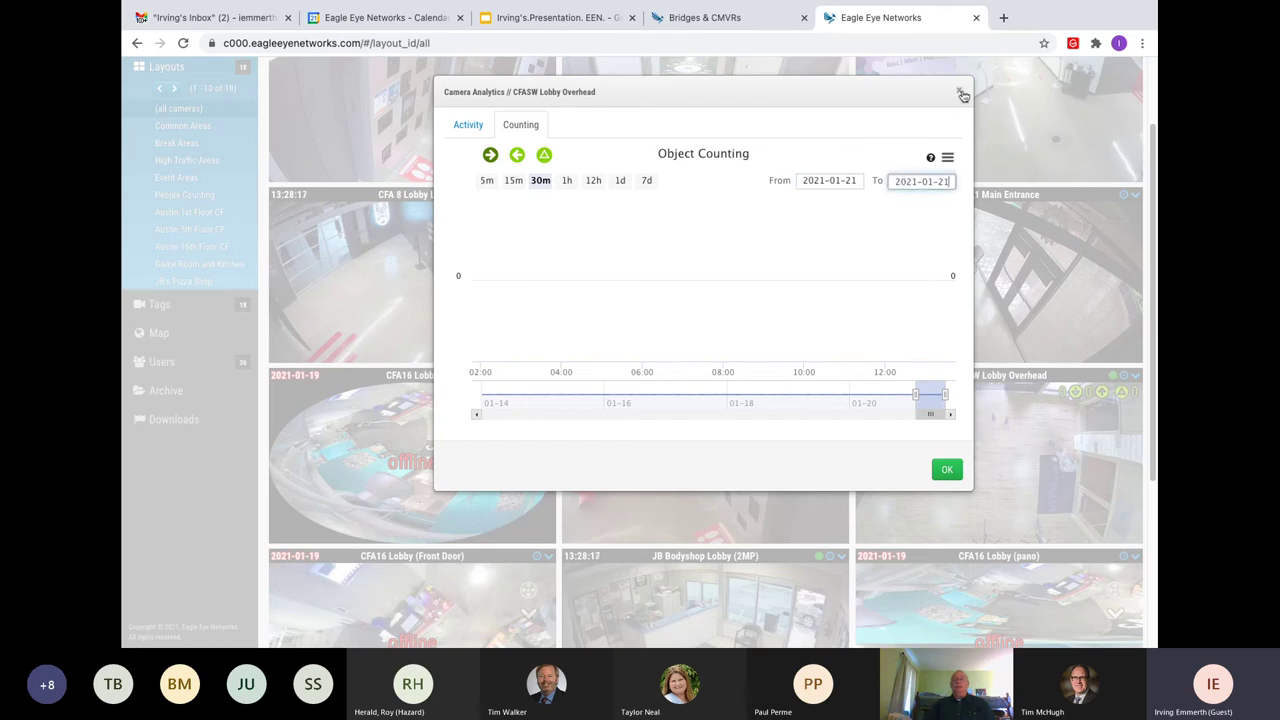
left_click(947, 155)
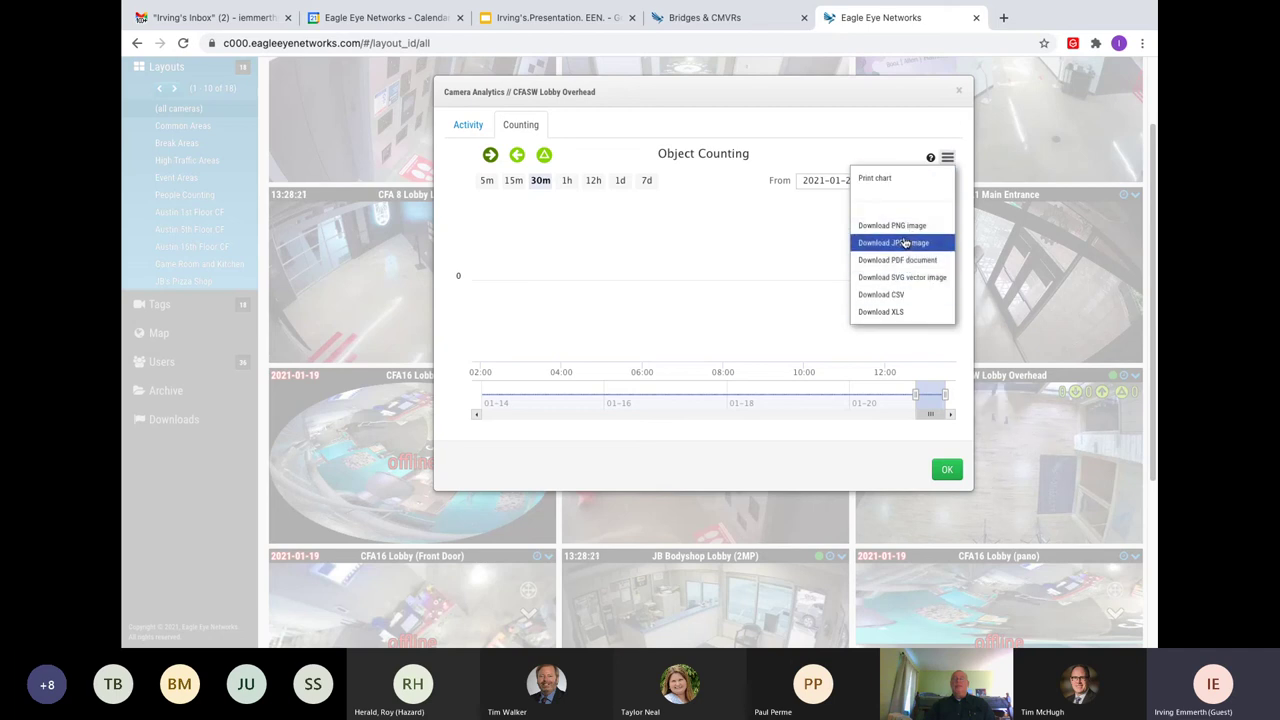
Close the analytics, view the Break Areas layout, then open the camera Map.
left_click(959, 92)
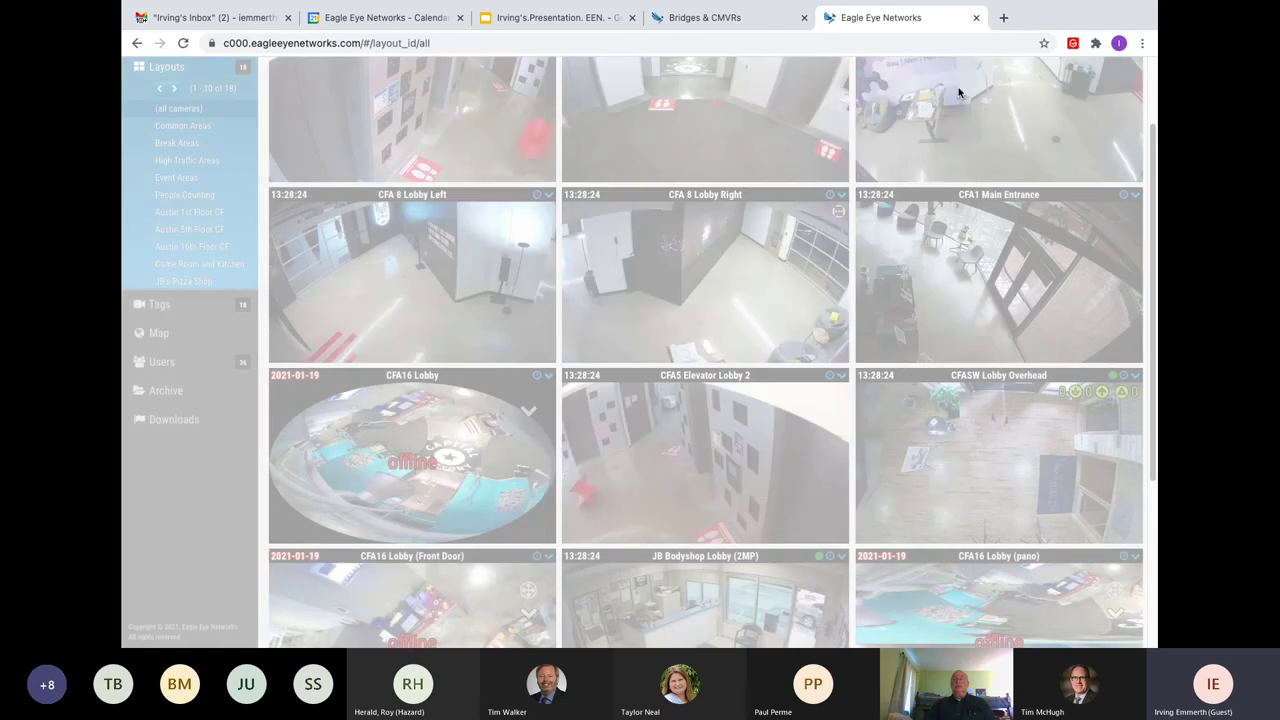
scroll(220, 118, "up", 2)
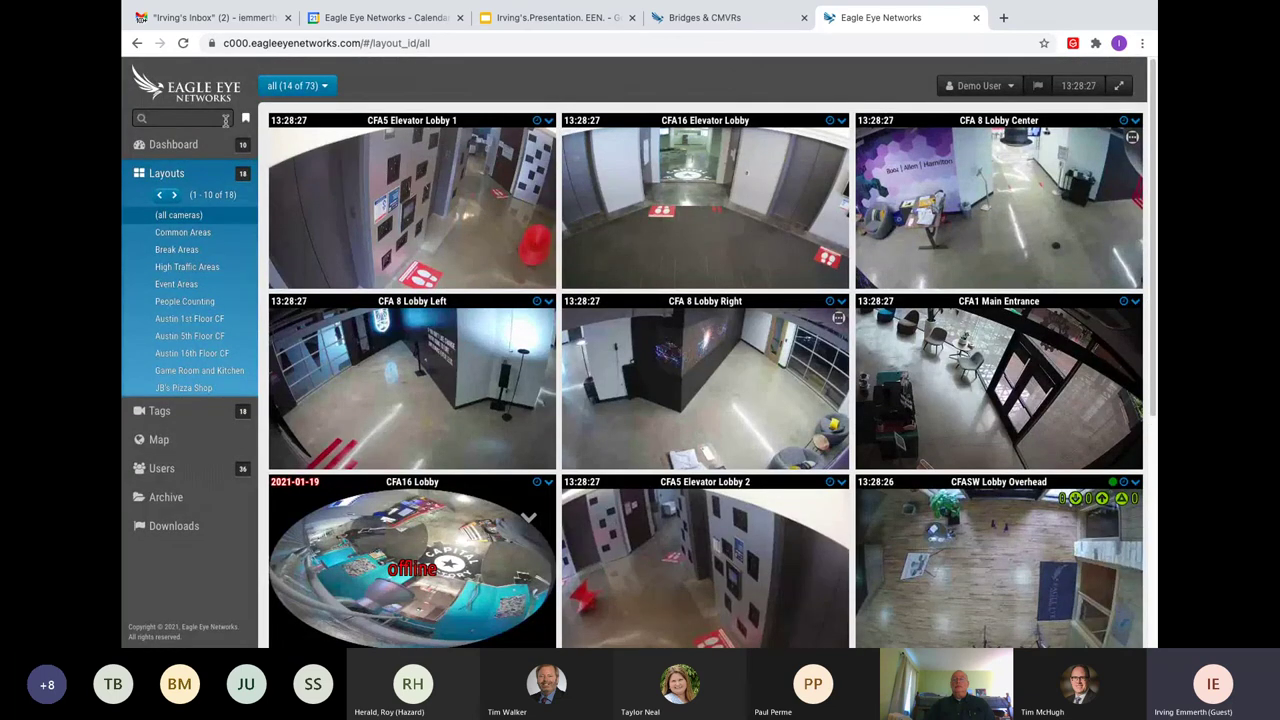
left_click(190, 252)
scroll(190, 293, "down", 1)
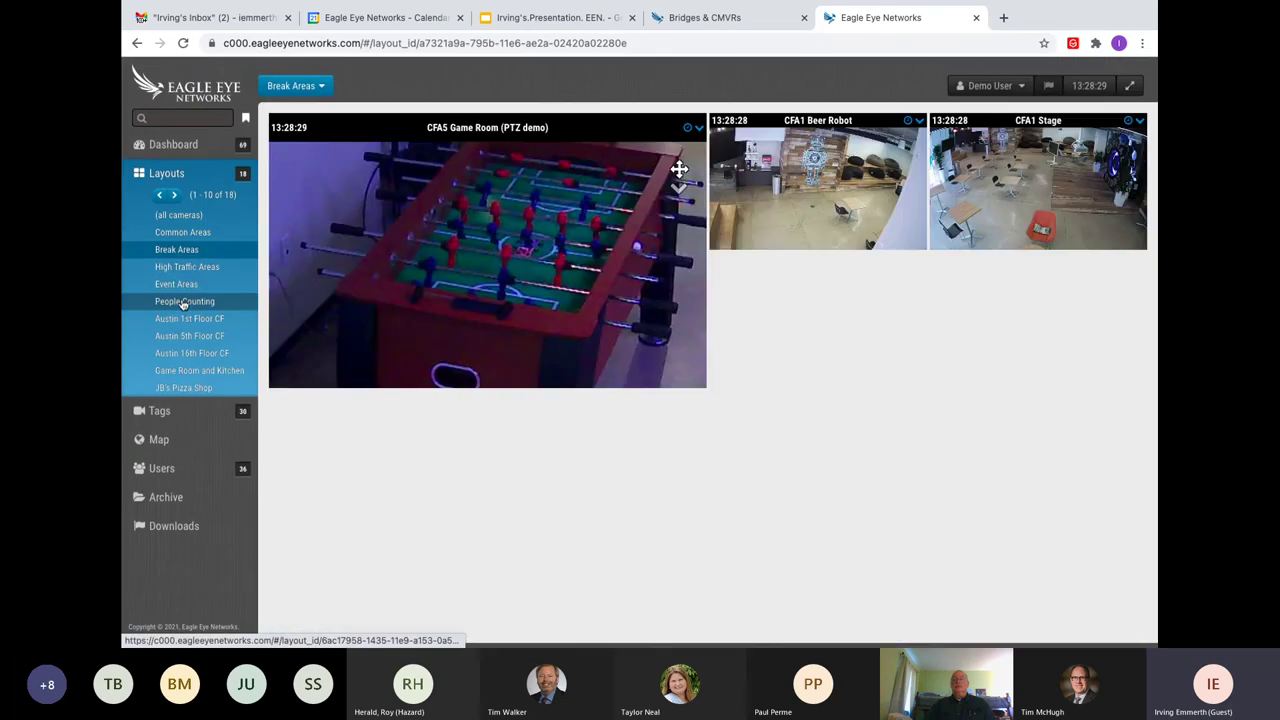
left_click(163, 440)
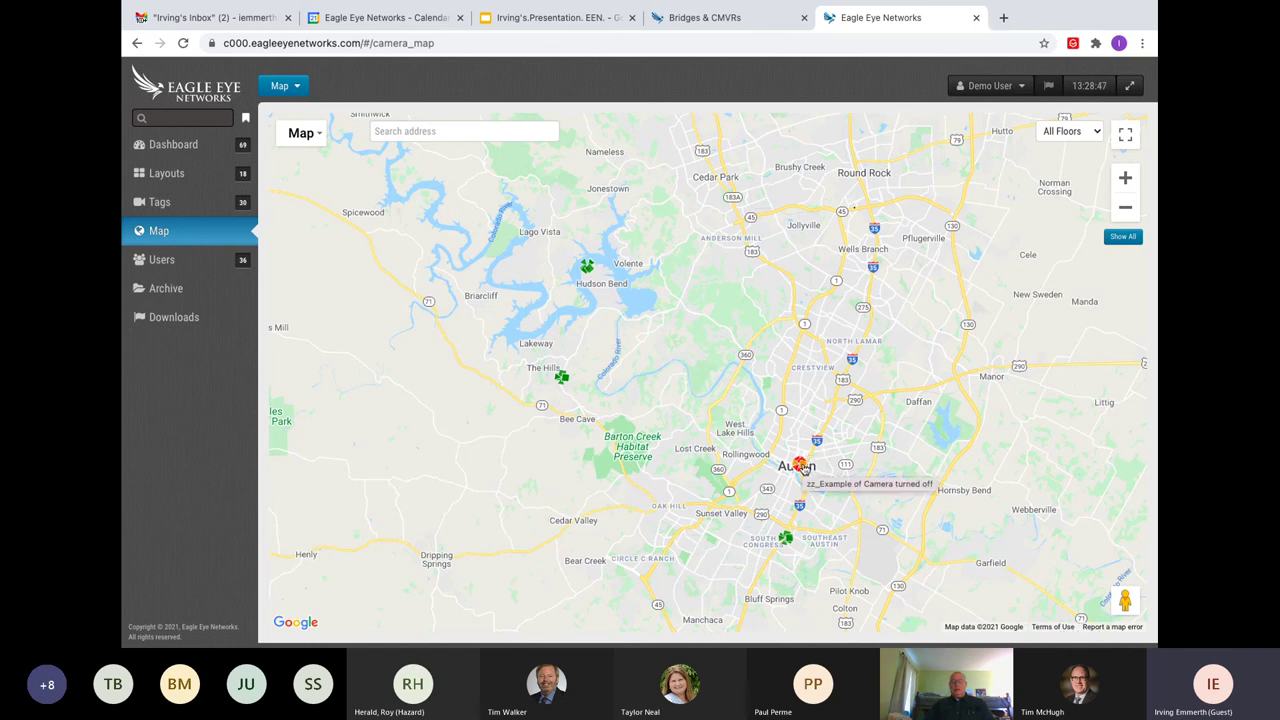
Show all Floor 16 cameras on the map with Satellite imagery.
left_click(1090, 131)
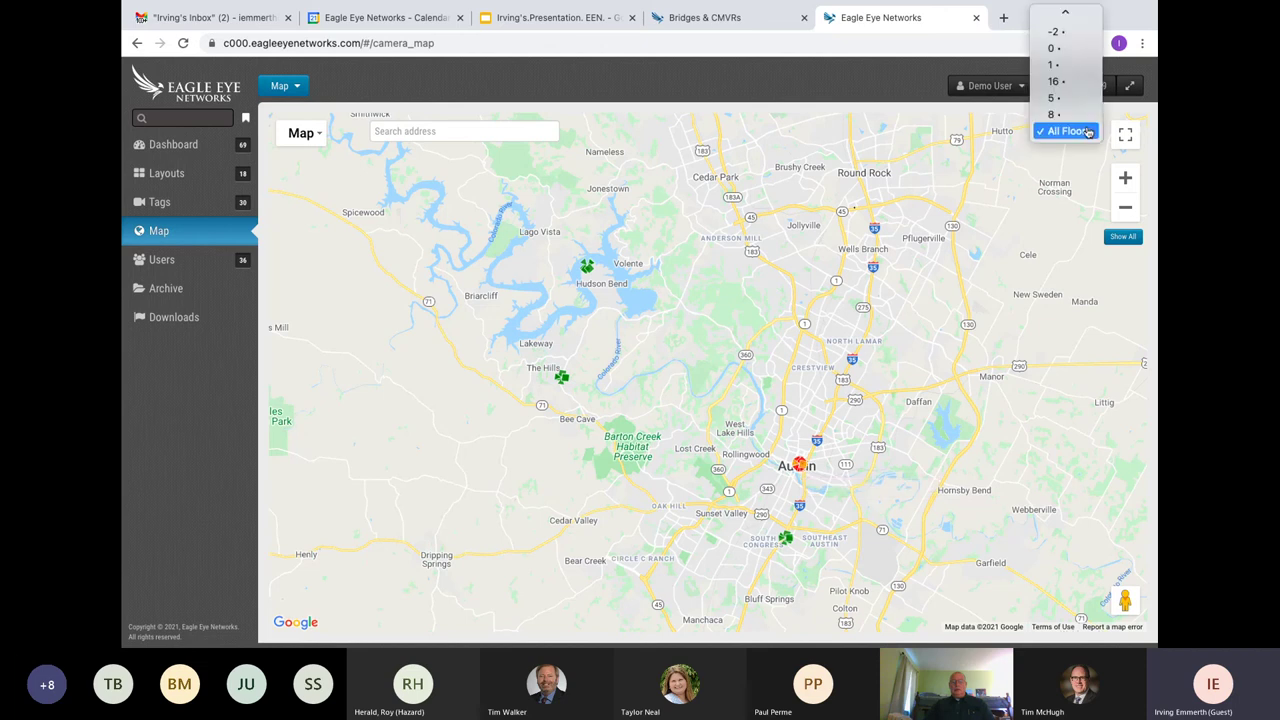
left_click(1058, 81)
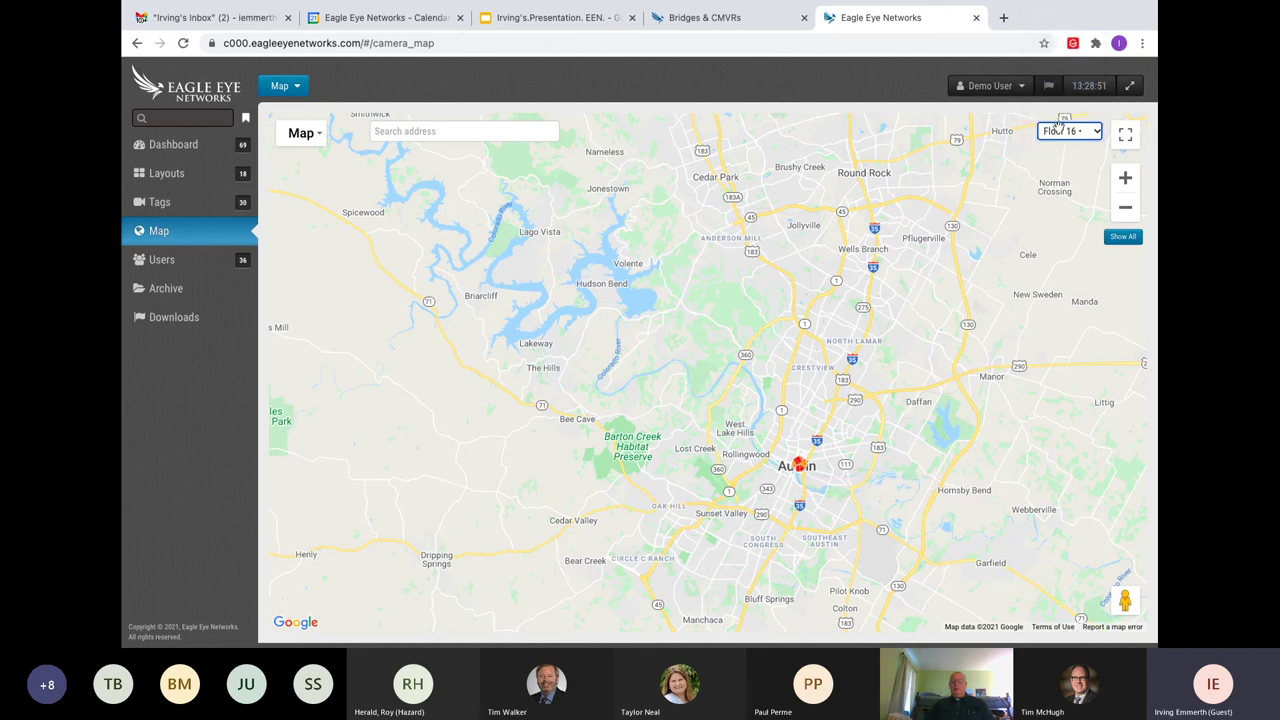
left_click(1123, 236)
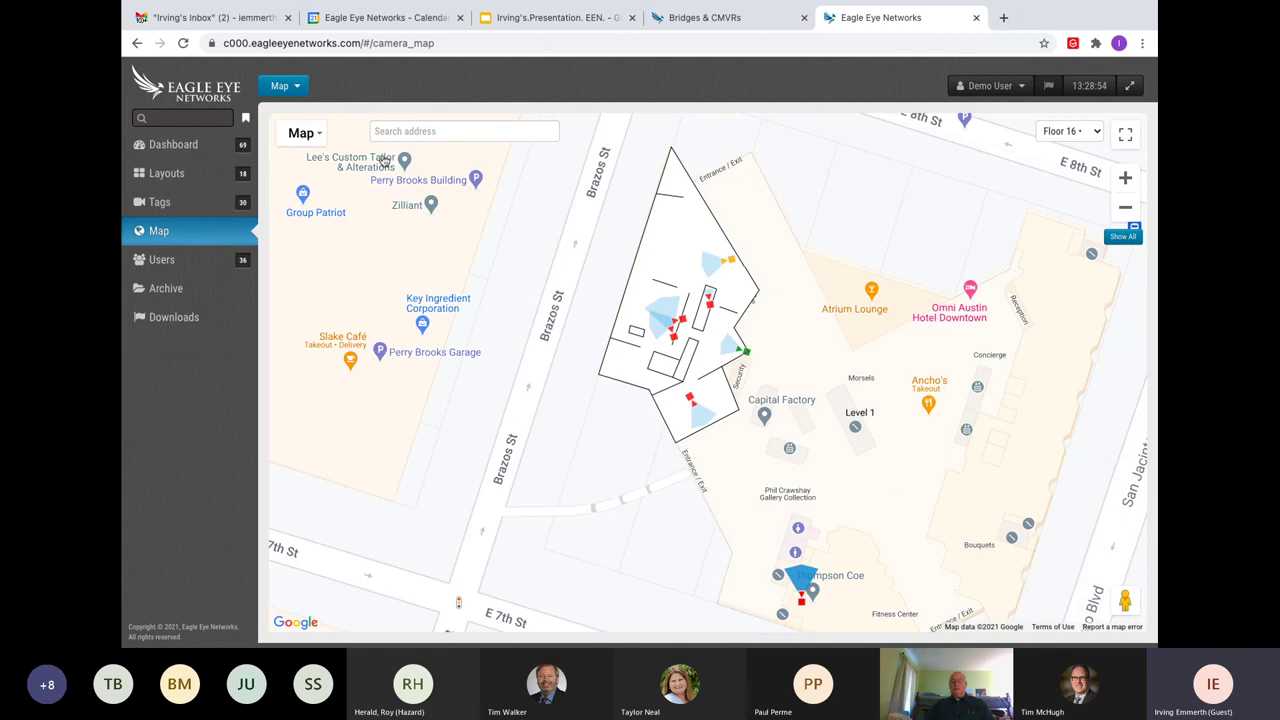
left_click(303, 133)
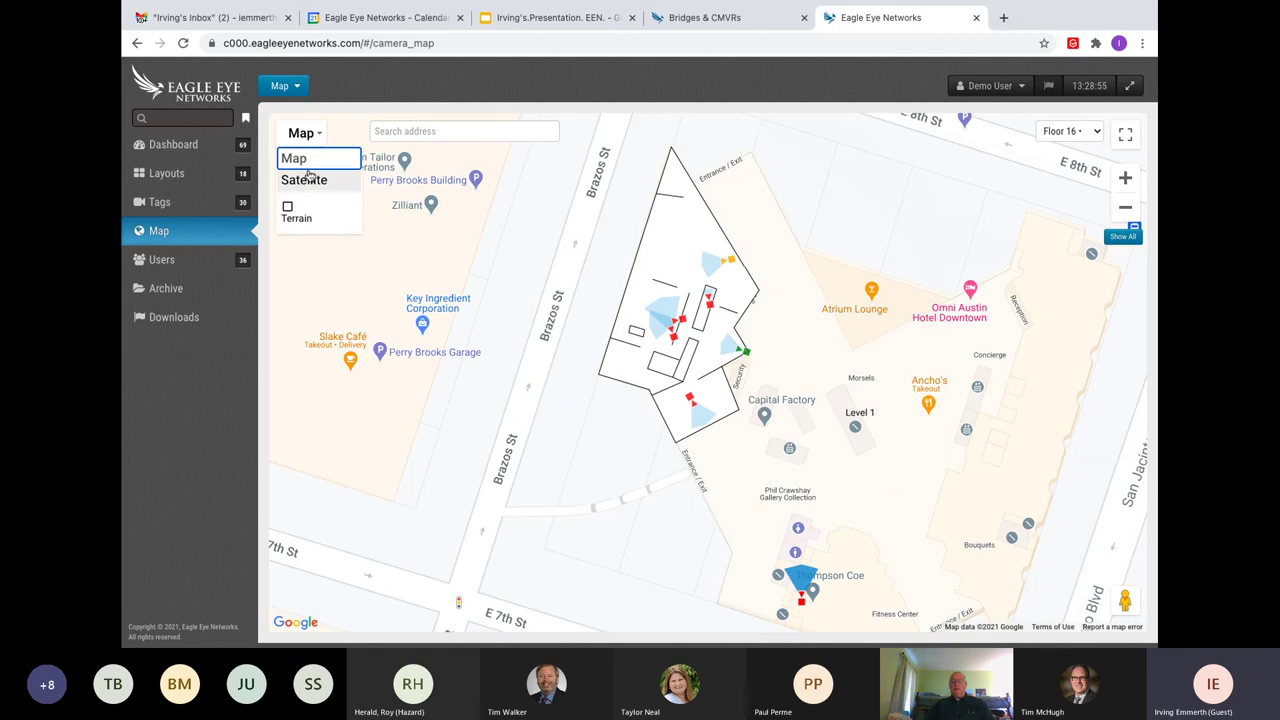
left_click(313, 180)
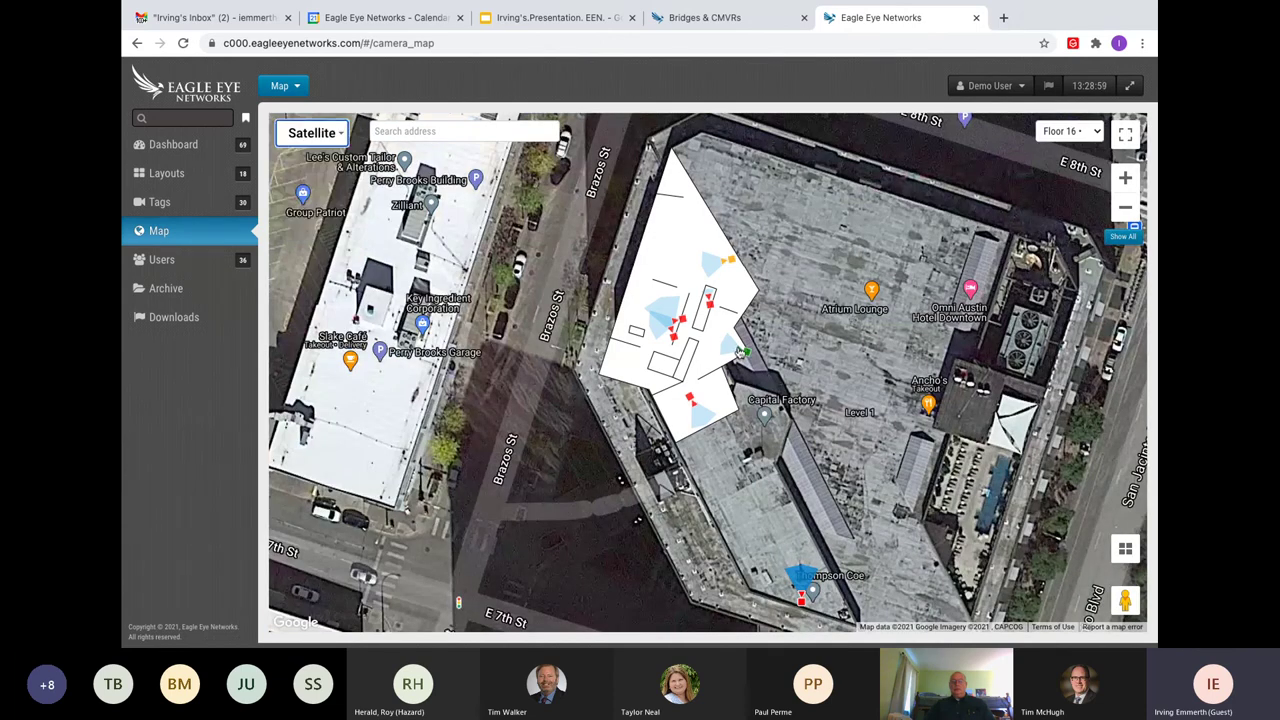
Preview the CFA16 Elevator Lobby camera and open its recorded history via Search.
left_click(739, 351)
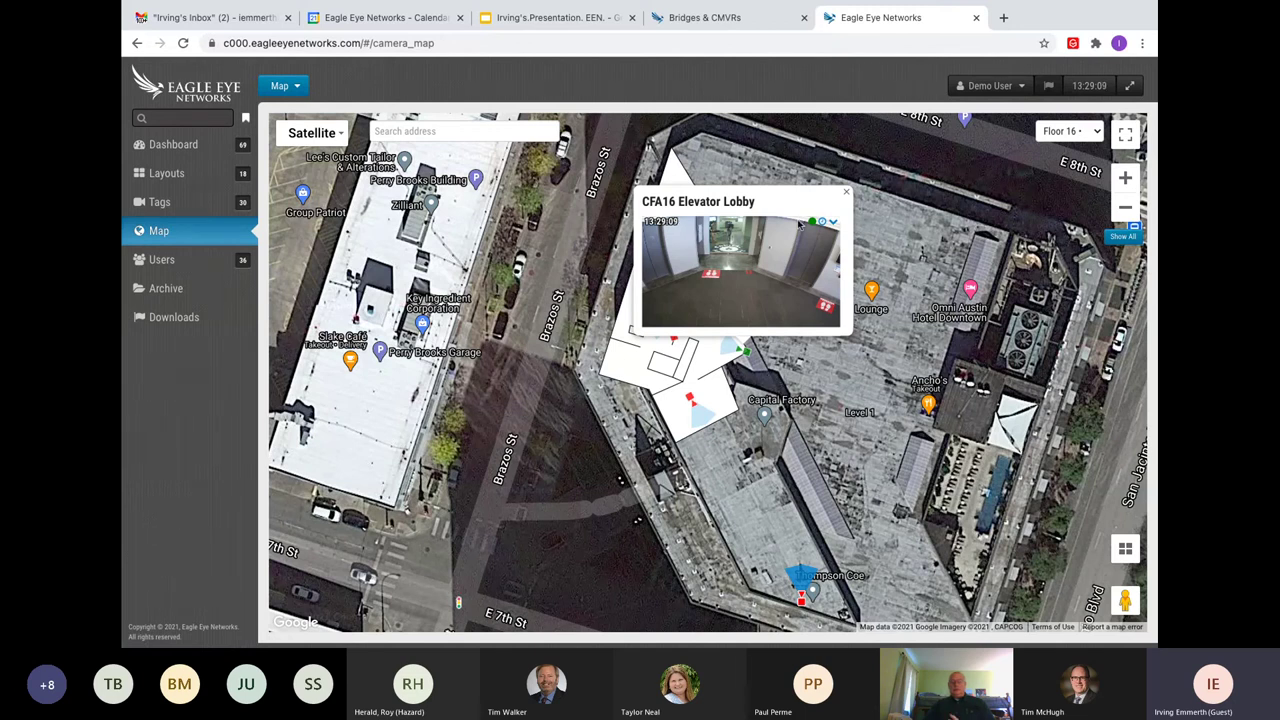
left_click(836, 225)
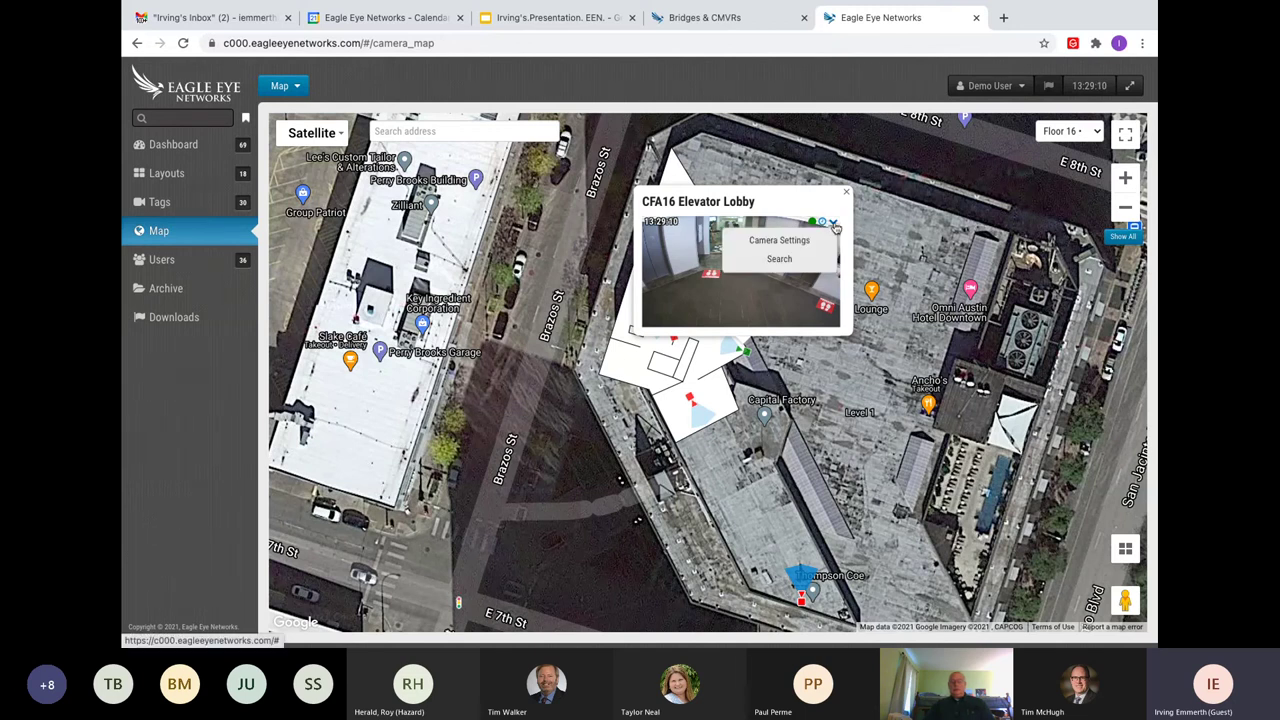
left_click(795, 260)
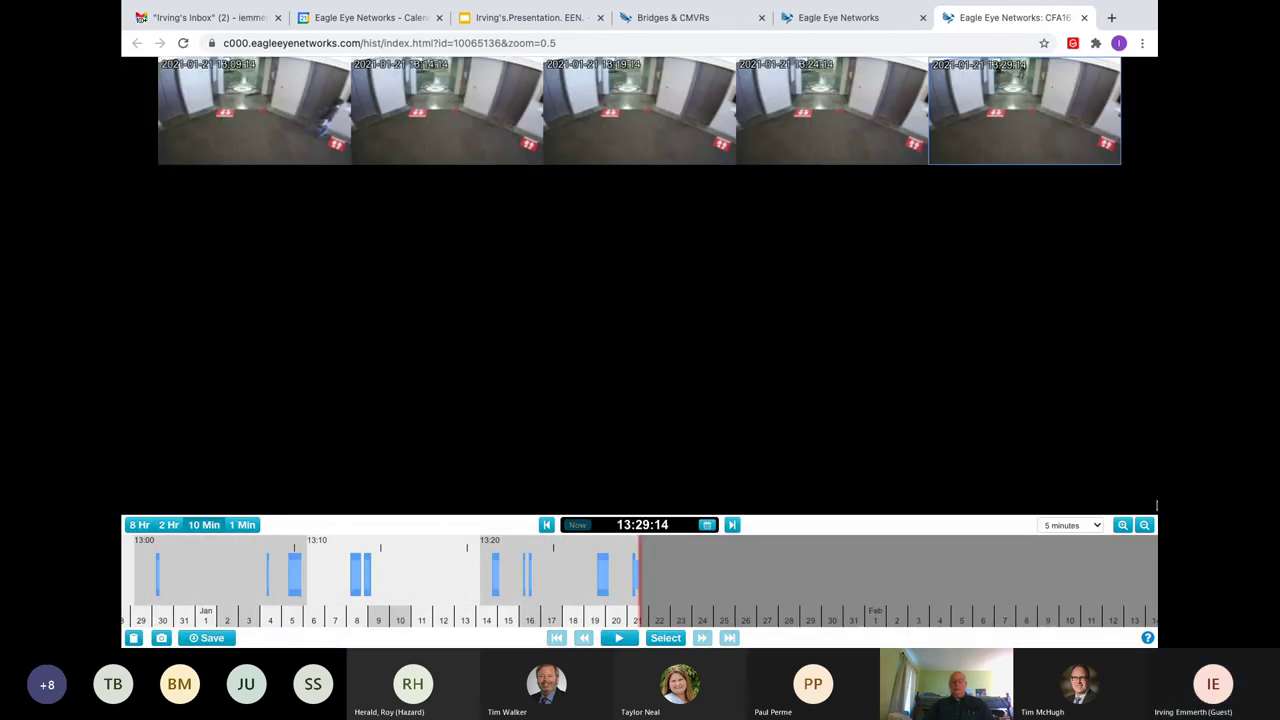
Display the history as key images on a 2-hour timeline scale.
left_click(1071, 527)
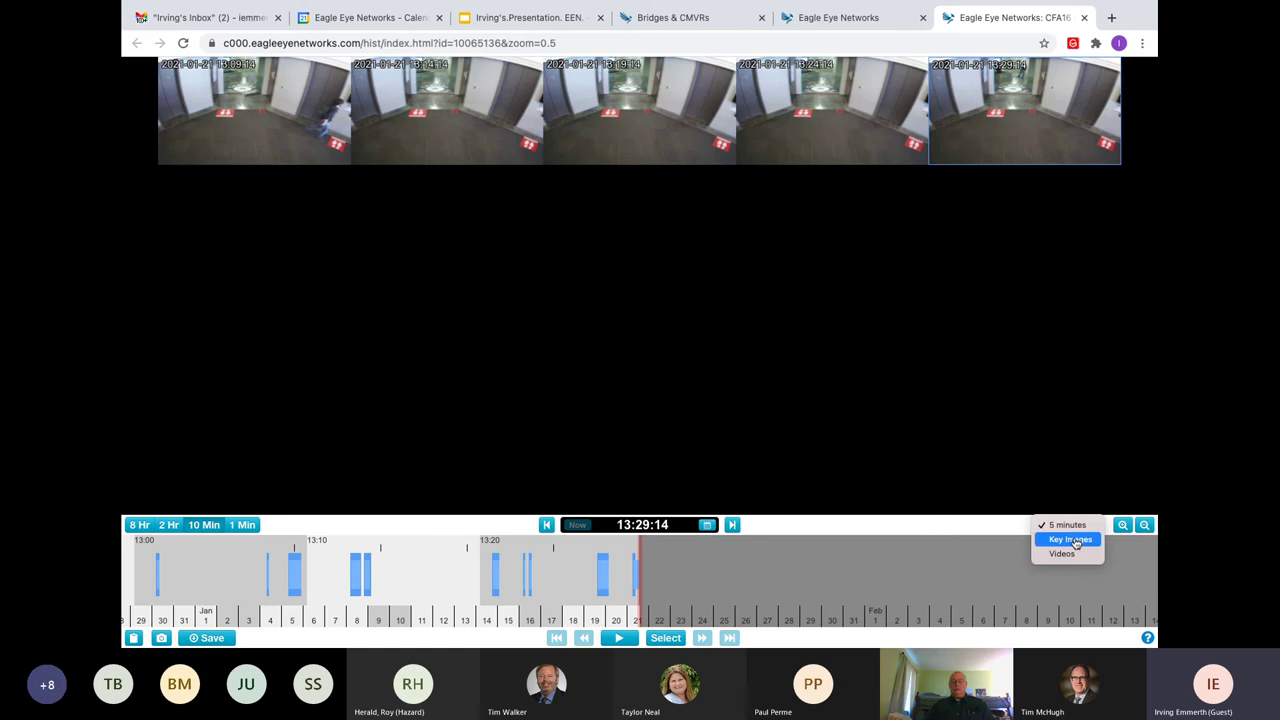
left_click(1073, 541)
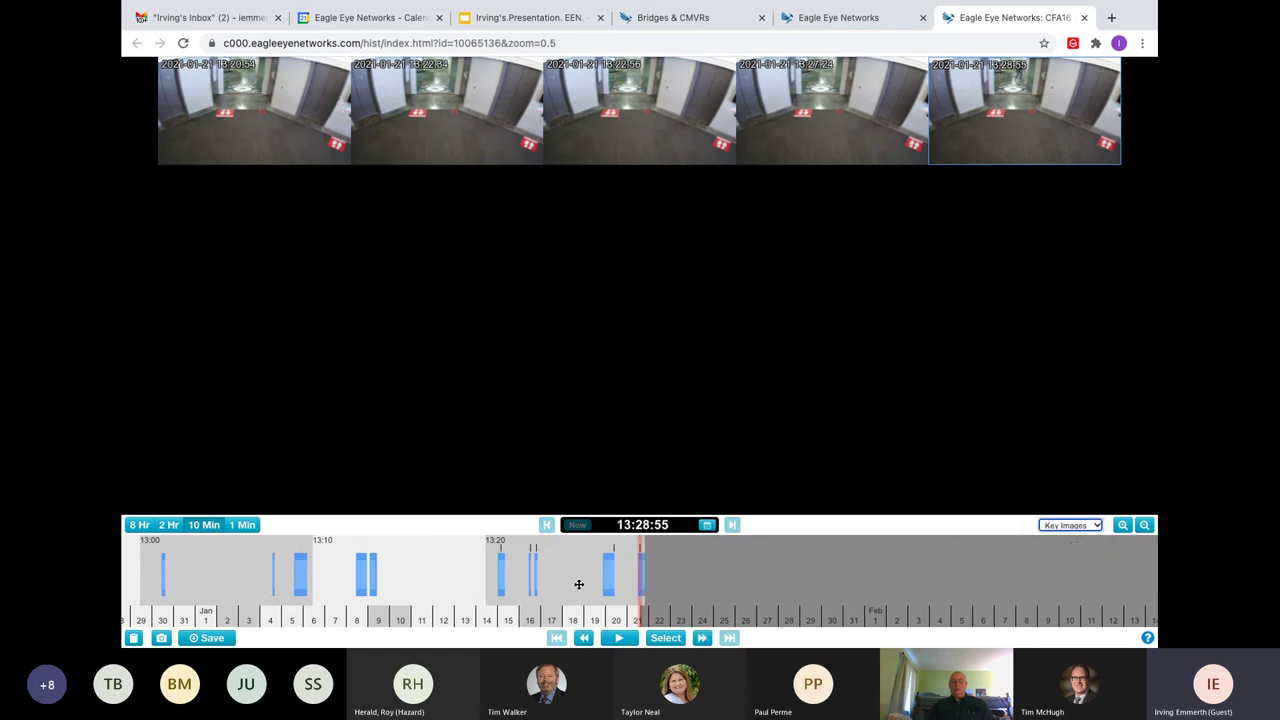
left_click(168, 526)
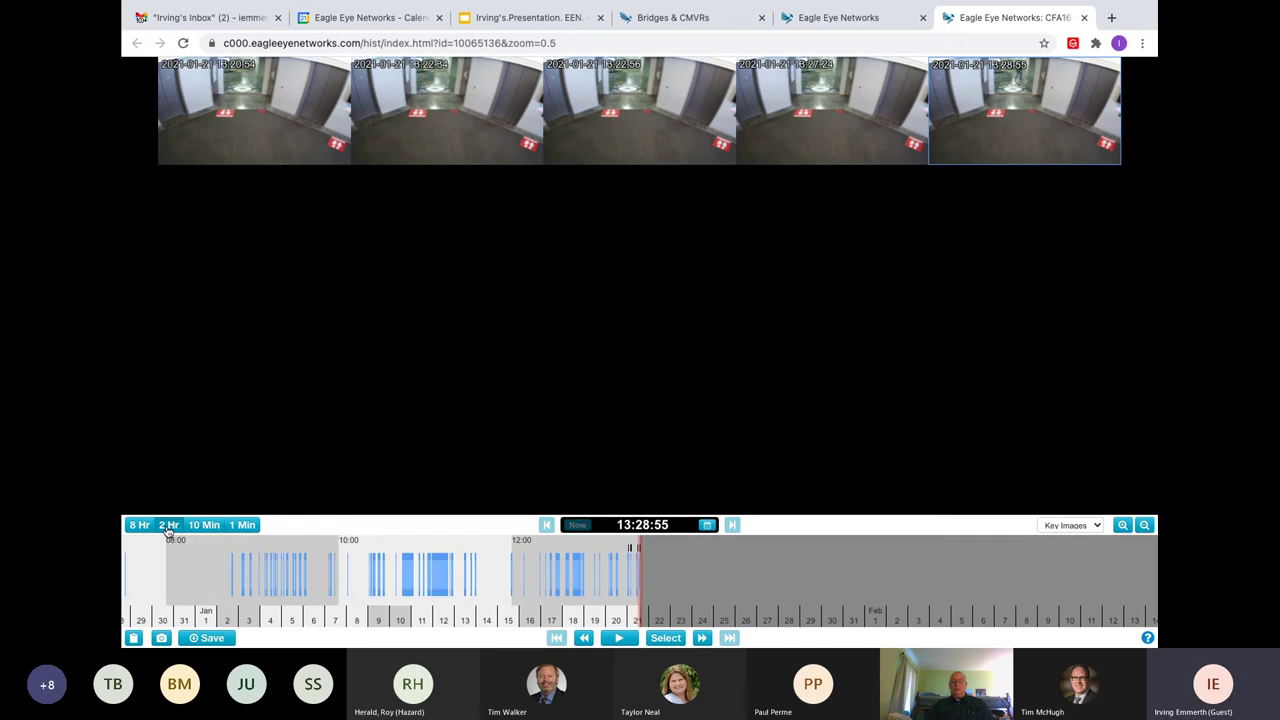
left_click(1078, 530)
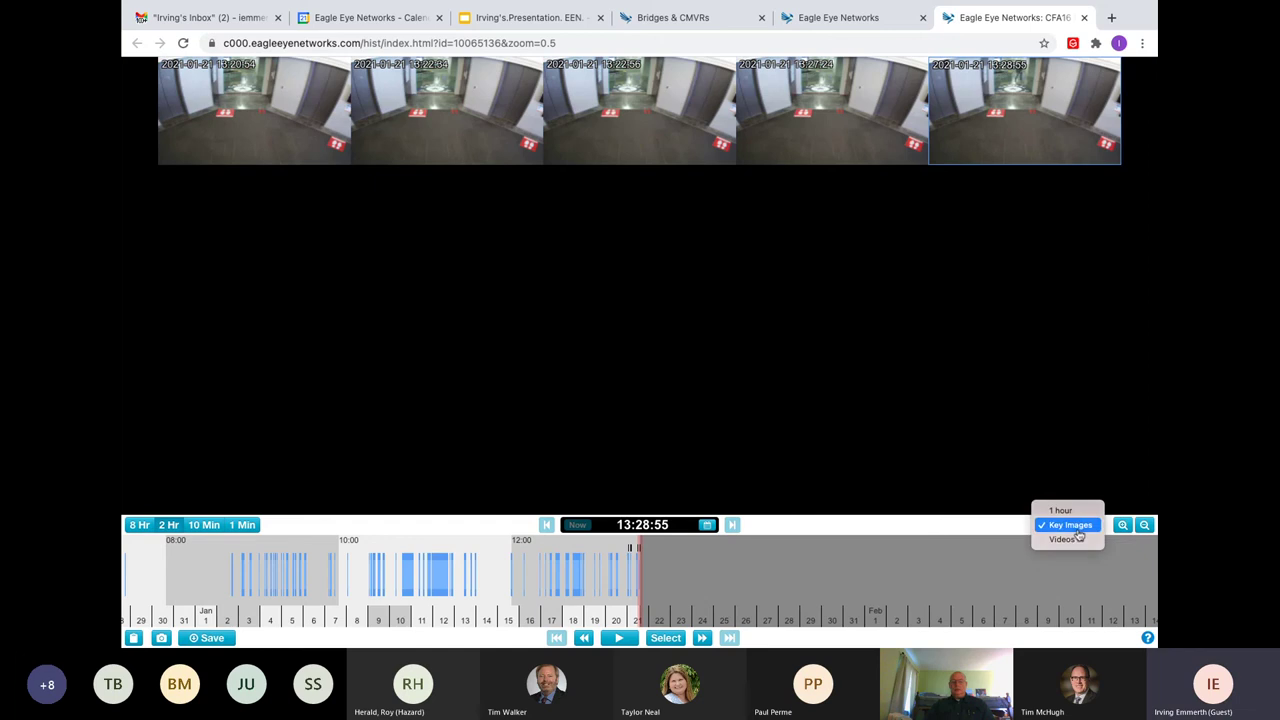
left_click(1070, 526)
Rewind the timeline about two hours to the 11:10:54 key image.
left_click_drag(514, 583, 581, 576)
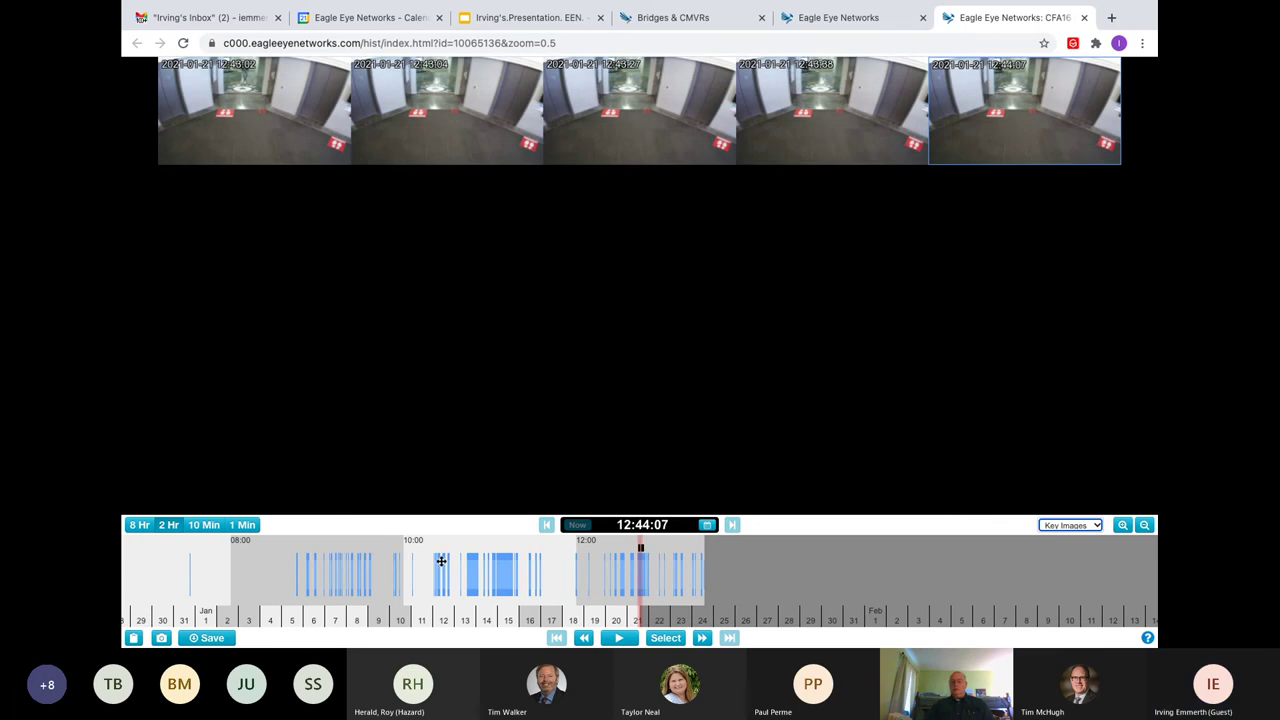
left_click_drag(457, 560, 576, 584)
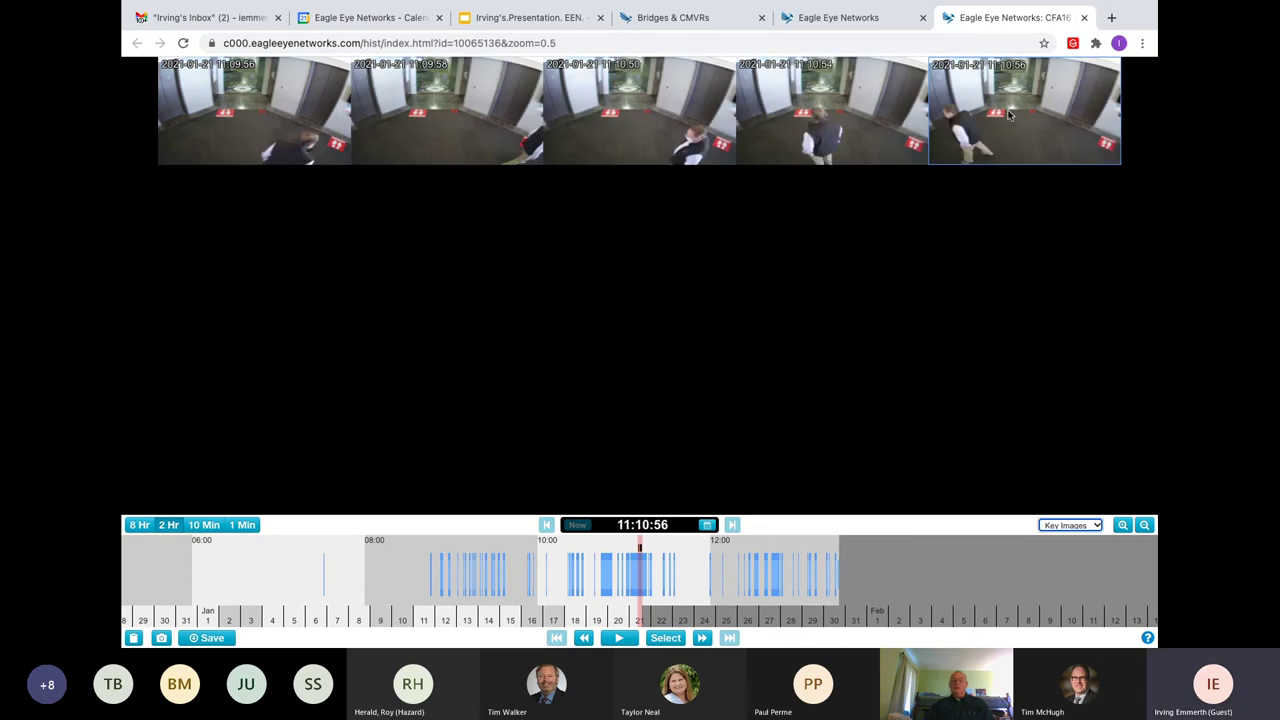
left_click(812, 128)
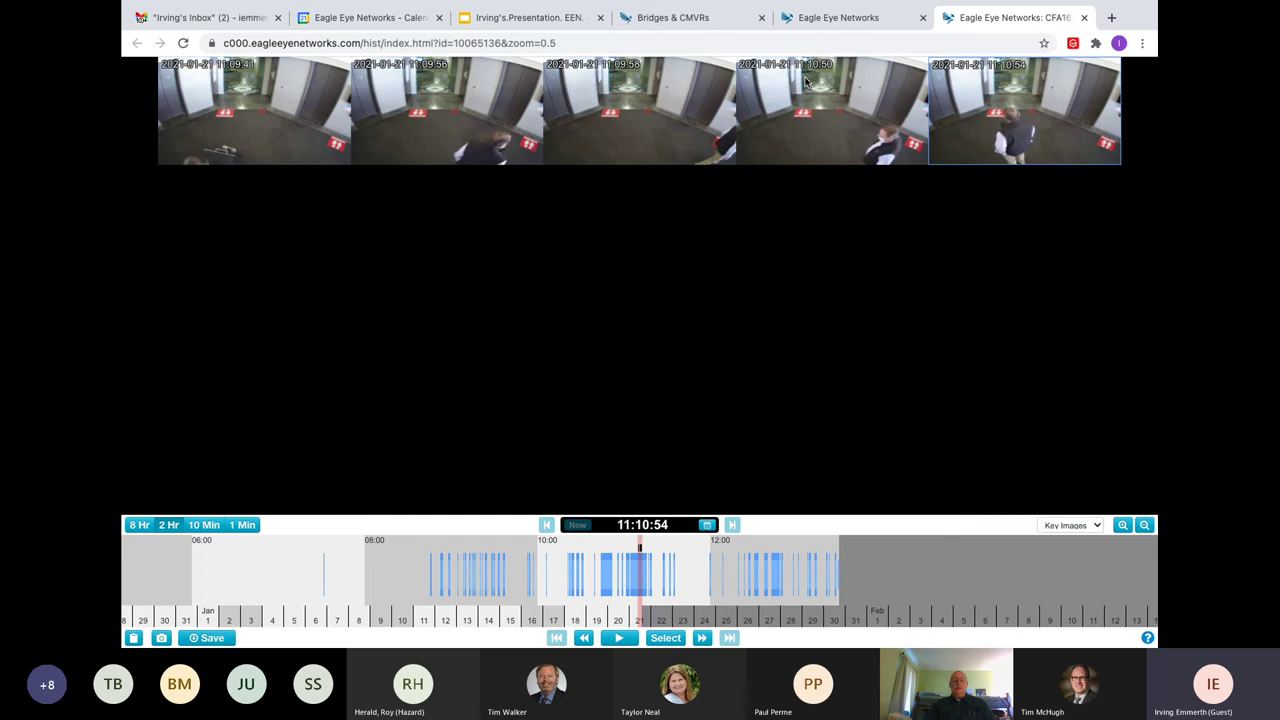
Play the elevator lobby recording from 11:10:54, then go back to the Eagle Eye Networks map tab.
left_click(620, 638)
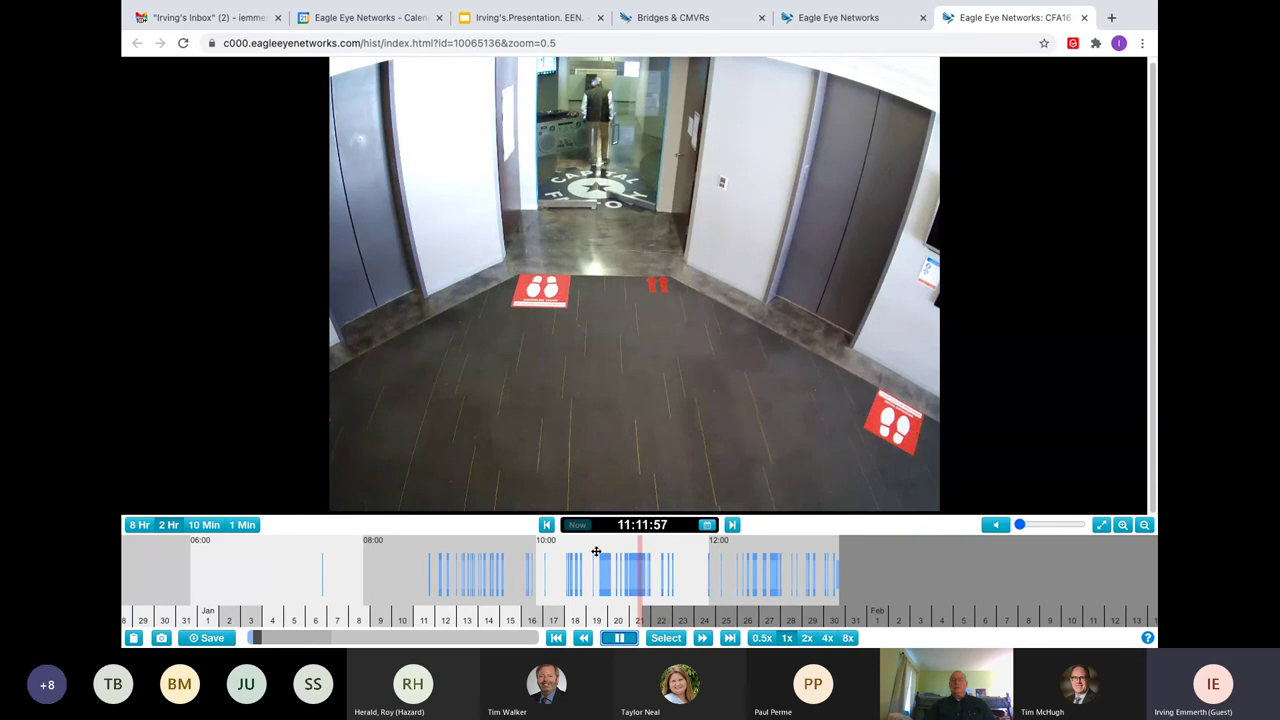
left_click(886, 19)
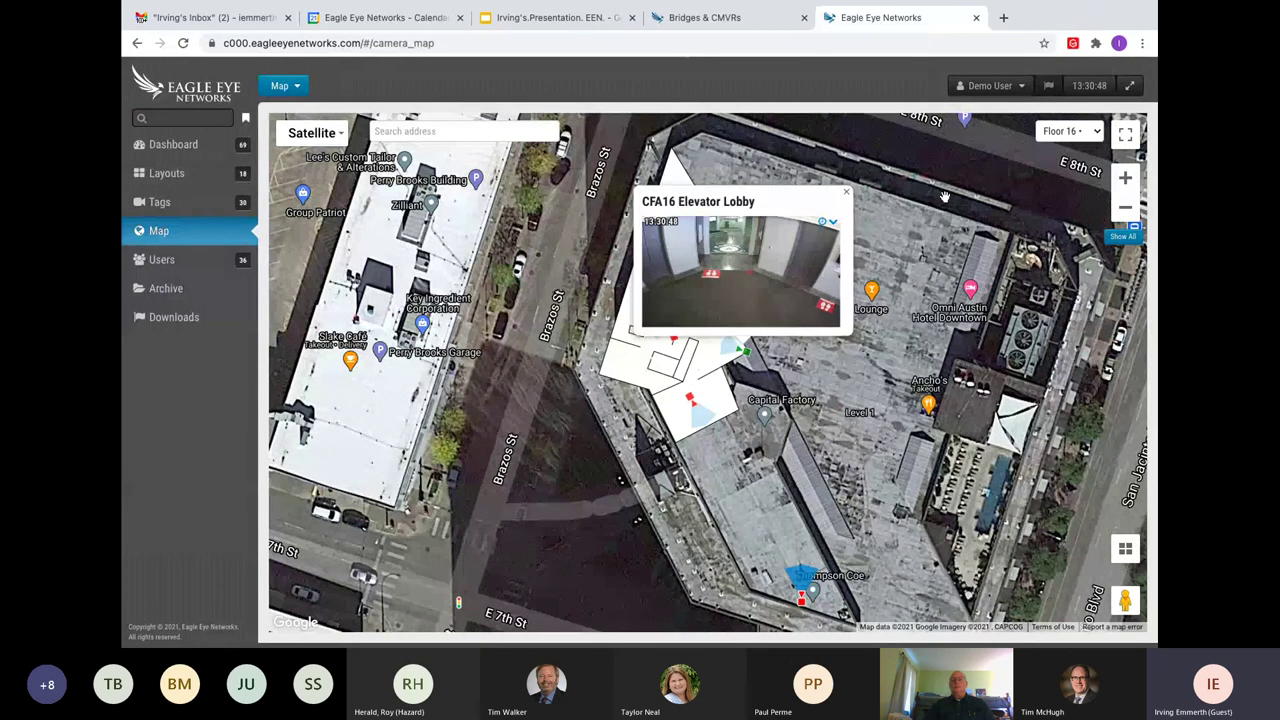
Filter all cameras with the search 'fish', leaving only CFA16 Lobby (1 of 73).
left_click(170, 174)
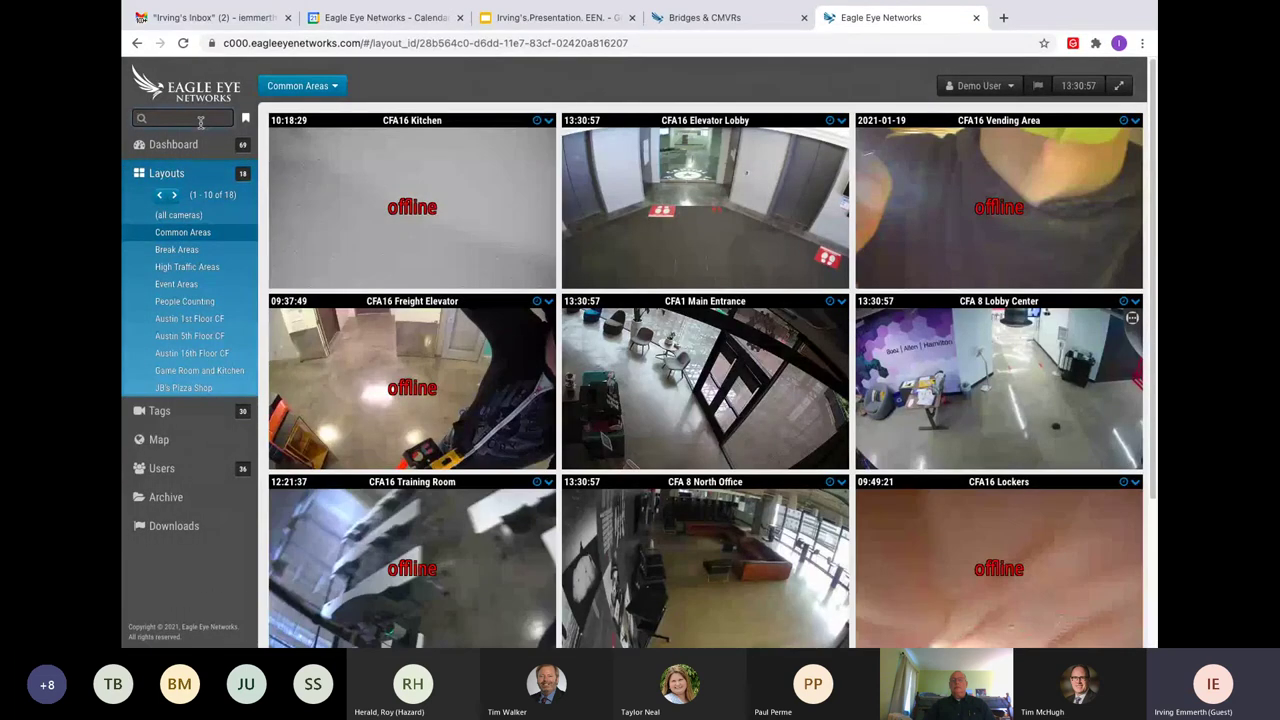
type("eye")
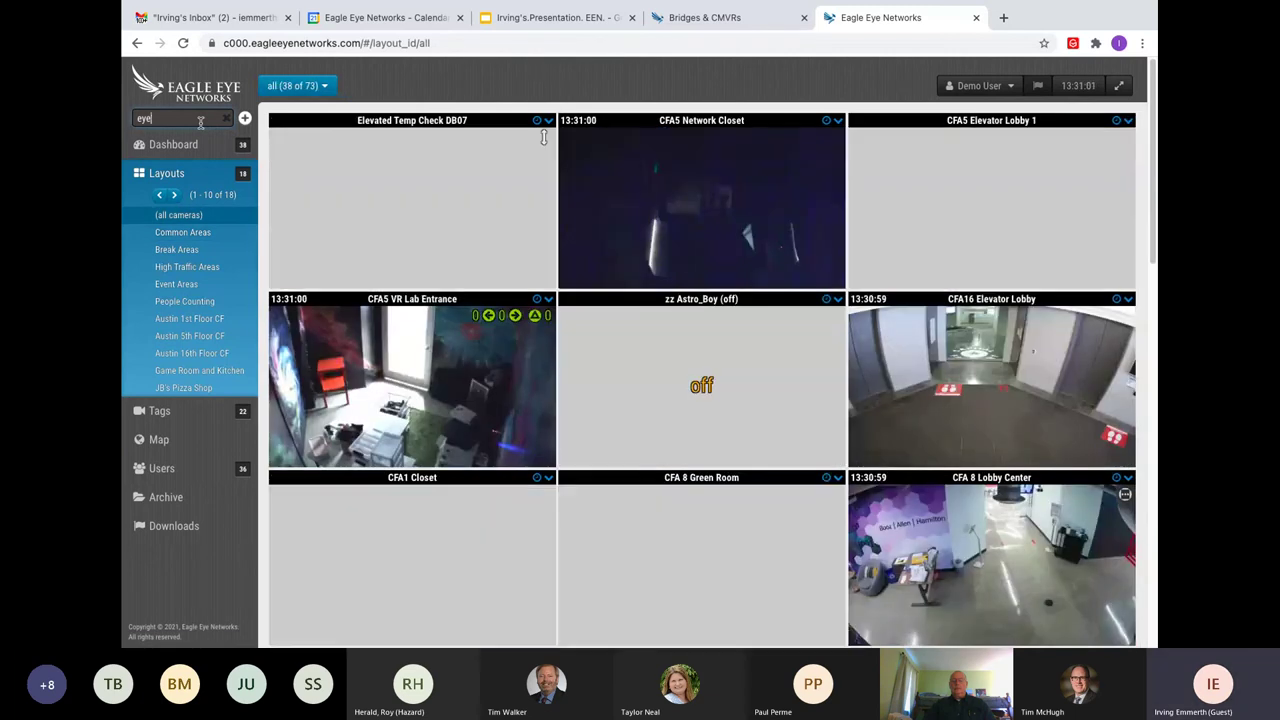
key("BackSpace")
key("BackSpace")
key("BackSpace")
type("fish")
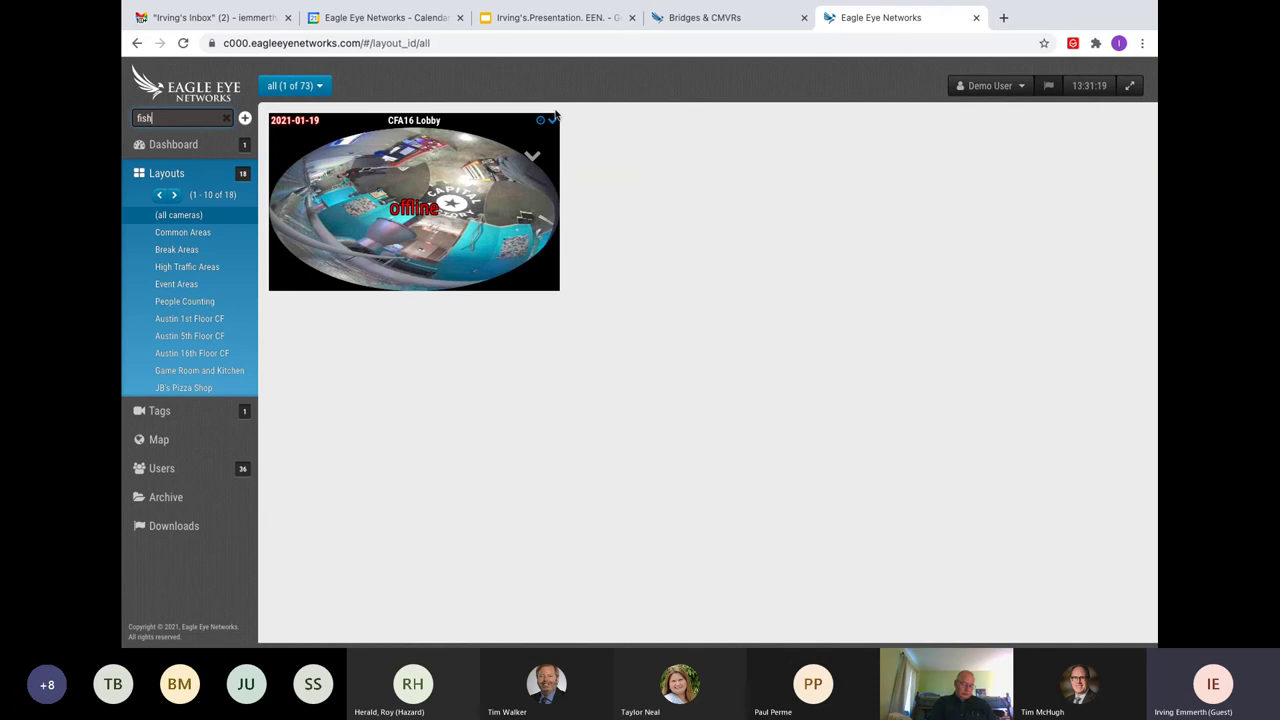
Apply the 'pano' viewport to CFA16 Lobby, clear the 'fish' search, and go to Dashboard.
left_click(533, 156)
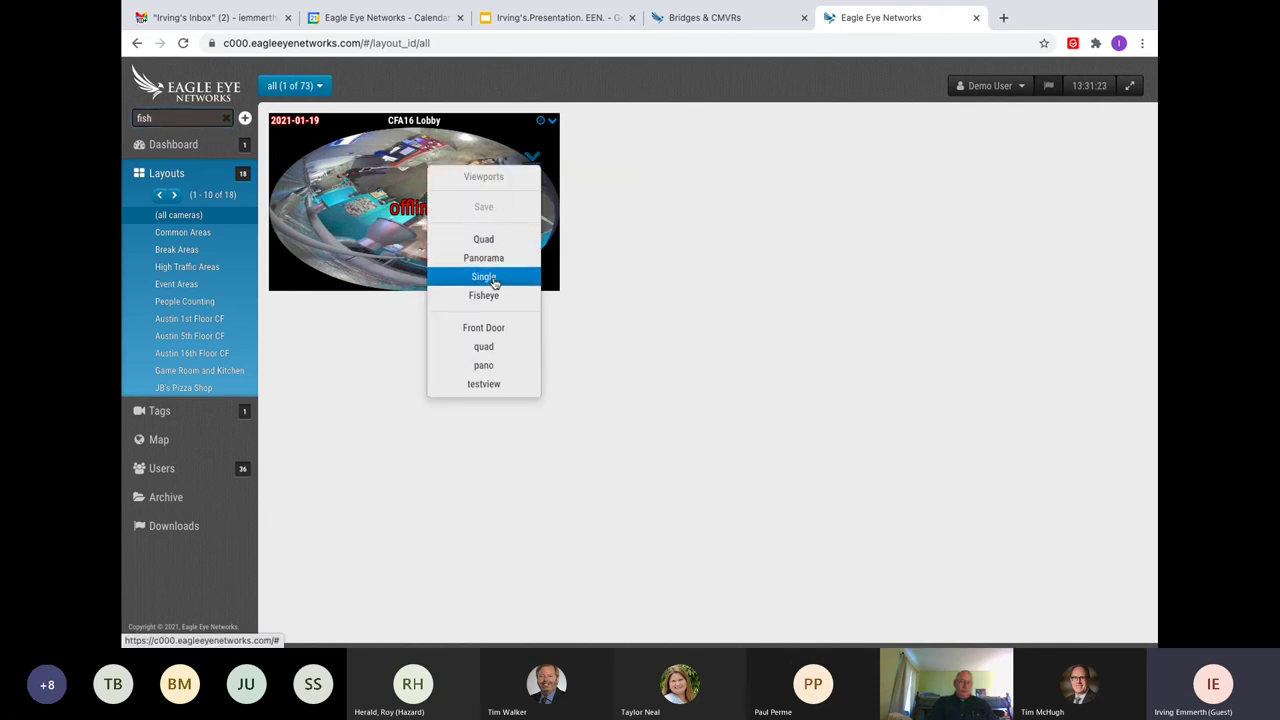
left_click(509, 366)
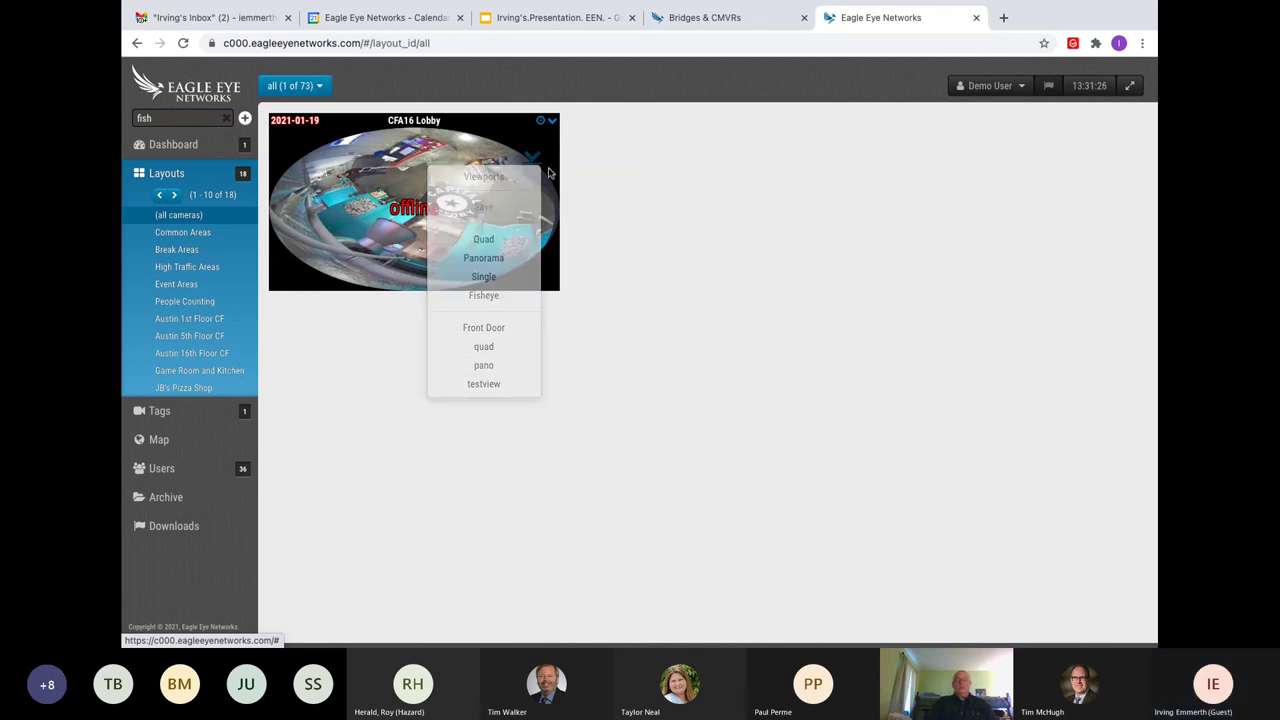
left_click(229, 117)
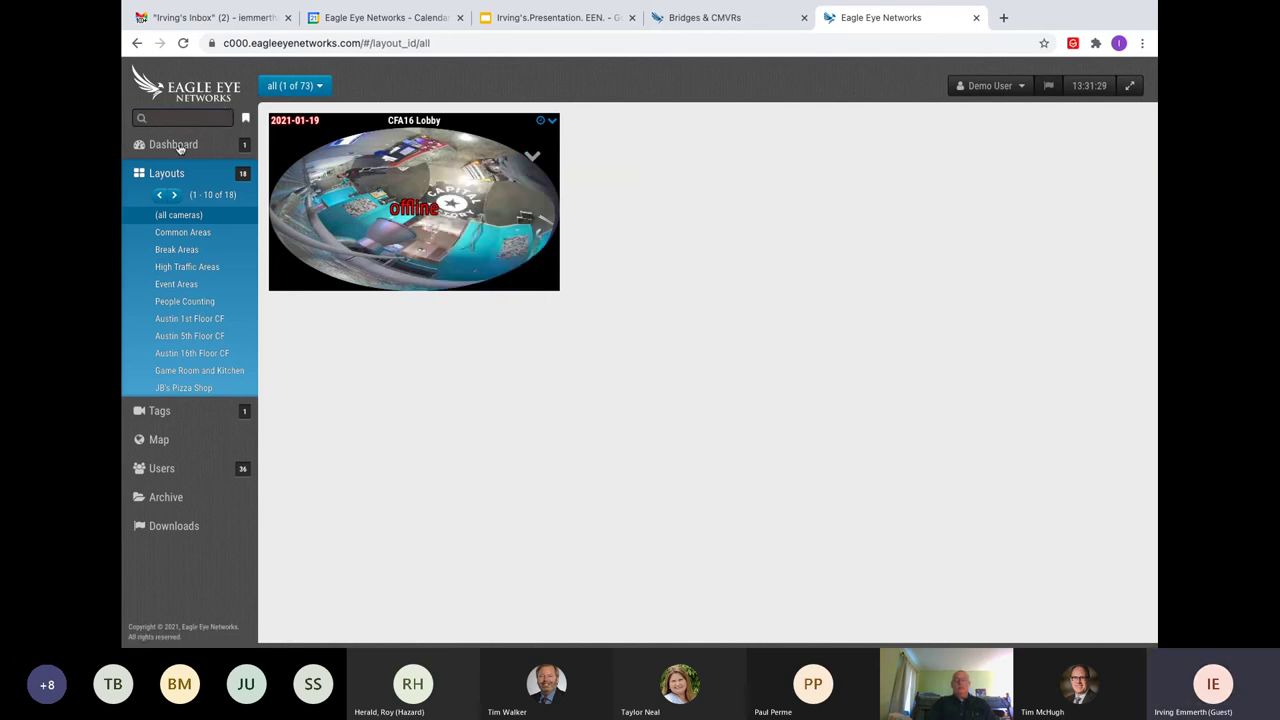
left_click(180, 149)
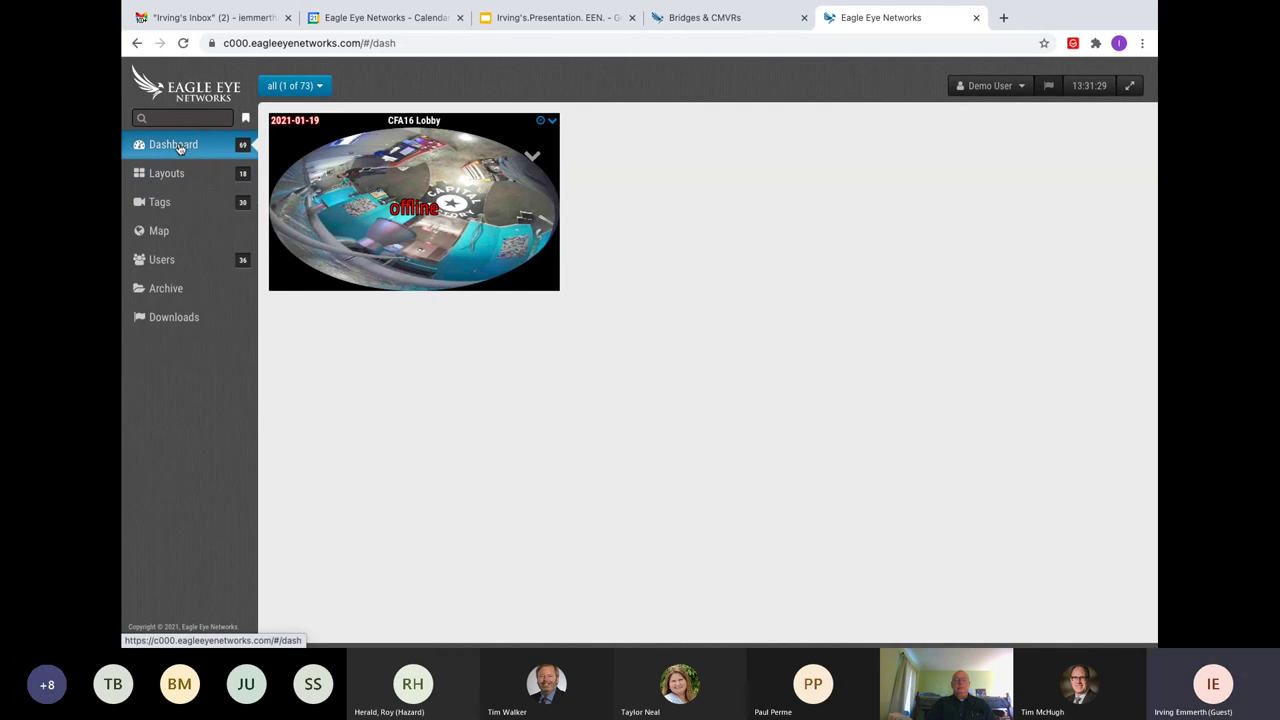
Scroll the Dashboard's Bridges / Cameras list, e.g. CFA1 Capital Factory Austin Floor 1-b's ten cameras.
scroll(630, 330, "down", 1)
scroll(630, 330, "down", 3)
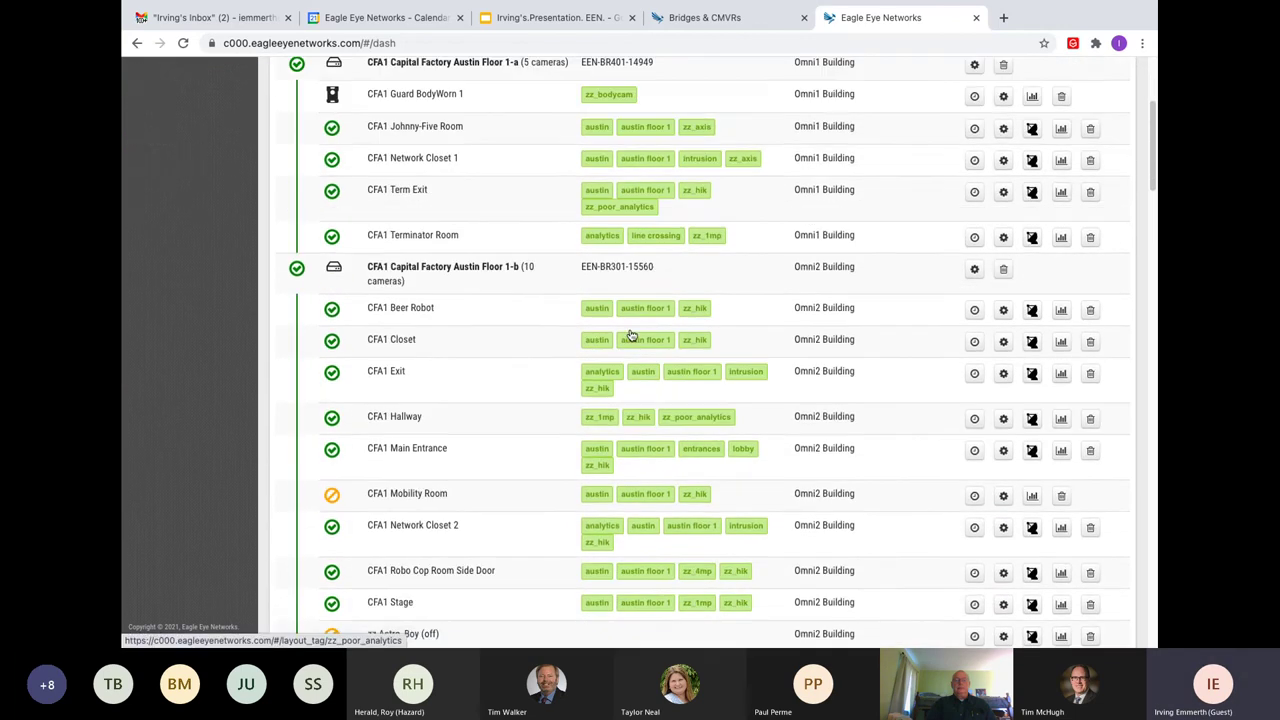
scroll(630, 332, "up", 4)
scroll(630, 333, "down", 1)
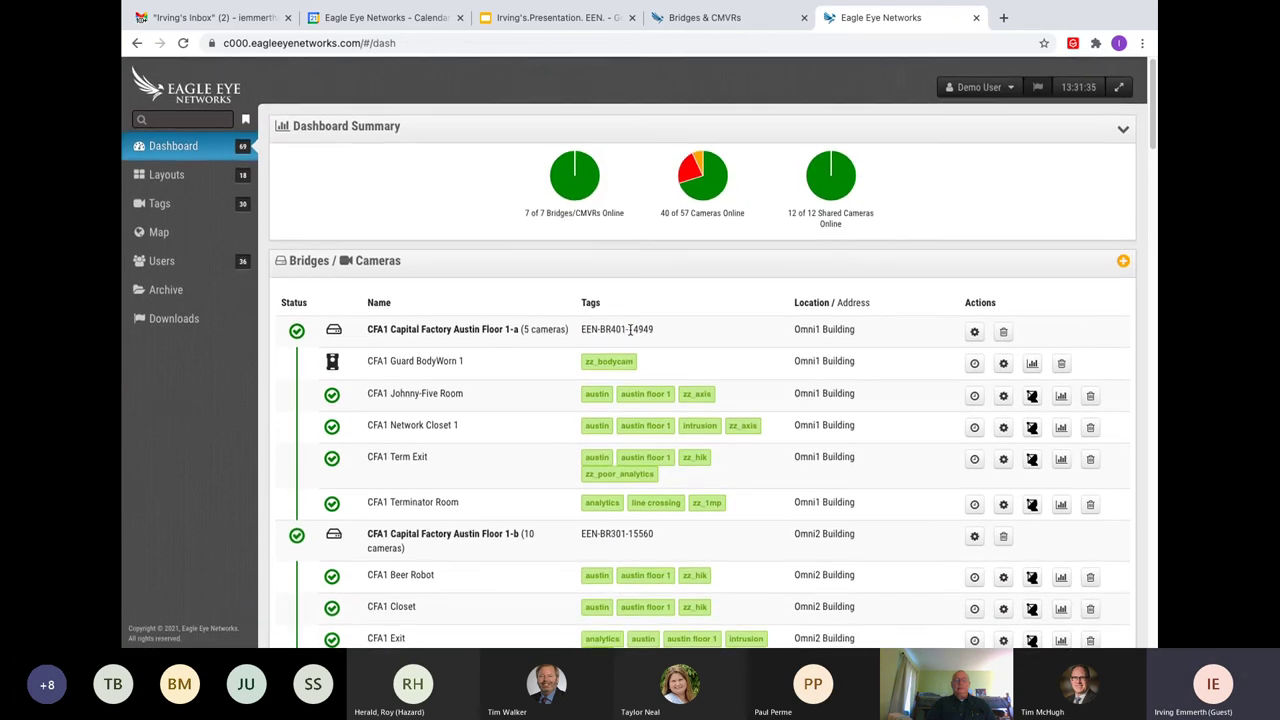
scroll(522, 525, "down", 5)
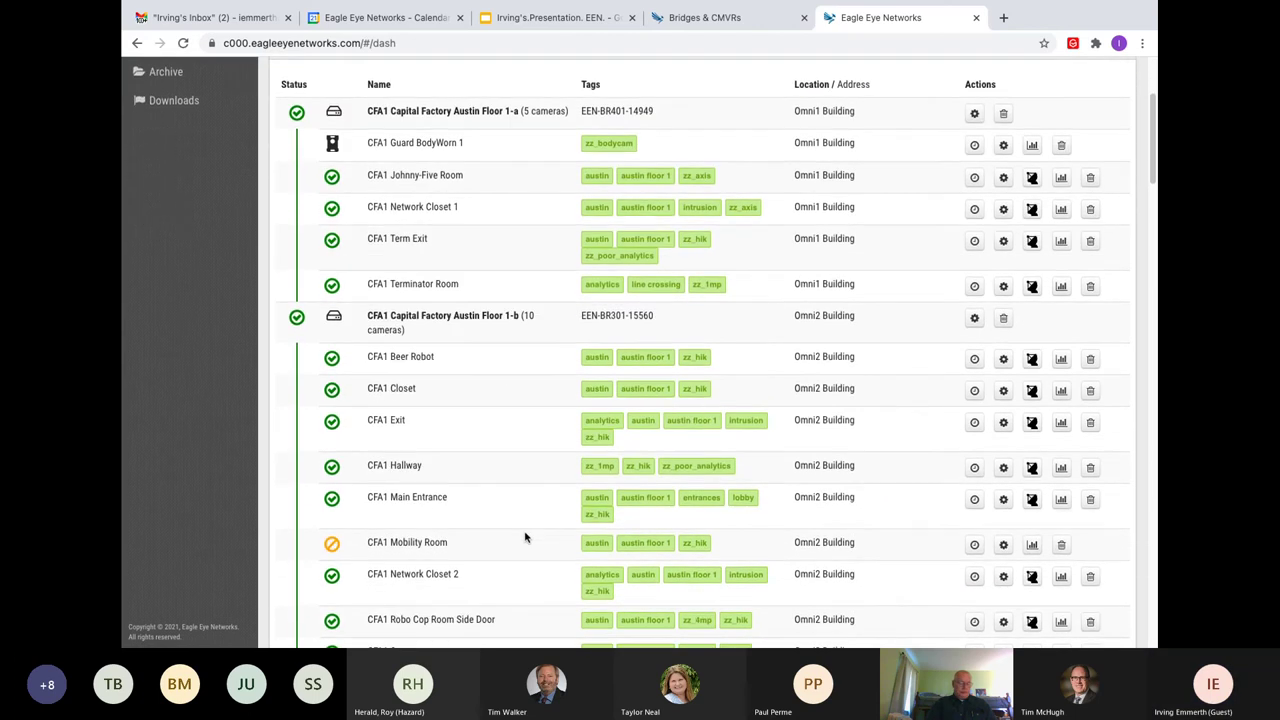
scroll(524, 533, "down", 3)
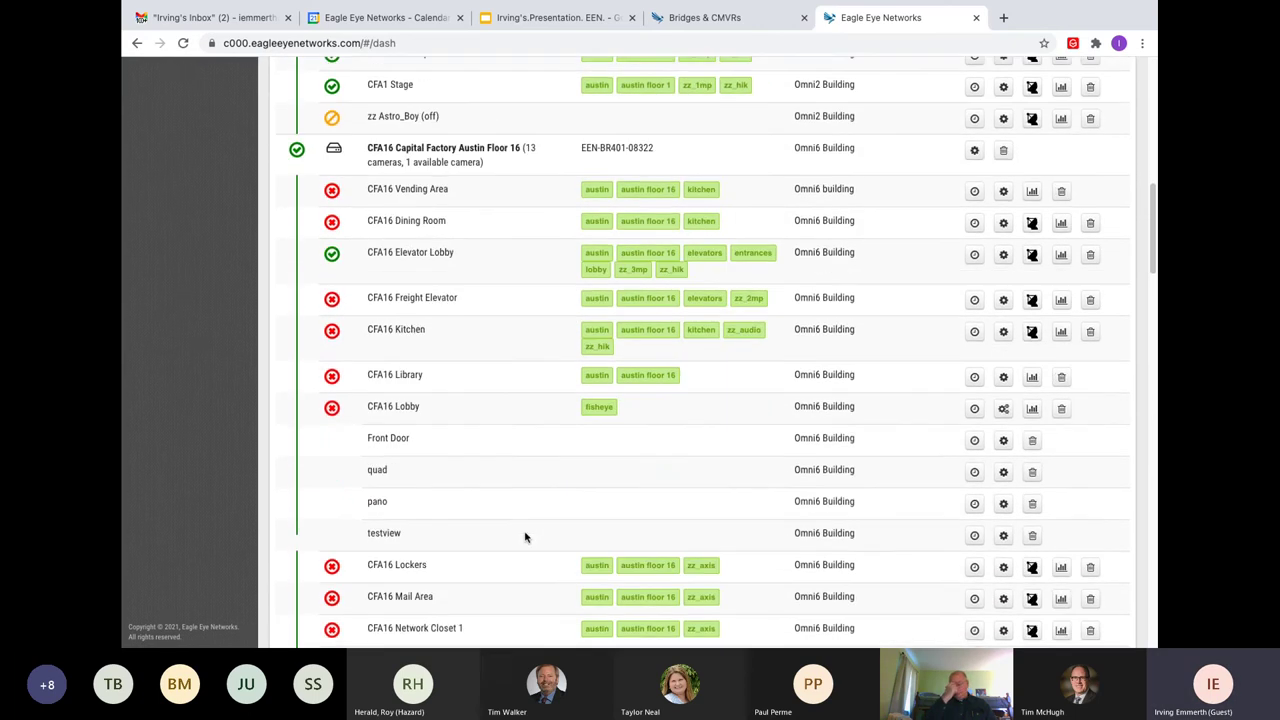
scroll(524, 535, "up", 4)
scroll(524, 537, "up", 4)
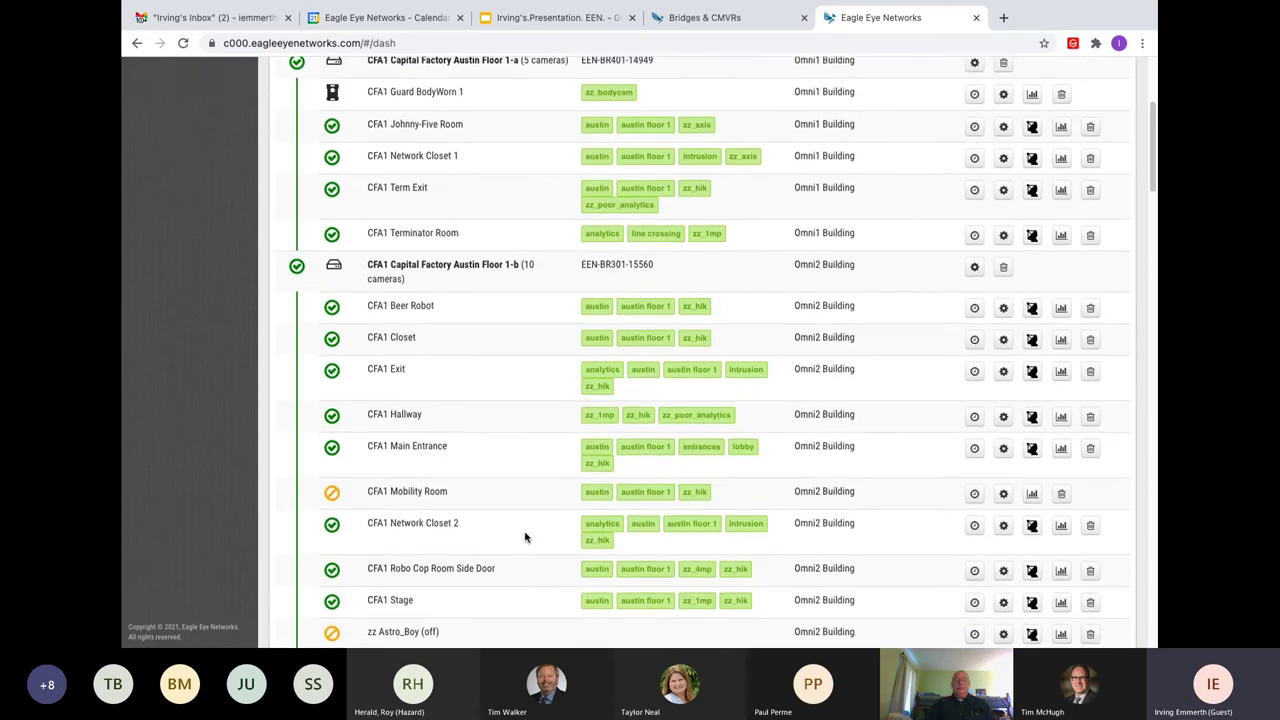
scroll(524, 537, "down", 3)
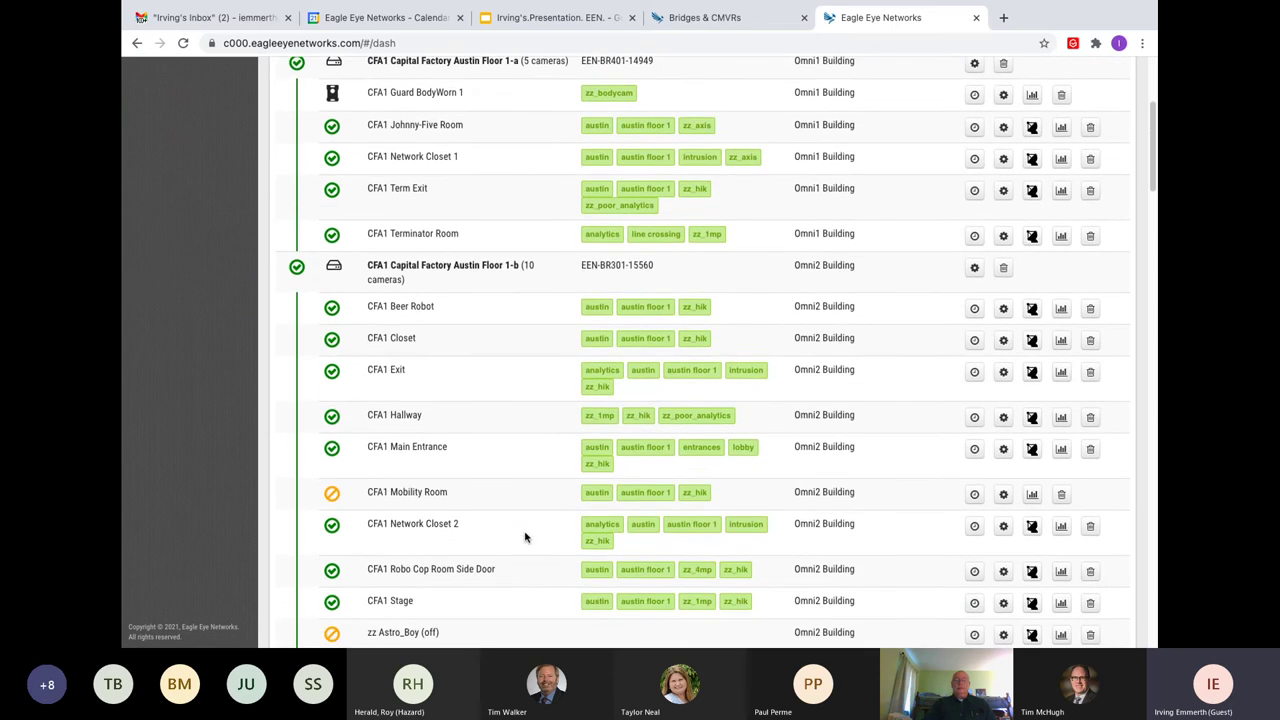
scroll(524, 537, "down", 1)
scroll(524, 537, "up", 1)
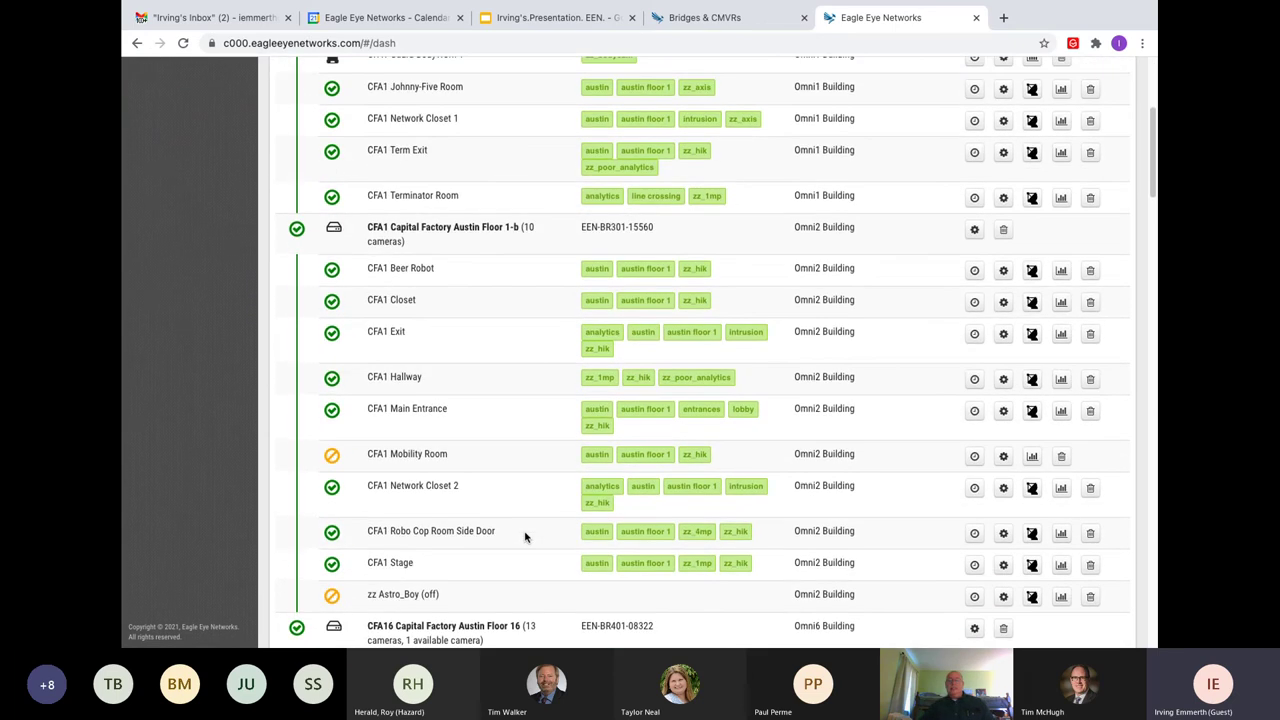
Open a VPN tunnel to the CFA1 Exit camera's Axis page, then dismiss the Dashboard notice.
left_click(1033, 336)
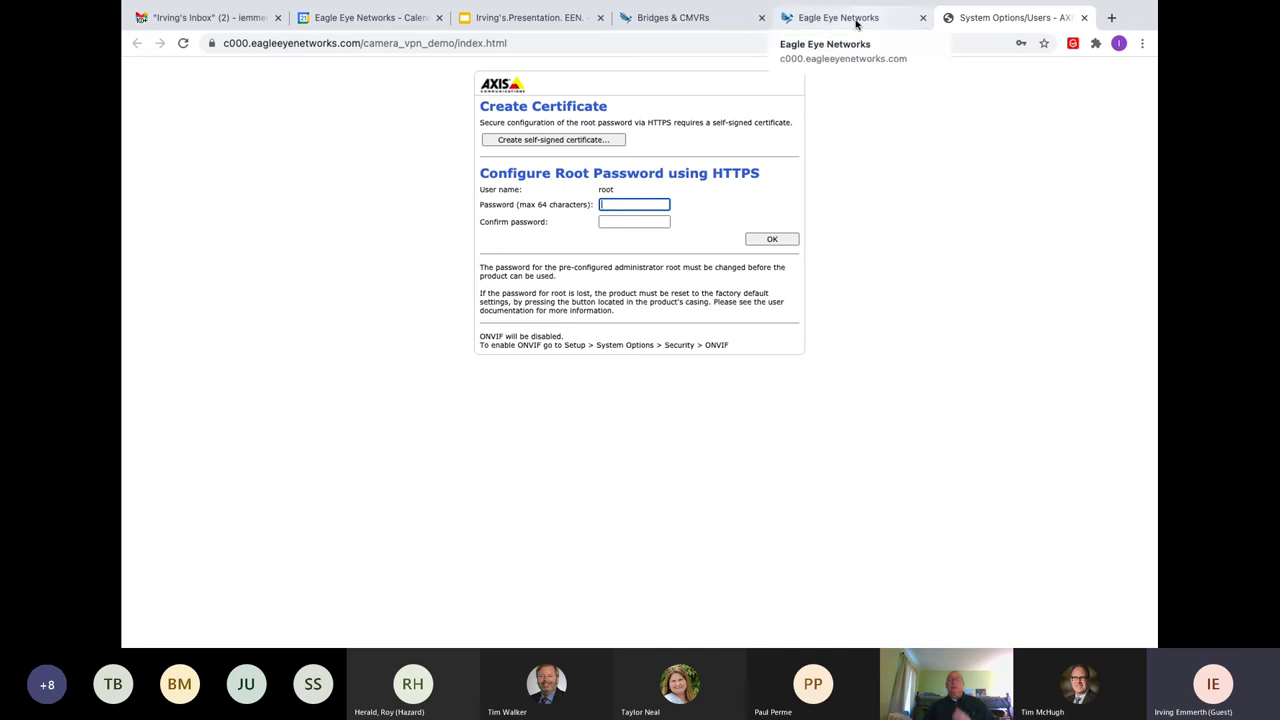
left_click(856, 22)
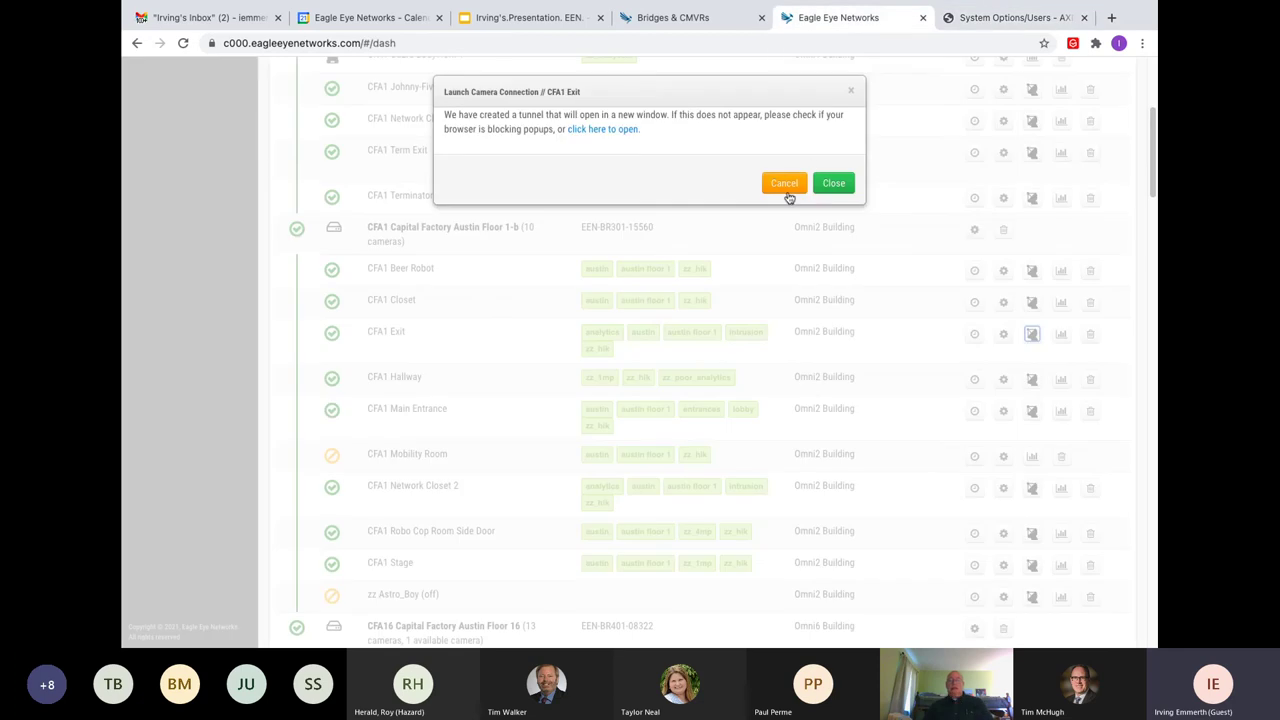
left_click(784, 184)
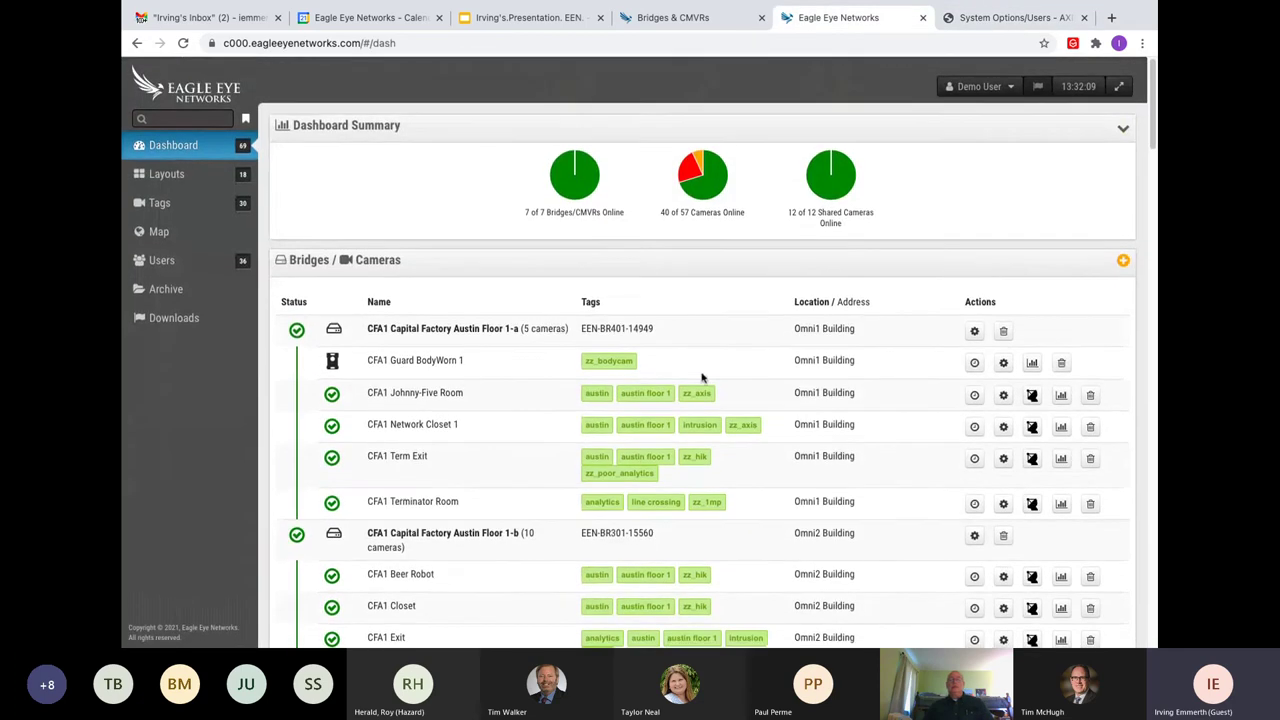
Show the '(all cameras)' layout and scroll through its nine live CFA 8 feeds.
left_click(183, 175)
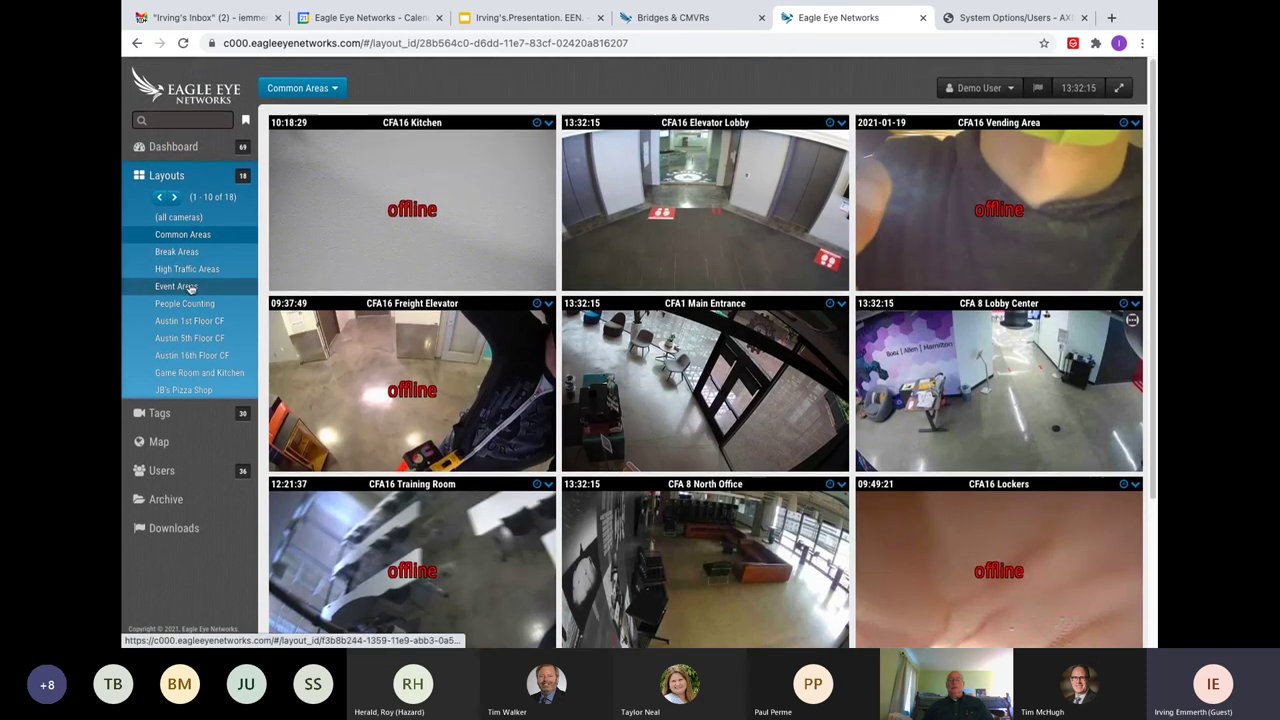
left_click(178, 211)
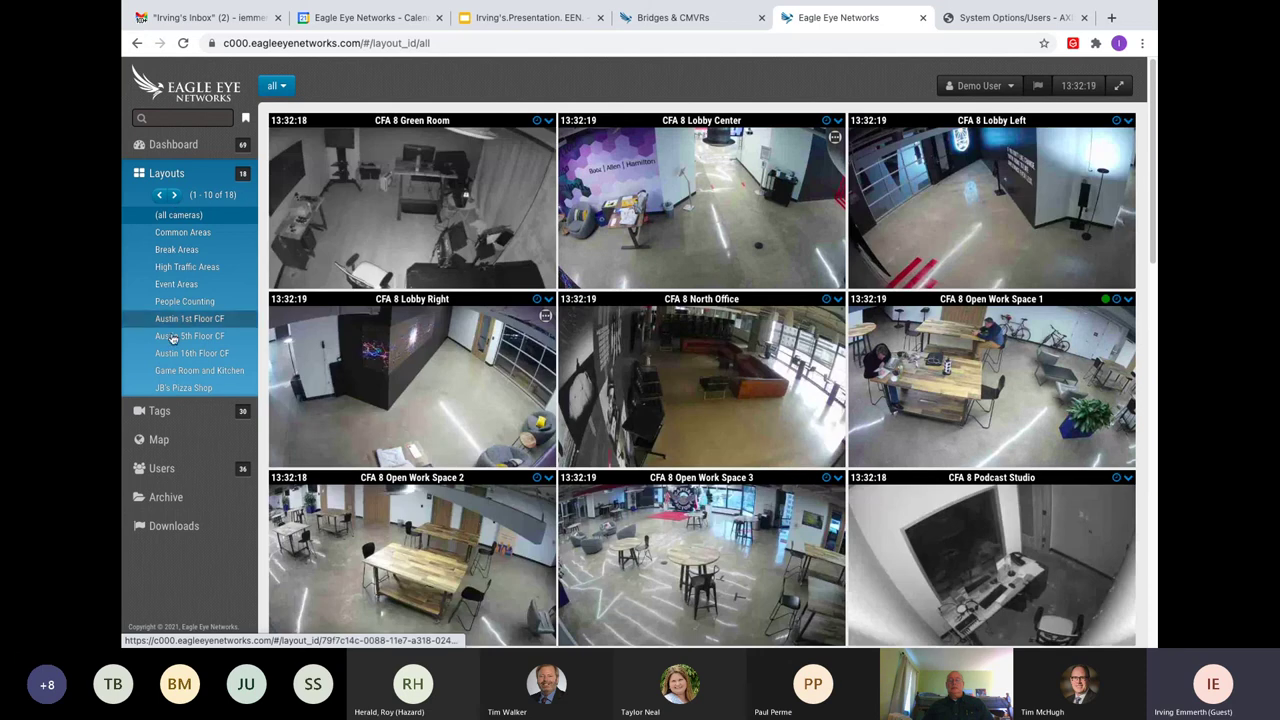
scroll(210, 426, "down", 1)
scroll(210, 426, "down", 3)
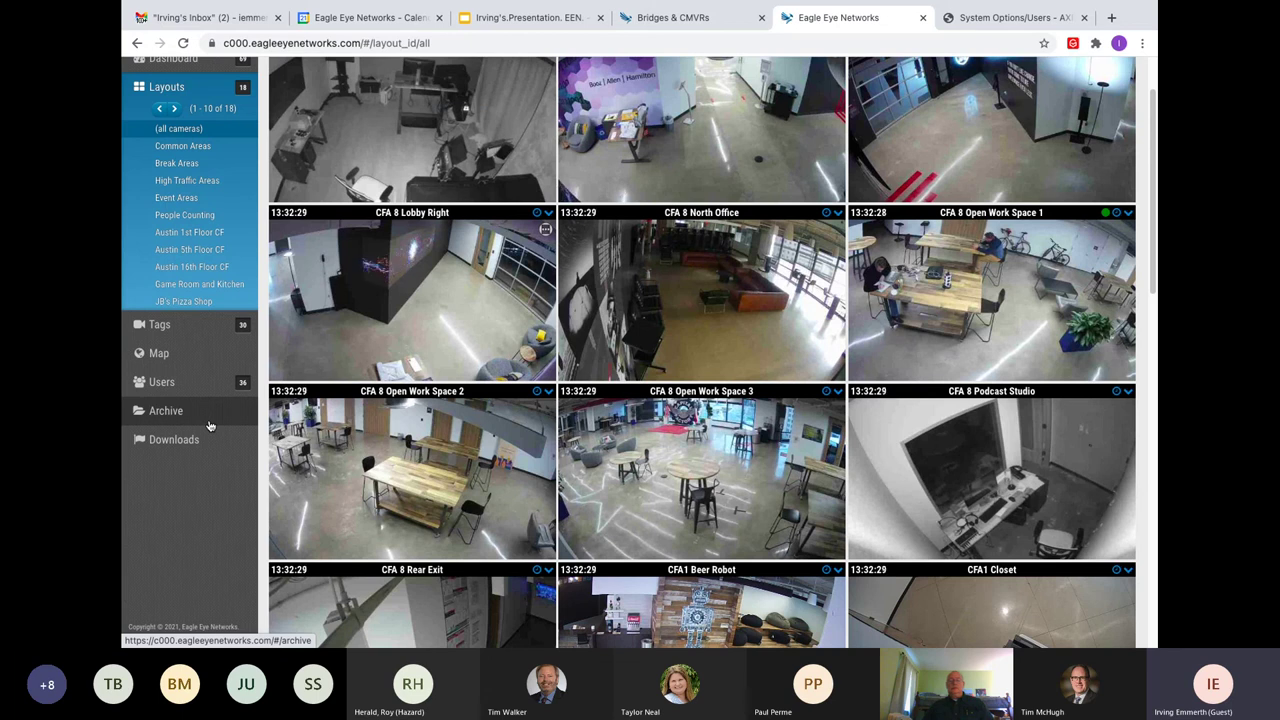
scroll(195, 194, "up", 2)
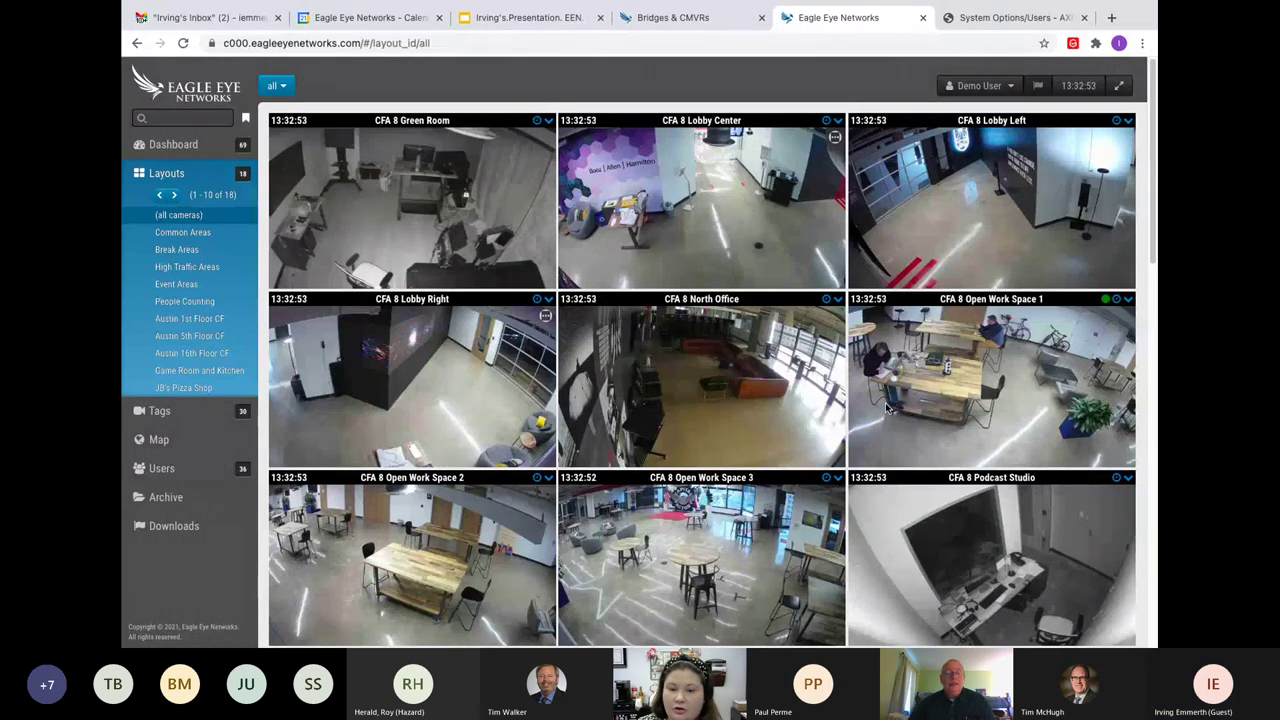
mouse_move(880, 640)
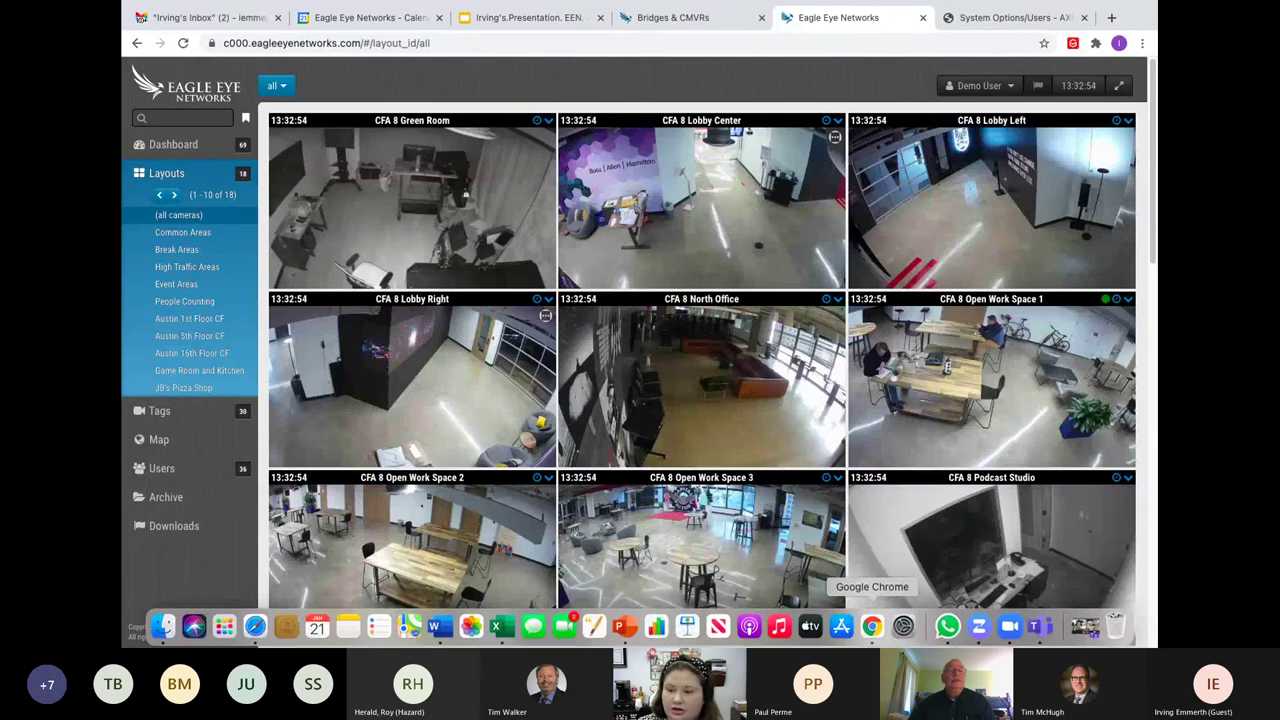
Turn on your camera in the Teams meeting, then go back to the Chrome camera grid.
left_click(1083, 628)
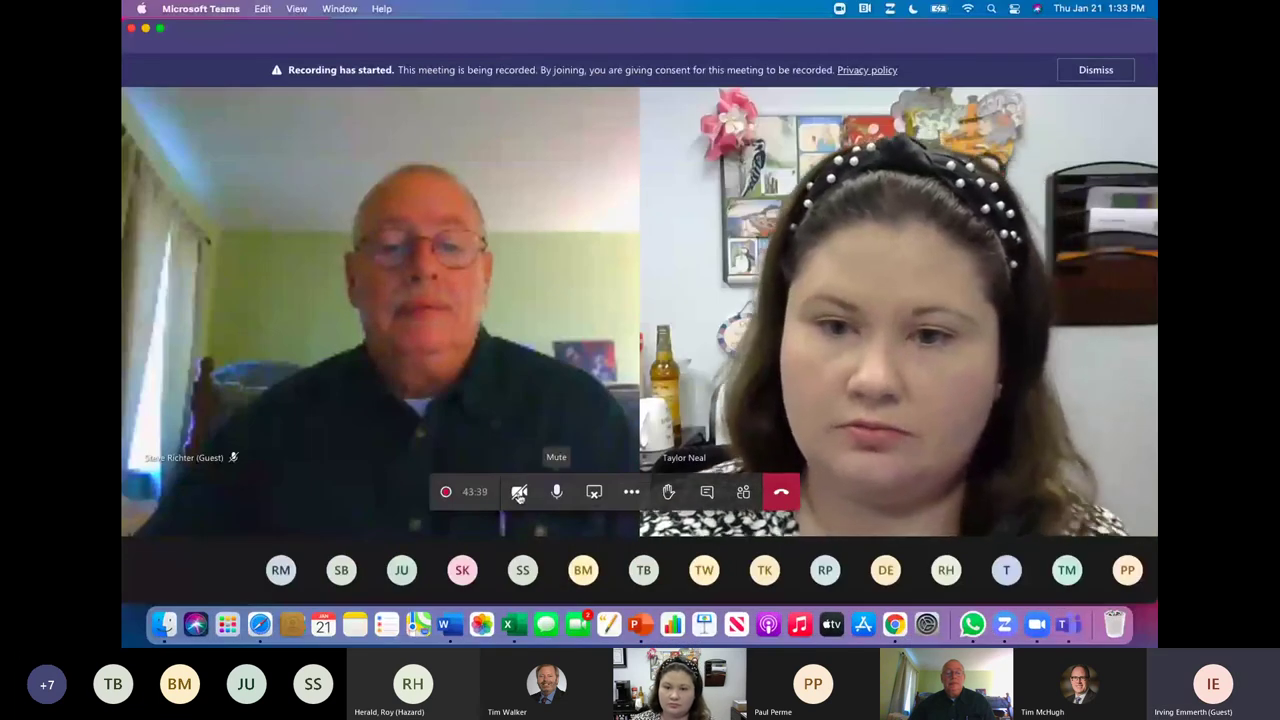
left_click(519, 492)
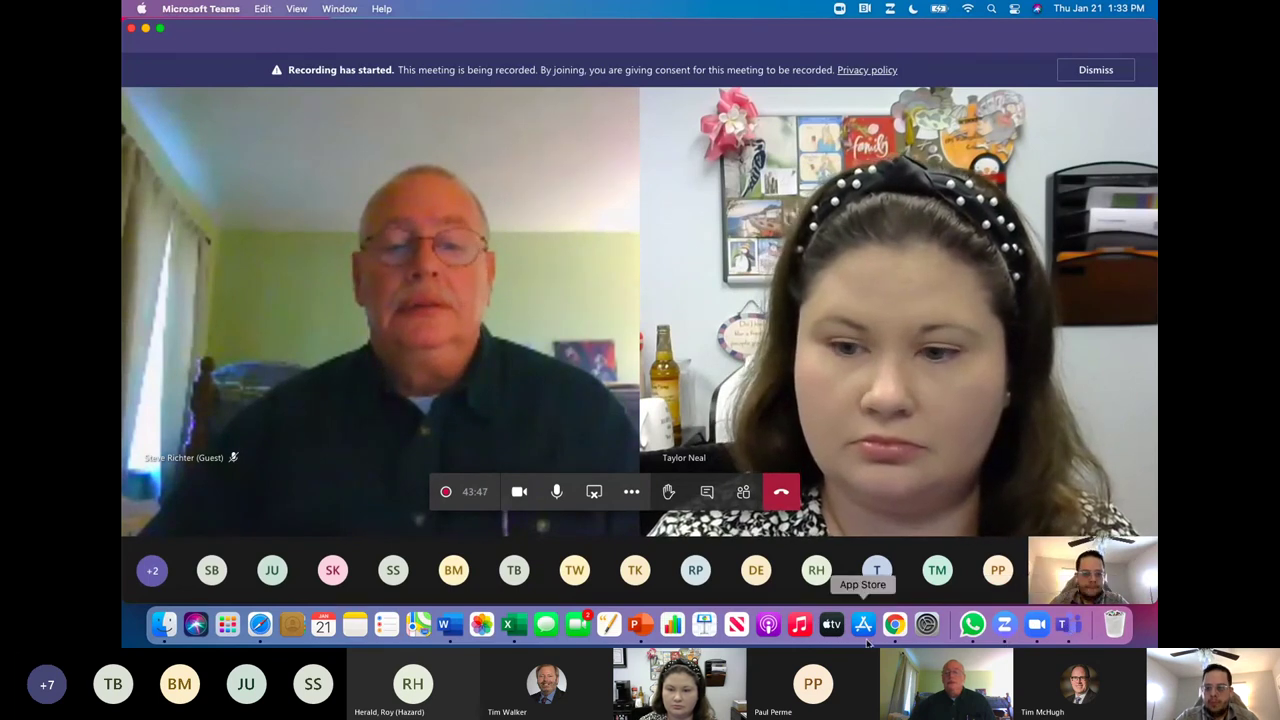
left_click(894, 627)
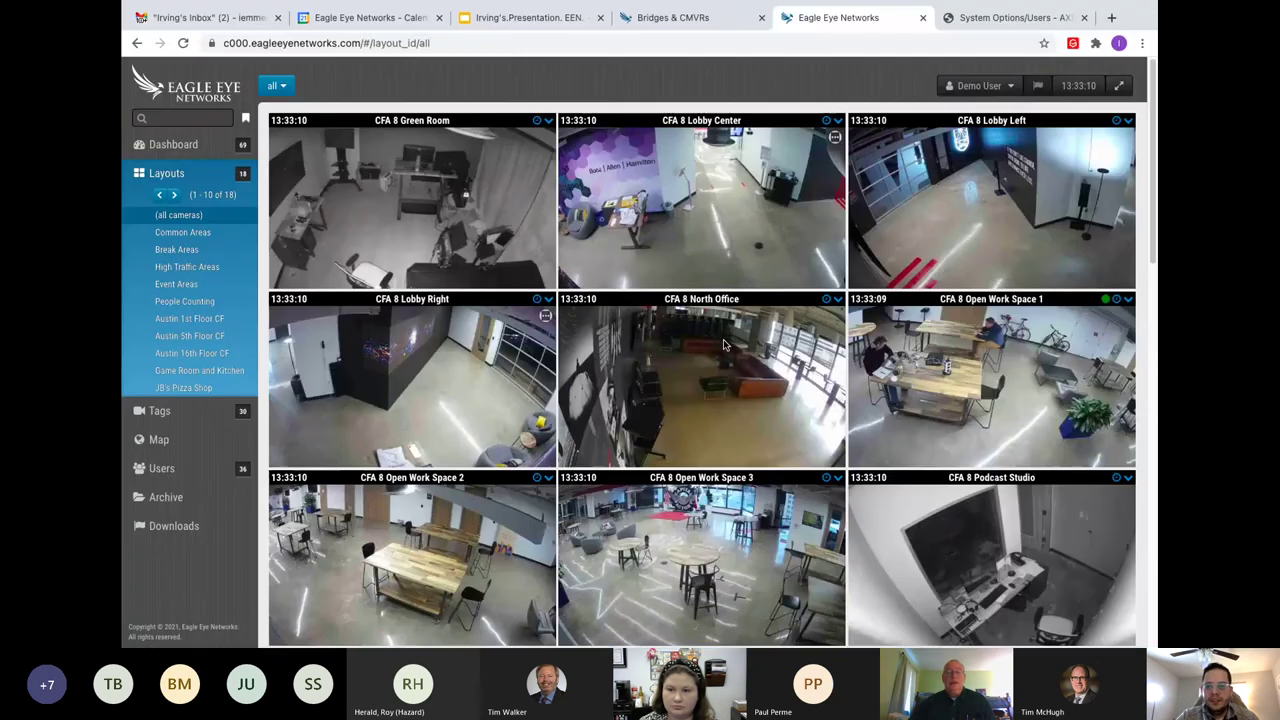
scroll(723, 339, "down", 3)
scroll(723, 339, "up", 2)
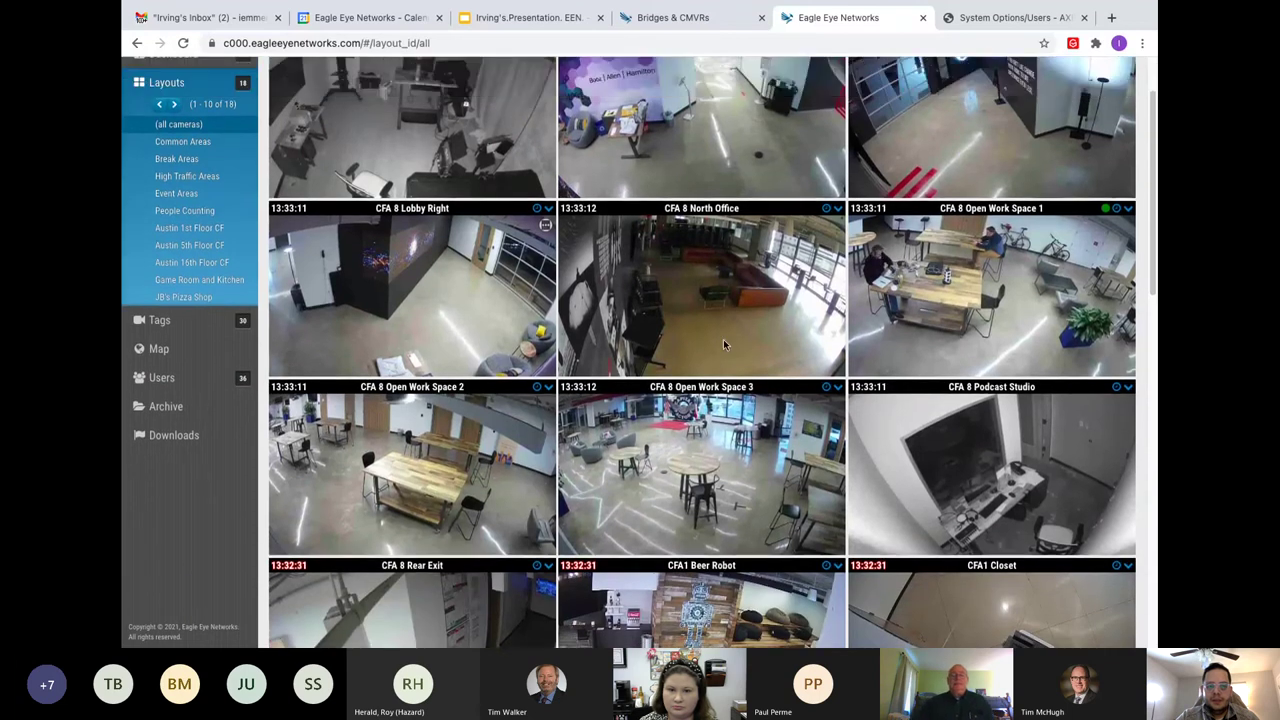
scroll(723, 339, "down", 5)
scroll(723, 343, "up", 5)
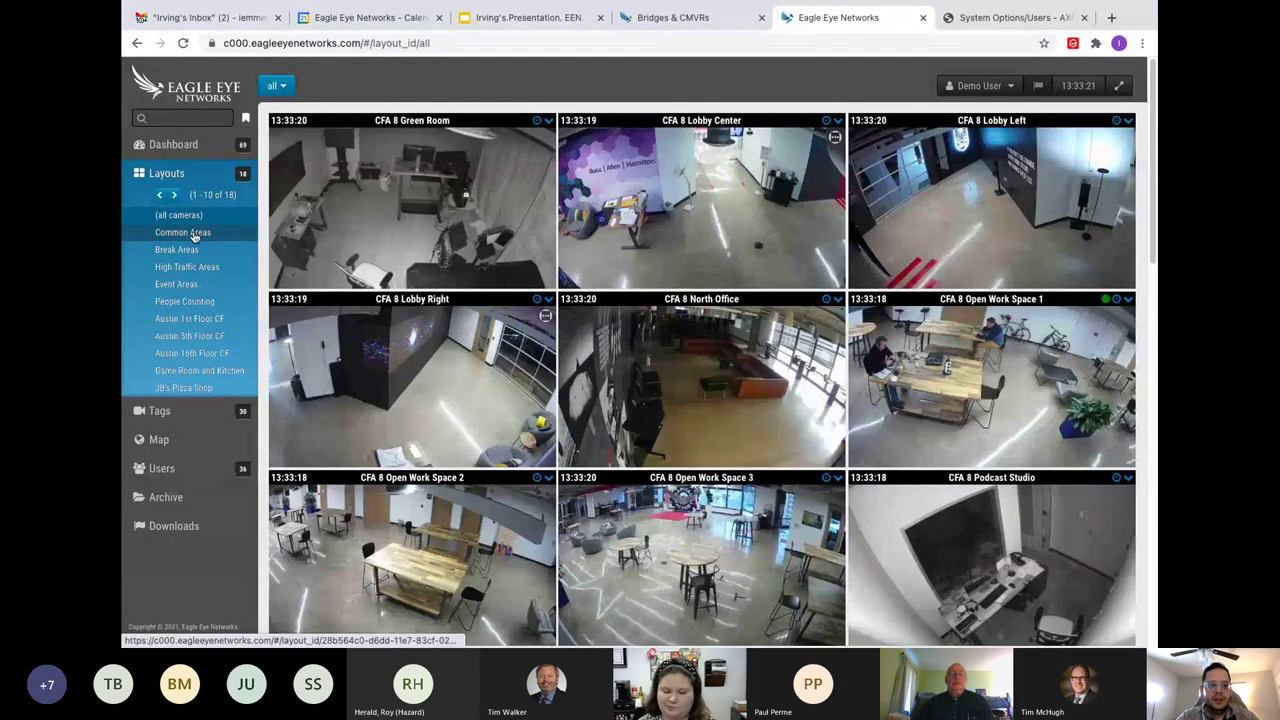
left_click(181, 256)
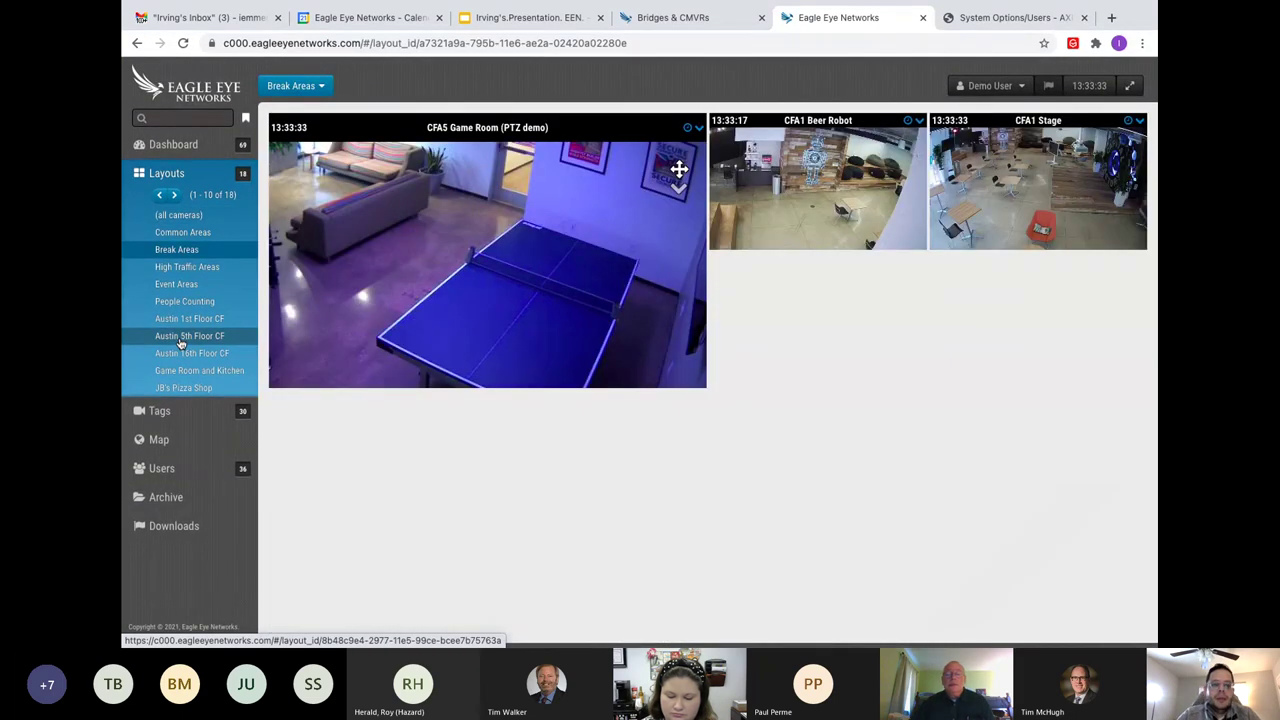
left_click(185, 216)
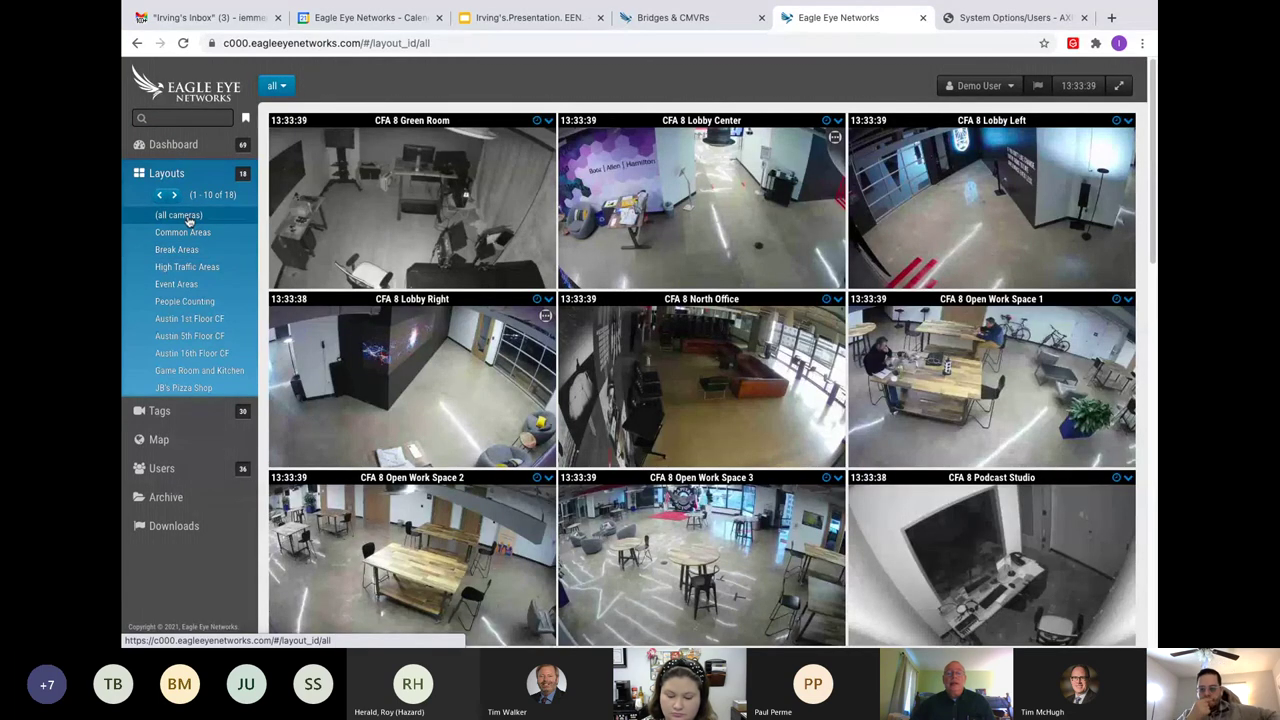
scroll(189, 220, "down", 1)
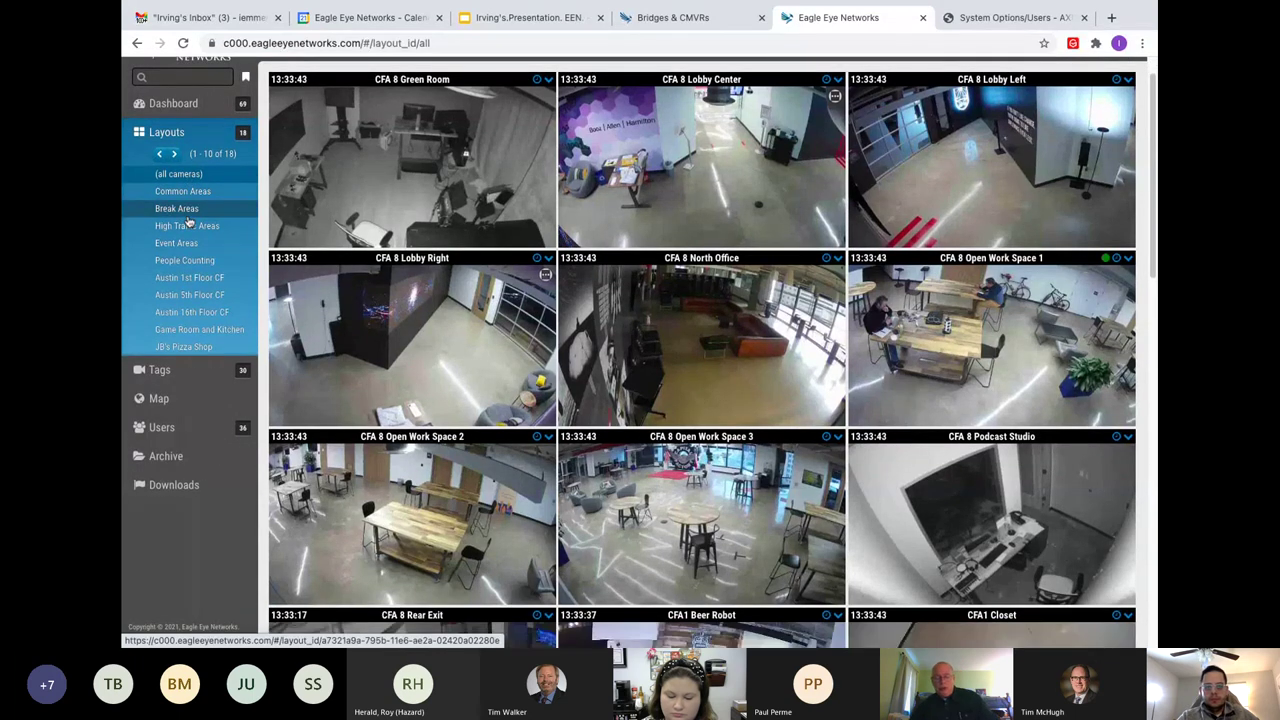
scroll(189, 220, "up", 1)
scroll(189, 222, "up", 1)
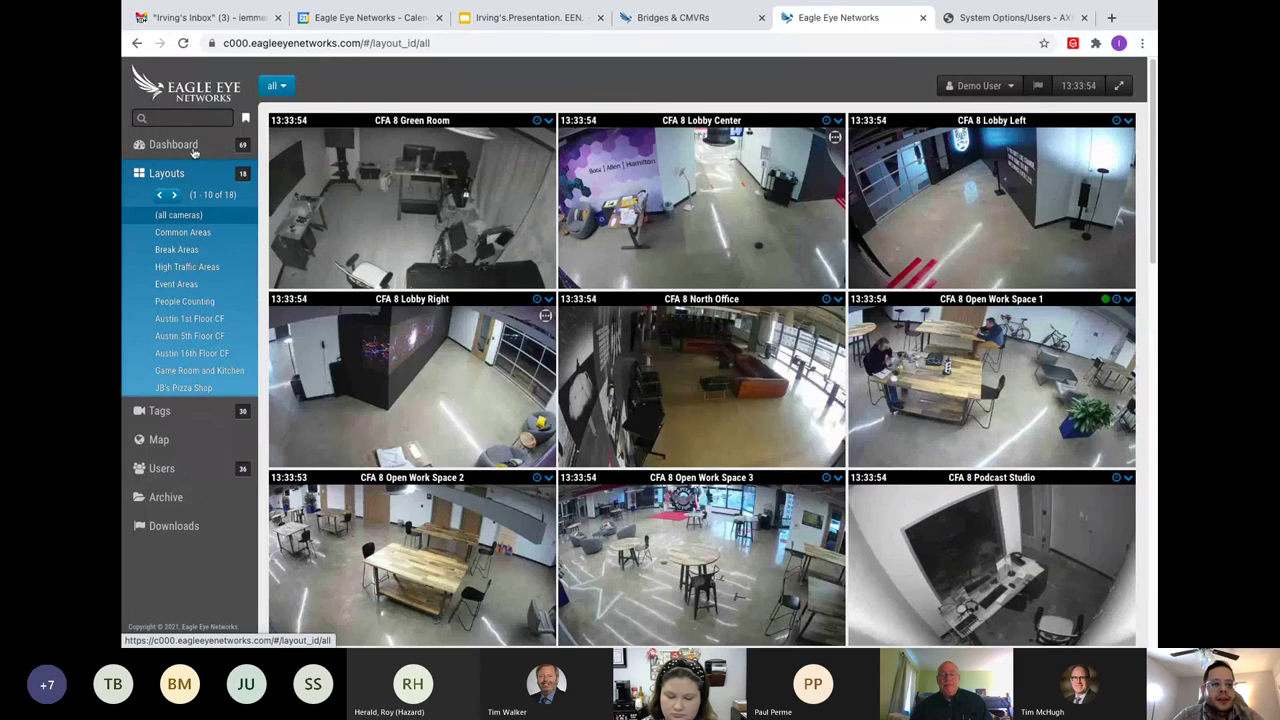
left_click(157, 116)
type("loite")
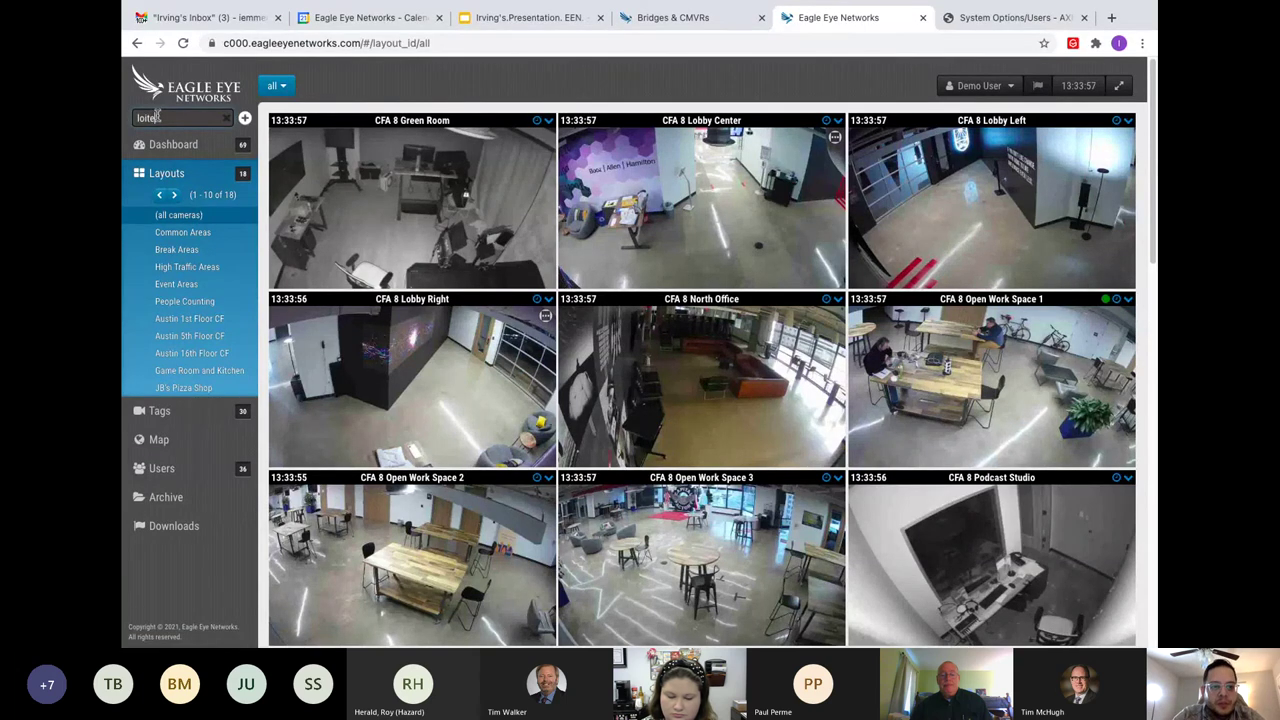
type("ring")
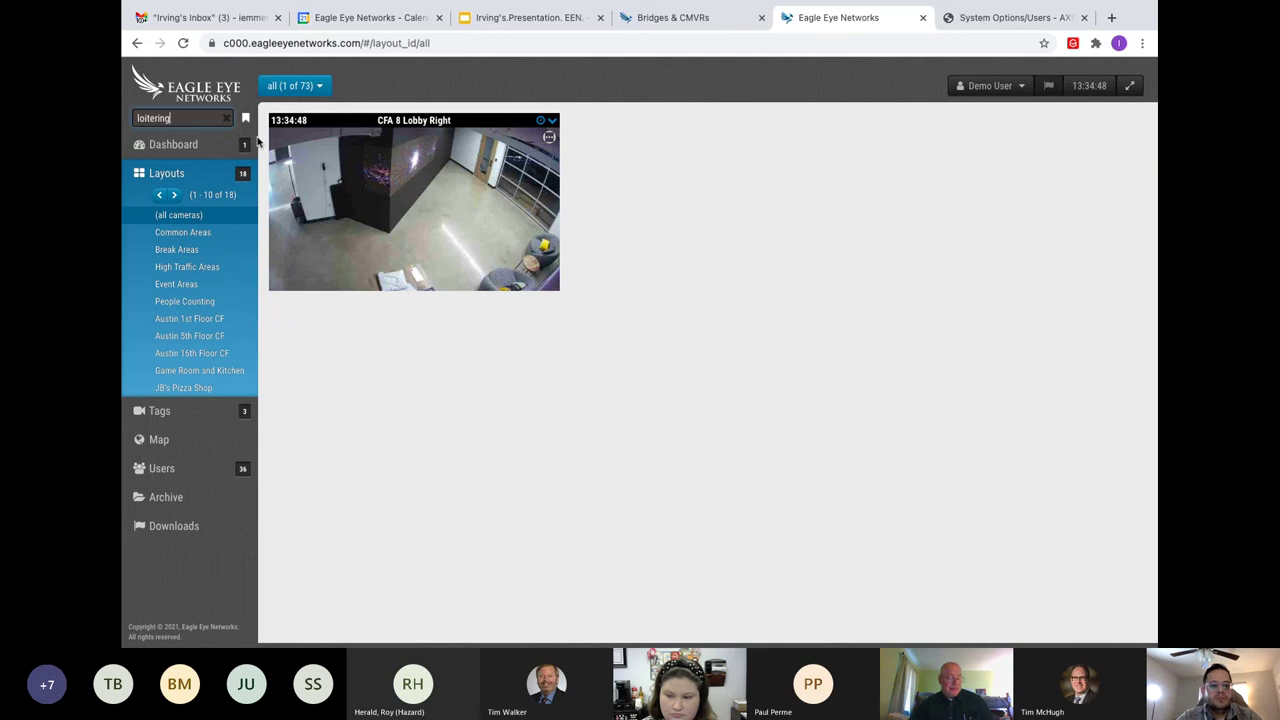
left_click(229, 117)
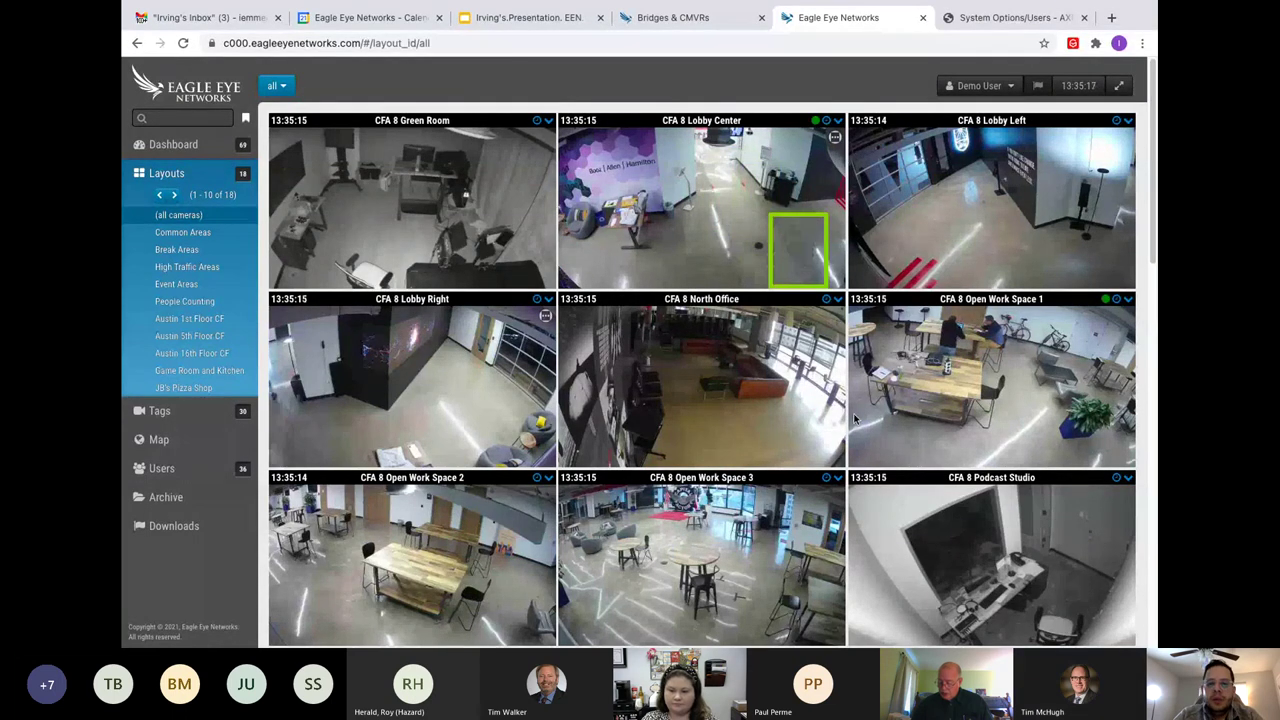
Open Camera Settings for the CFA 8 Lobby Center feed.
scroll(815, 145, "down", 2)
scroll(830, 135, "up", 2)
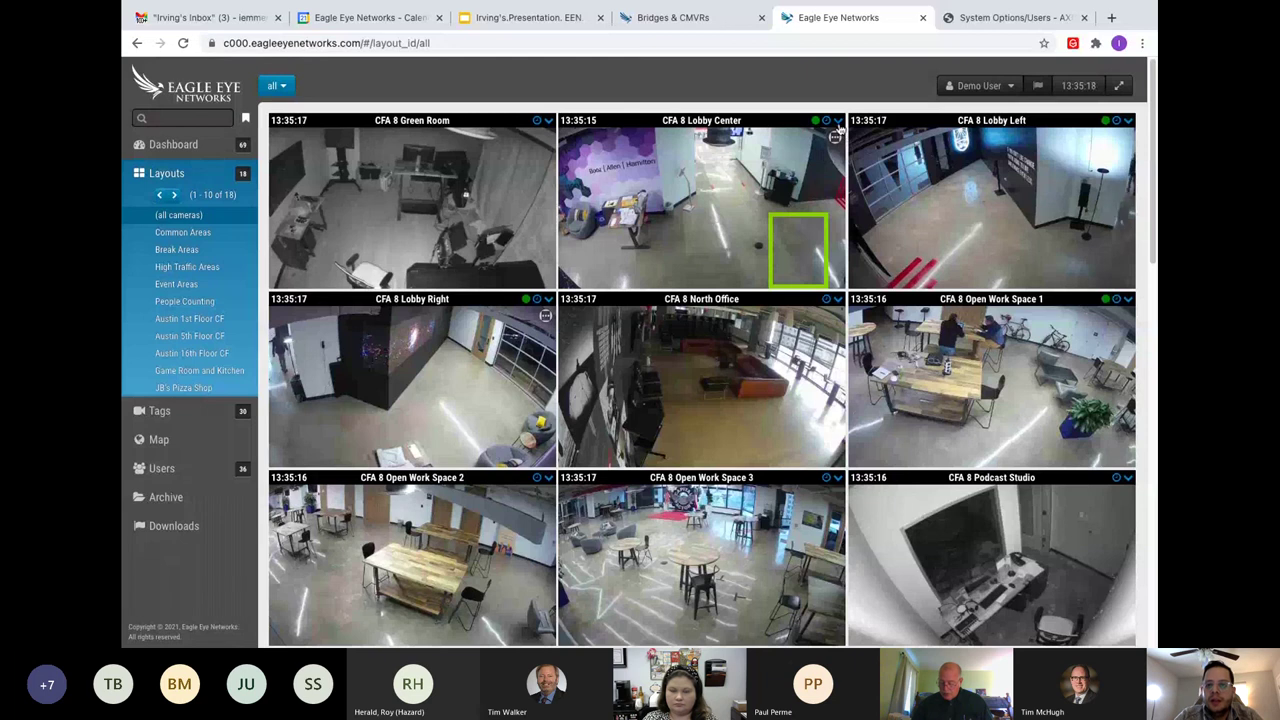
left_click(838, 121)
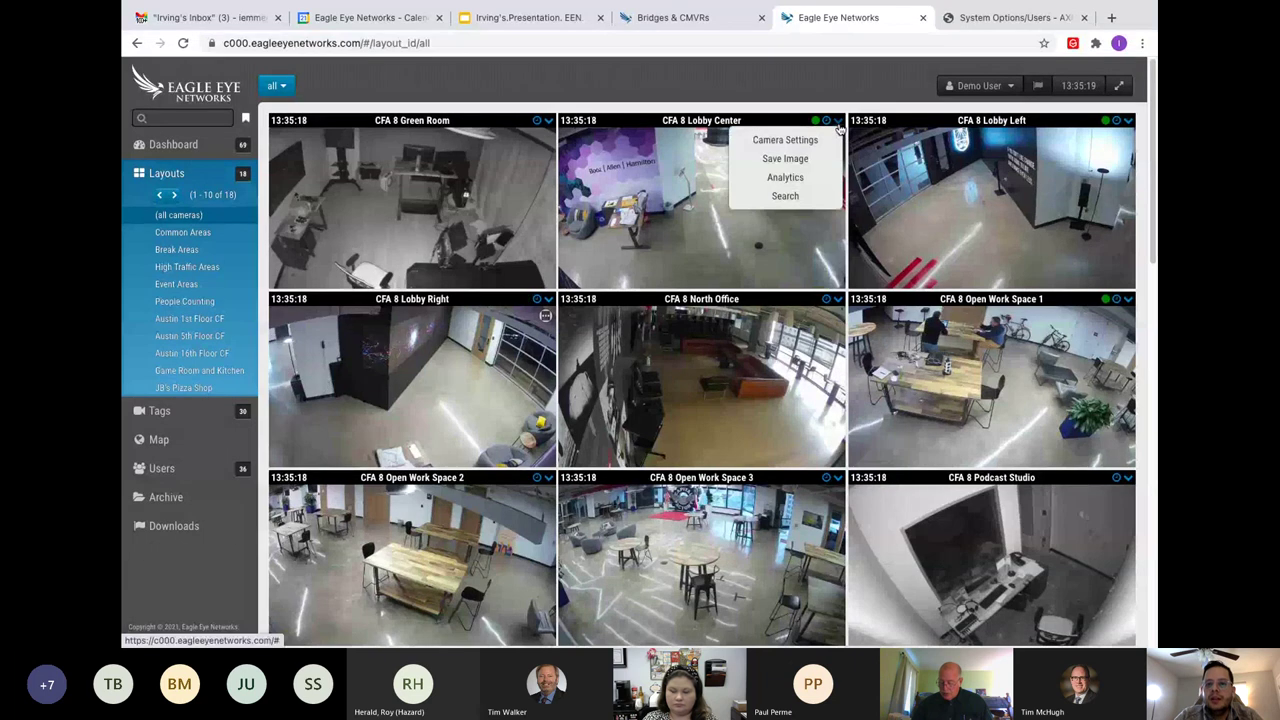
left_click(786, 142)
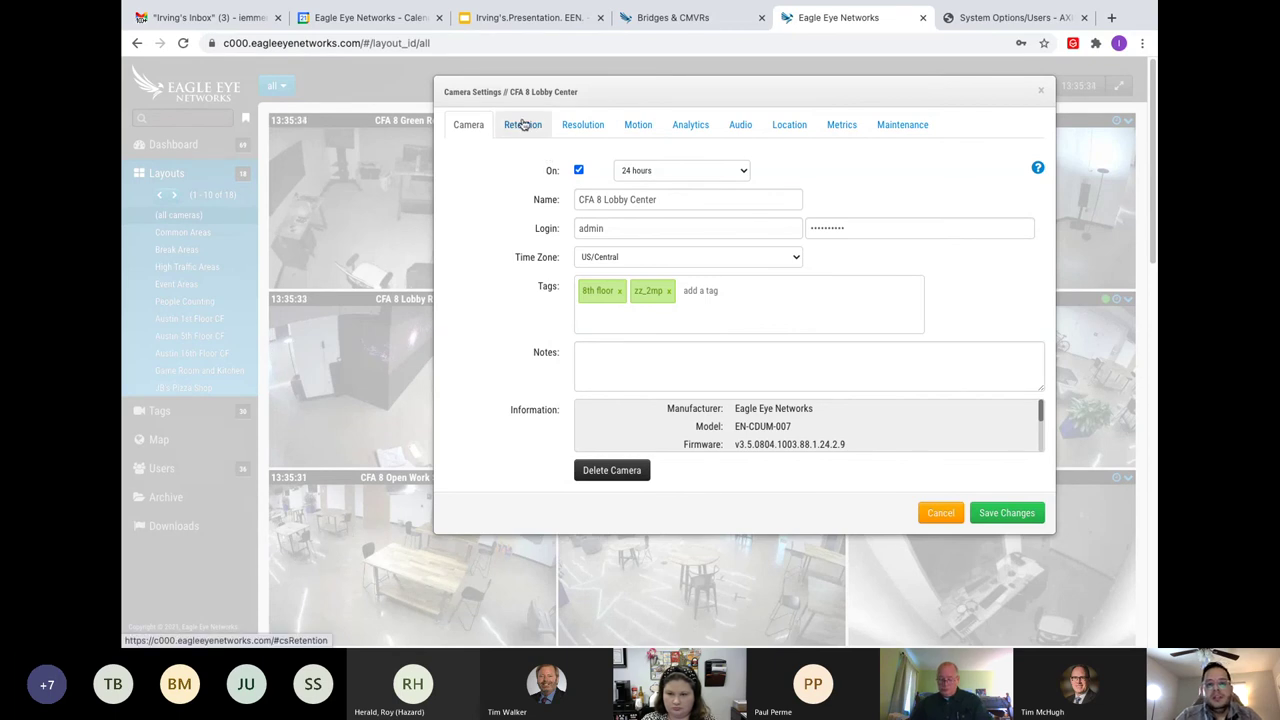
Review the Cloud Retention choices on the Retention tab, leaving it at 30 days.
left_click(528, 125)
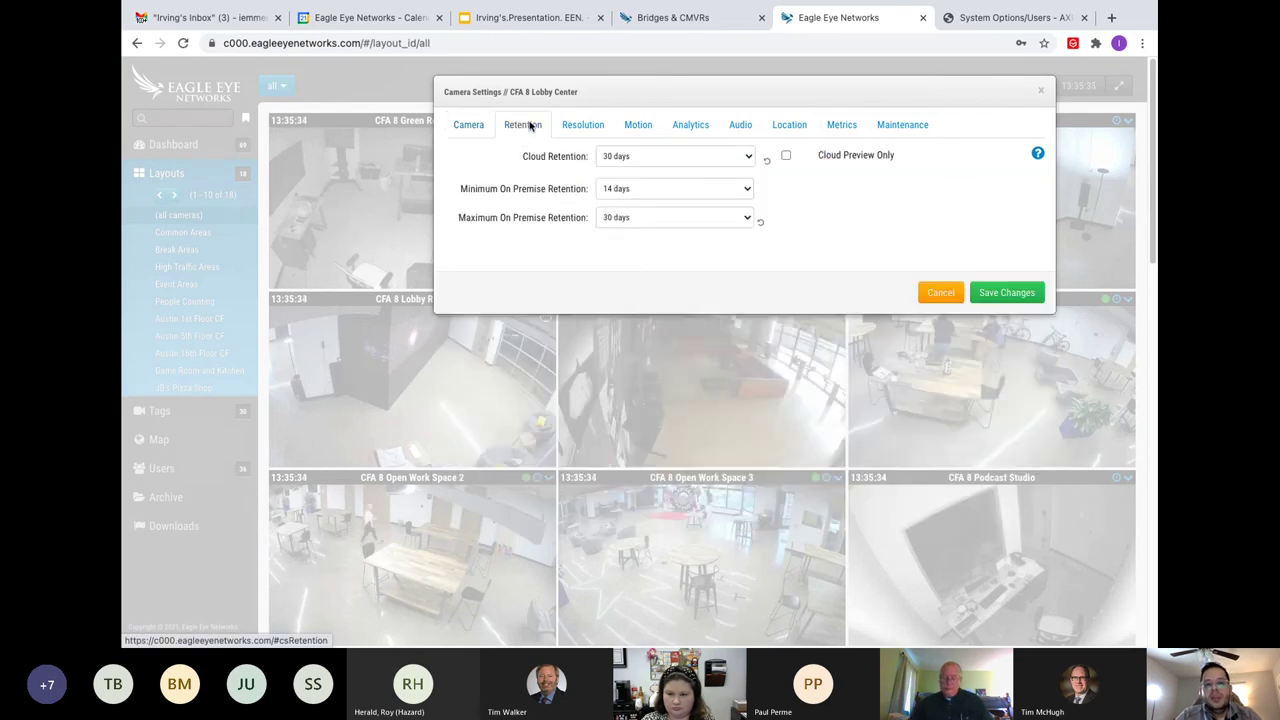
left_click(699, 157)
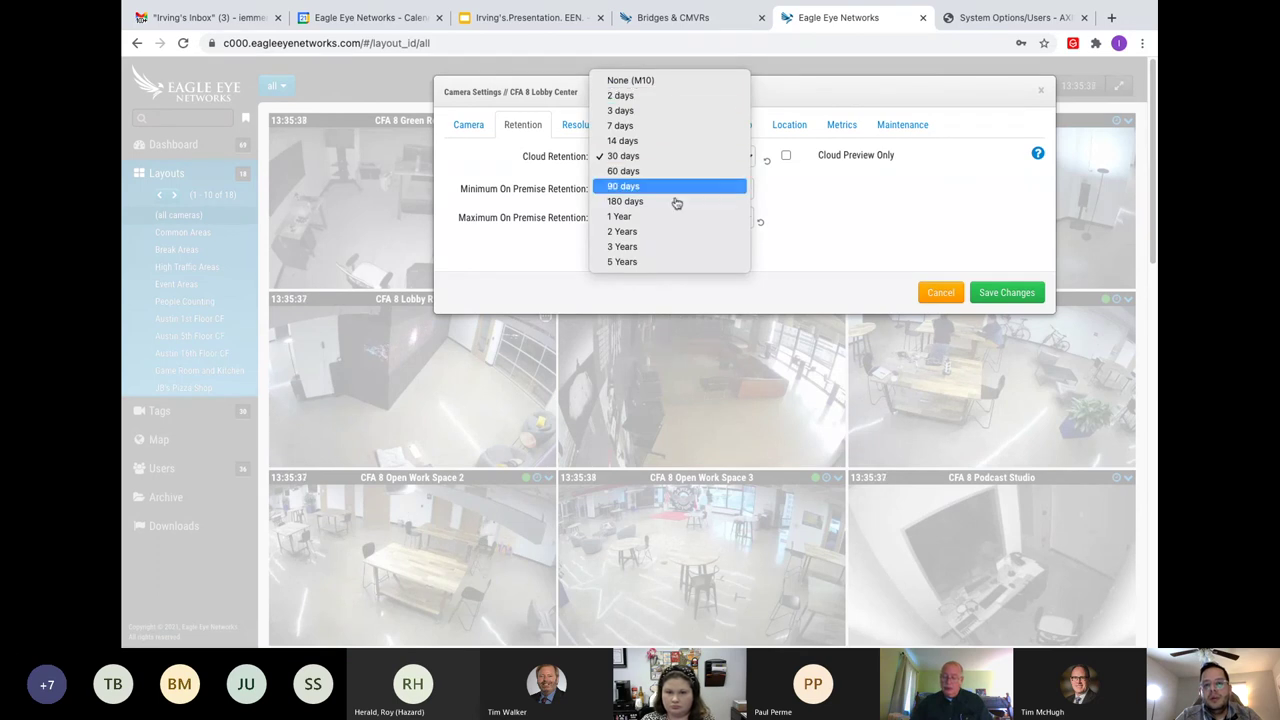
left_click(817, 234)
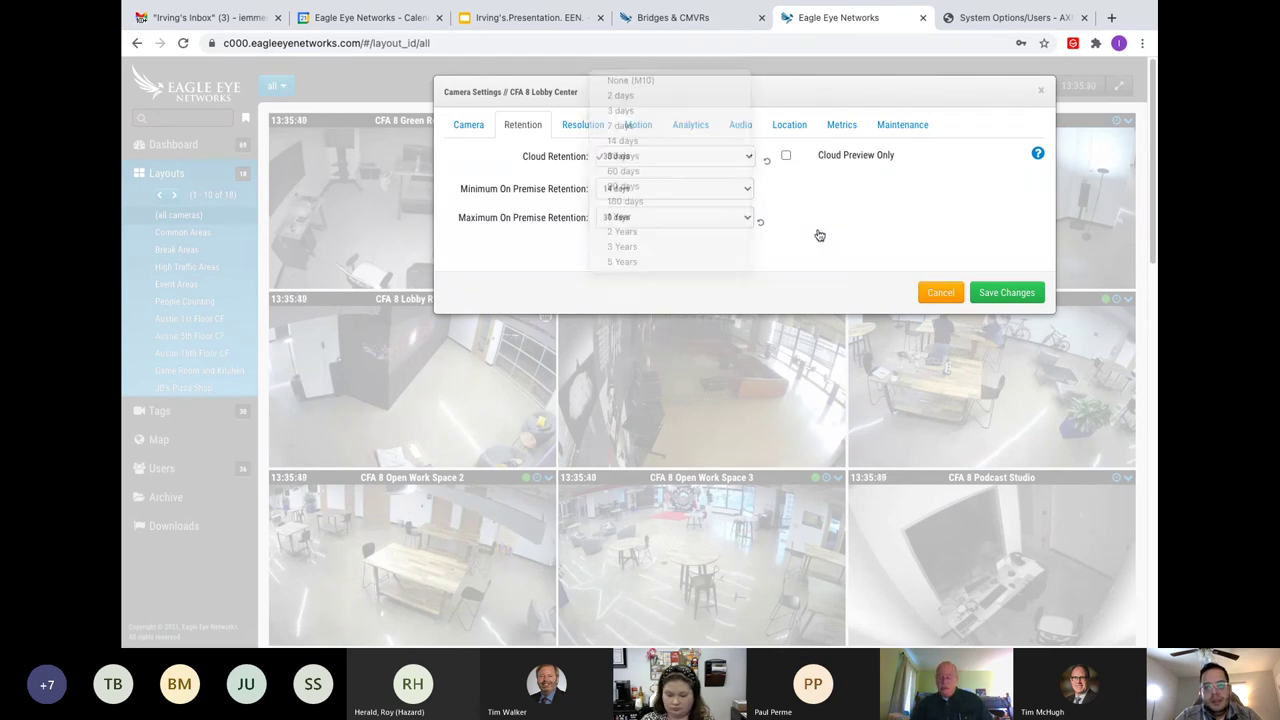
Check the Full Video Recording Resolution options, keep 1080P, and close the Lobby Center settings.
left_click(589, 130)
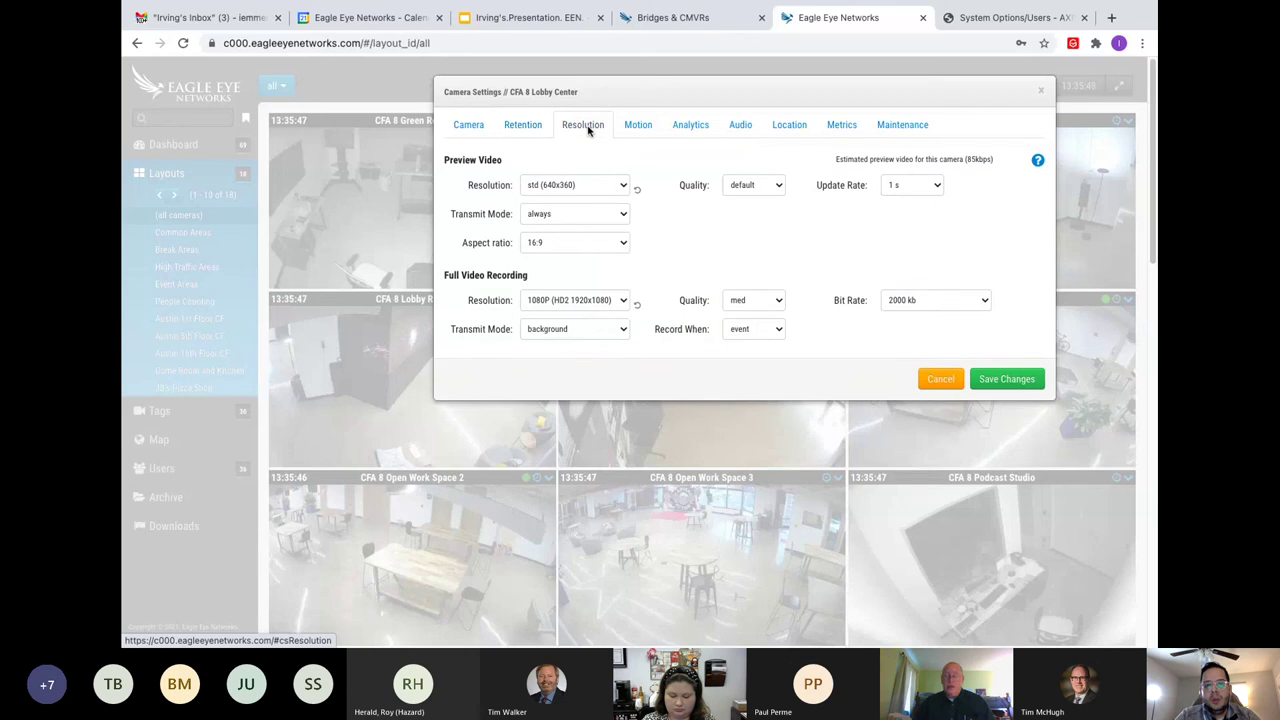
left_click(565, 300)
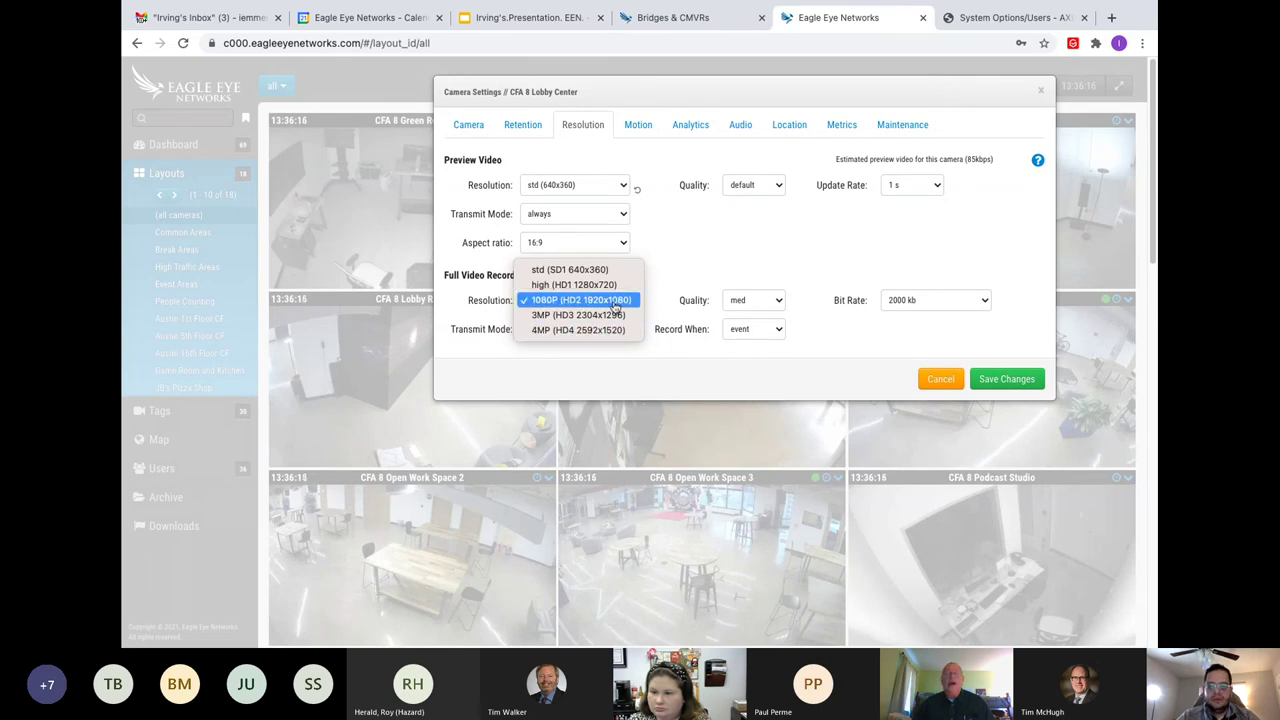
left_click(527, 122)
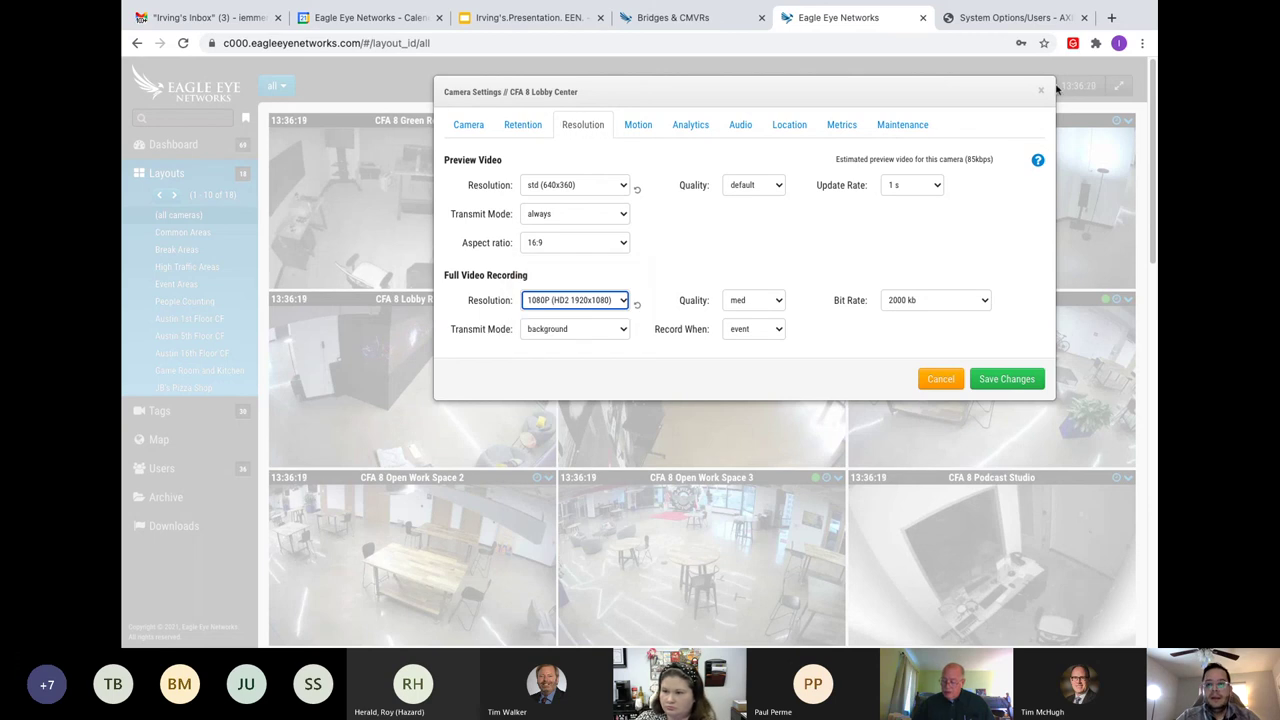
left_click(1041, 93)
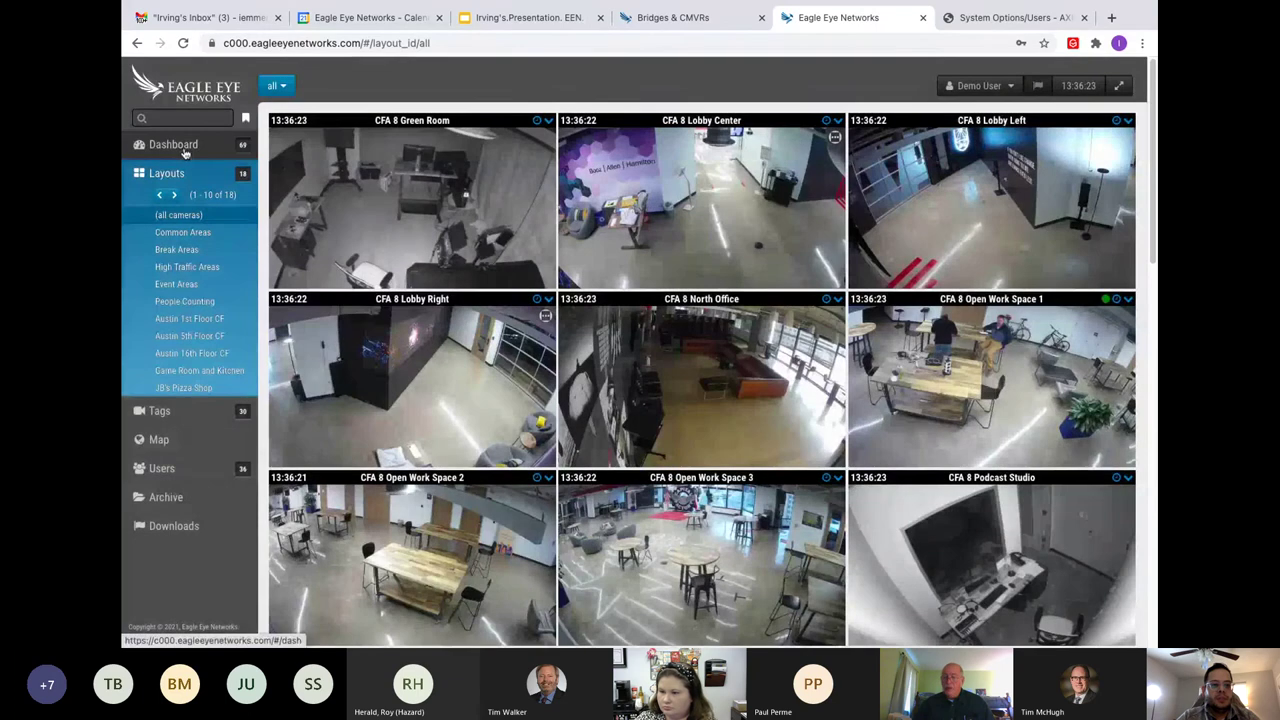
From the Dashboard, open settings for the CFA1 Capital Factory Austin Floor 1-a bridge.
left_click(184, 148)
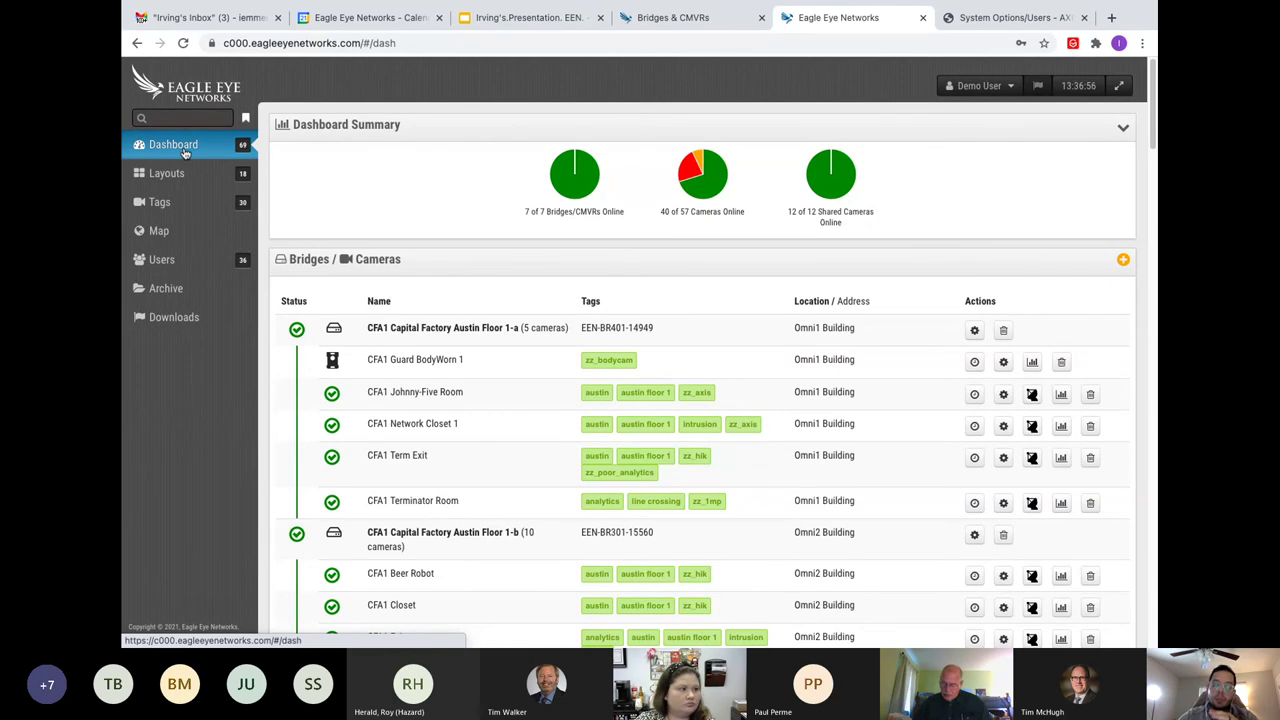
left_click(974, 331)
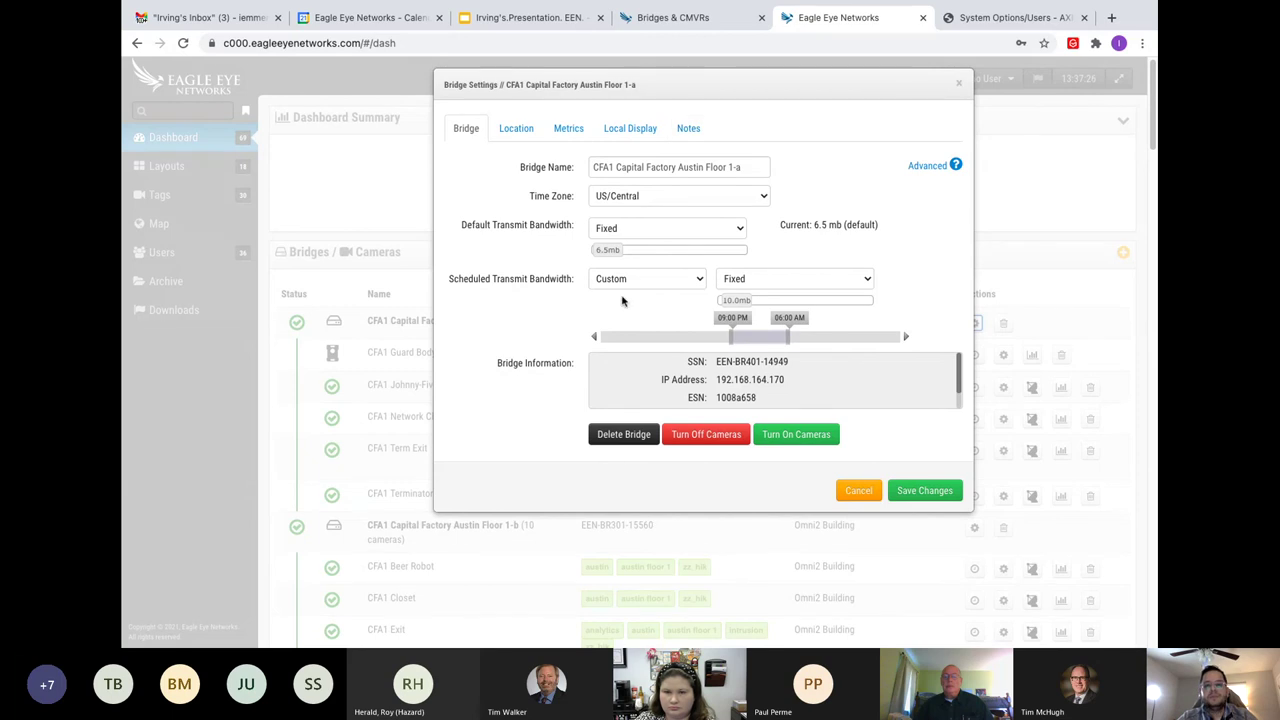
View the bridge's Cloud BW metrics in 12h bars, then close Bridge Settings.
left_click(568, 130)
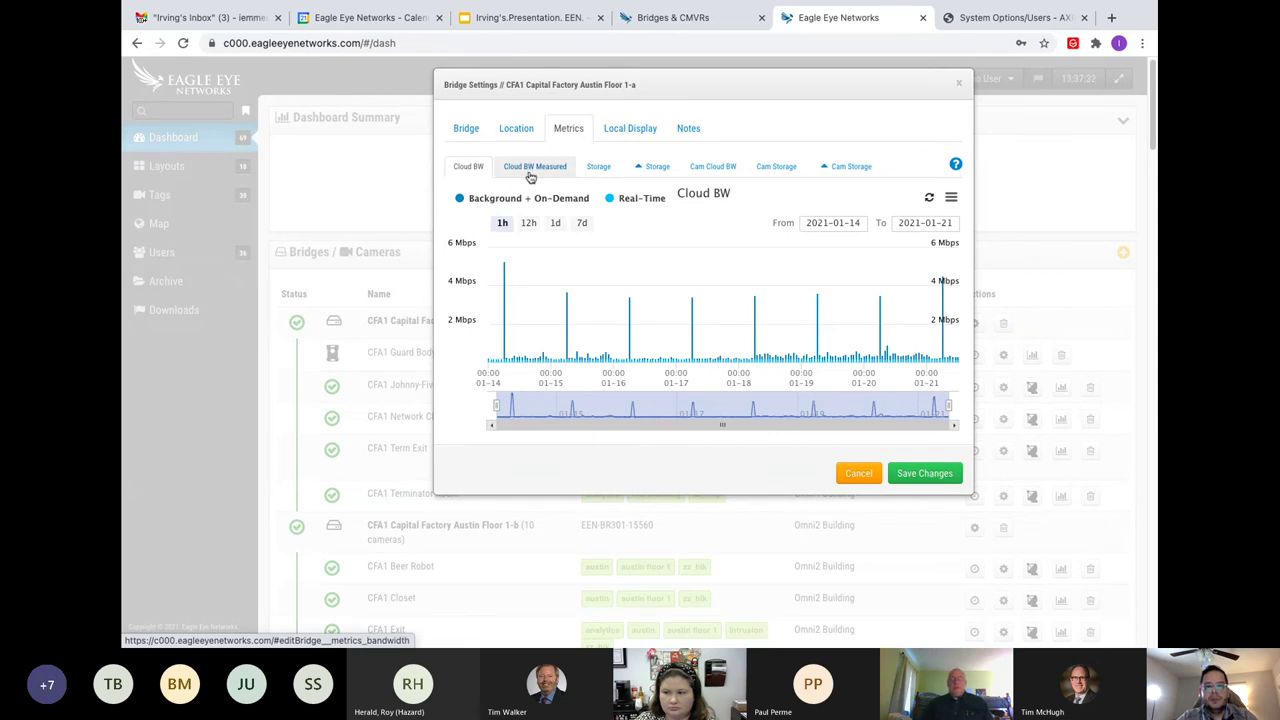
left_click(528, 222)
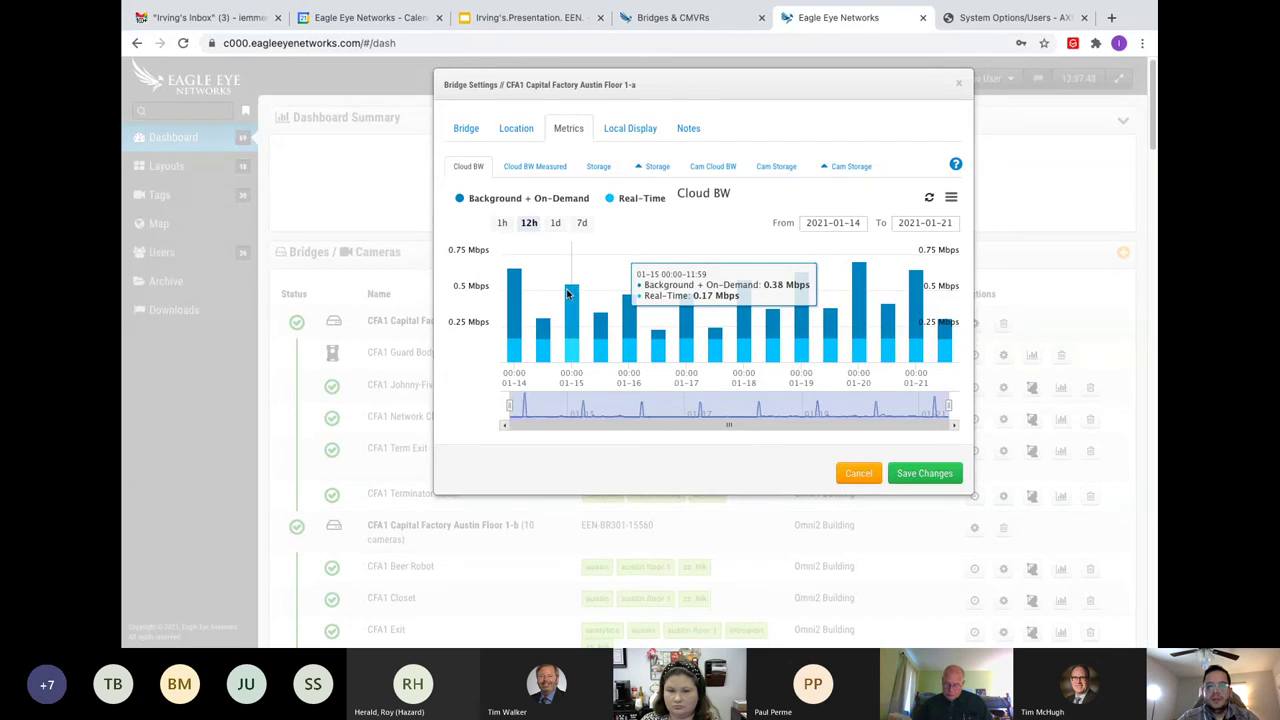
left_click(957, 84)
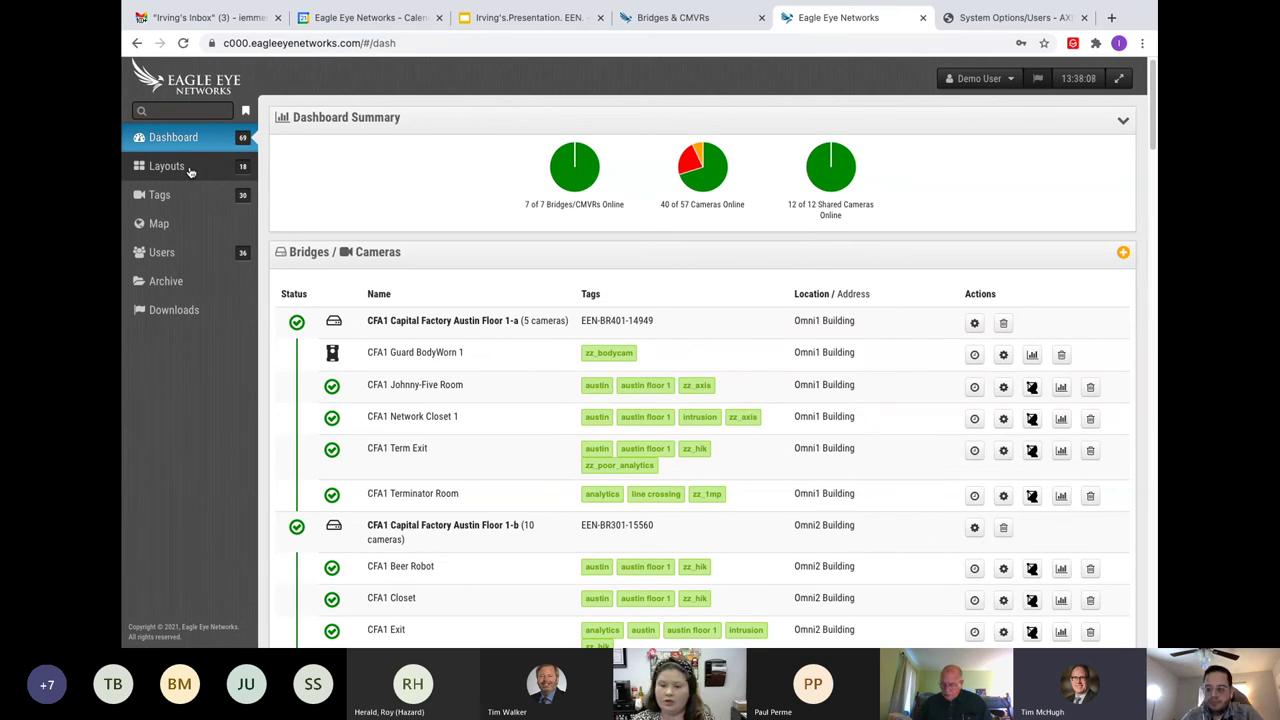
Load the Common Areas layout, then start a new browser tab.
left_click(189, 171)
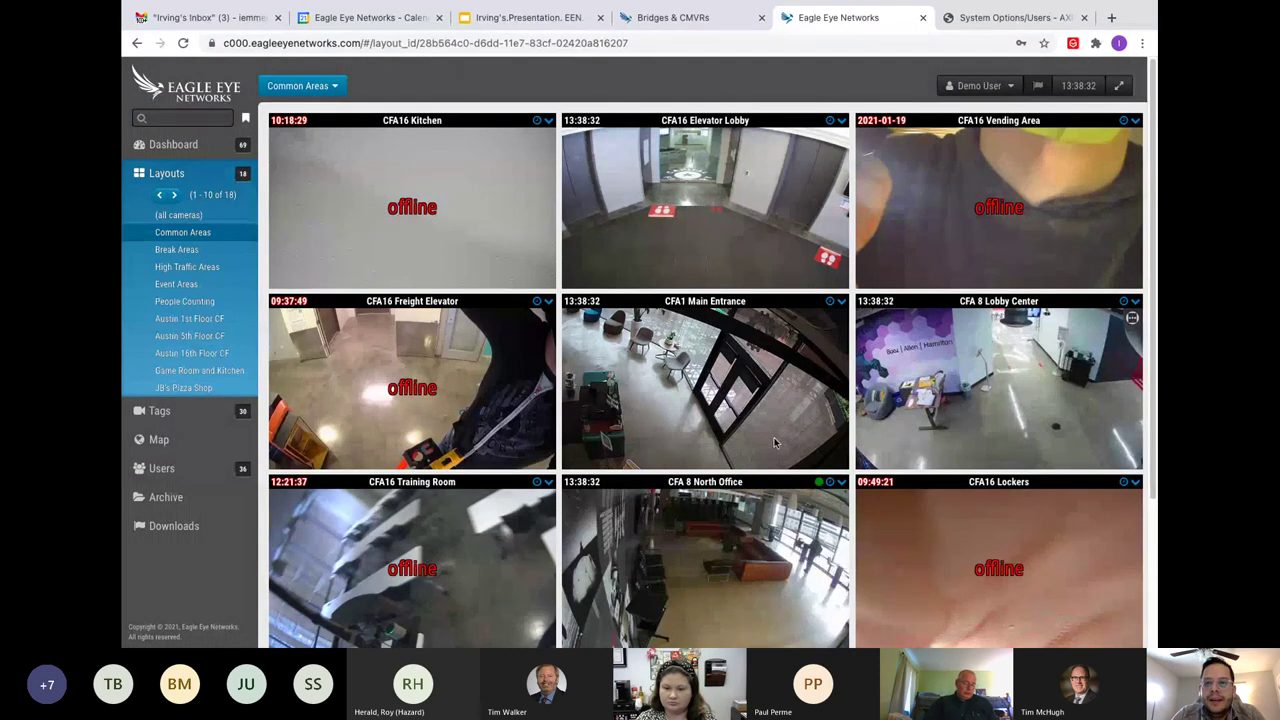
left_click(1112, 18)
Load een.com and go to PRODUCTS > EE Cloud VMS > Mobile App for the iOS and Android links.
type("een.com")
key("Return")
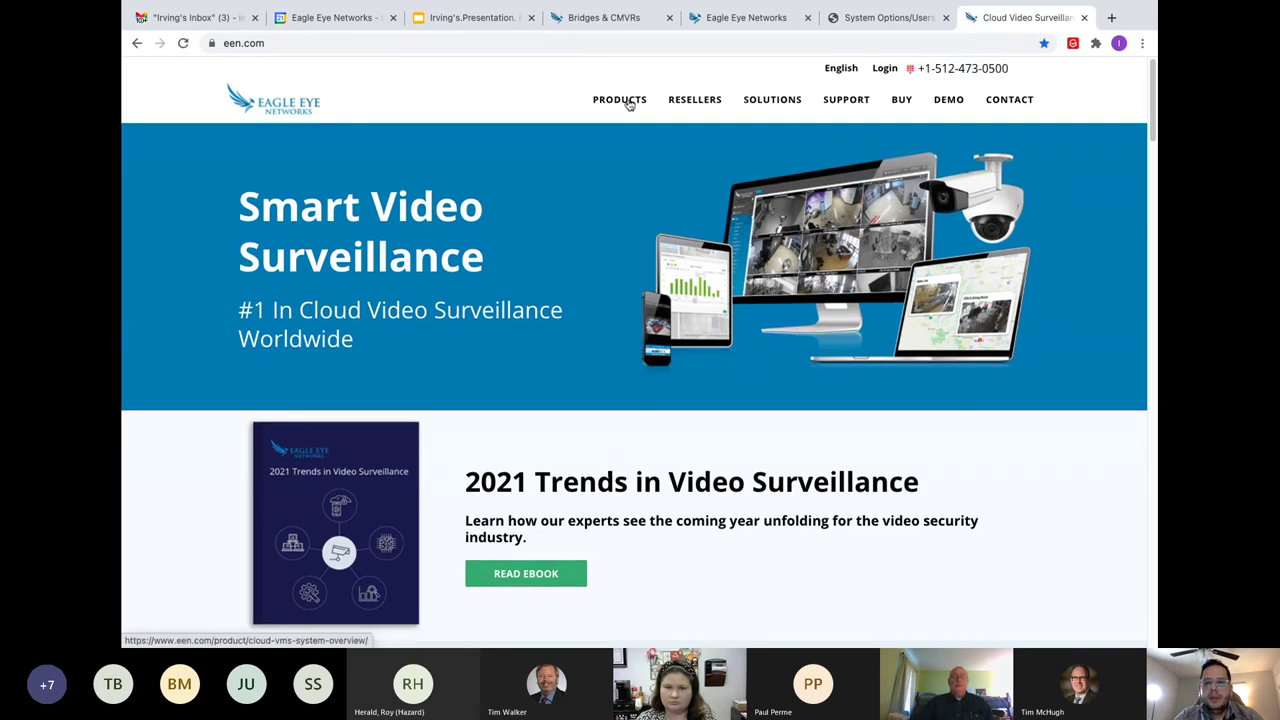
mouse_move(628, 108)
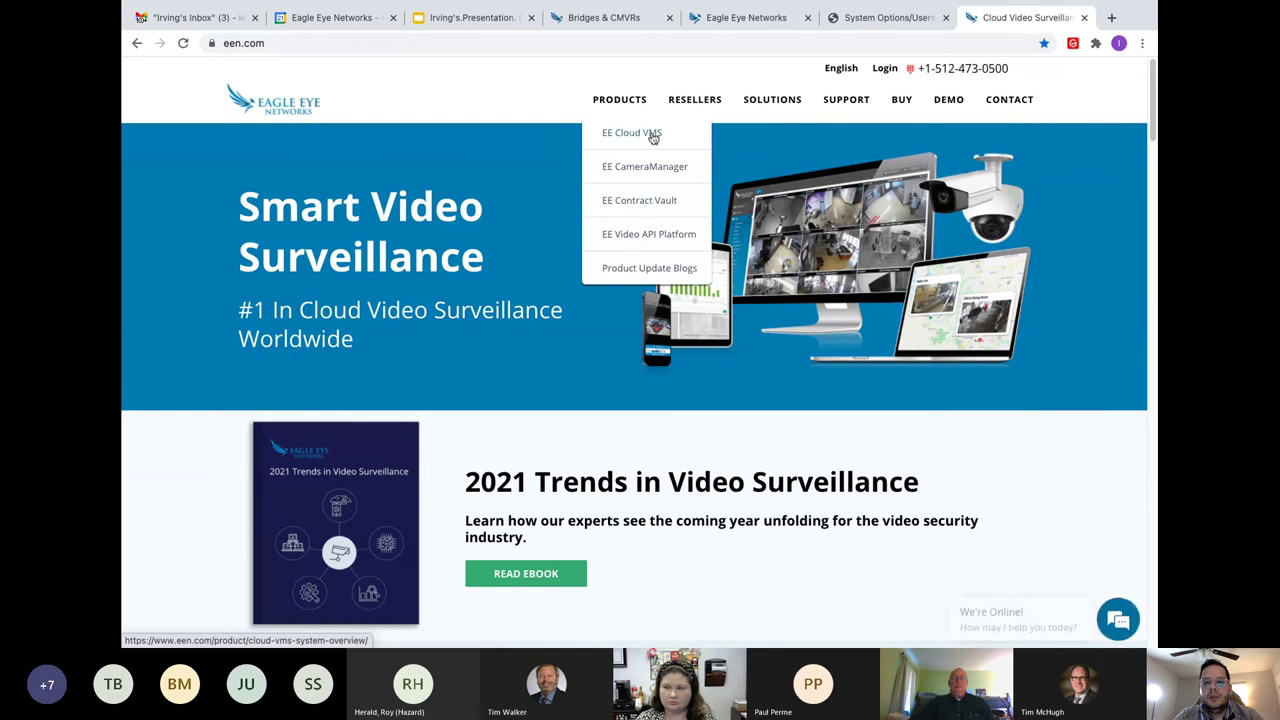
mouse_move(651, 132)
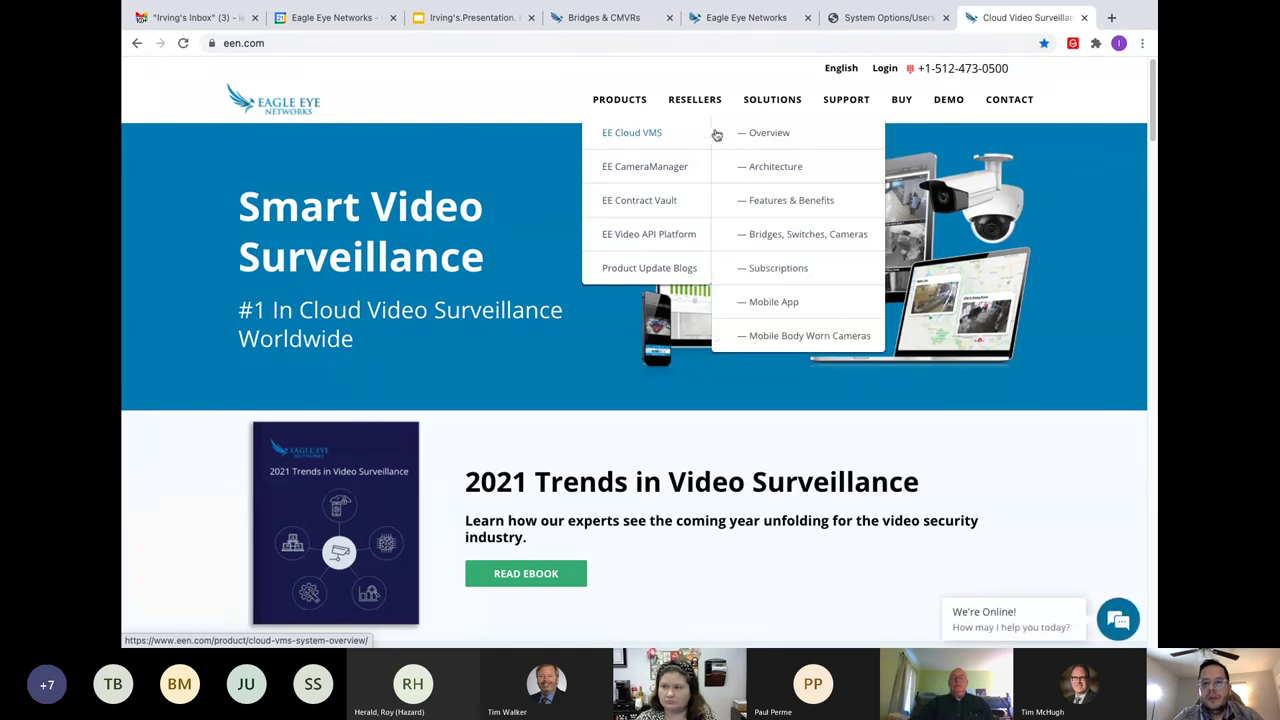
left_click(785, 305)
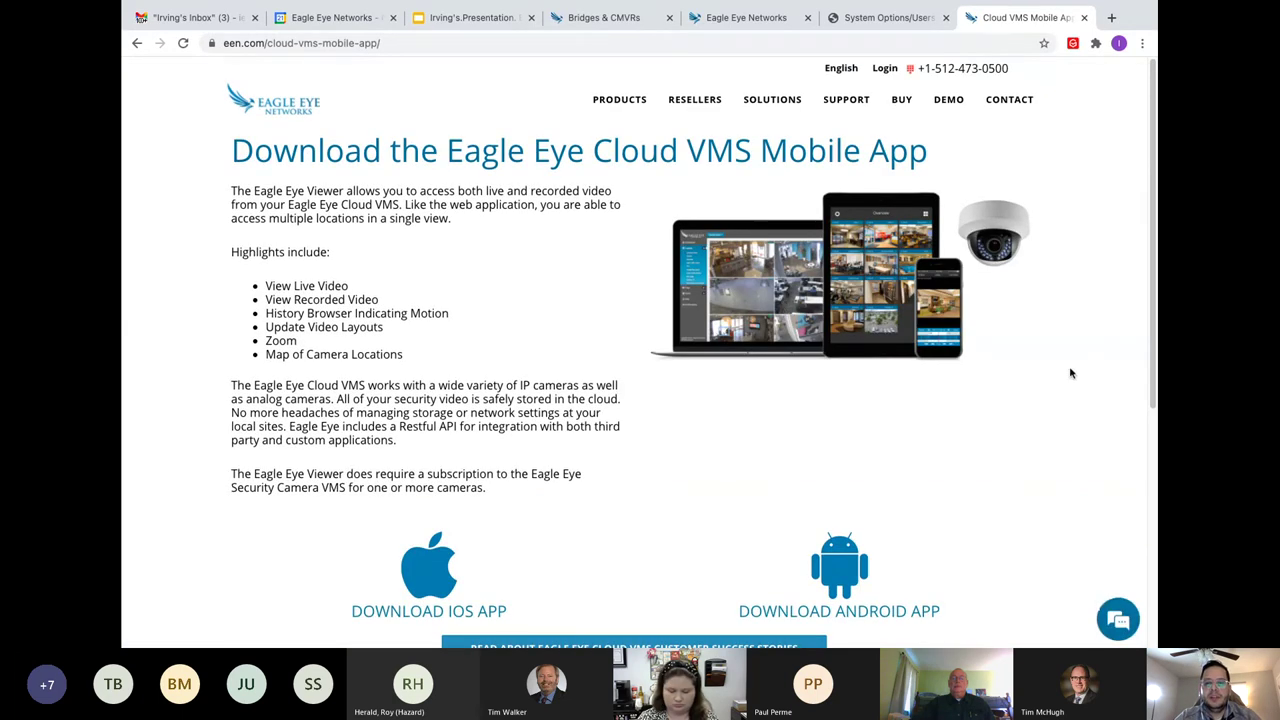
scroll(1019, 392, "down", 2)
scroll(1019, 392, "up", 2)
scroll(1019, 392, "up", 1)
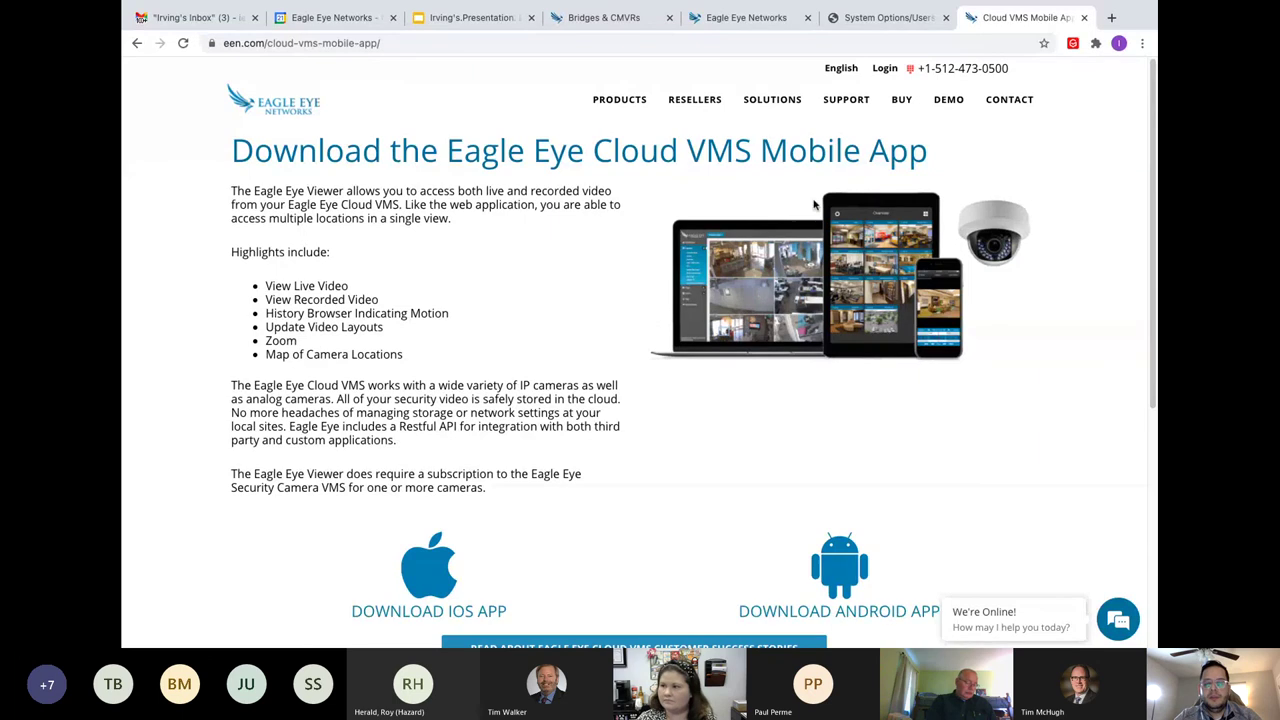
scroll(1093, 313, "down", 5)
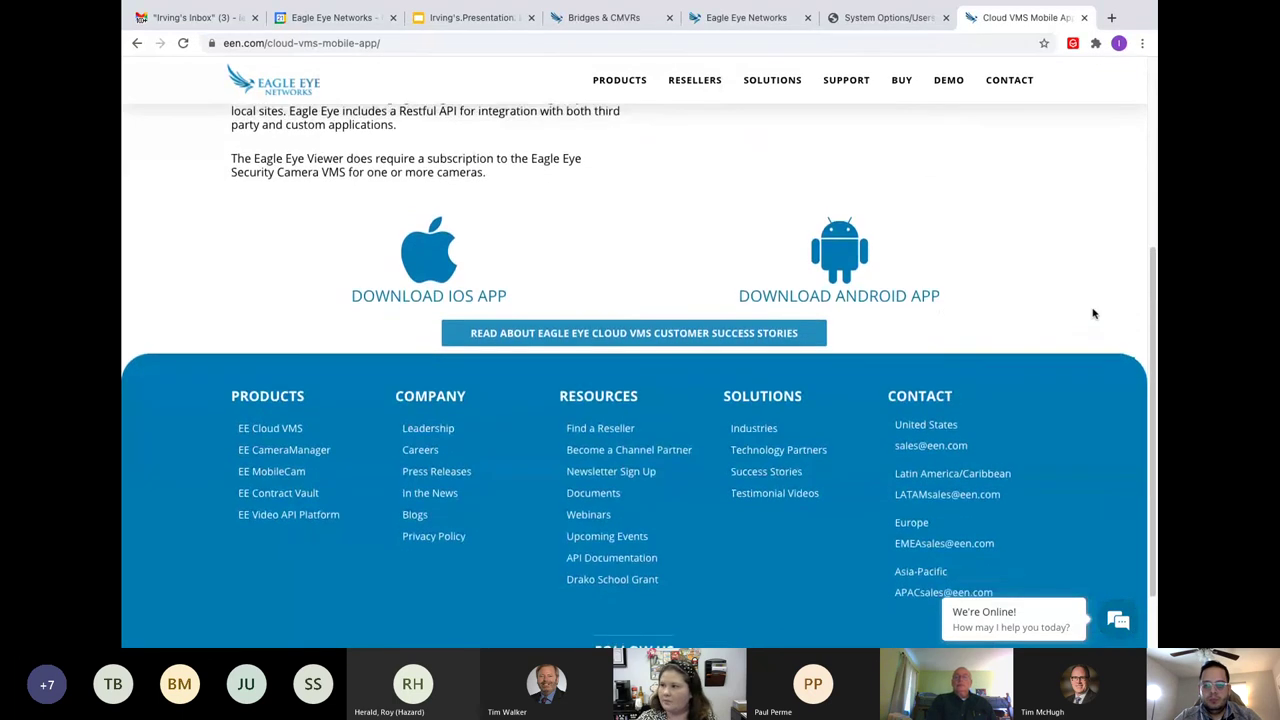
scroll(1093, 313, "up", 5)
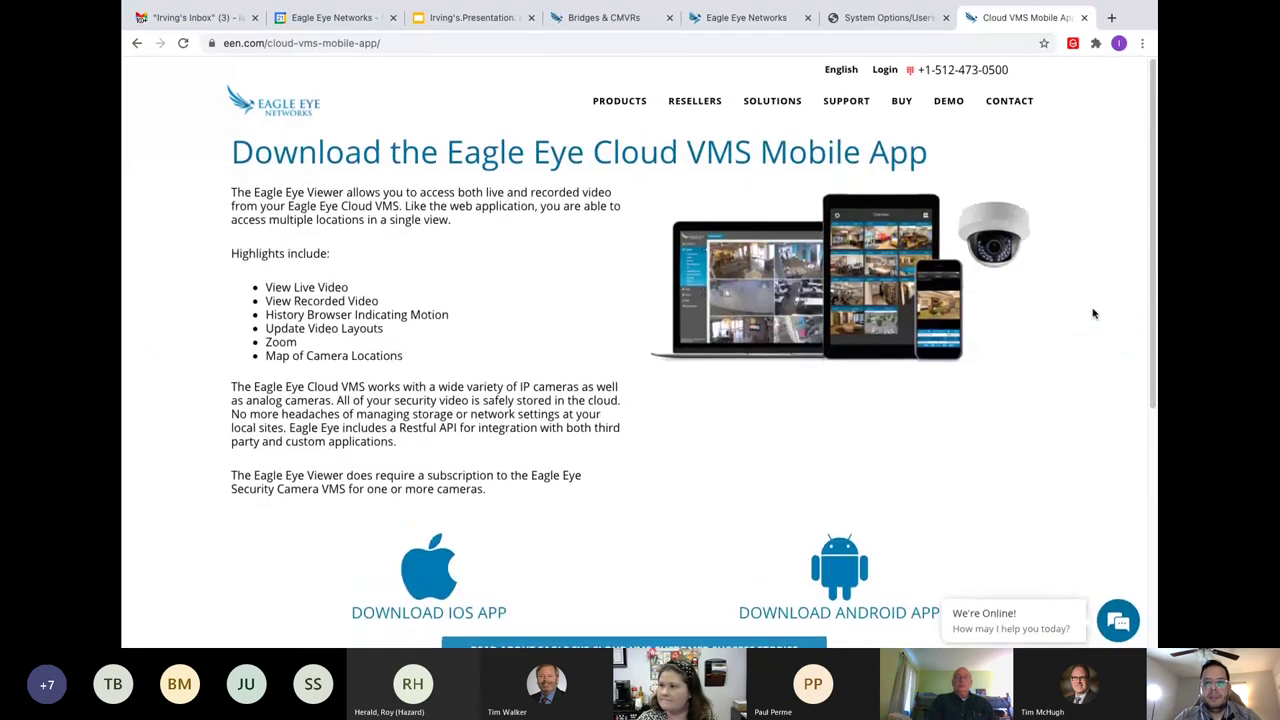
Switch to the Bridges & CMVRs tab and scroll the Compact Bridges specs from Bridge 304 to 305s.
left_click(760, 20)
left_click(608, 20)
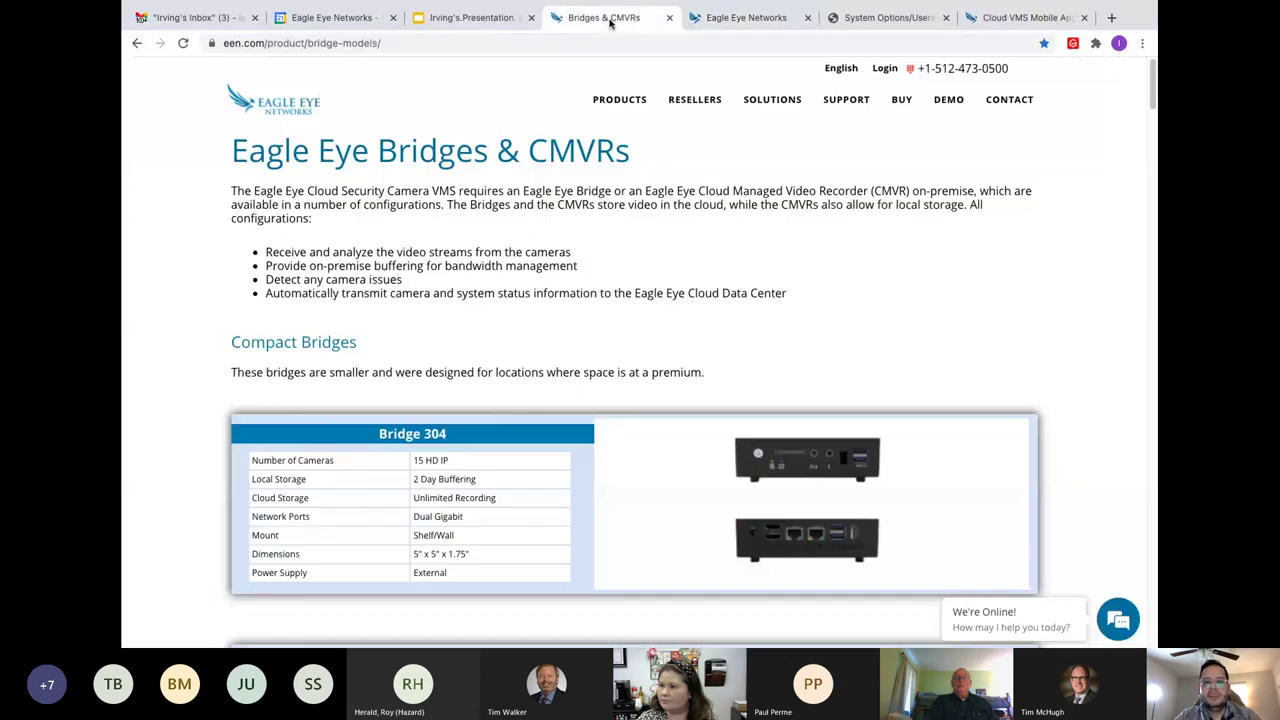
scroll(650, 363, "down", 2)
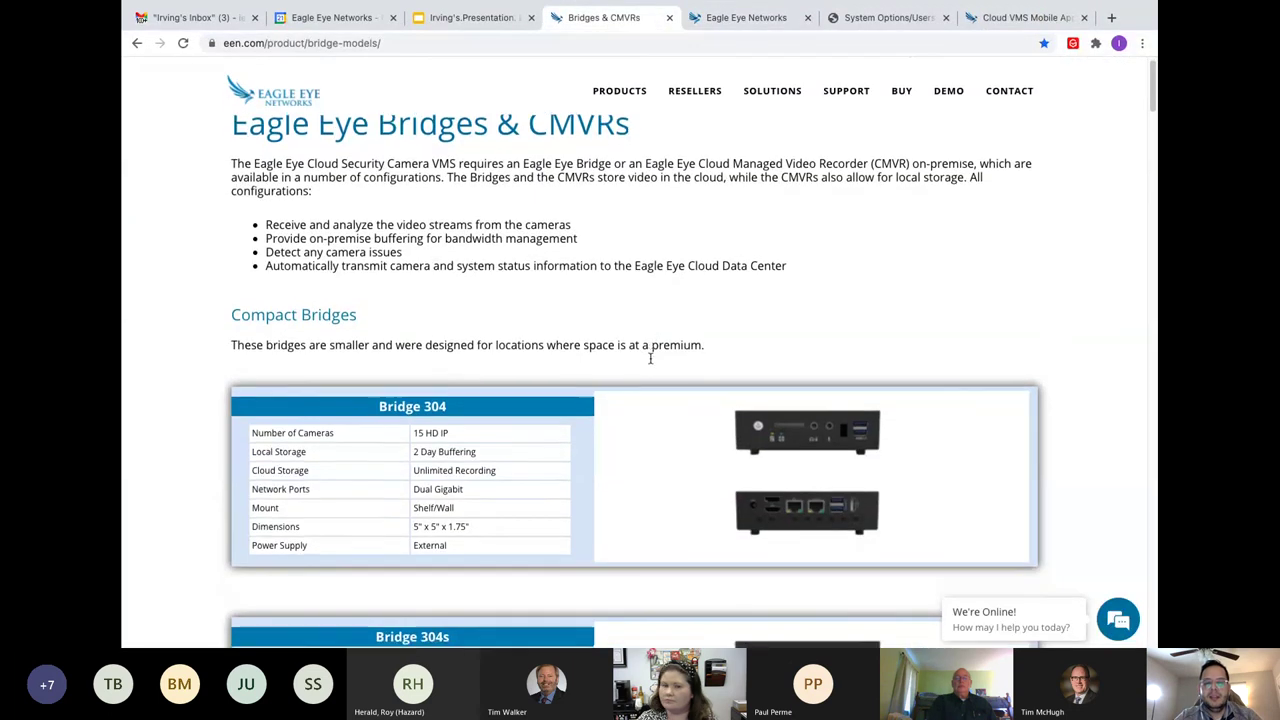
scroll(650, 363, "down", 2)
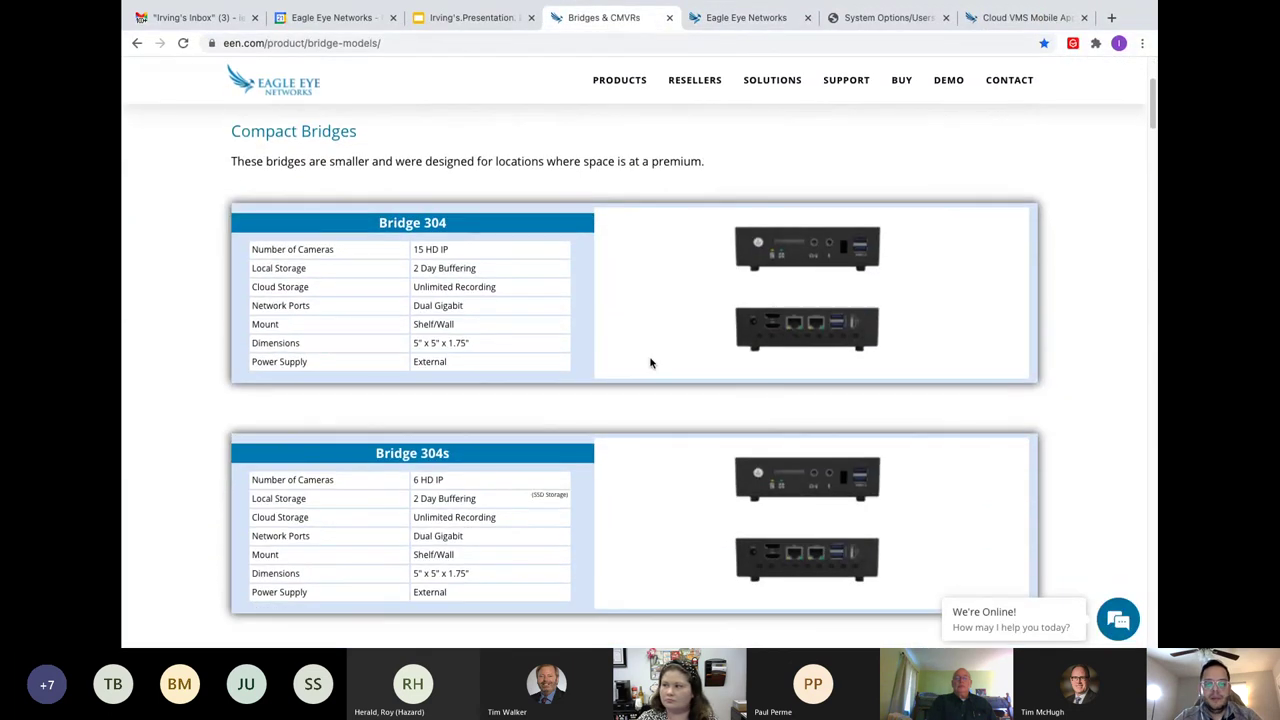
scroll(650, 363, "up", 1)
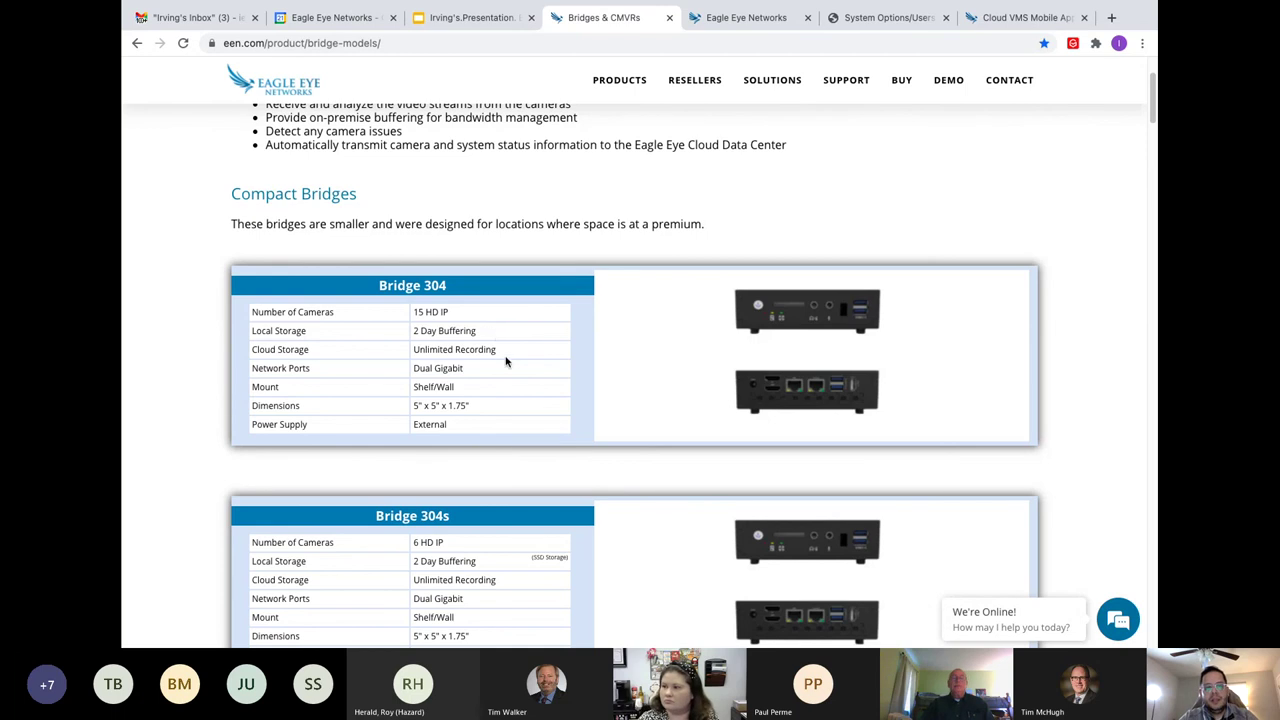
scroll(508, 367, "down", 5)
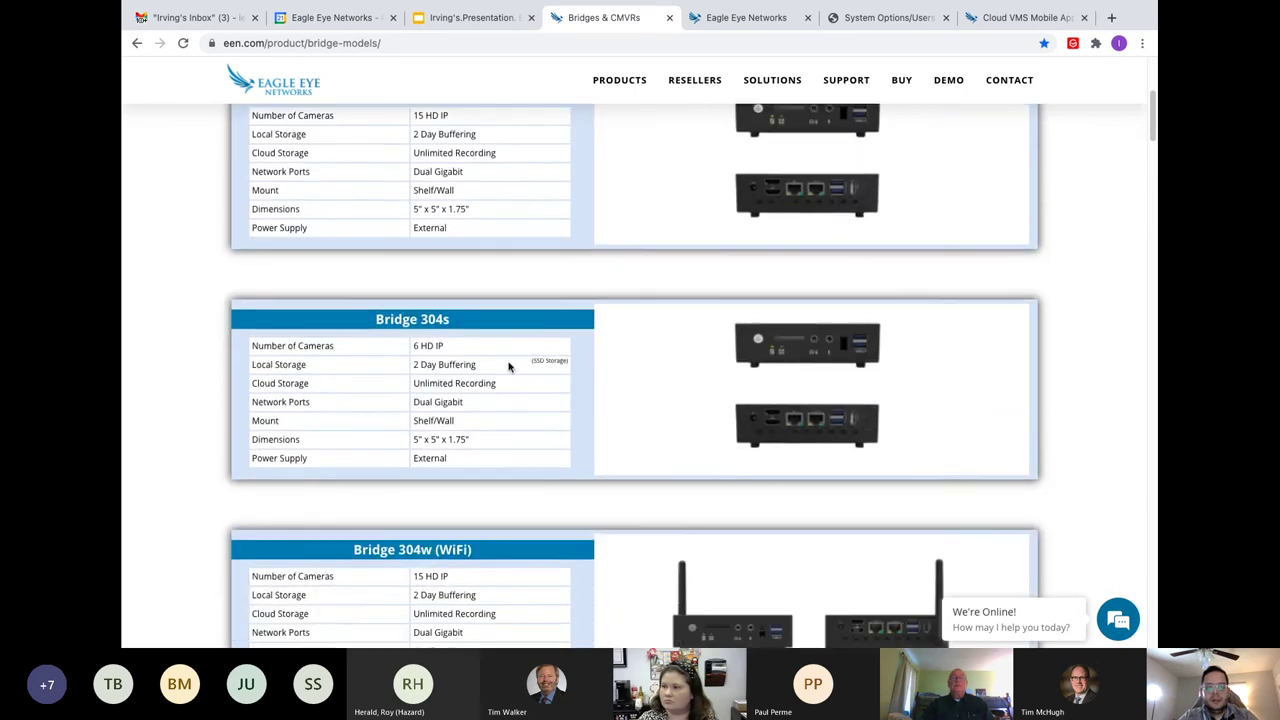
scroll(508, 367, "down", 8)
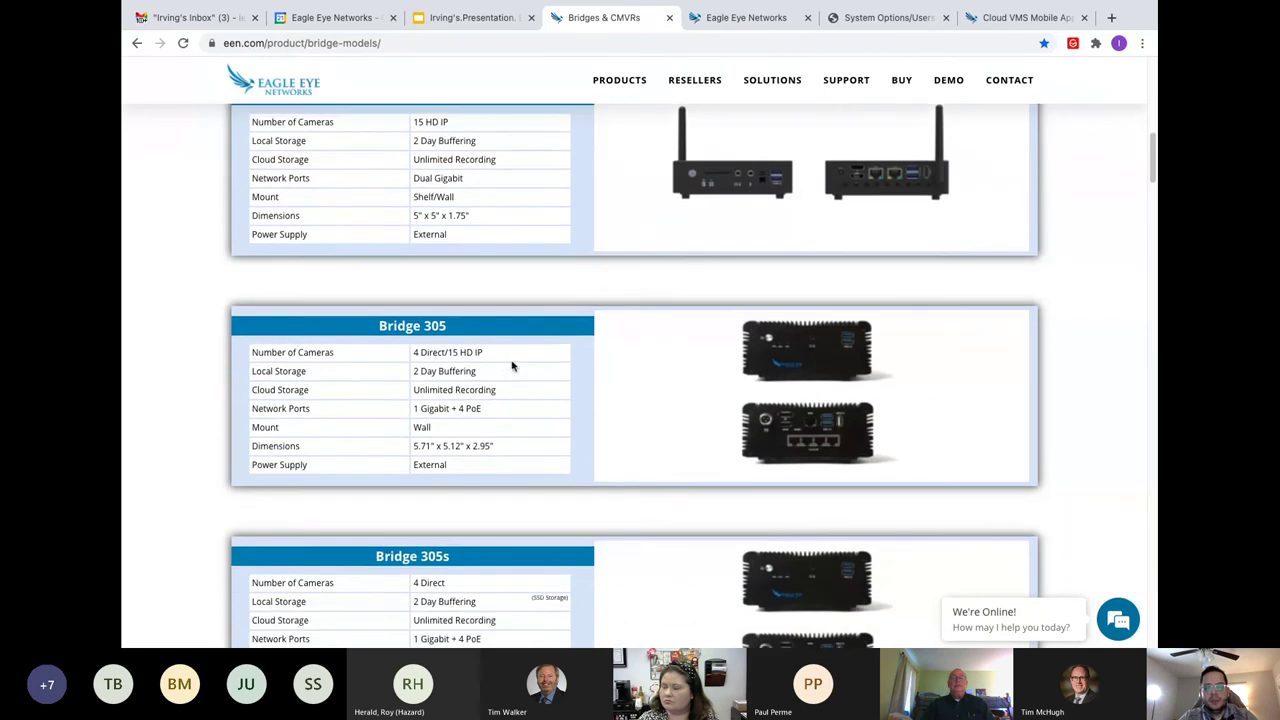
scroll(731, 457, "down", 3)
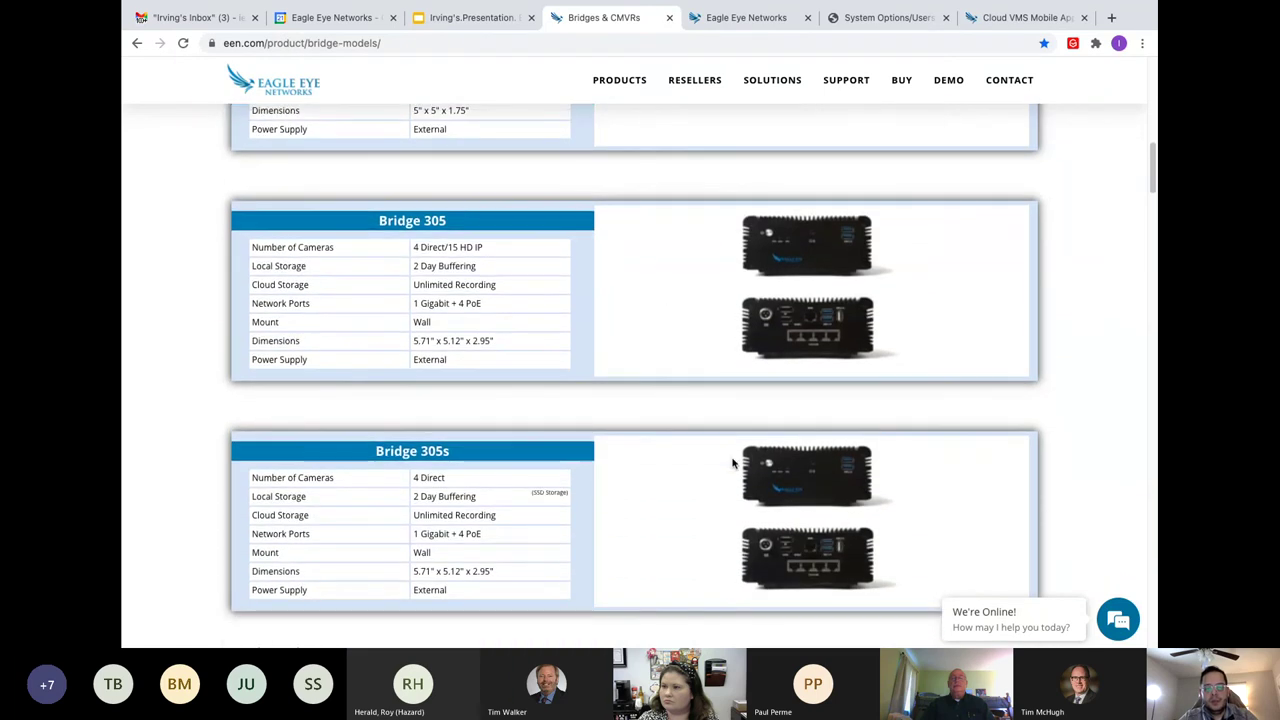
scroll(732, 462, "up", 1)
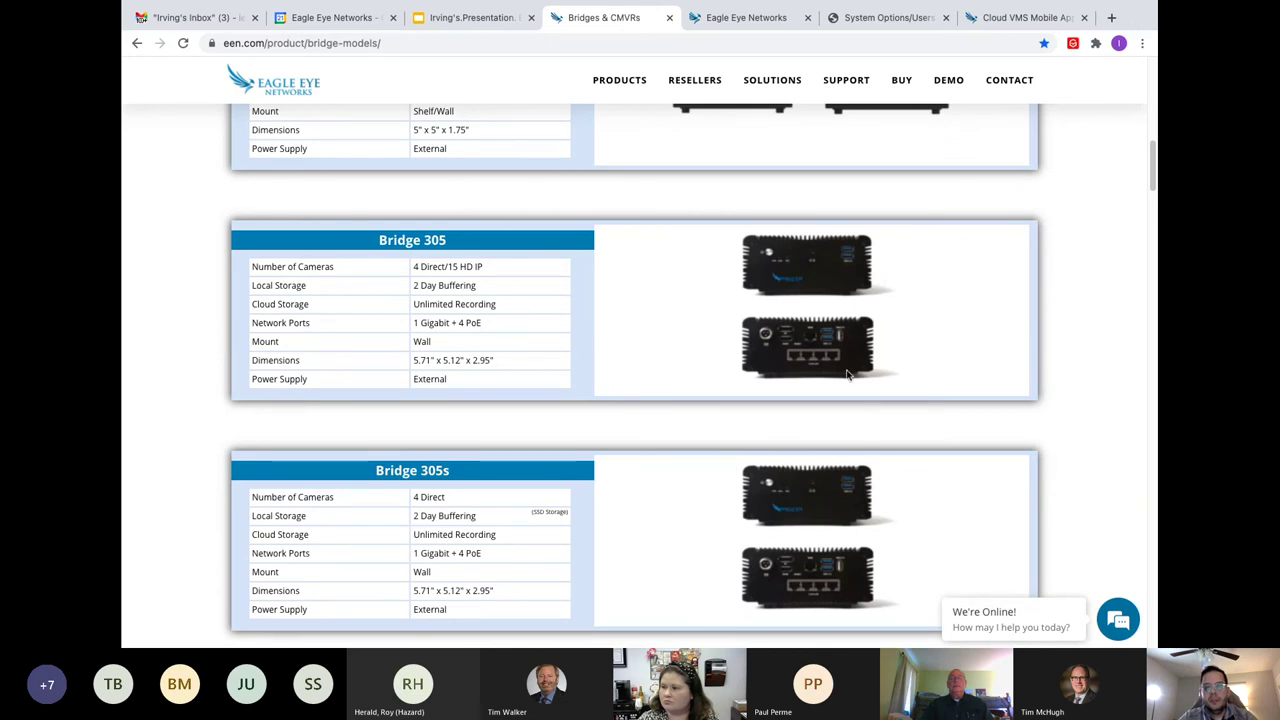
Scroll through Rack Bridges, Compact, Rack and Enterprise CMVRs, then back up to the 17 TB CMVR 520.
scroll(777, 478, "down", 5)
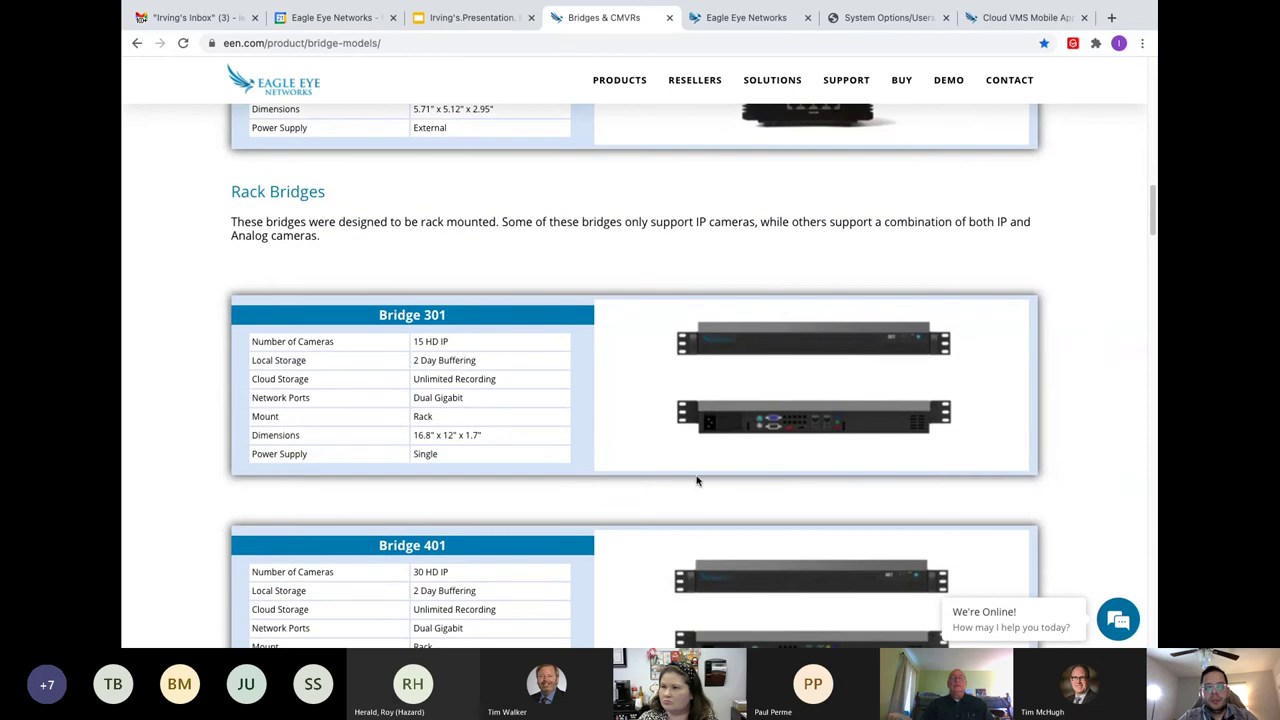
scroll(702, 491, "down", 1)
scroll(702, 491, "down", 1)
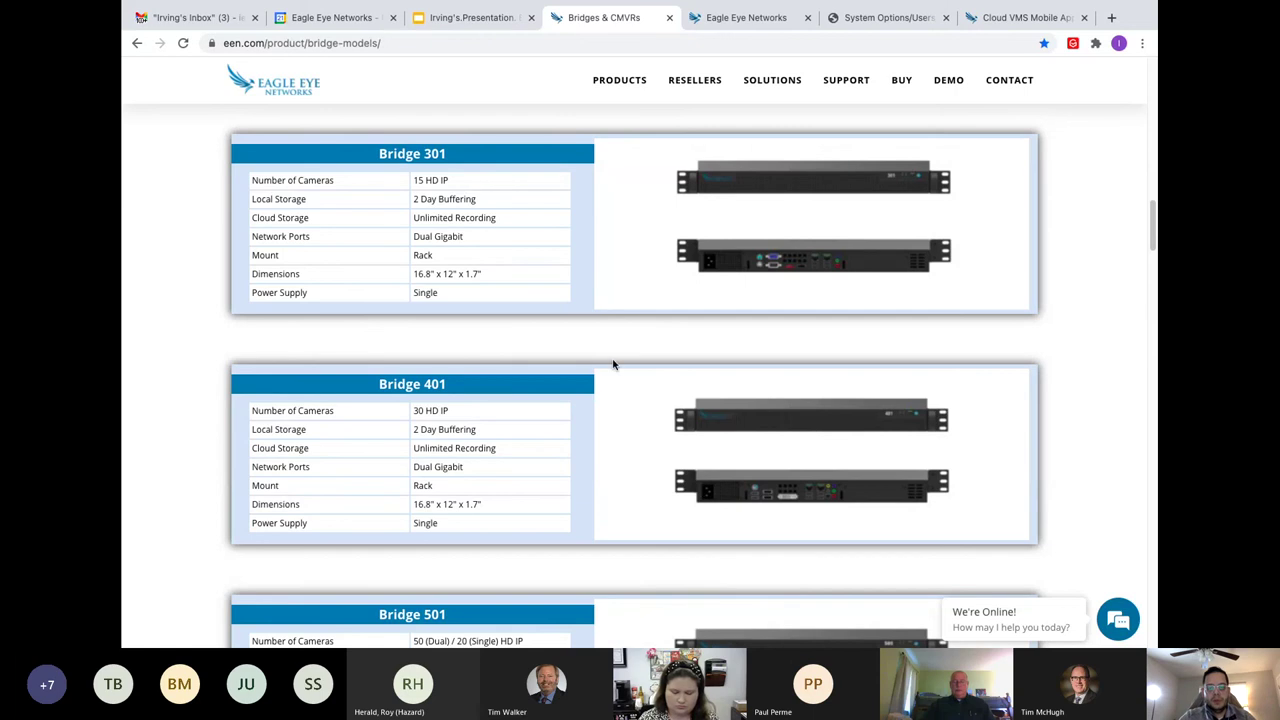
scroll(760, 566, "down", 10)
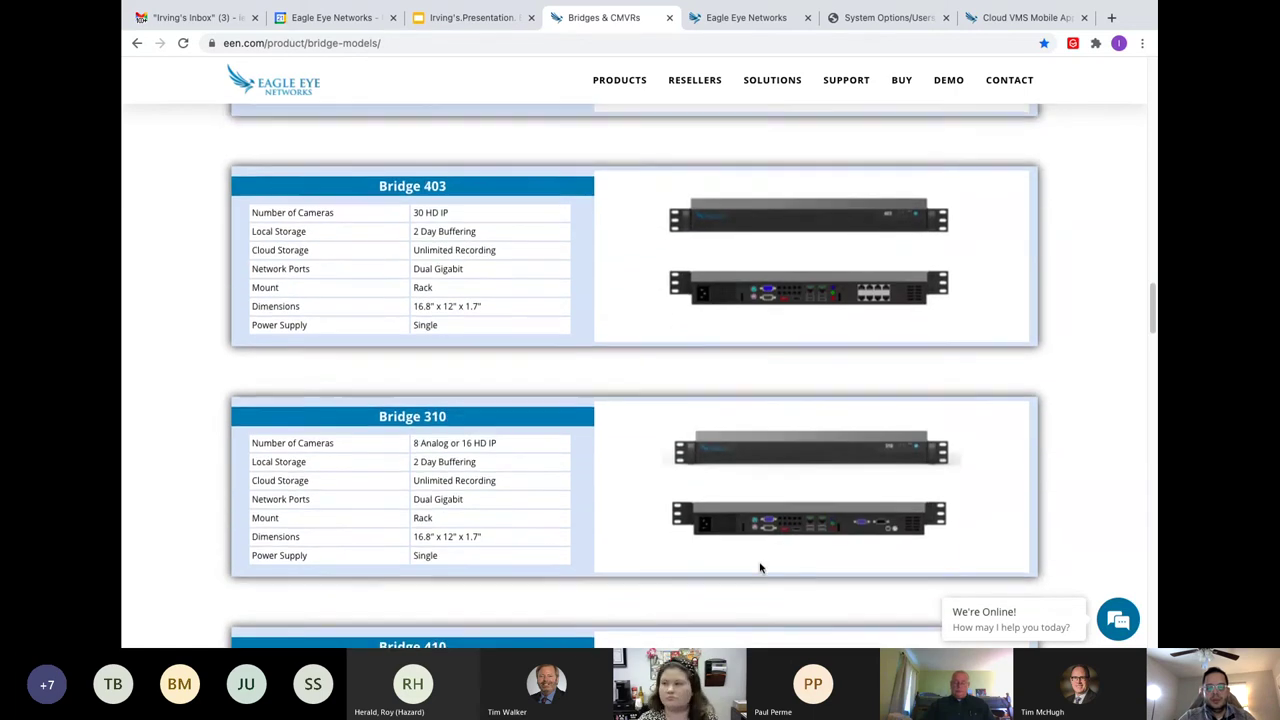
scroll(760, 568, "down", 5)
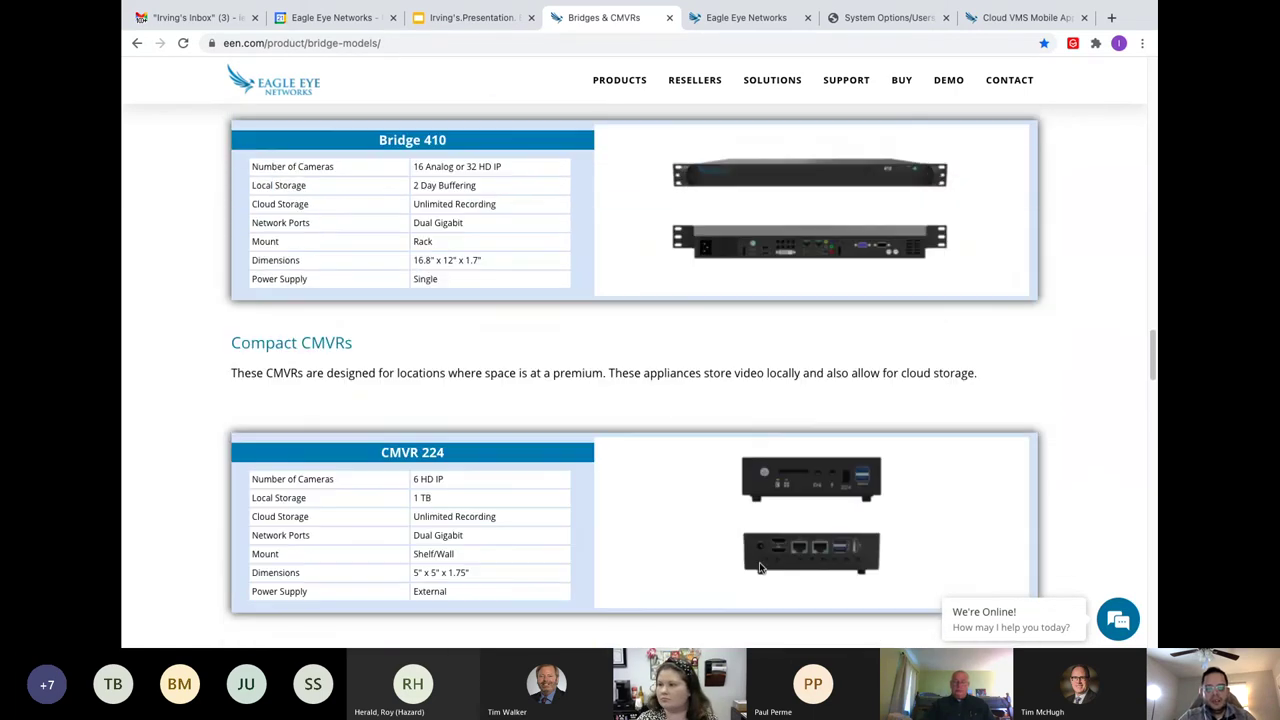
scroll(760, 568, "down", 6)
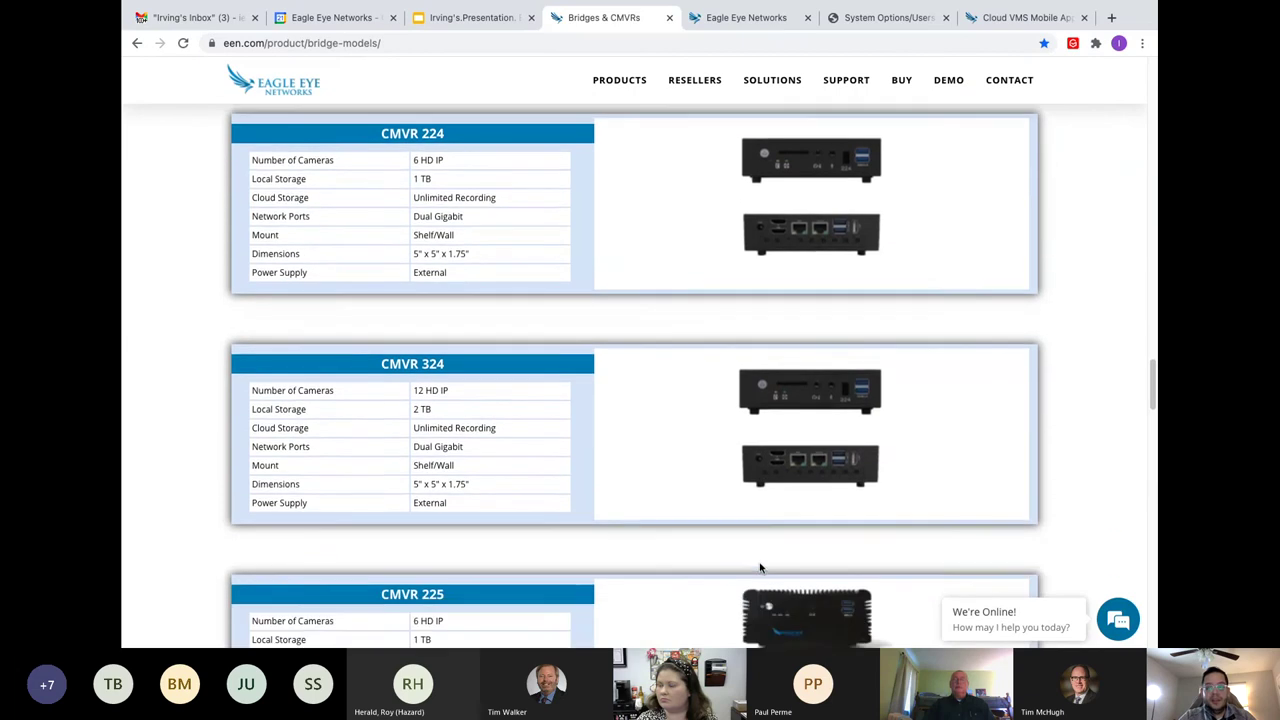
scroll(760, 568, "down", 6)
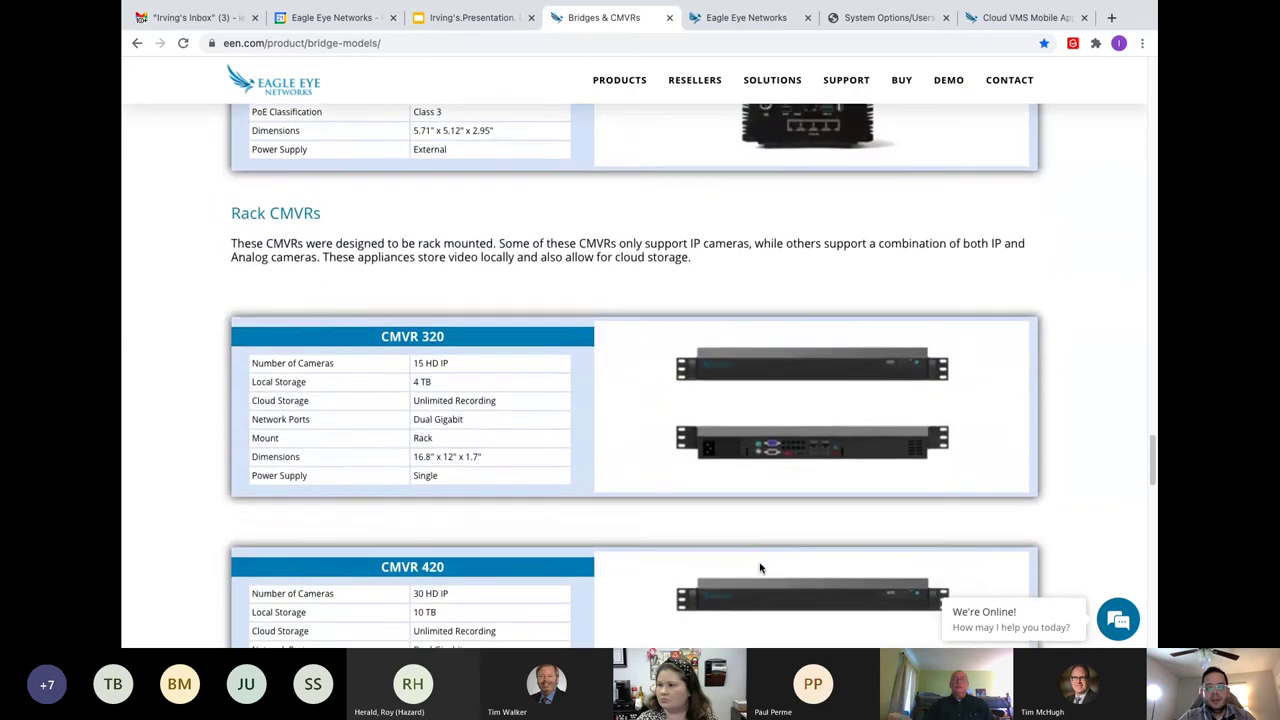
scroll(760, 568, "down", 3)
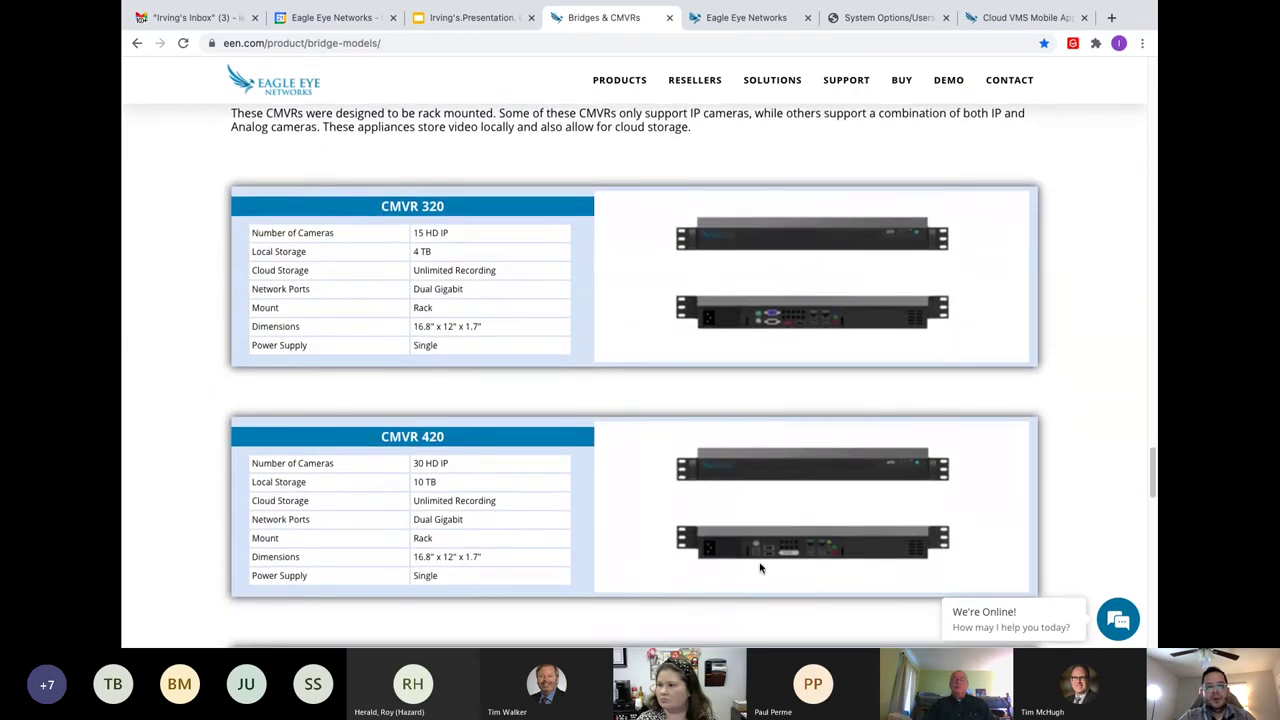
scroll(760, 568, "down", 5)
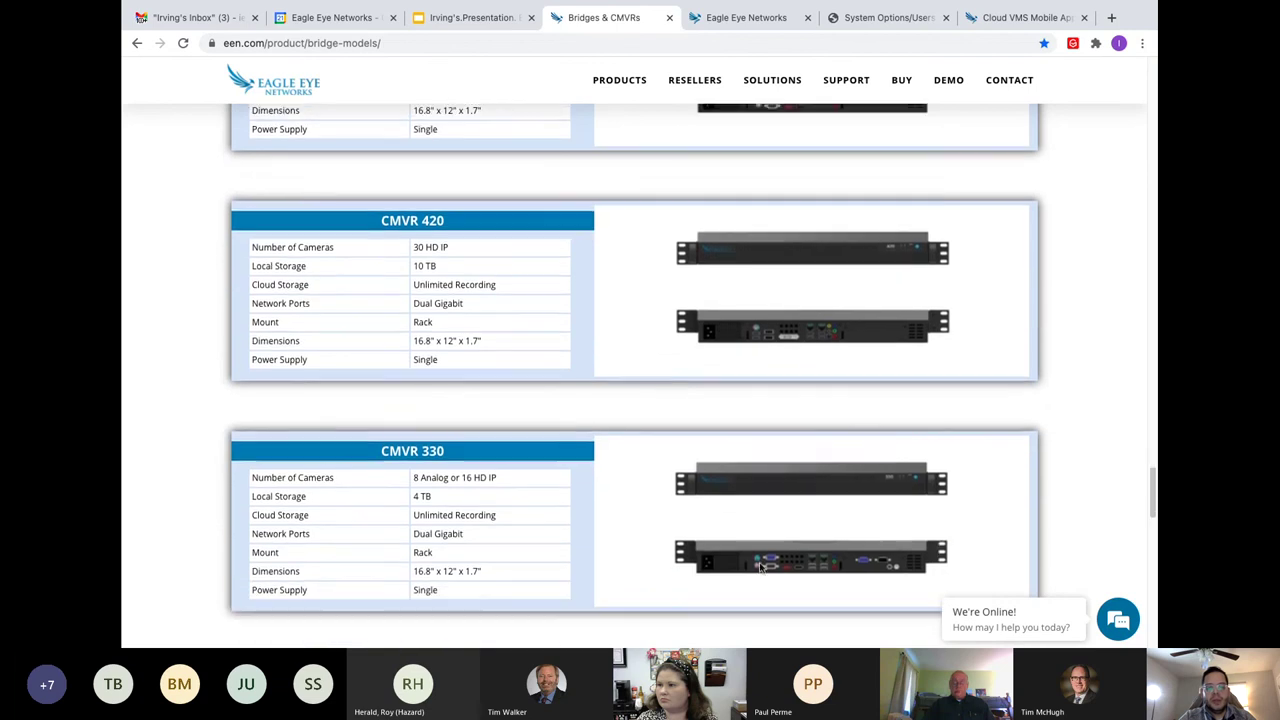
scroll(760, 567, "down", 5)
scroll(760, 568, "down", 12)
scroll(760, 568, "down", 4)
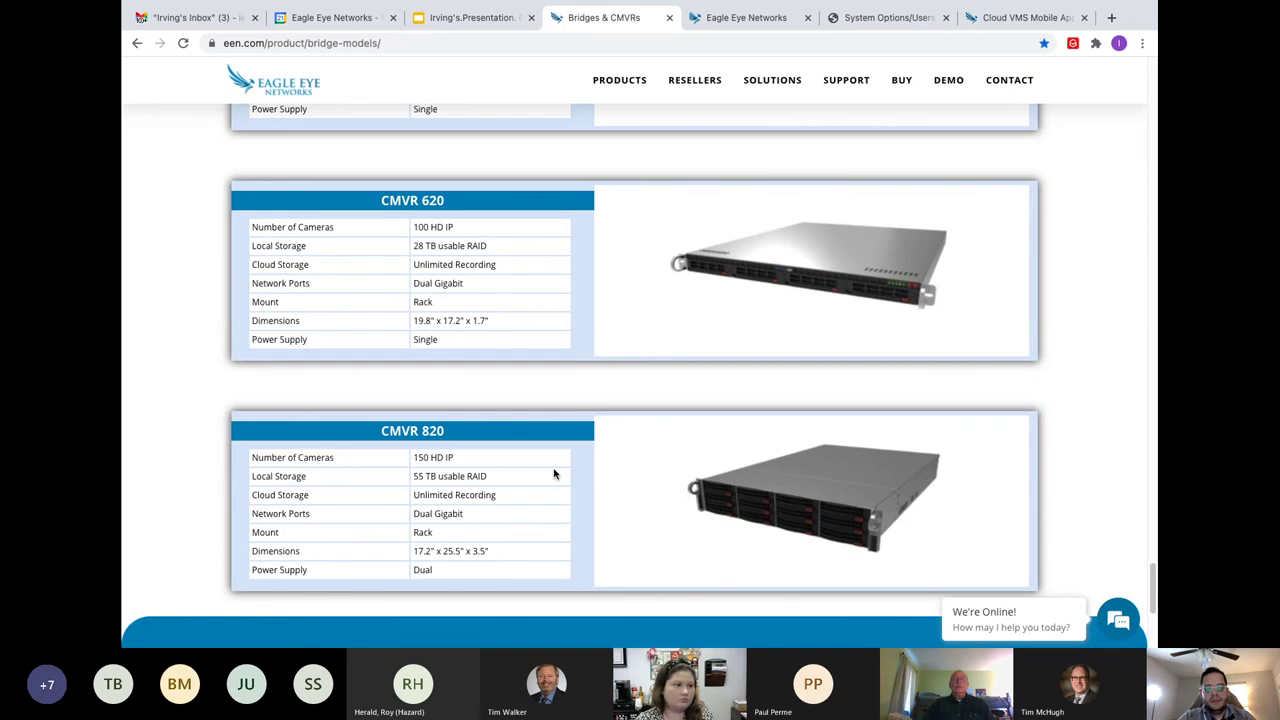
scroll(554, 474, "up", 1)
scroll(554, 474, "up", 3)
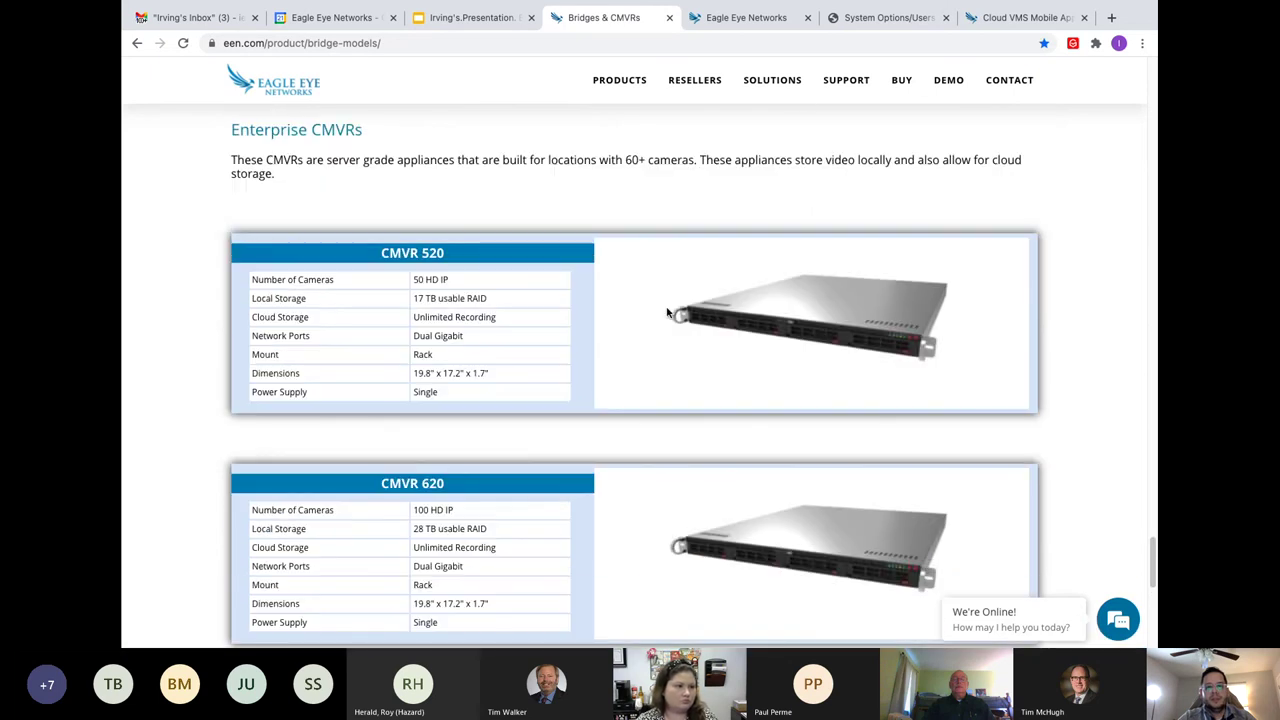
Return to the Eagle Eye Networks tab and browse the Common Areas grid of CFA 8 and CFA16 feeds.
left_click(723, 18)
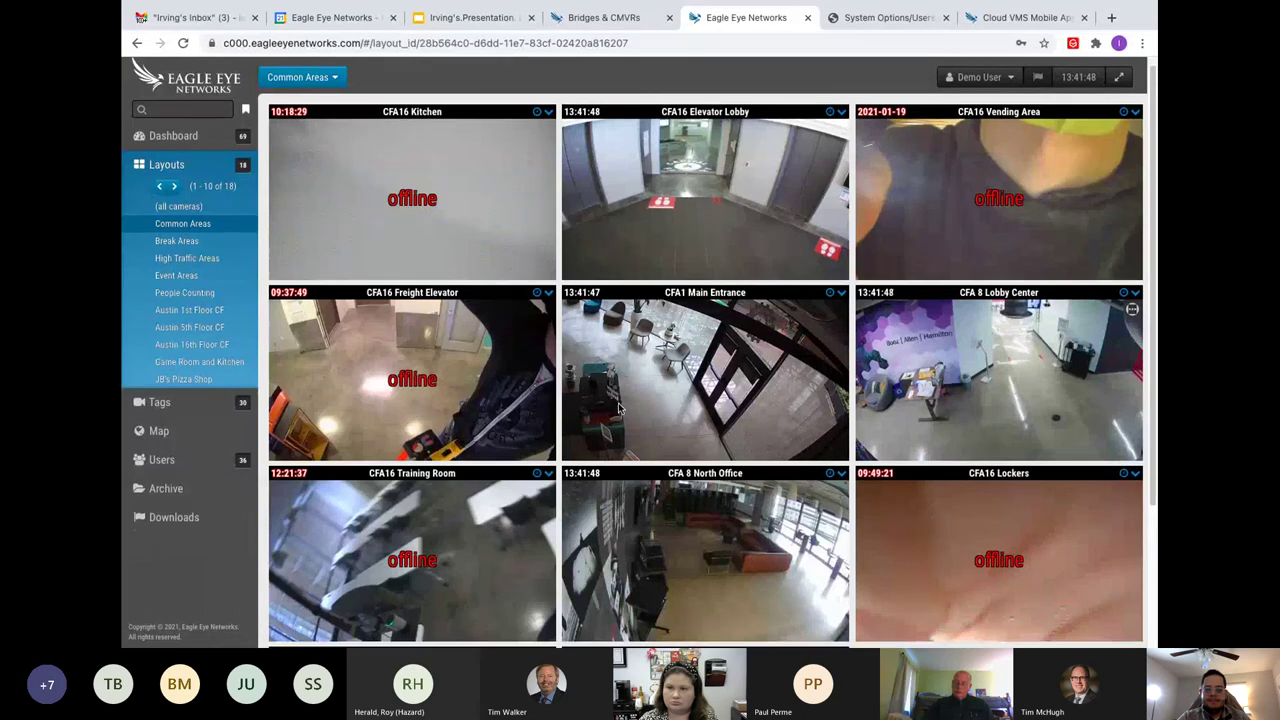
scroll(620, 408, "down", 2)
scroll(618, 408, "up", 1)
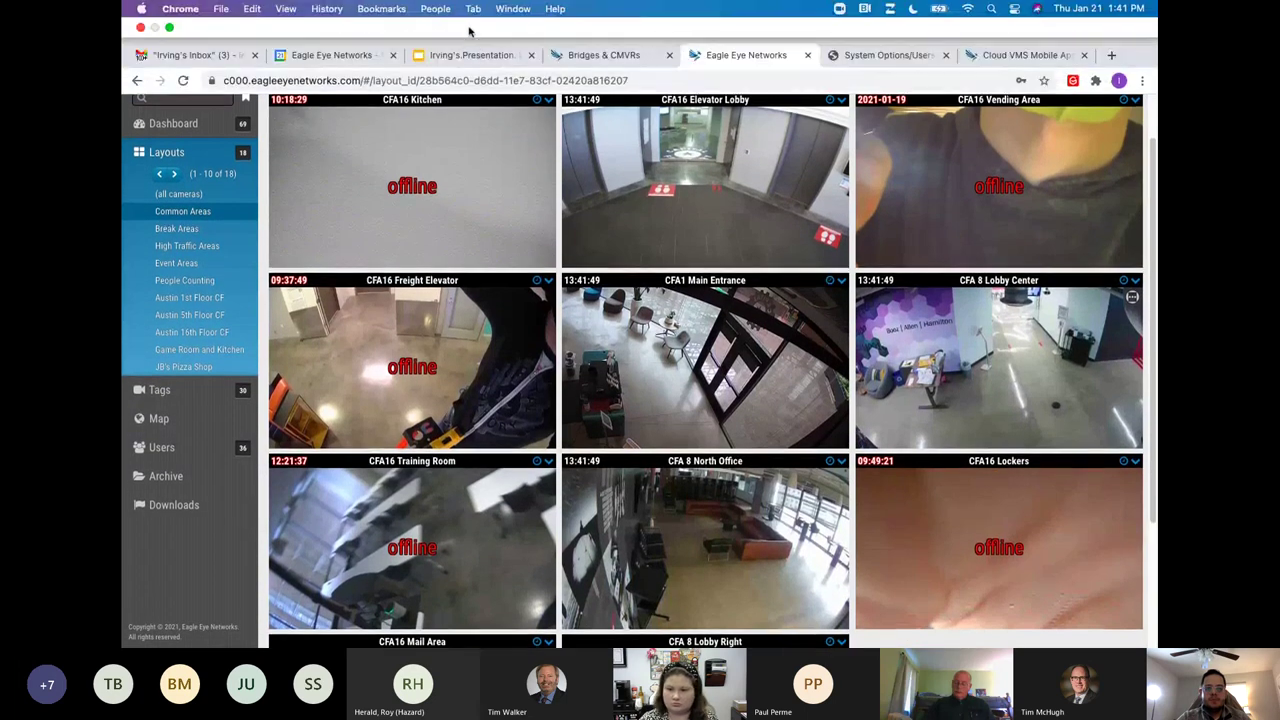
scroll(740, 305, "down", 1)
scroll(740, 305, "up", 2)
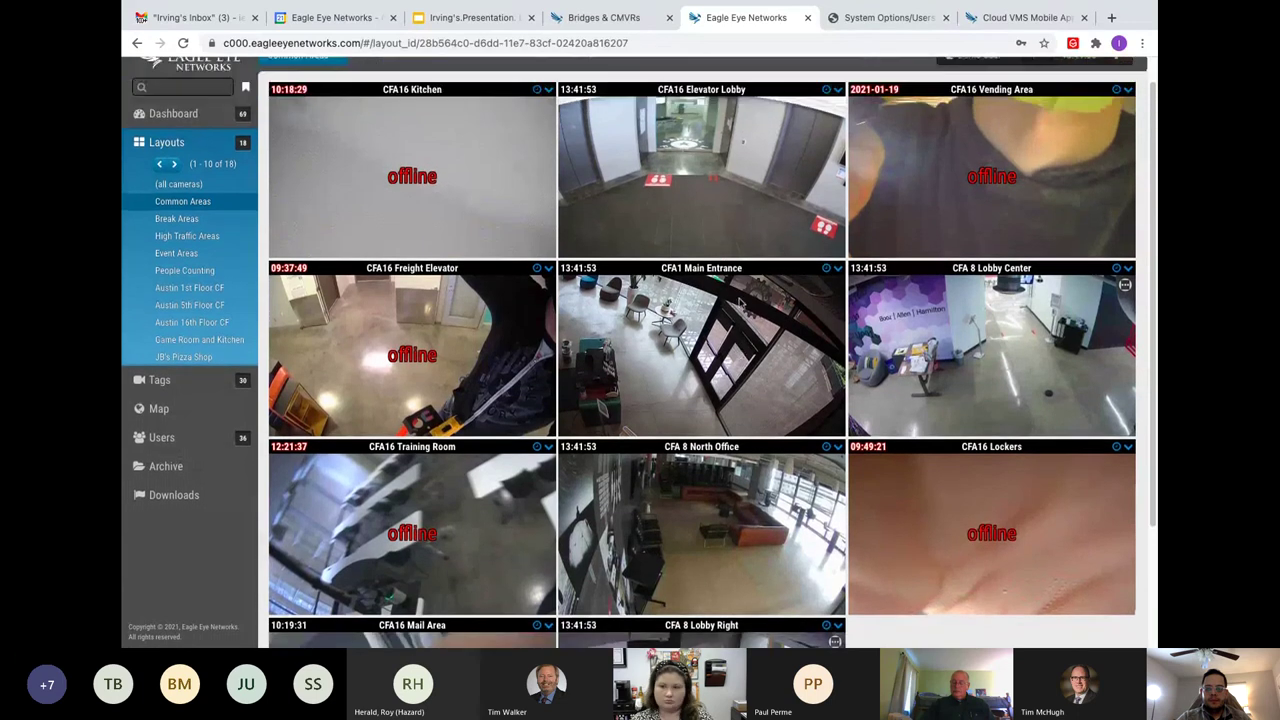
scroll(740, 300, "down", 1)
scroll(755, 343, "up", 1)
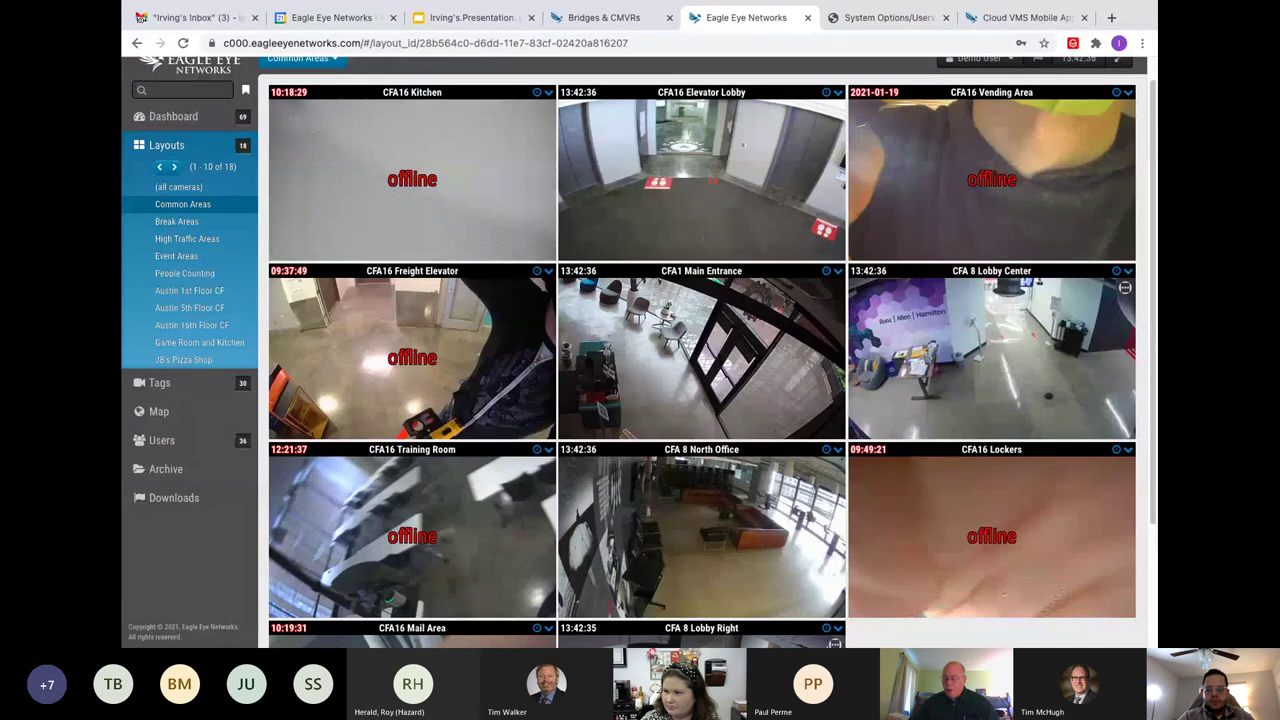
mouse_move(863, 627)
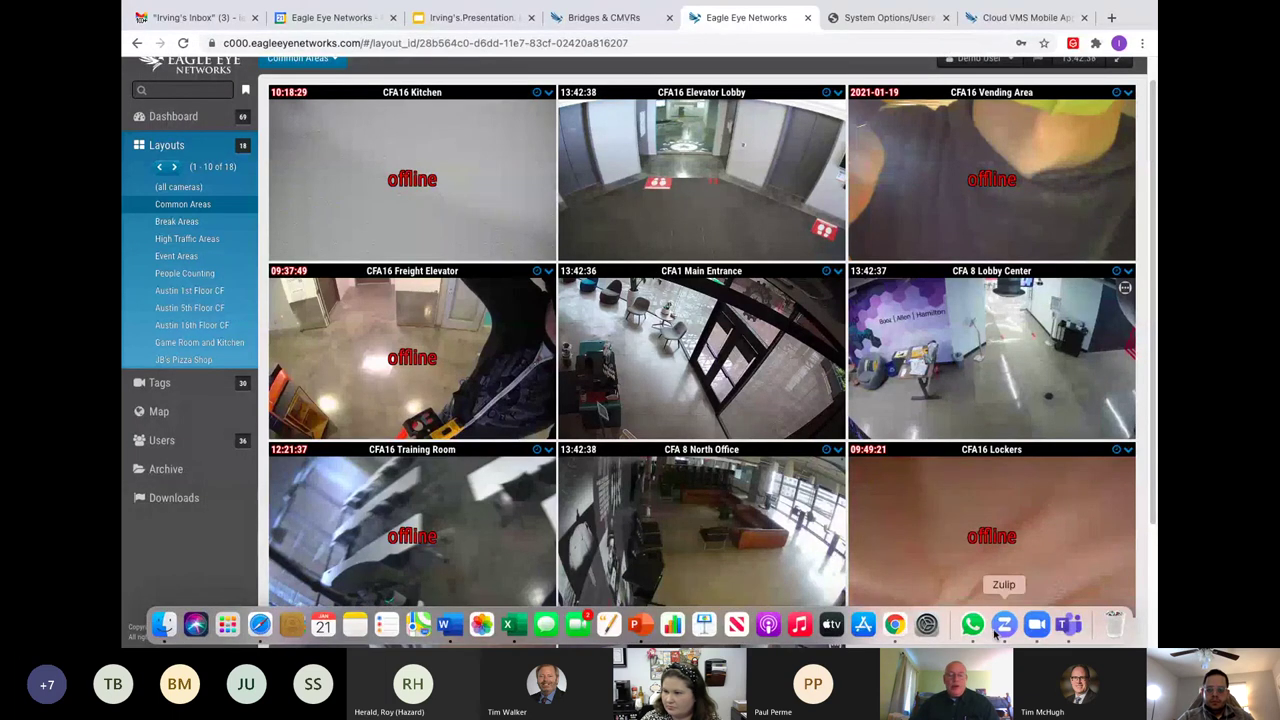
Bring the Microsoft Teams meeting window to the front from the macOS Dock.
left_click(1075, 632)
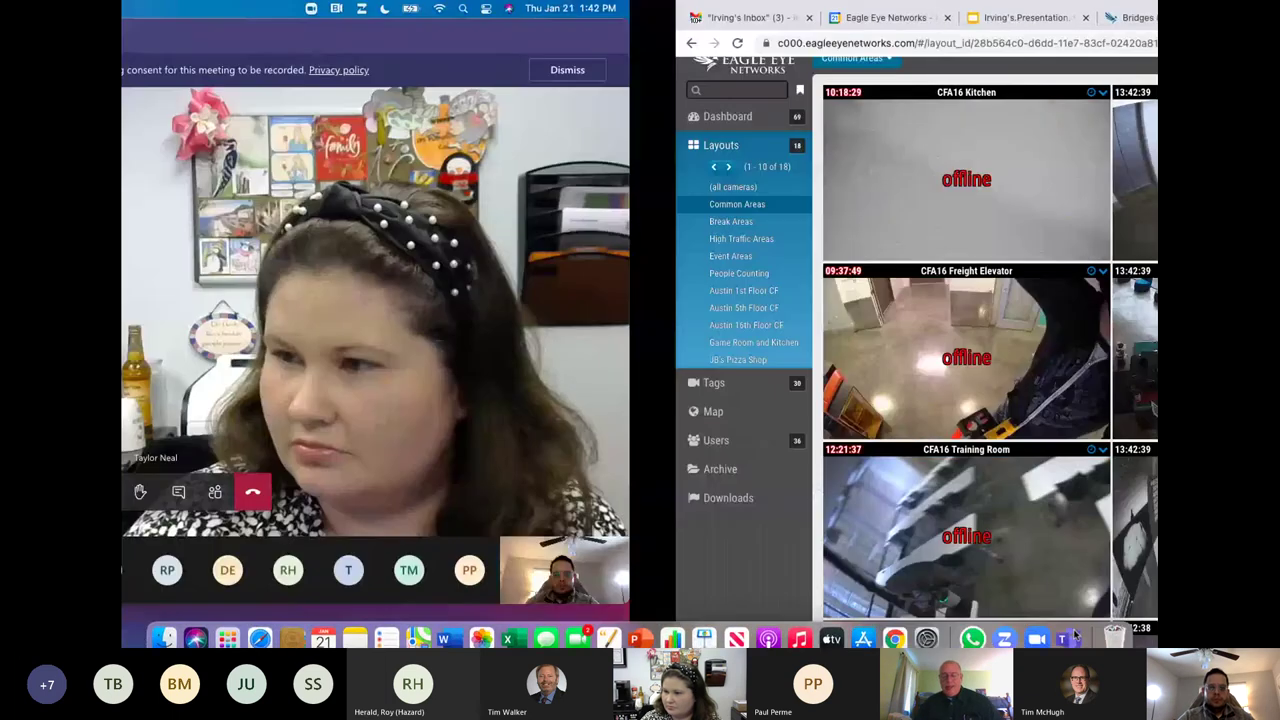